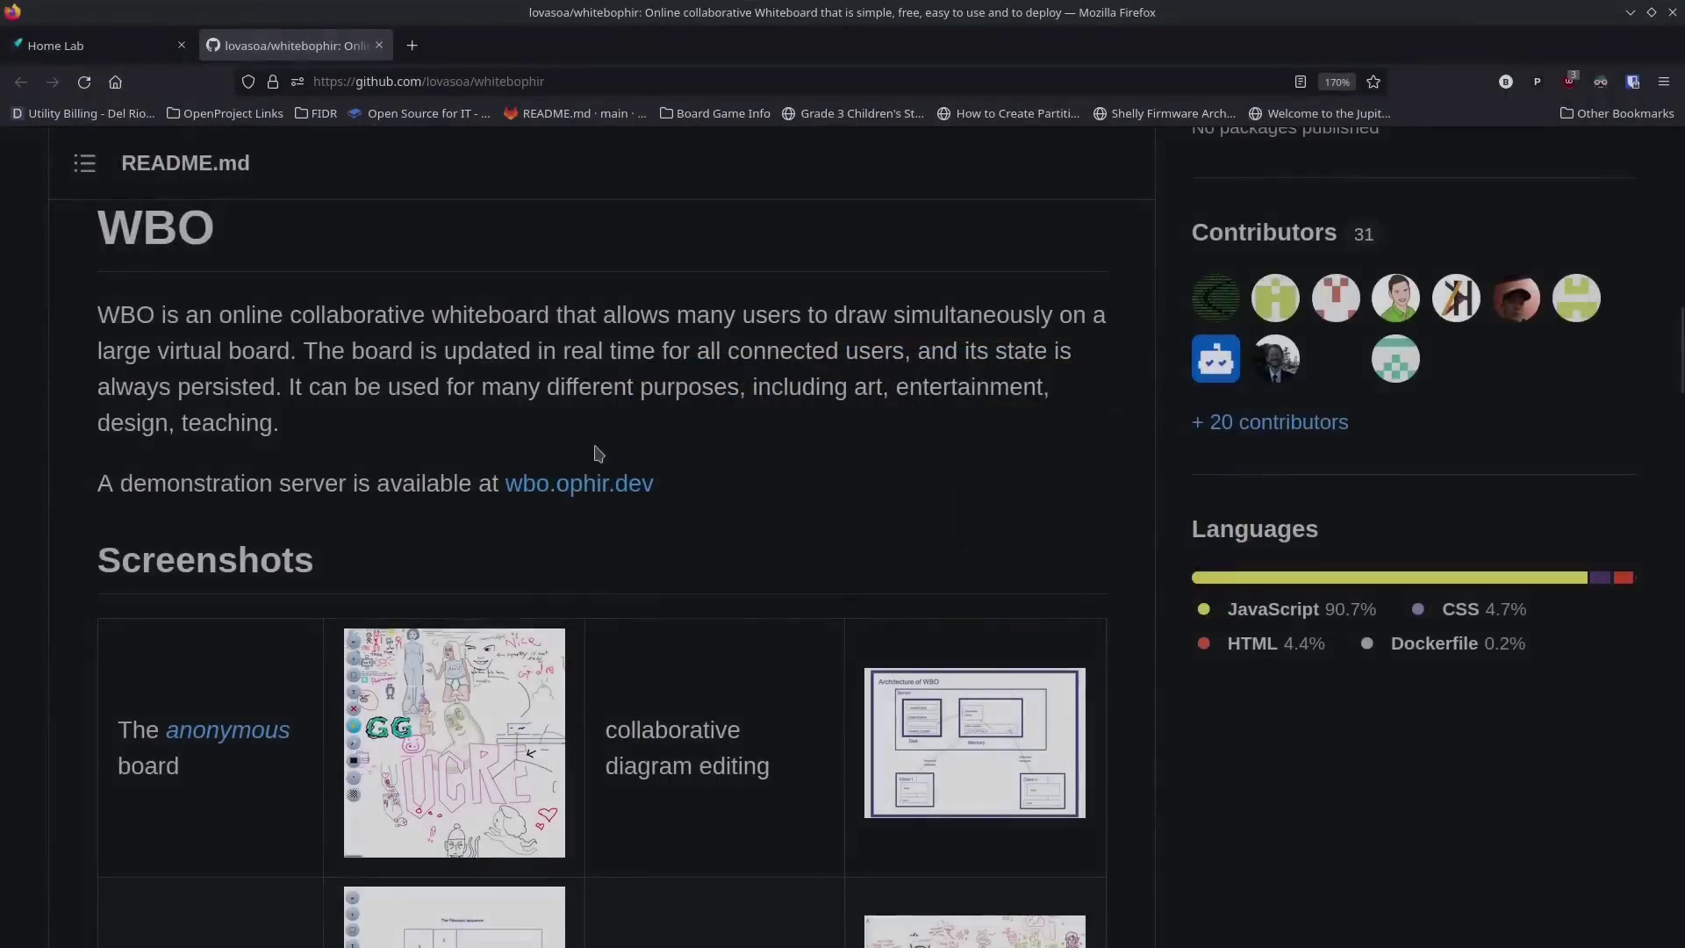
# Step: Read through the WBO README's screenshots and its instructions for running the whiteboard in a Docker container
pyautogui.scroll(-3, 392, 548)
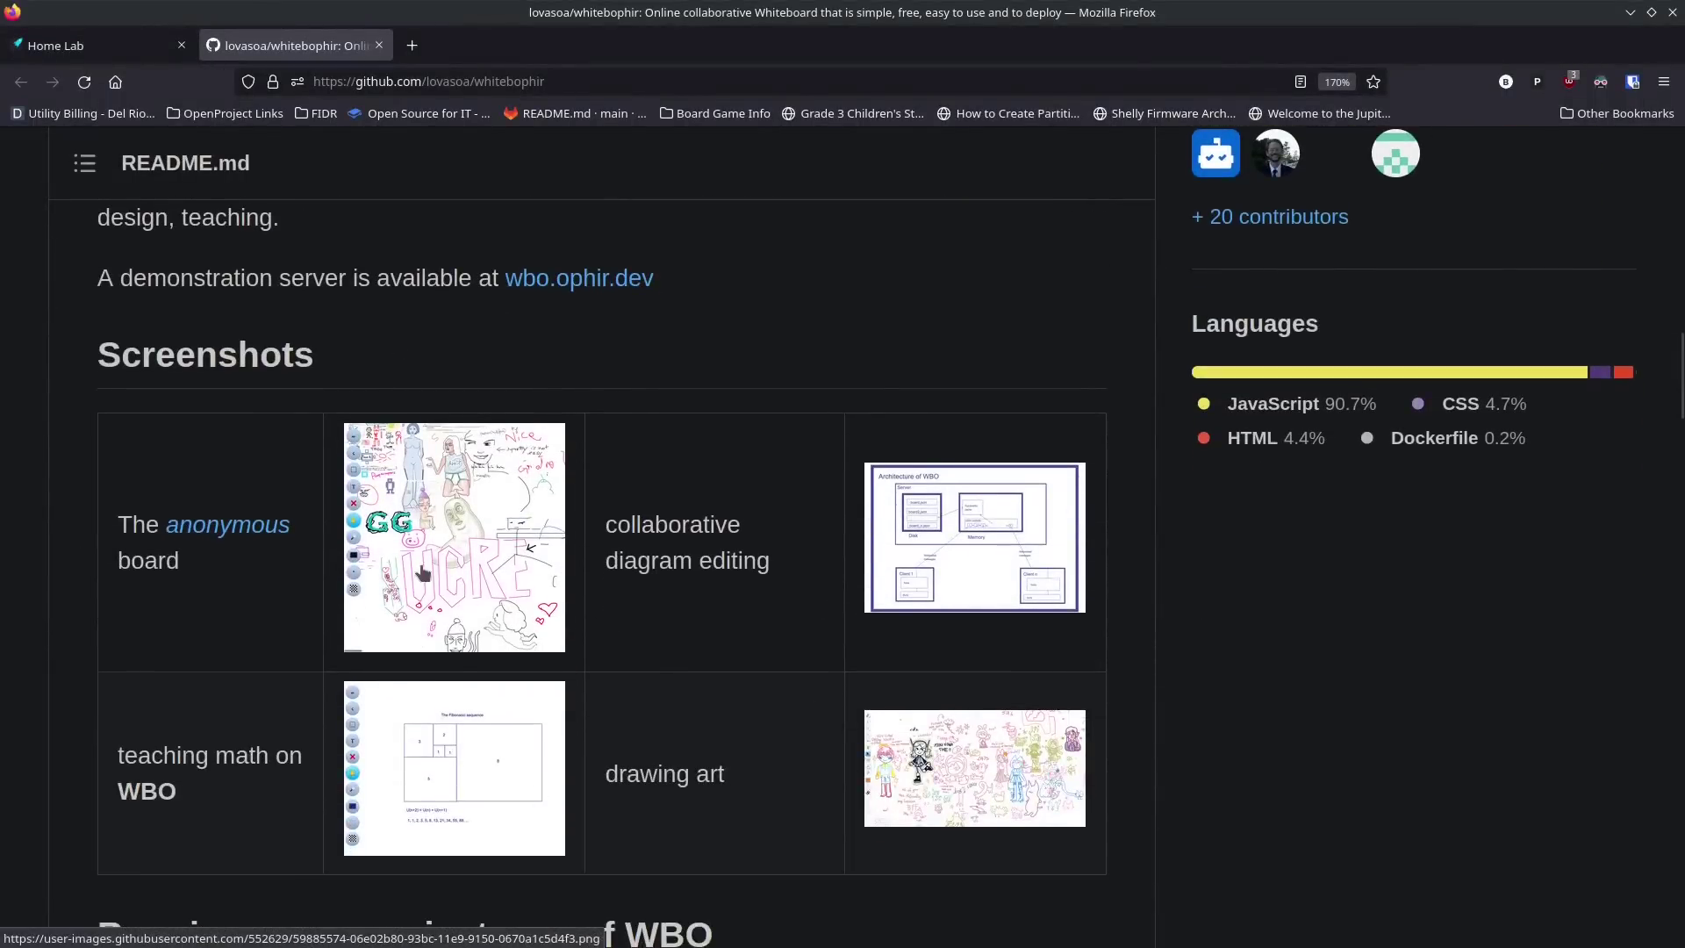
pyautogui.scroll(-6, 423, 571)
pyautogui.scroll(-3, 424, 571)
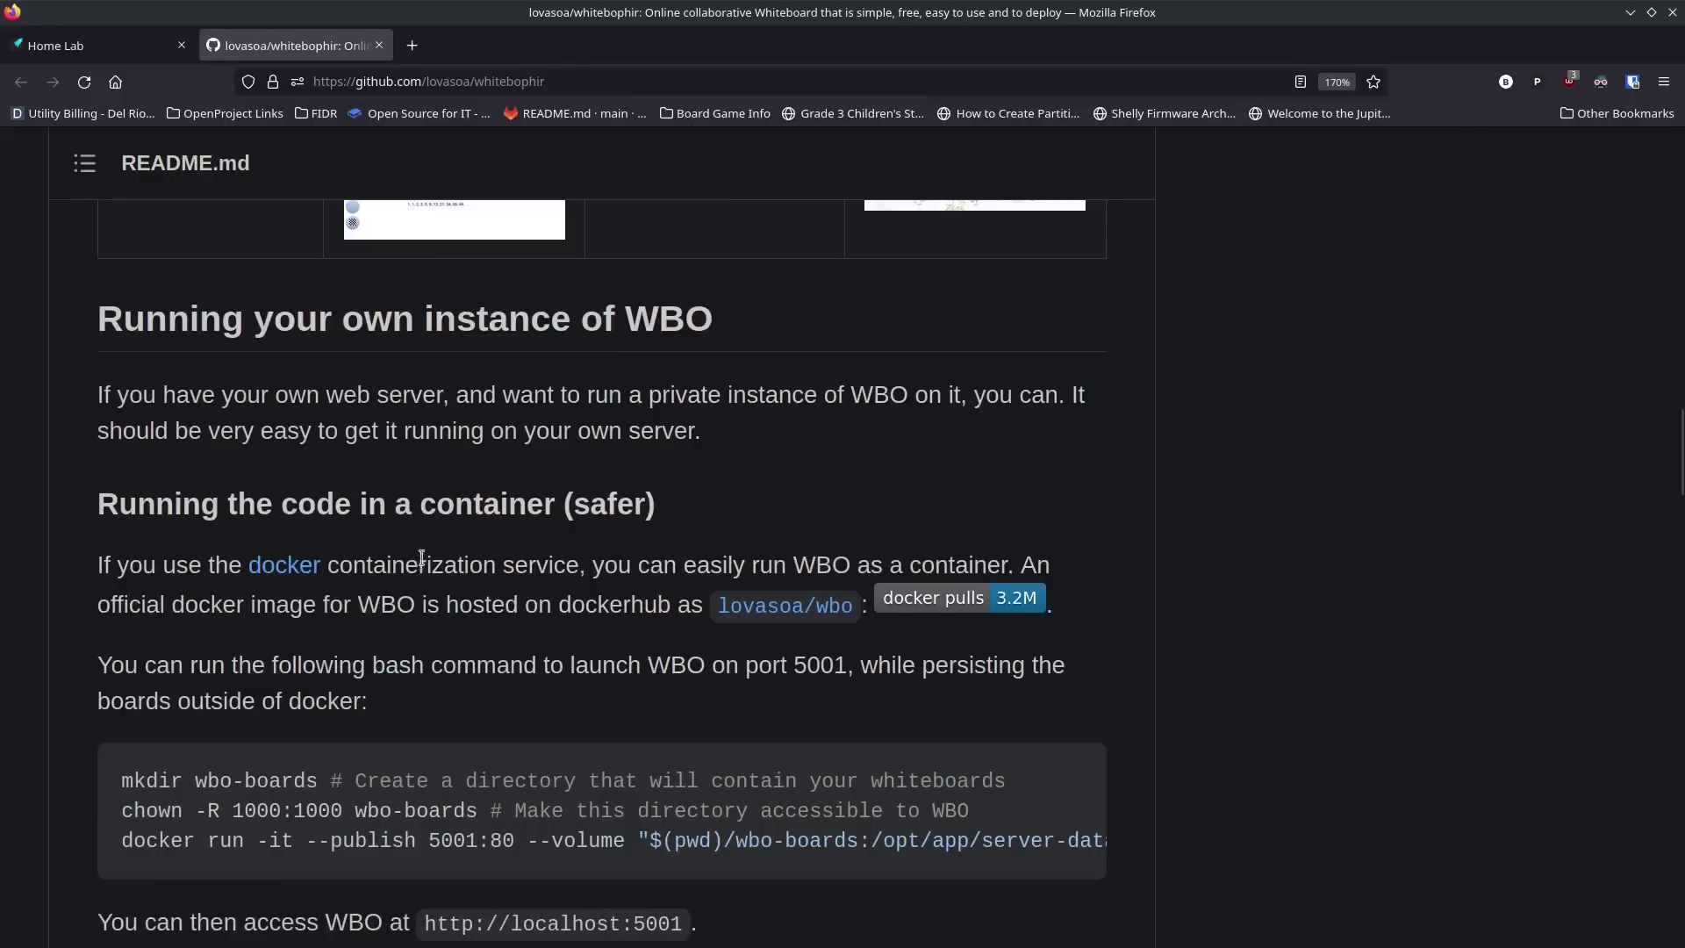
pyautogui.scroll(-3, 412, 516)
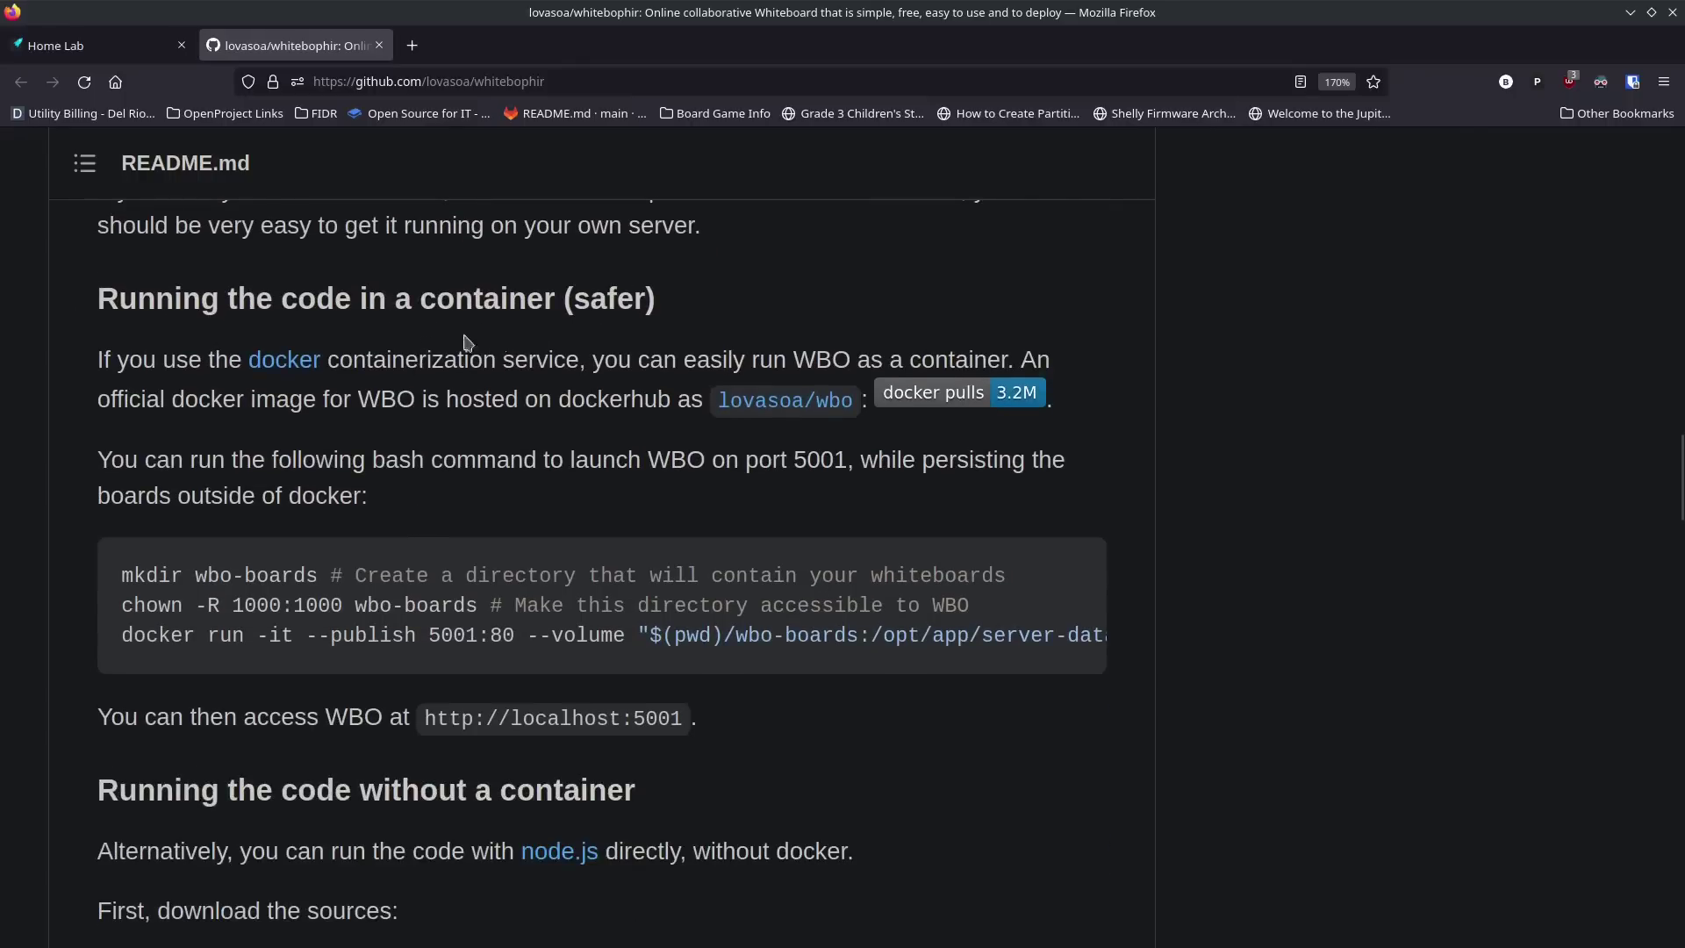
pyautogui.moveTo(544, 562)
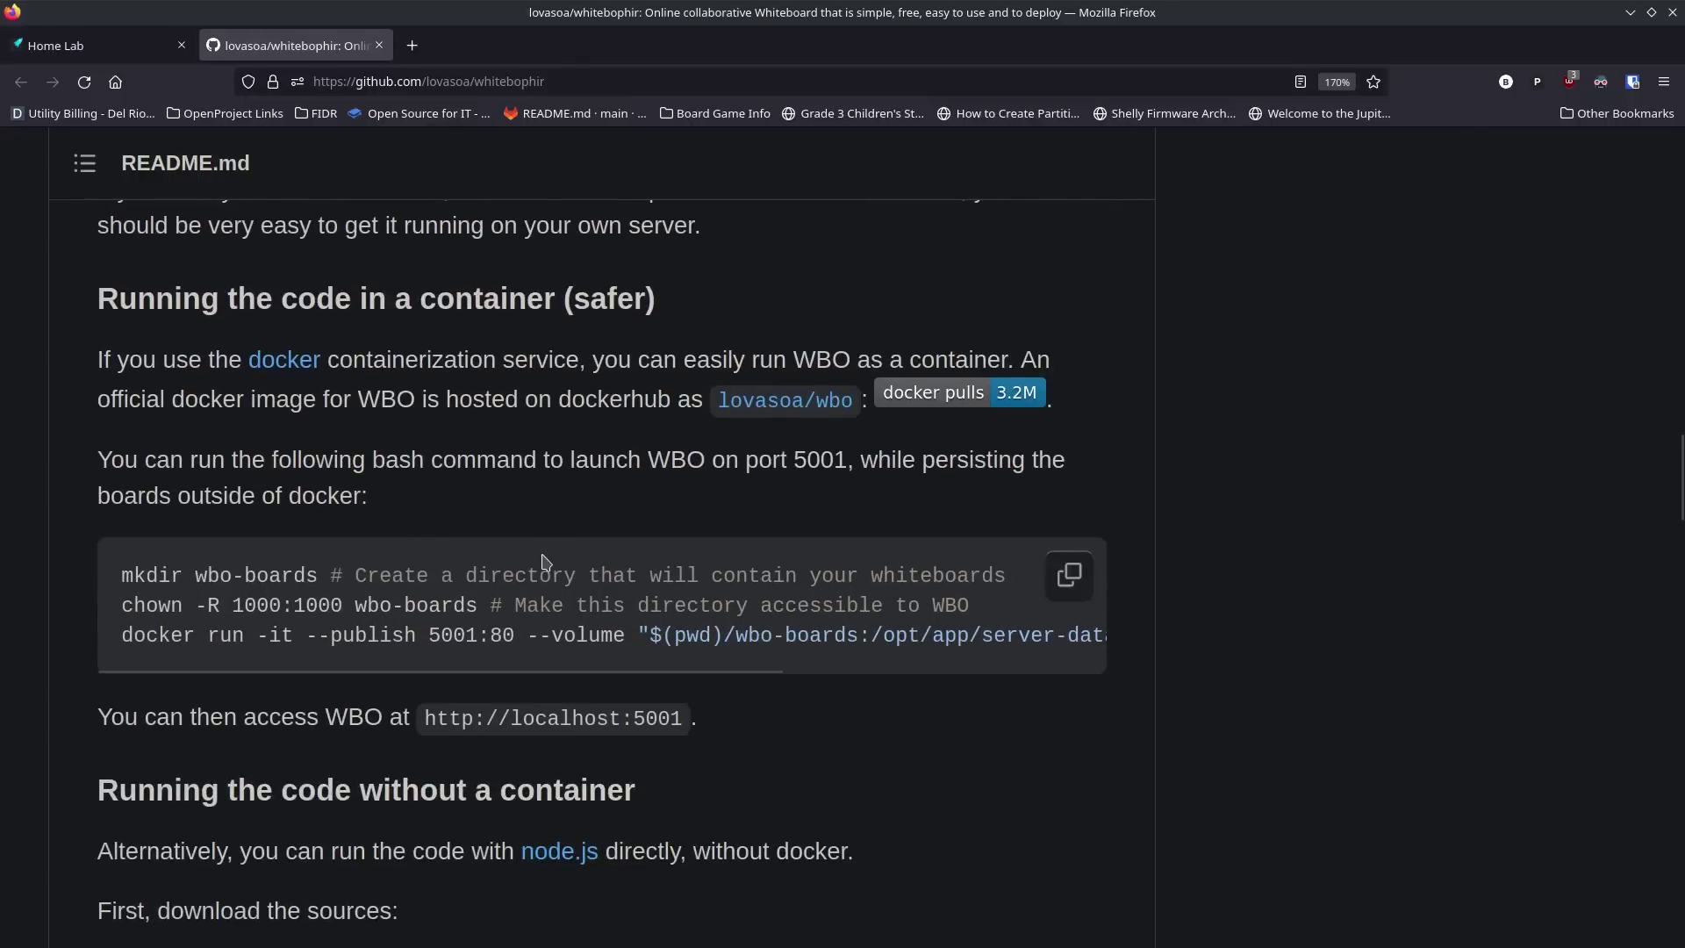
pyautogui.scroll(-3, 544, 562)
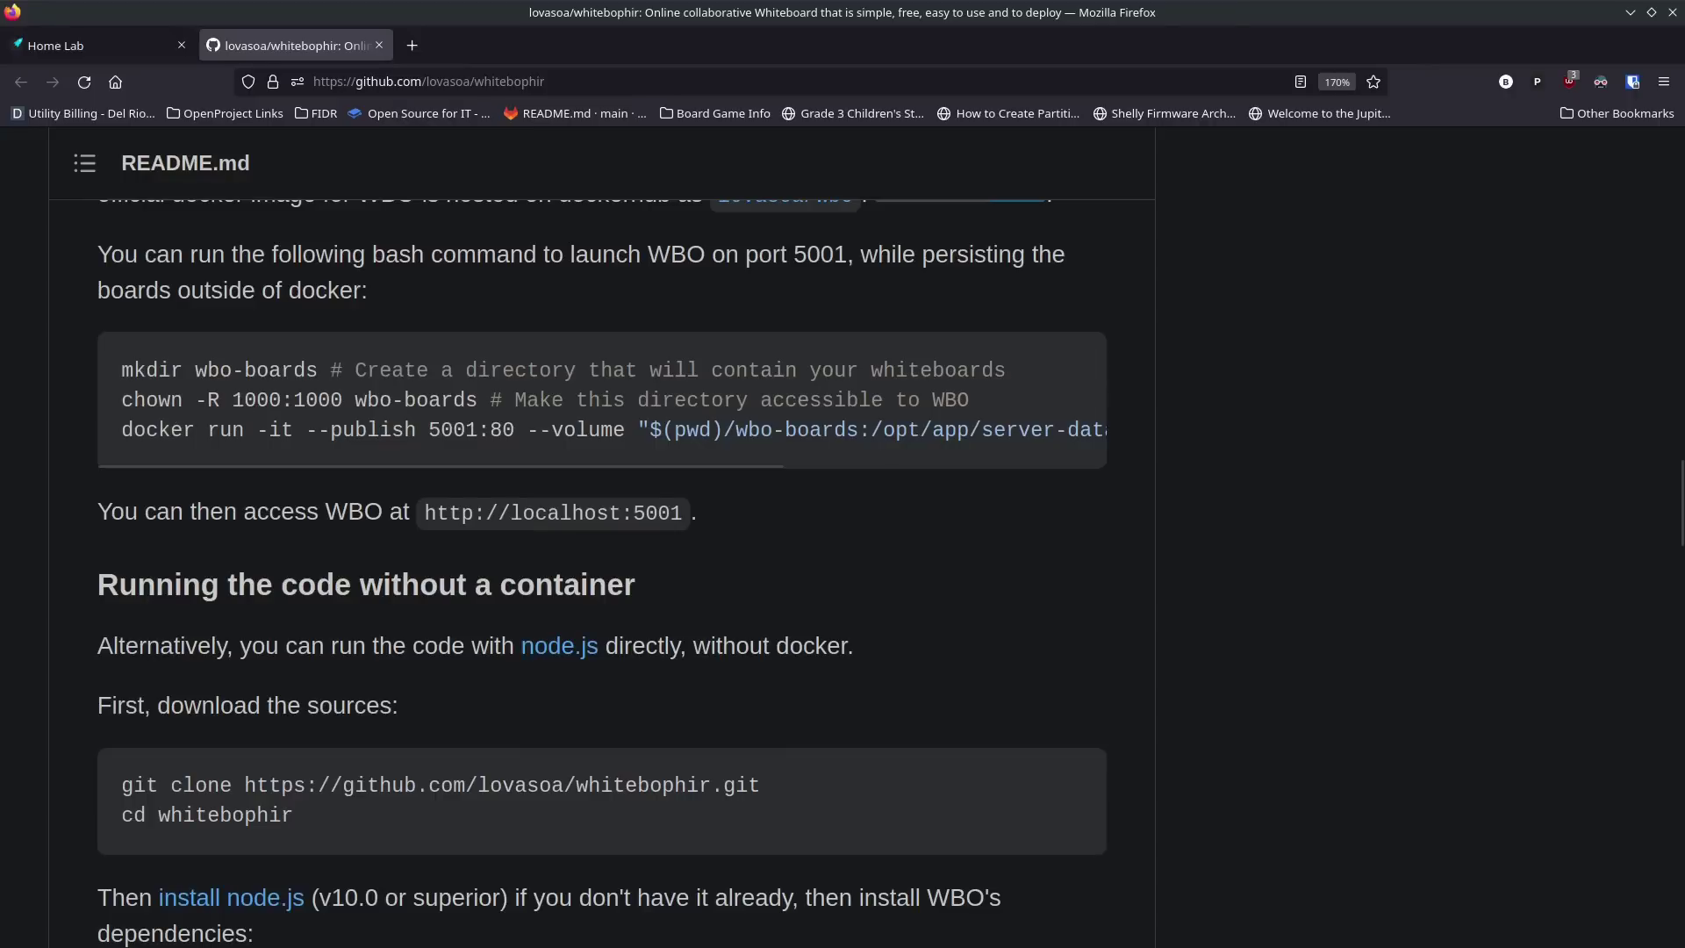
# Step: Switch to the Konsole terminal and create the nested folder docker/wbo with mkdir -p
pyautogui.moveTo(0, 168); pyautogui.dragTo(1064, 30)
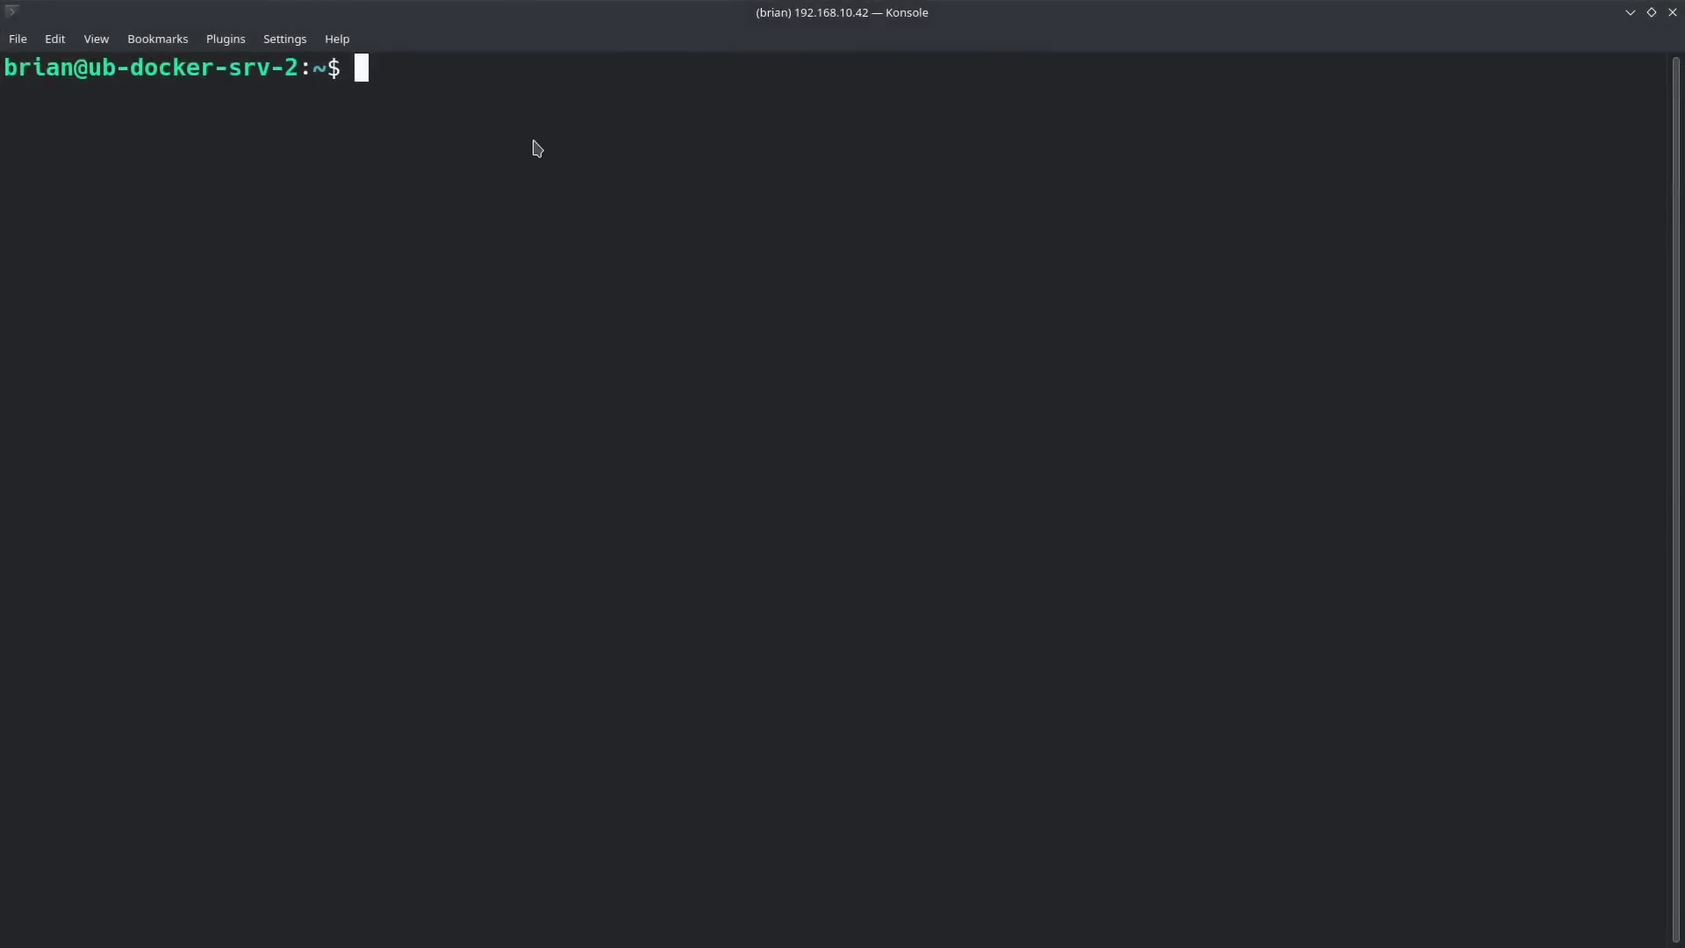
pyautogui.write('mkdir dor')
pyautogui.press('BackSpace')
pyautogui.write('cker')
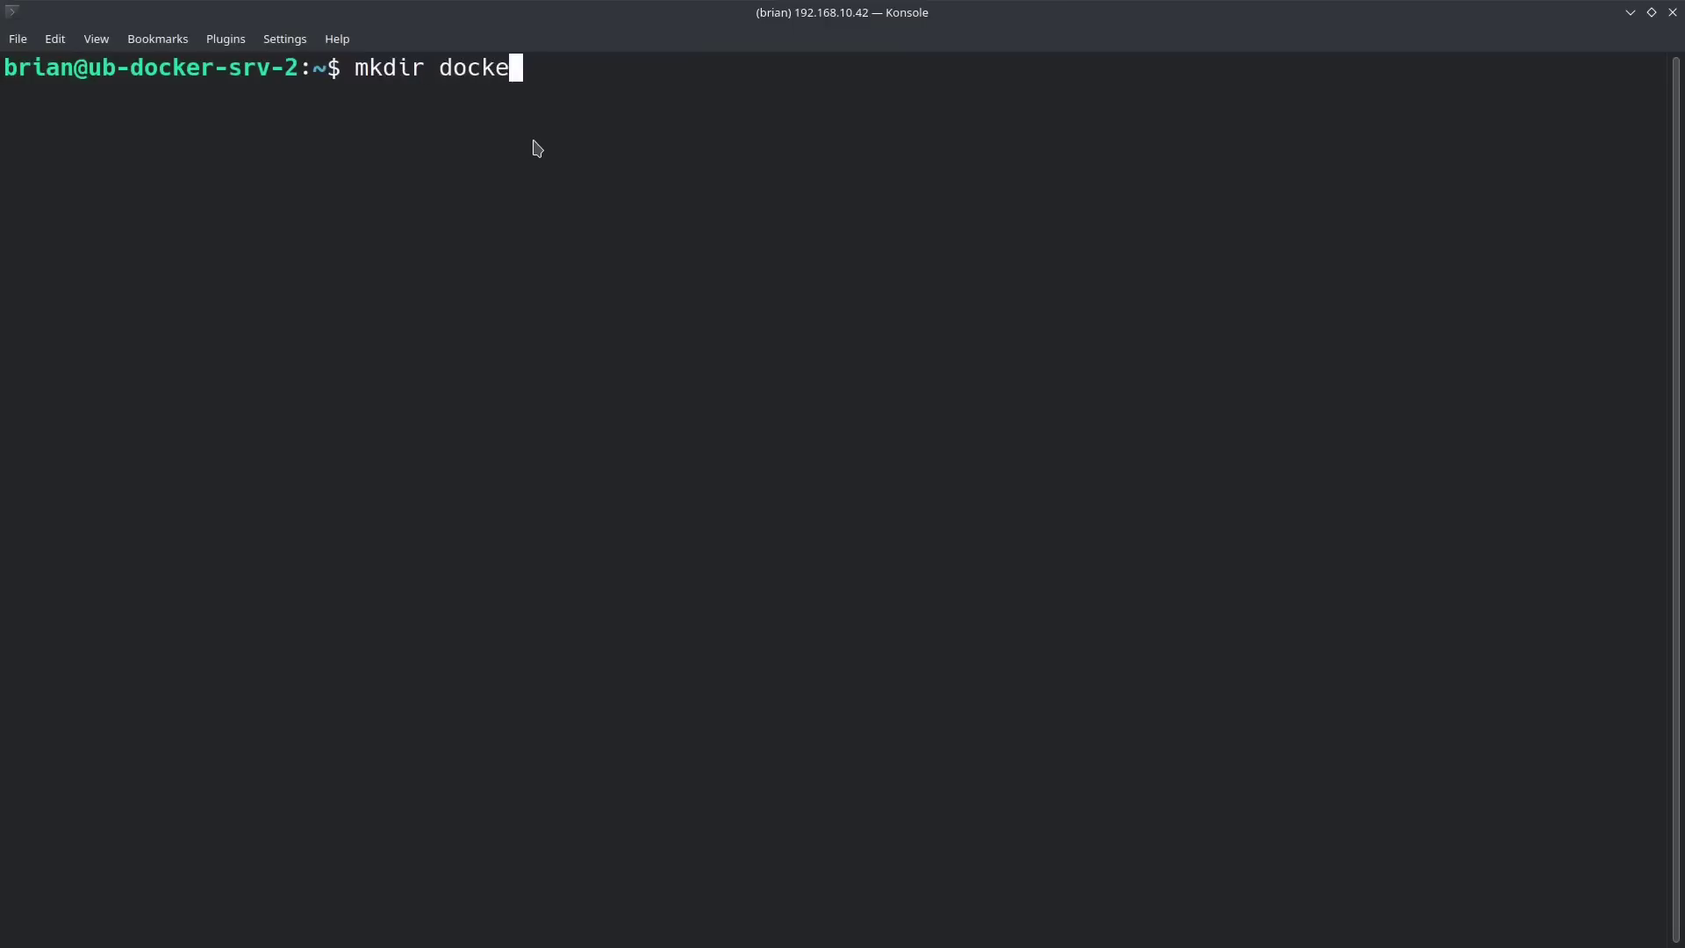
pyautogui.press('BackSpace')
pyautogui.press('BackSpace')
pyautogui.press('BackSpace')
pyautogui.press('BackSpace')
pyautogui.press('BackSpace')
pyautogui.press('BackSpace')
pyautogui.press('BackSpace')
pyautogui.write('-p docker/wbo')
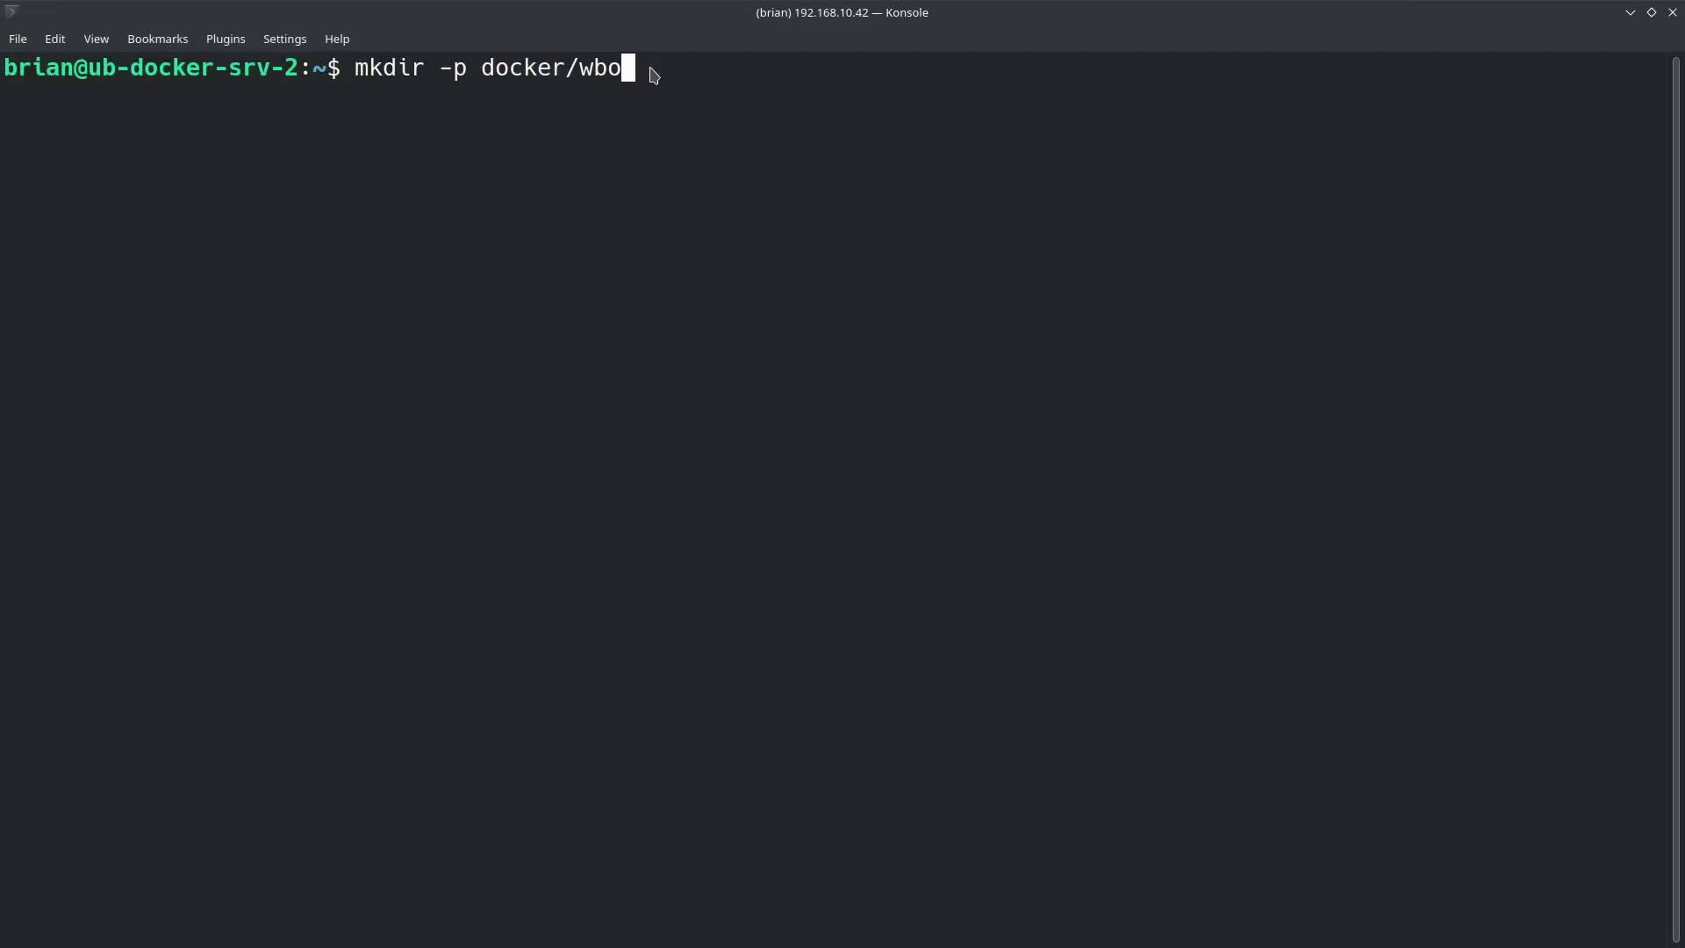
pyautogui.press('Return')
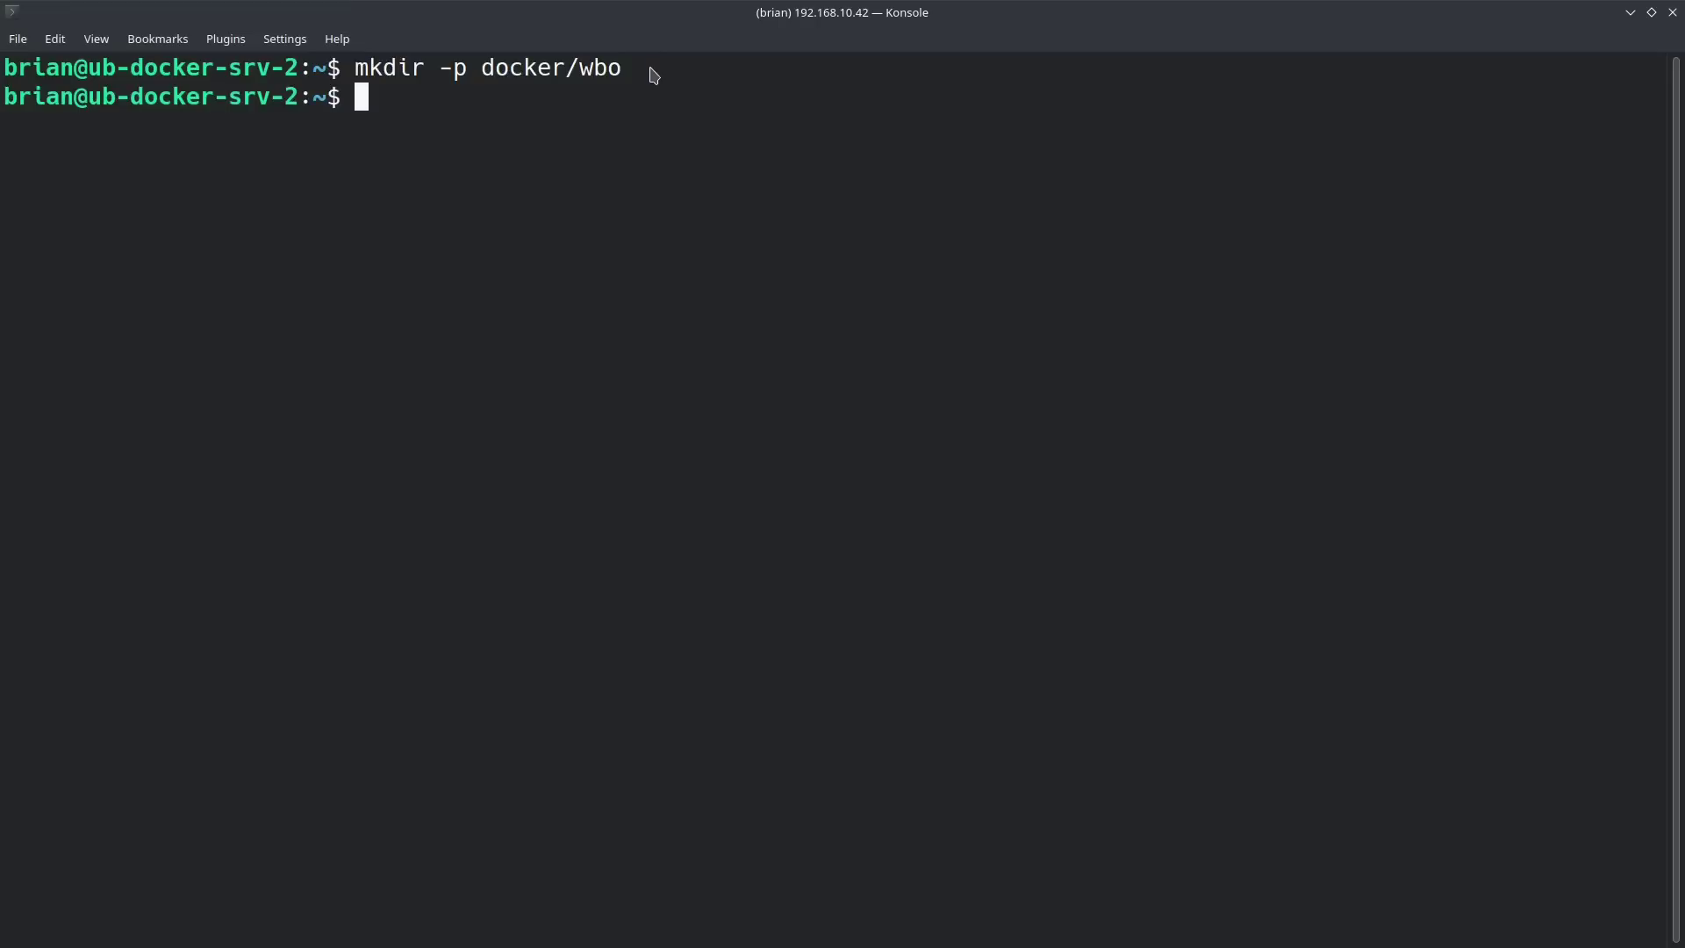
# Step: Change into the docker folder and list its contents to check for the wbo folder
pyautogui.write('cd docker')
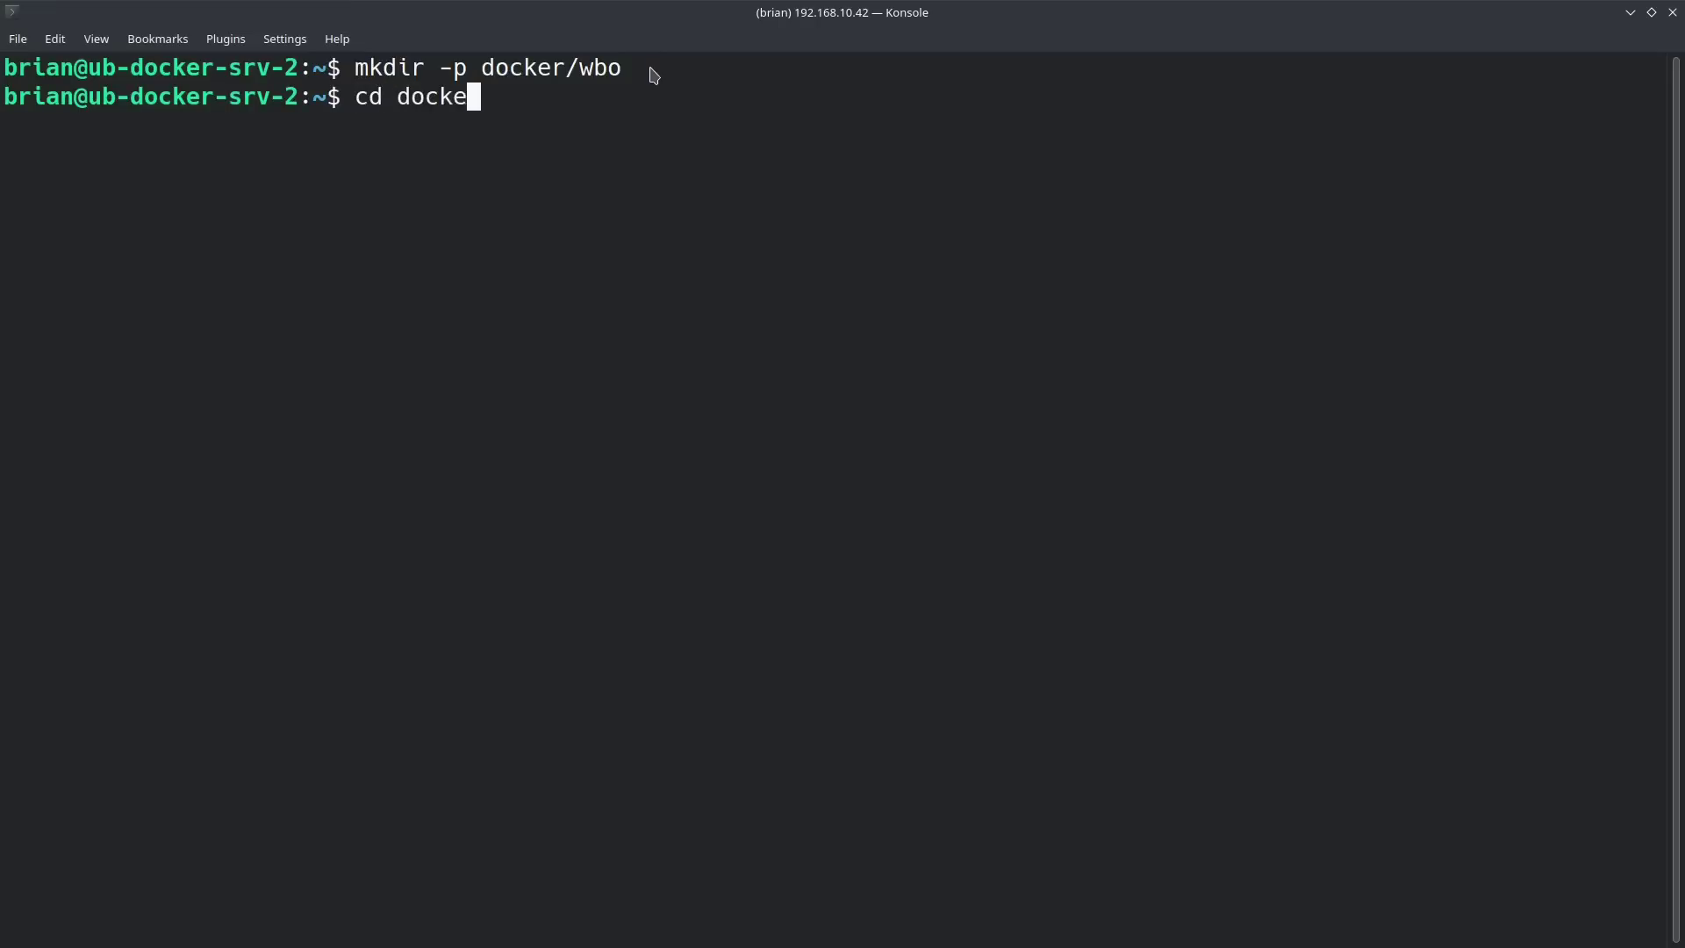
pyautogui.press('Return')
pyautogui.write('ls')
pyautogui.press('Return')
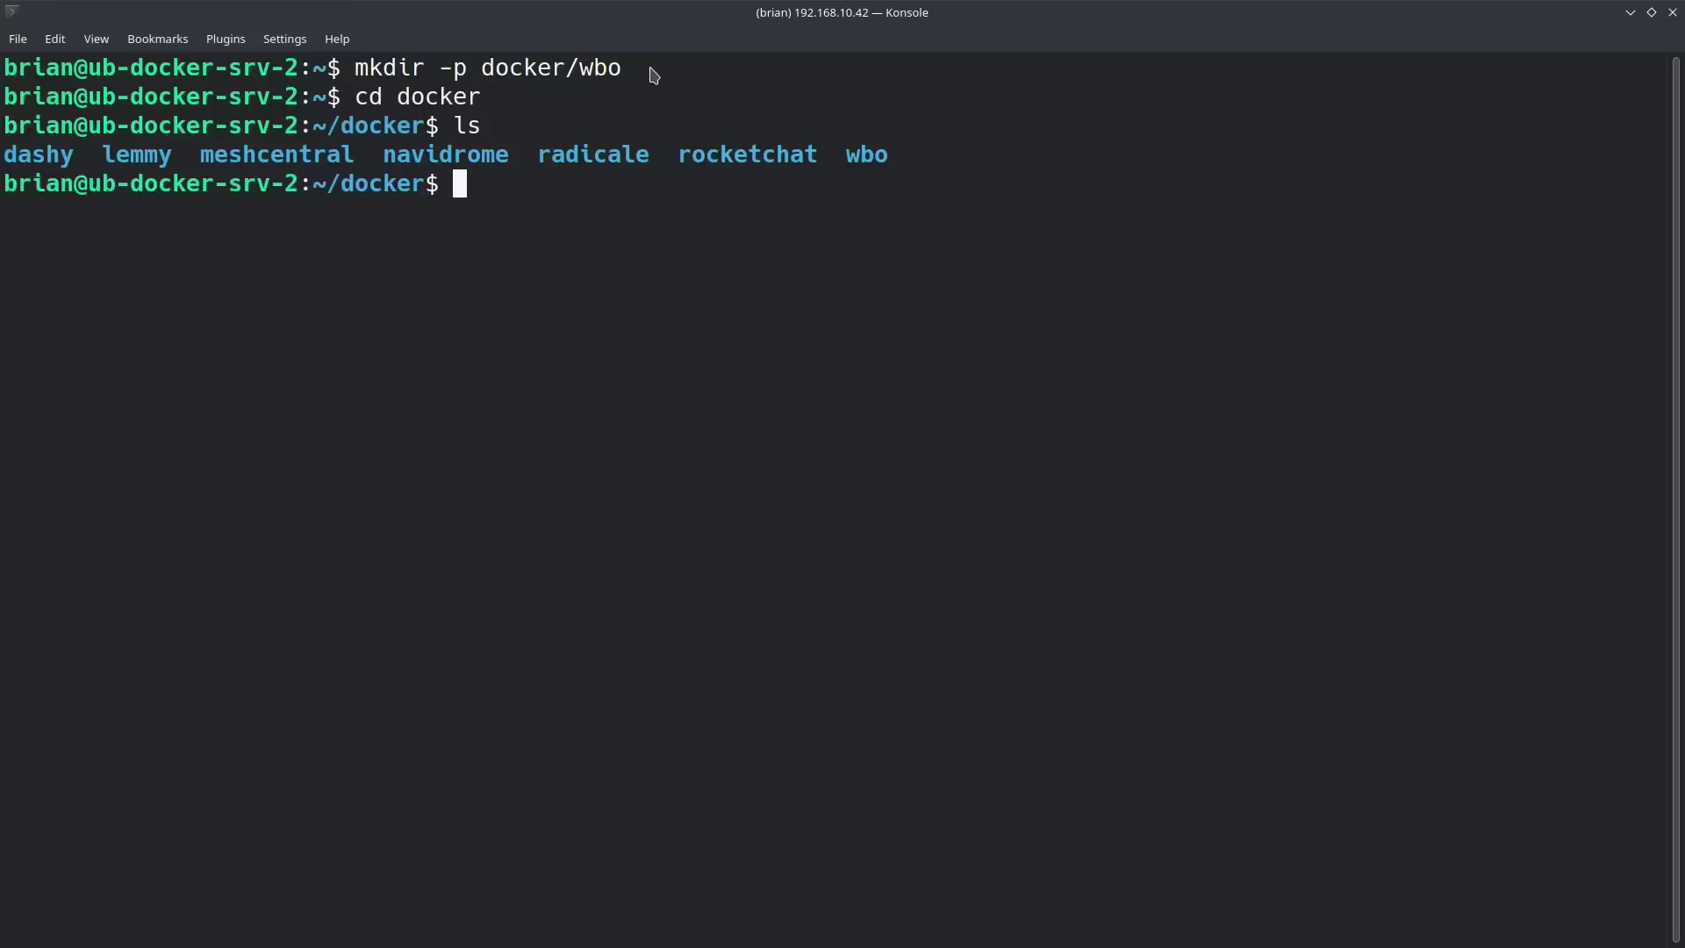
pyautogui.moveTo(913, 161); pyautogui.dragTo(844, 158)
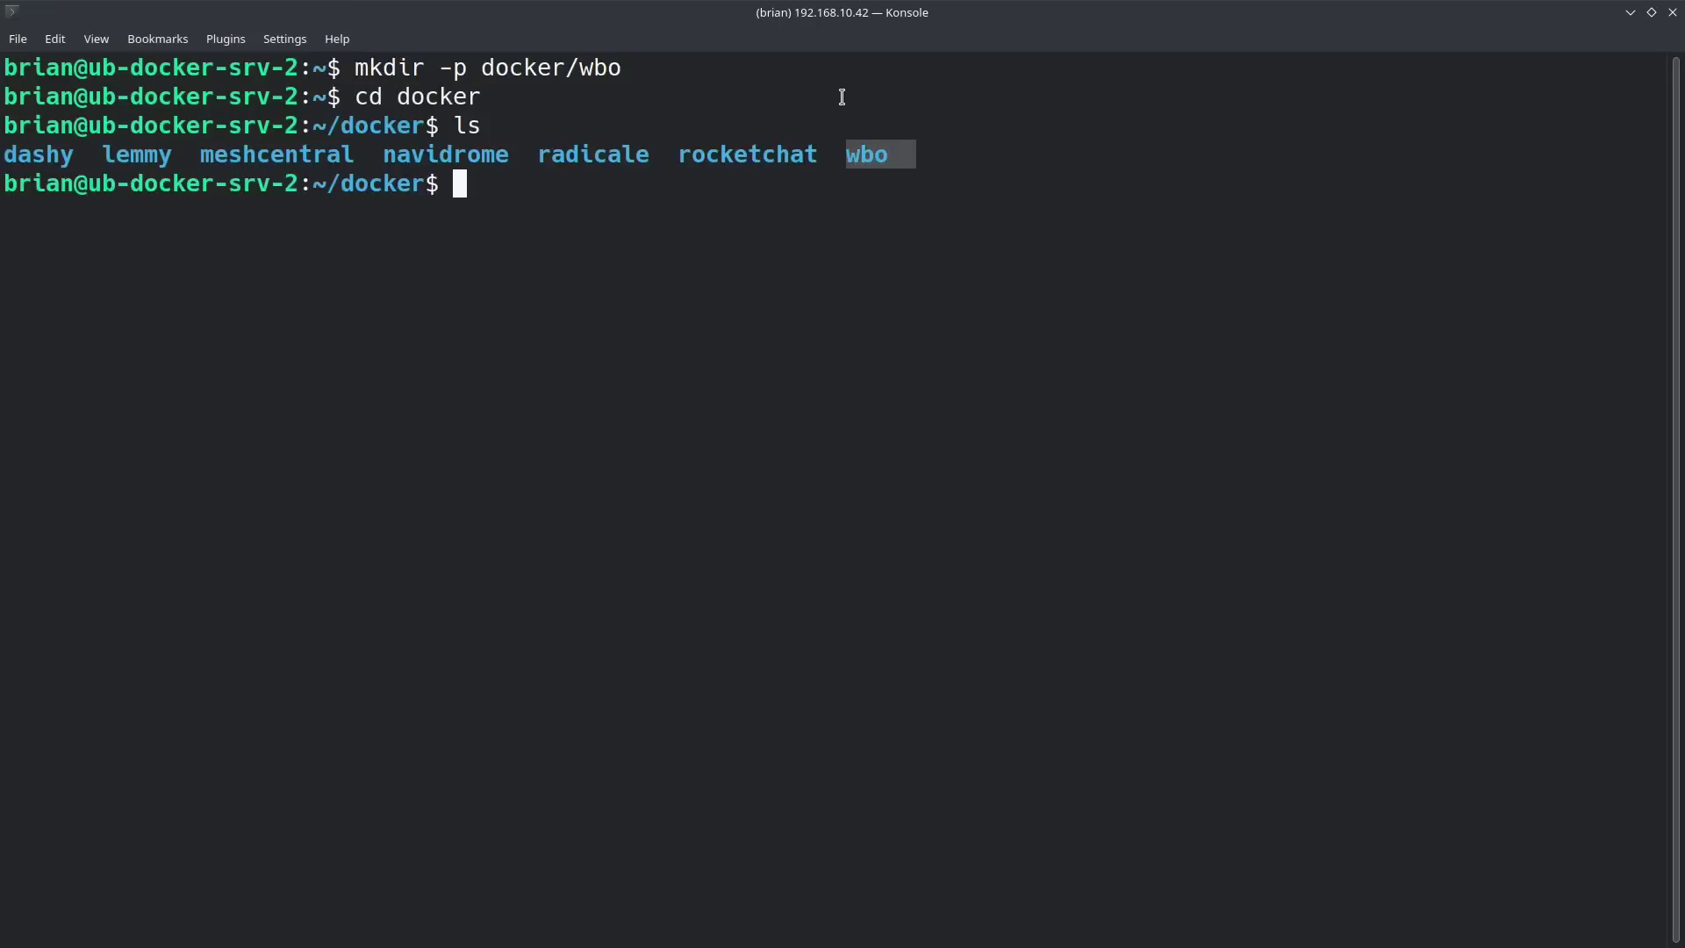
# Step: Change into the wbo folder and list its contents before clearing the terminal
pyautogui.write('cd wbo')
pyautogui.press('Return')
pyautogui.write('ls')
pyautogui.press('Return')
pyautogui.write('clear')
pyautogui.press('Return')
# Step: Open a new docker-compose.yml file in nano inside the wbo folder
pyautogui.write('nano ')
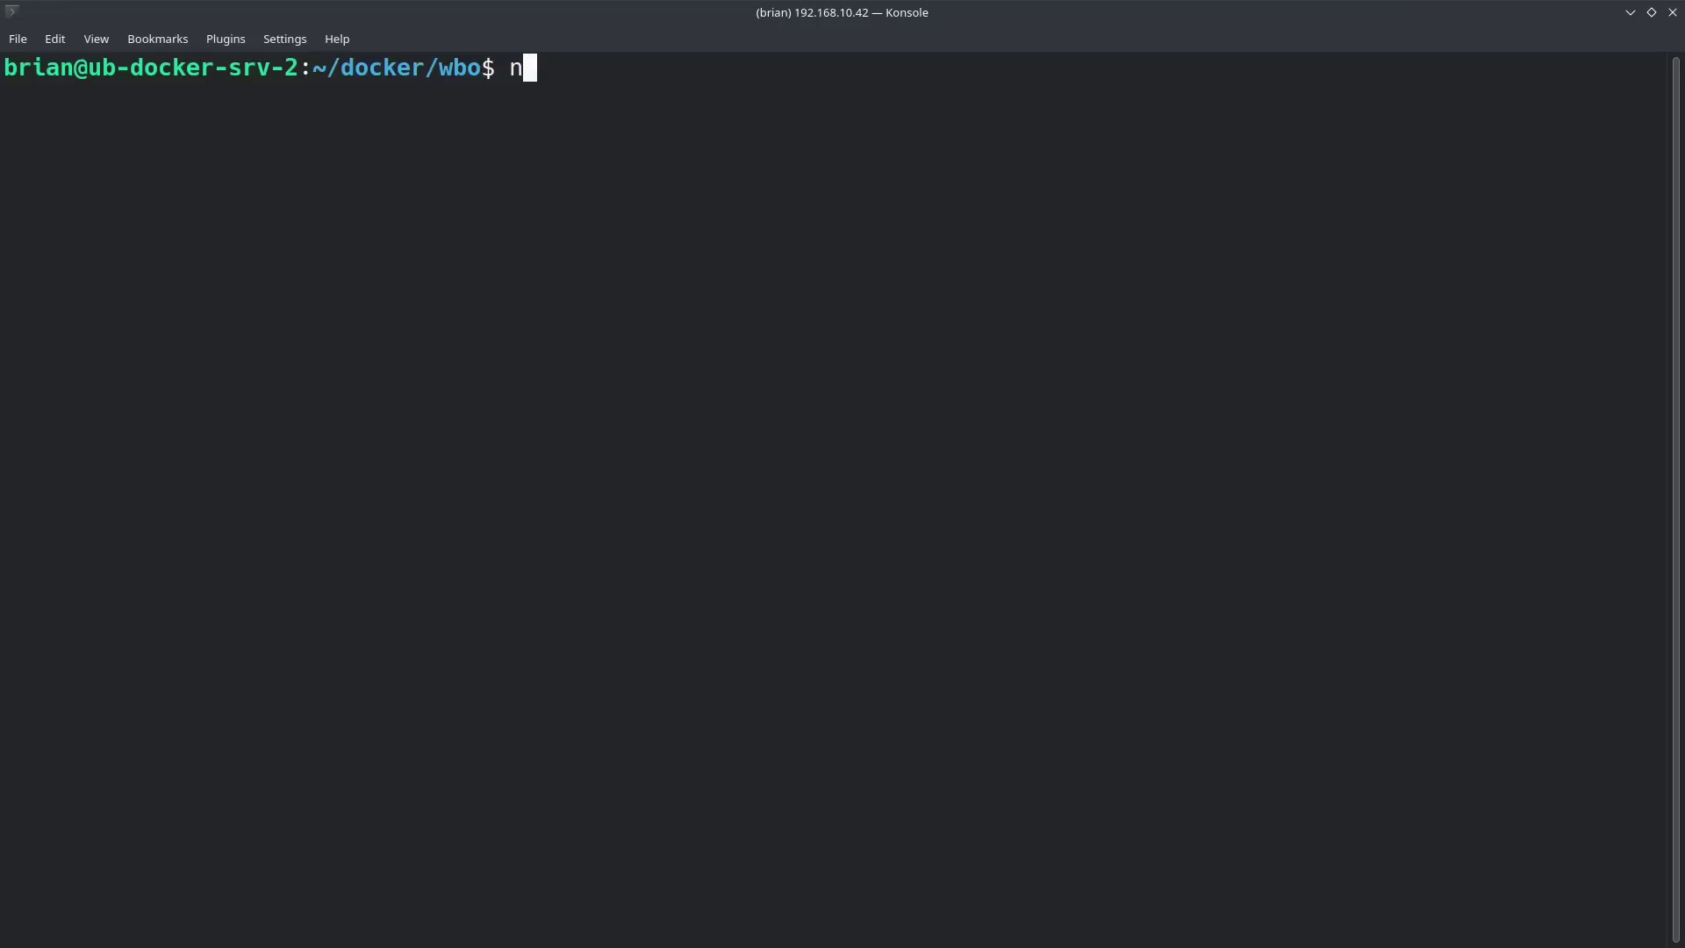
pyautogui.write('docker-')
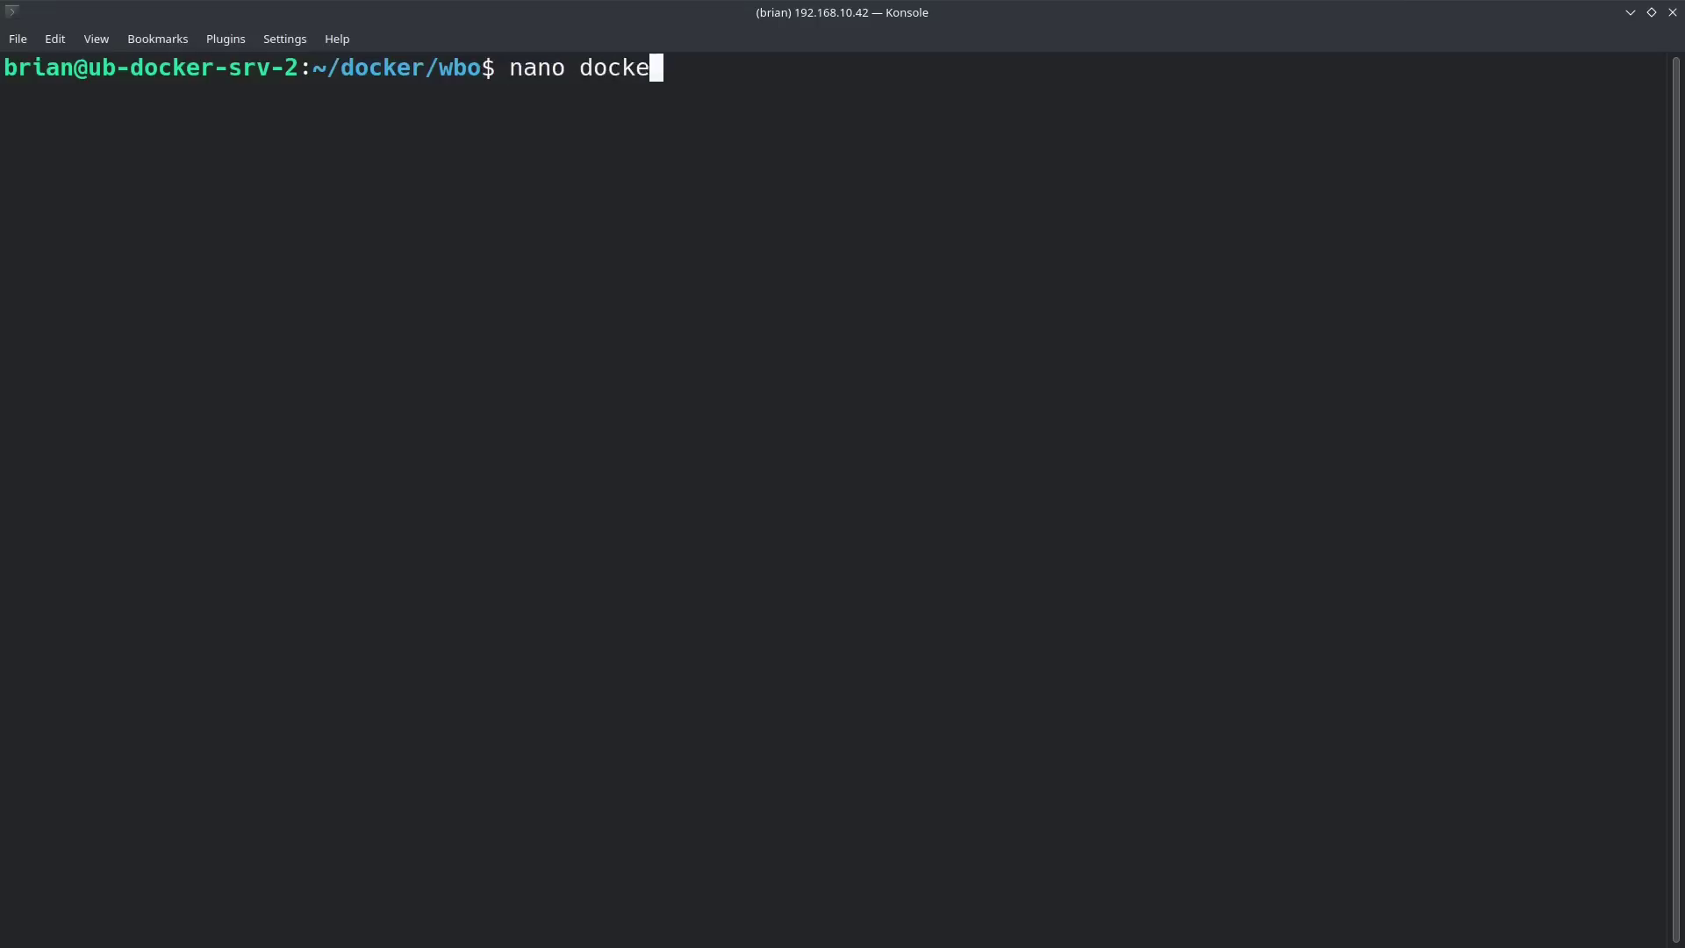
pyautogui.write('compos')
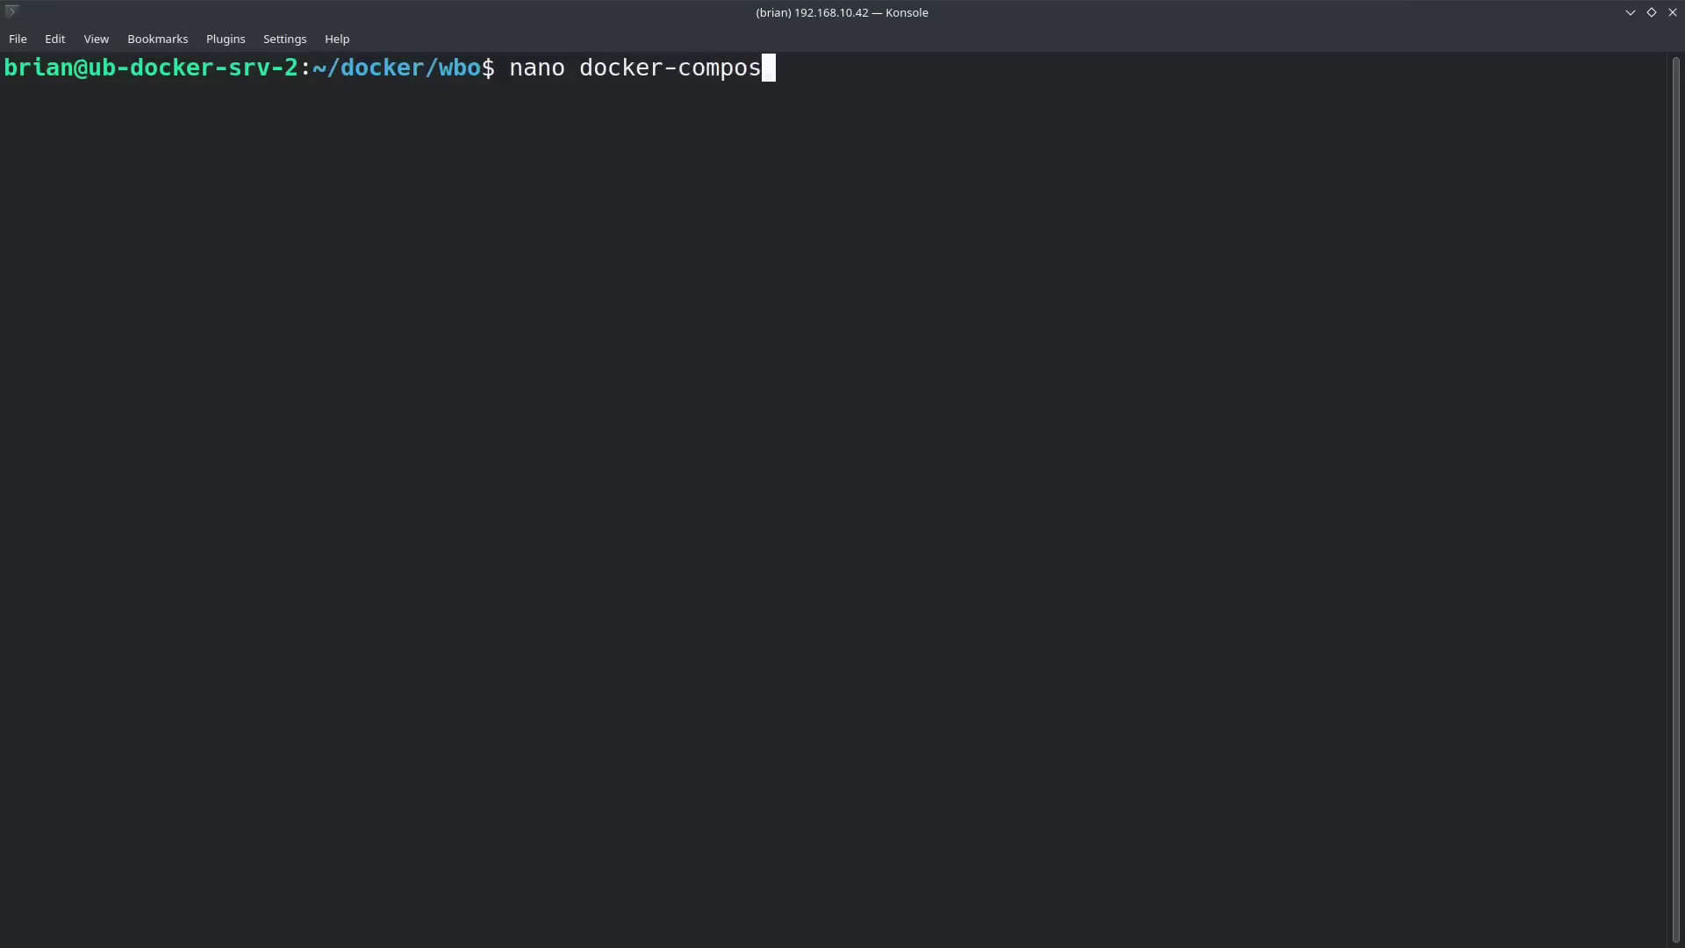
pyautogui.write('e.yml')
pyautogui.press('Return')
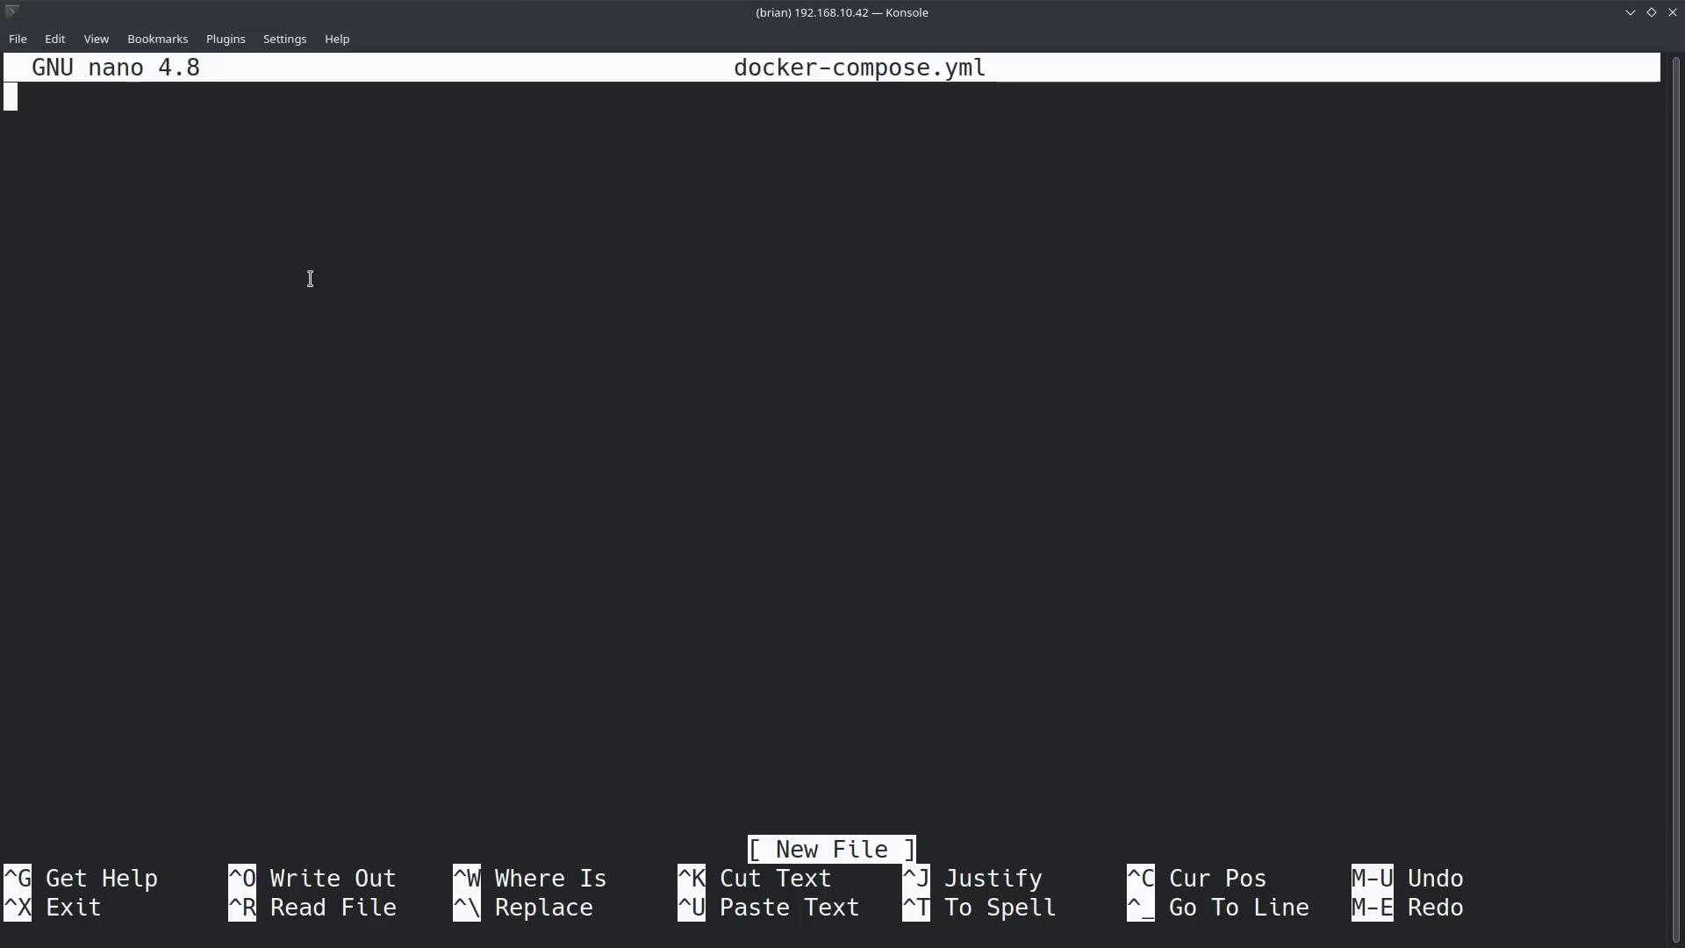
# Step: Switch to Firefox and review the WBO README's setup sections, especially the docker run command's port and volume options
pyautogui.hotkey('alt', 'Tab')
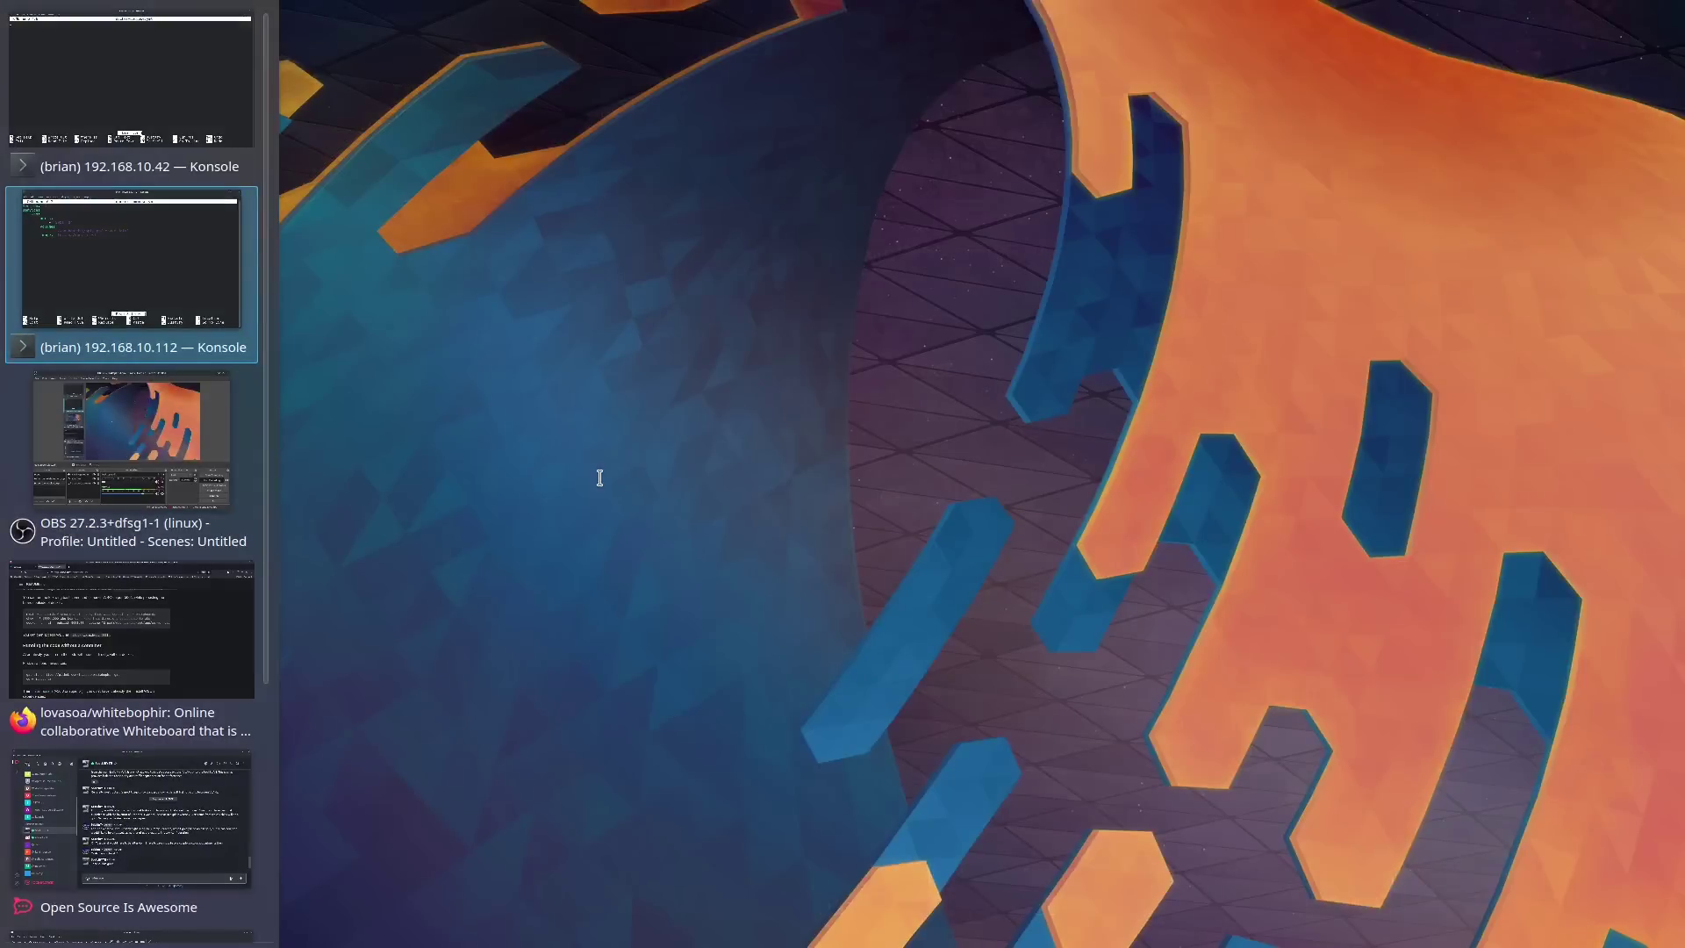
pyautogui.press('Tab')
pyautogui.press('Tab')
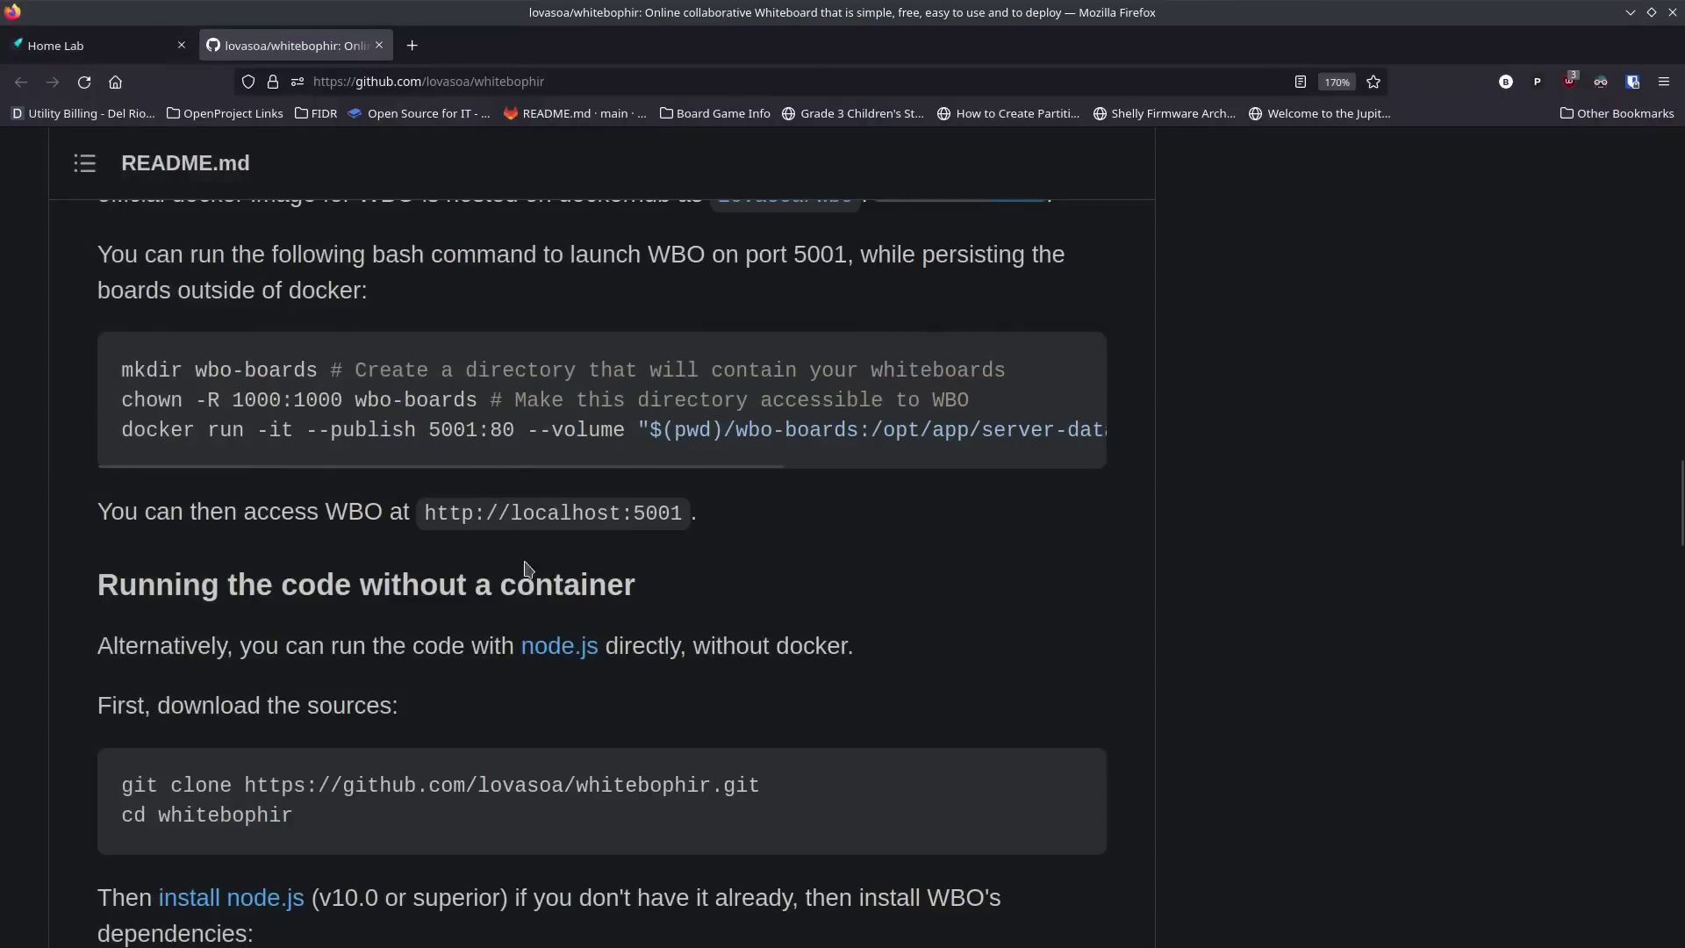
pyautogui.scroll(-4, 533, 619)
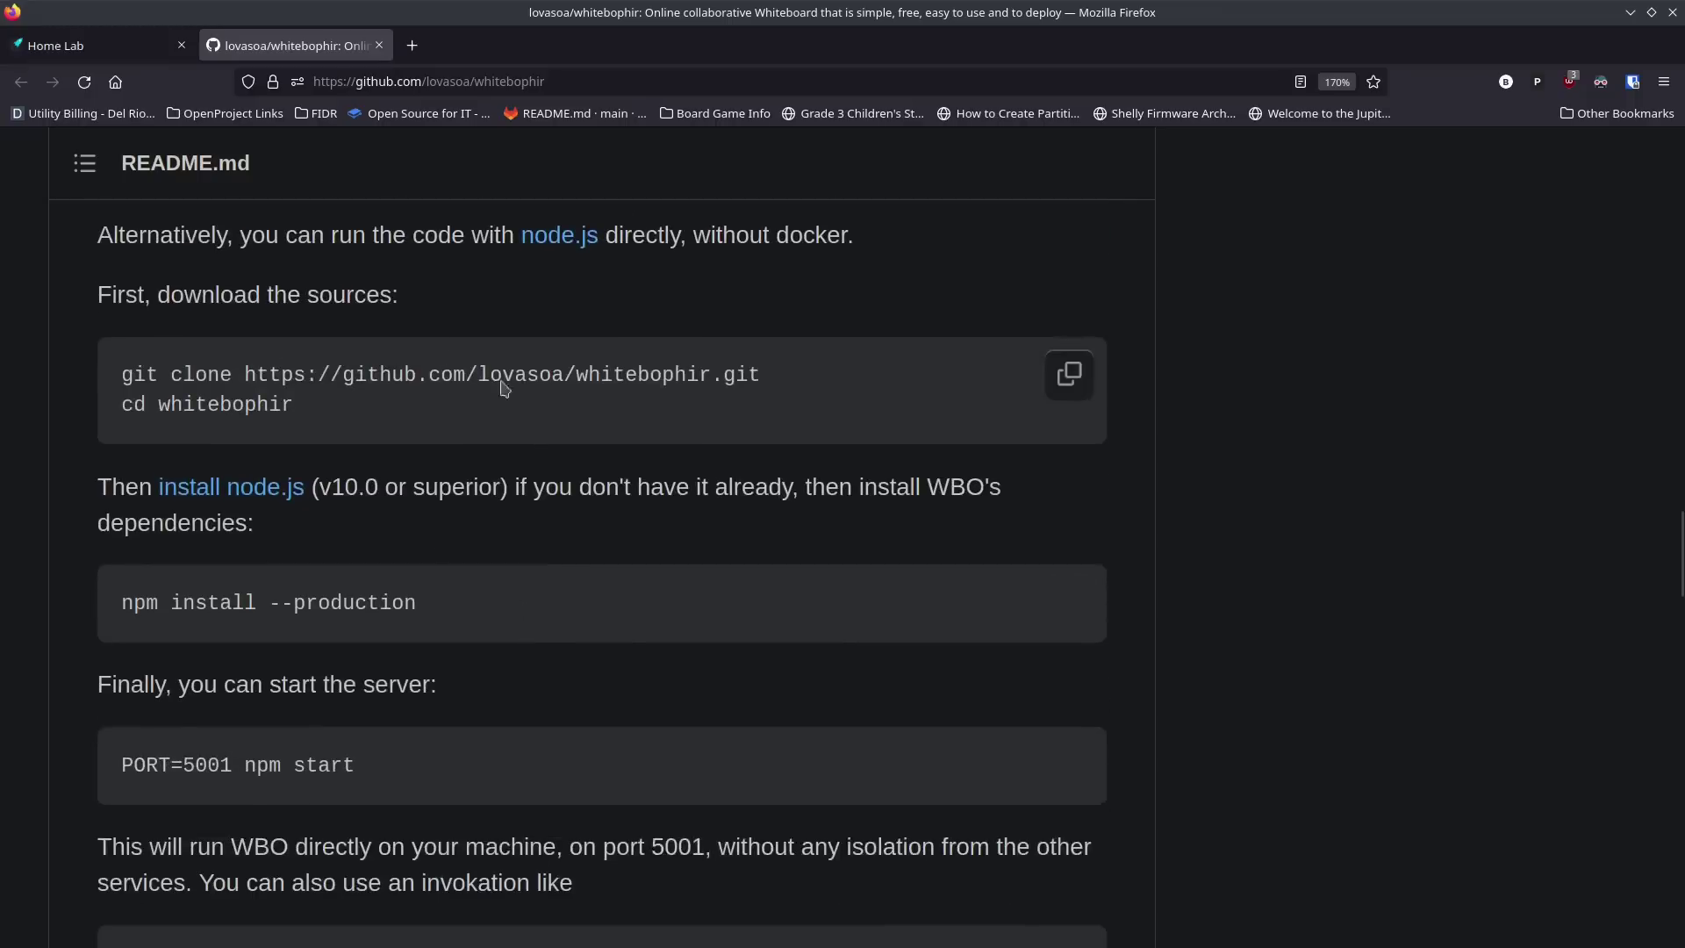
pyautogui.scroll(-8, 524, 628)
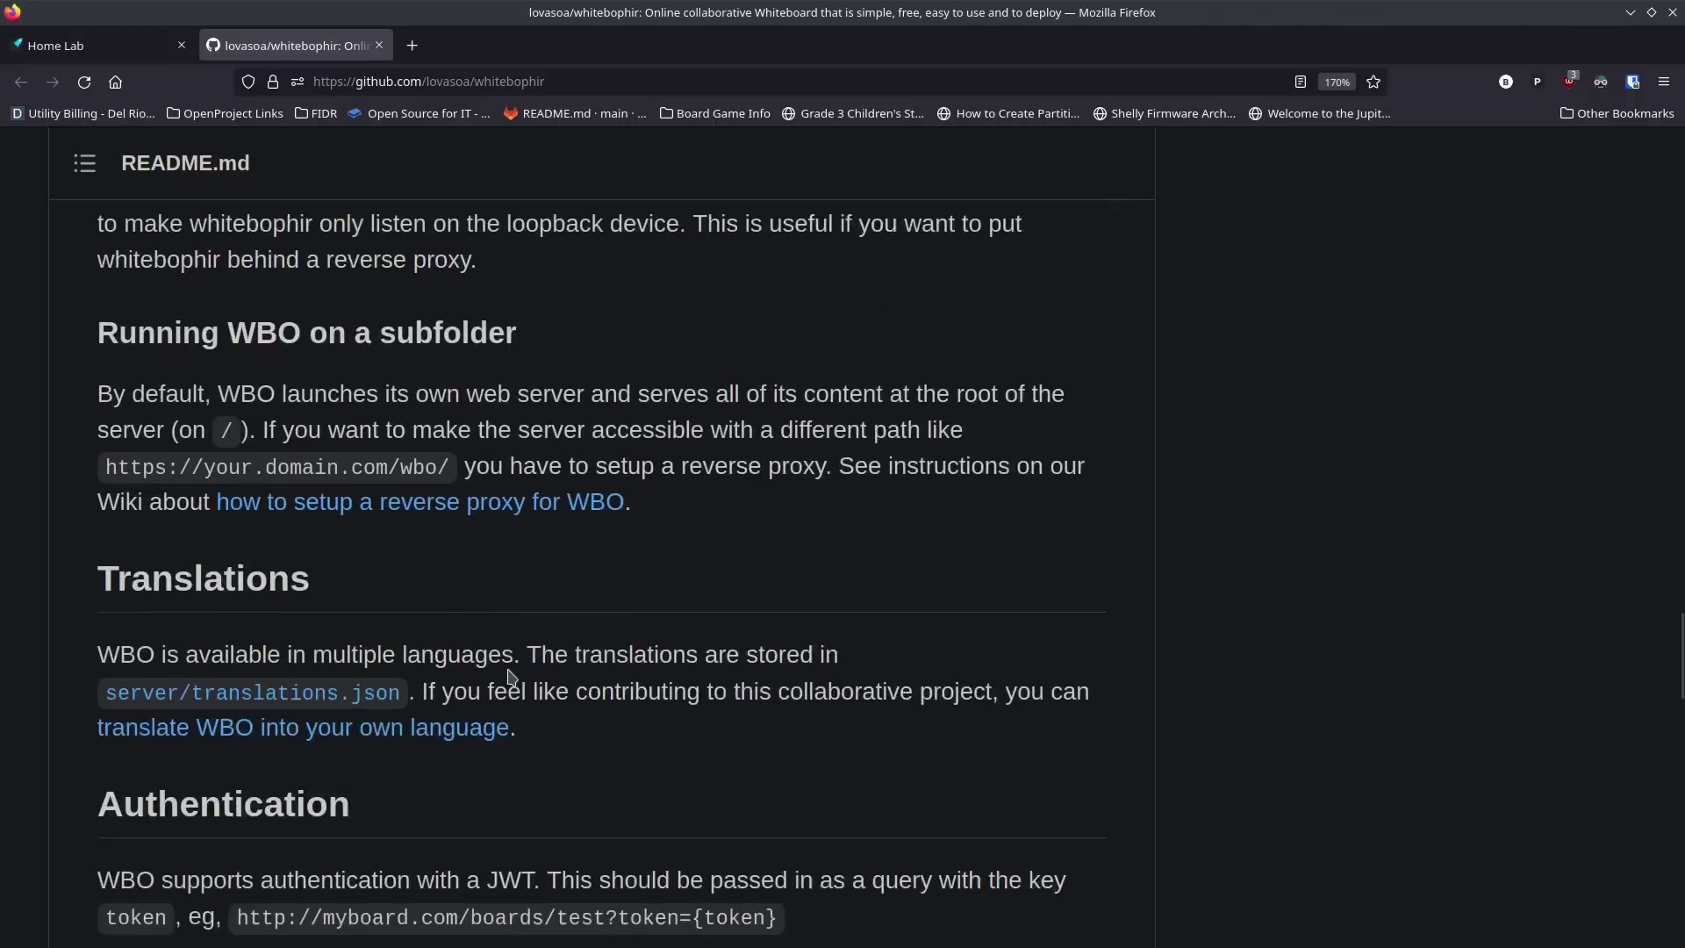
pyautogui.scroll(-15, 511, 676)
pyautogui.scroll(-3, 512, 676)
pyautogui.scroll(20, 515, 675)
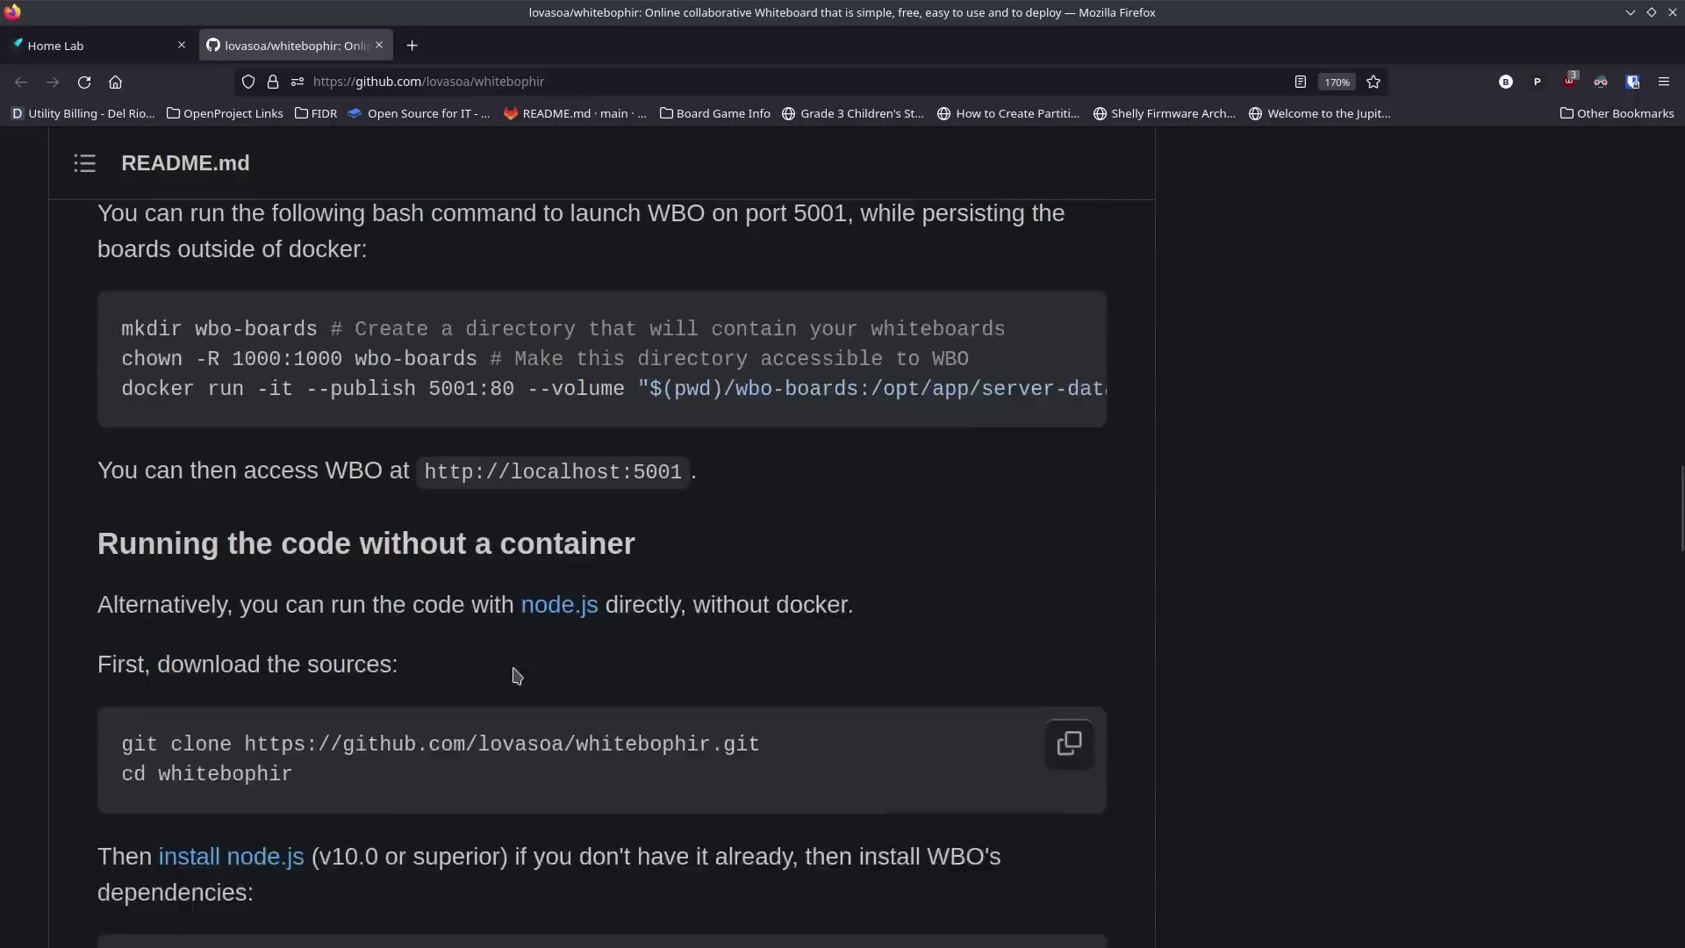
pyautogui.scroll(3, 517, 676)
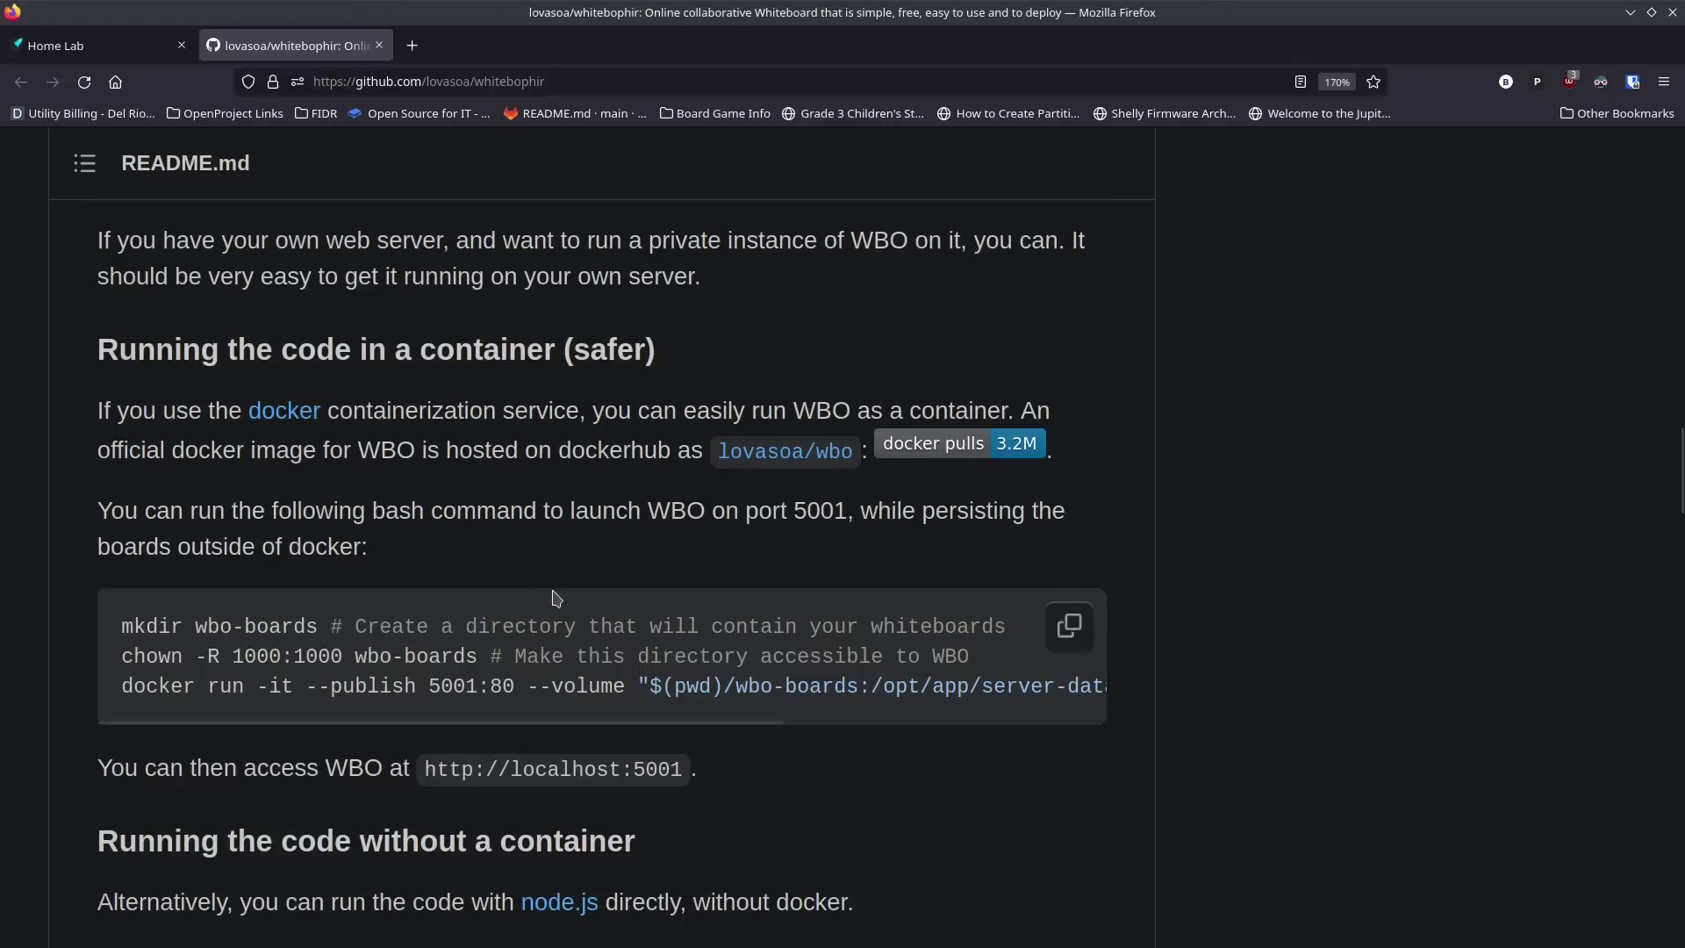
pyautogui.scroll(-2, 556, 597)
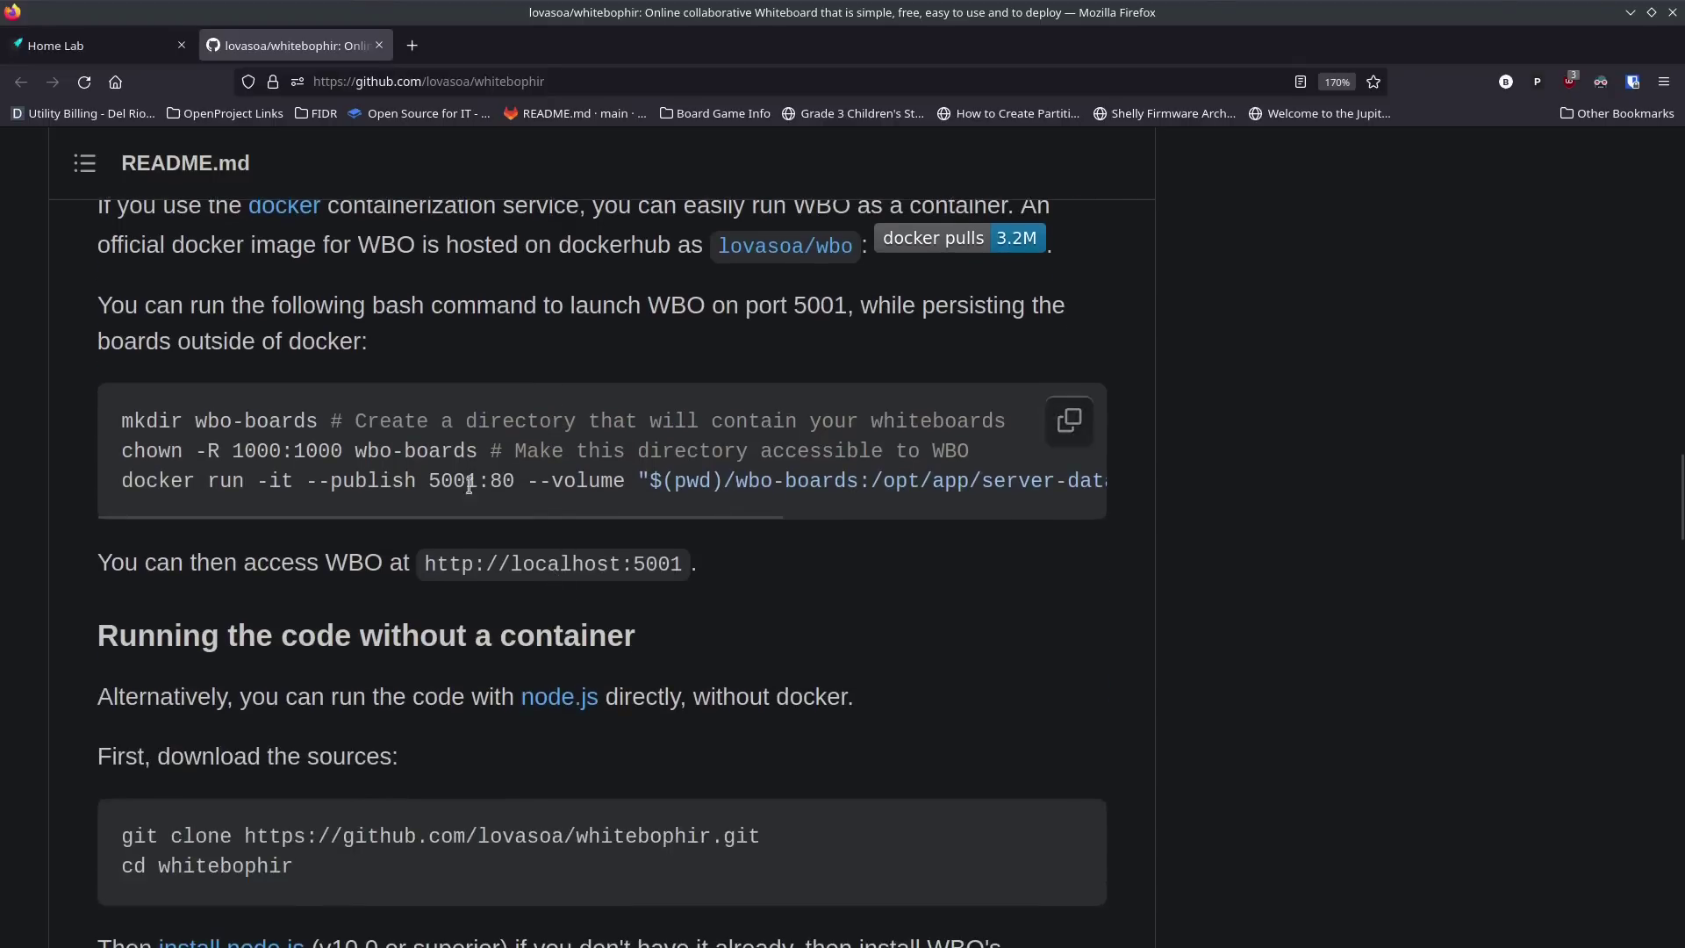
pyautogui.scroll(-3, 431, 873)
pyautogui.scroll(5, 432, 869)
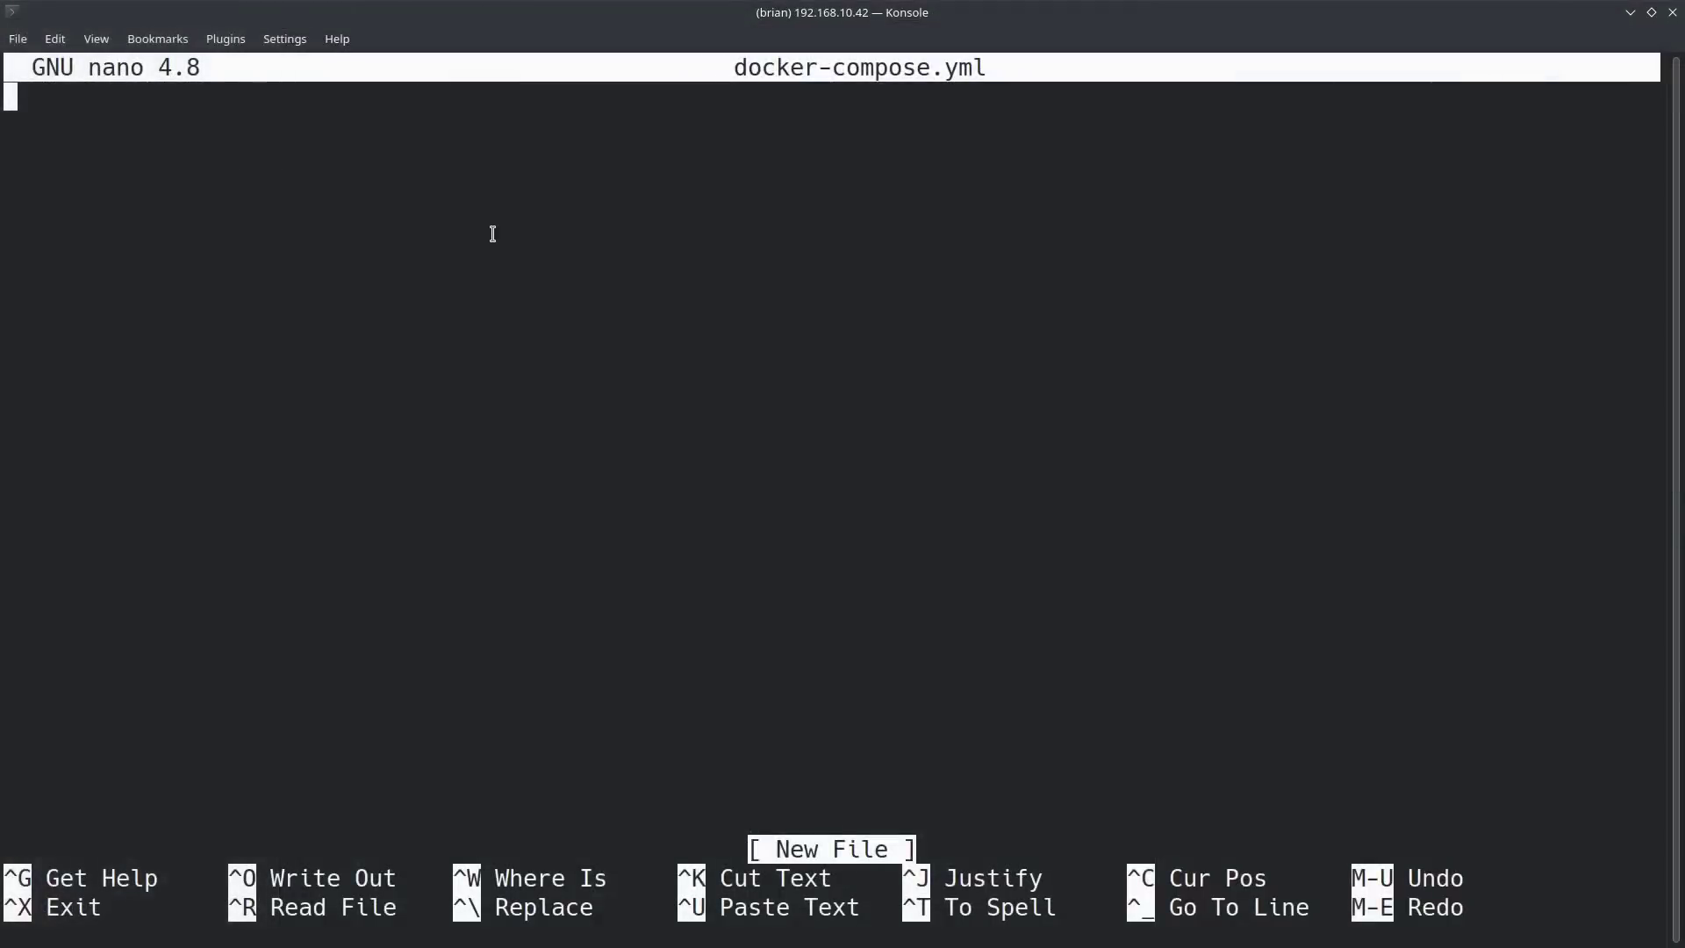
# Step: Fill docker-compose.yml with version '3.3' and a wbo service using port '5001:80', volume './wbo-boards:/opt/app/server-data' and image lovasoa/wbo:latest
pyautogui.write("version: '3.3' services:     wbo:         ports:             - '5001:80'         volumes:             - './wbo-boards:/opt/app/server-data'         image: 'lovasoa/wbo:latest")
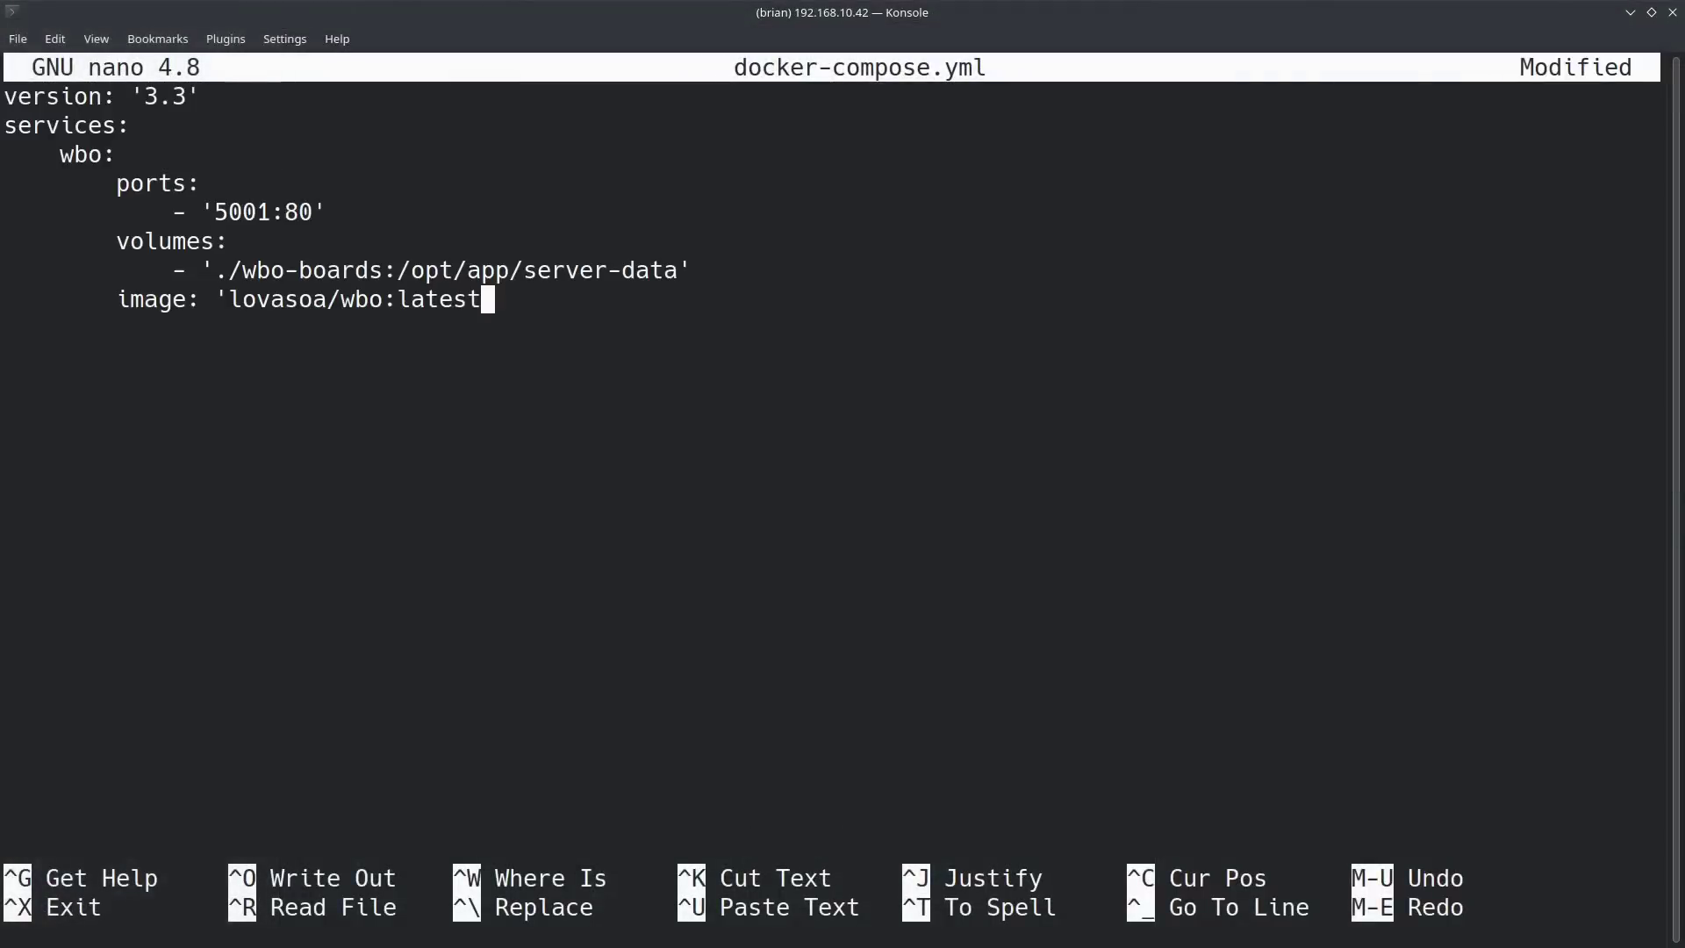
# Step: Review the services section of docker-compose.yml, from the wbo service name down to its ports entry
pyautogui.press('Up')
pyautogui.press('Up')
pyautogui.press('Up')
pyautogui.press('Up')
pyautogui.press('Up')
pyautogui.press('Up')
pyautogui.press('Down')
pyautogui.press('Left')
pyautogui.press('Left')
pyautogui.press('Left')
pyautogui.press('Right')
pyautogui.press('Right')
pyautogui.press('Down')
pyautogui.press('Right')
pyautogui.press('Right')
pyautogui.press('Right')
pyautogui.press('Right')
pyautogui.press('Right')
pyautogui.press('Right')
# Step: Examine the '5001:80' port mapping, comparing the host port before the colon with the container port after it
pyautogui.press('Down')
pyautogui.press('Right')
pyautogui.press('Right')
pyautogui.press('Right')
pyautogui.press('Right')
pyautogui.press('Right')
pyautogui.press('Right')
pyautogui.press('Right')
pyautogui.press('Right')
pyautogui.press('Left')
pyautogui.press('Left')
pyautogui.press('Left')
pyautogui.press('Left')
pyautogui.press('Left')
pyautogui.press('Left')
pyautogui.press('Right')
pyautogui.press('Right')
pyautogui.press('Right')
pyautogui.press('Left')
pyautogui.press('Left')
pyautogui.press('Left')
pyautogui.press('Right')
pyautogui.press('Right')
pyautogui.press('Right')
pyautogui.press('Right')
pyautogui.press('Left')
pyautogui.press('Right')
pyautogui.press('Right')
pyautogui.press('Right')
pyautogui.press('Left')
pyautogui.press('Left')
pyautogui.press('Right')
pyautogui.press('Right')
pyautogui.press('Left')
pyautogui.press('Right')
pyautogui.press('Left')
pyautogui.press('Right')
pyautogui.press('Left')
pyautogui.press('Left')
pyautogui.press('Left')
pyautogui.press('Left')
pyautogui.press('Left')
pyautogui.press('Left')
pyautogui.press('Right')
pyautogui.press('Right')
pyautogui.press('Left')
pyautogui.press('Left')
pyautogui.press('Left')
# Step: Examine the volume mapping, comparing the local ./wbo-boards folder with the container path /opt/app/server-data
pyautogui.press('Down')
pyautogui.press('Down')
pyautogui.press('Right')
pyautogui.press('Right')
pyautogui.press('Right')
pyautogui.press('Right')
pyautogui.press('Right')
pyautogui.press('Right')
pyautogui.press('Right')
pyautogui.press('Right')
pyautogui.press('Right')
pyautogui.press('Right')
pyautogui.press('Right')
pyautogui.press('Right')
pyautogui.press('Right')
pyautogui.press('Right')
pyautogui.press('Right')
pyautogui.press('Right')
pyautogui.press('Right')
pyautogui.press('Left')
pyautogui.press('Left')
pyautogui.press('Left')
pyautogui.press('Left')
pyautogui.press('Left')
pyautogui.press('Left')
pyautogui.press('Left')
pyautogui.press('Left')
pyautogui.press('Left')
pyautogui.press('Left')
pyautogui.press('Left')
pyautogui.press('Left')
pyautogui.press('Left')
pyautogui.press('Left')
pyautogui.press('Left')
pyautogui.press('Left')
pyautogui.press('Left')
pyautogui.press('Right')
pyautogui.press('Right')
pyautogui.press('Right')
pyautogui.press('Right')
pyautogui.press('Right')
pyautogui.press('Right')
pyautogui.press('Right')
pyautogui.press('Right')
pyautogui.press('Right')
pyautogui.press('Right')
pyautogui.press('Right')
pyautogui.press('Right')
pyautogui.press('Right')
pyautogui.press('Right')
pyautogui.press('Left')
pyautogui.press('Left')
pyautogui.press('Left')
pyautogui.press('Left')
pyautogui.press('Left')
pyautogui.press('Left')
pyautogui.press('Left')
pyautogui.press('Left')
pyautogui.press('Left')
pyautogui.press('Left')
pyautogui.press('Left')
pyautogui.press('Left')
pyautogui.press('Left')
pyautogui.press('Left')
# Step: Examine the image line of the wbo service, checking the lovasoa/wbo image name and its latest tag
pyautogui.press('Down')
pyautogui.press('Left')
pyautogui.press('Left')
pyautogui.press('Left')
pyautogui.press('Left')
pyautogui.press('Left')
pyautogui.press('Left')
pyautogui.press('Left')
pyautogui.press('Right')
pyautogui.press('Right')
pyautogui.press('Right')
pyautogui.press('Right')
pyautogui.press('Right')
pyautogui.press('Right')
pyautogui.press('Right')
pyautogui.press('Right')
pyautogui.press('Right')
pyautogui.press('Right')
pyautogui.press('Right')
pyautogui.press('Right')
pyautogui.press('Right')
pyautogui.press('Right')
pyautogui.press('Right')
pyautogui.press('Right')
pyautogui.press('Right')
pyautogui.press('Right')
pyautogui.press('Right')
pyautogui.press('Right')
pyautogui.press('Right')
pyautogui.press('Right')
pyautogui.press('Right')
pyautogui.press('Right')
pyautogui.press('Right')
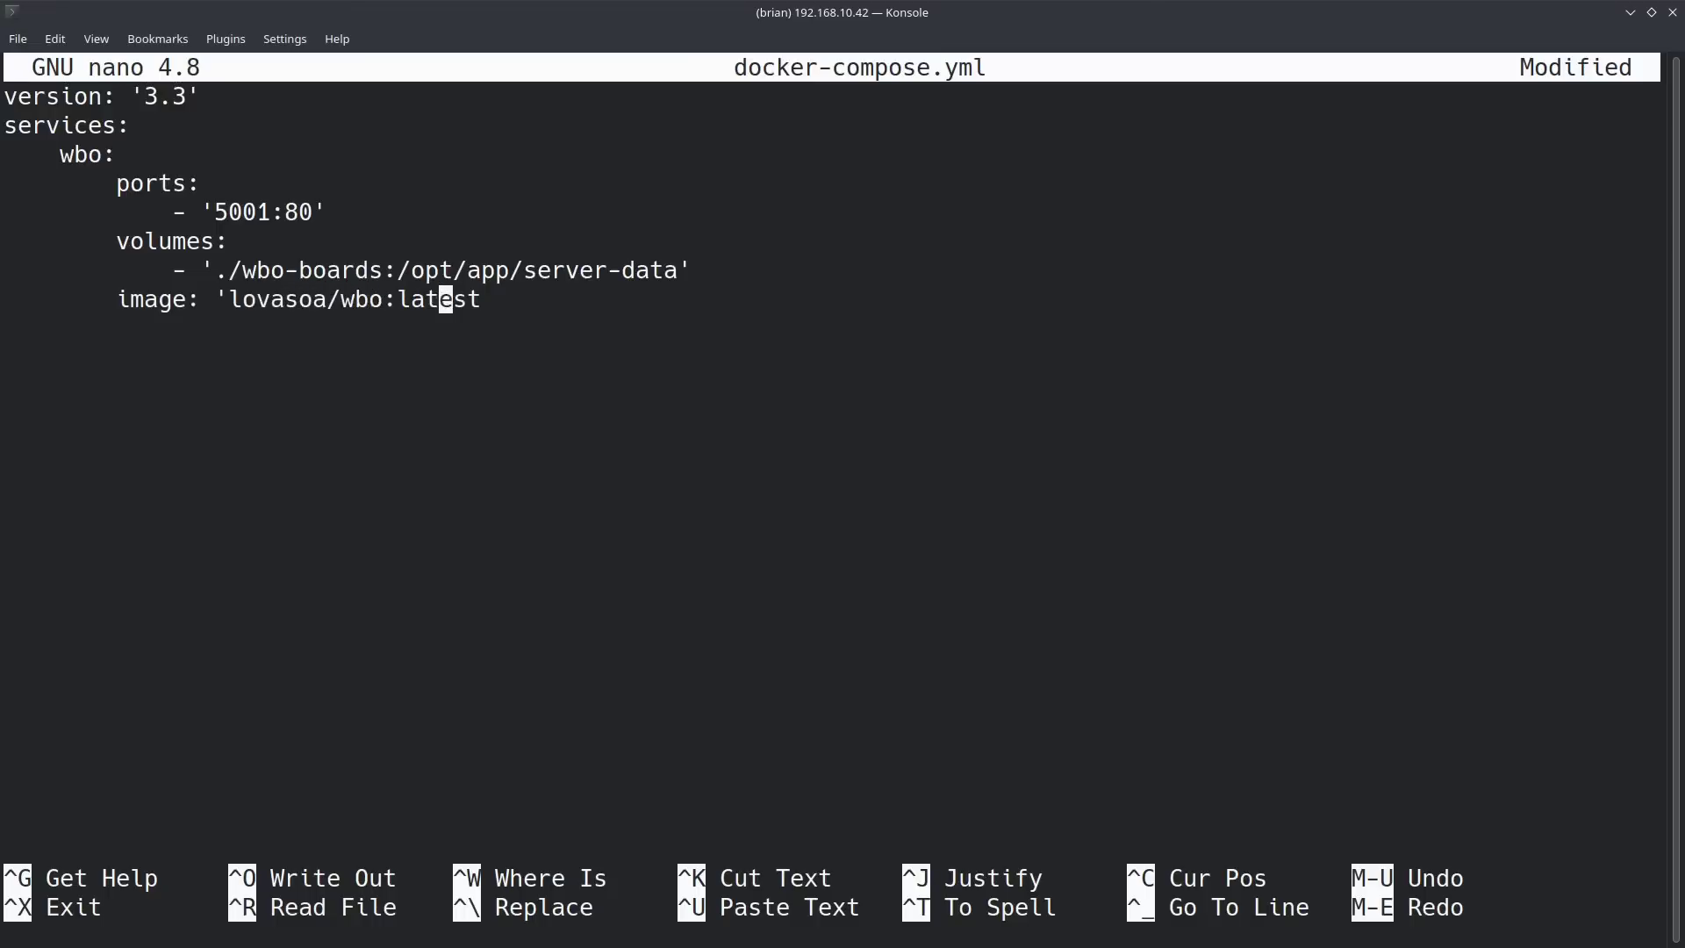
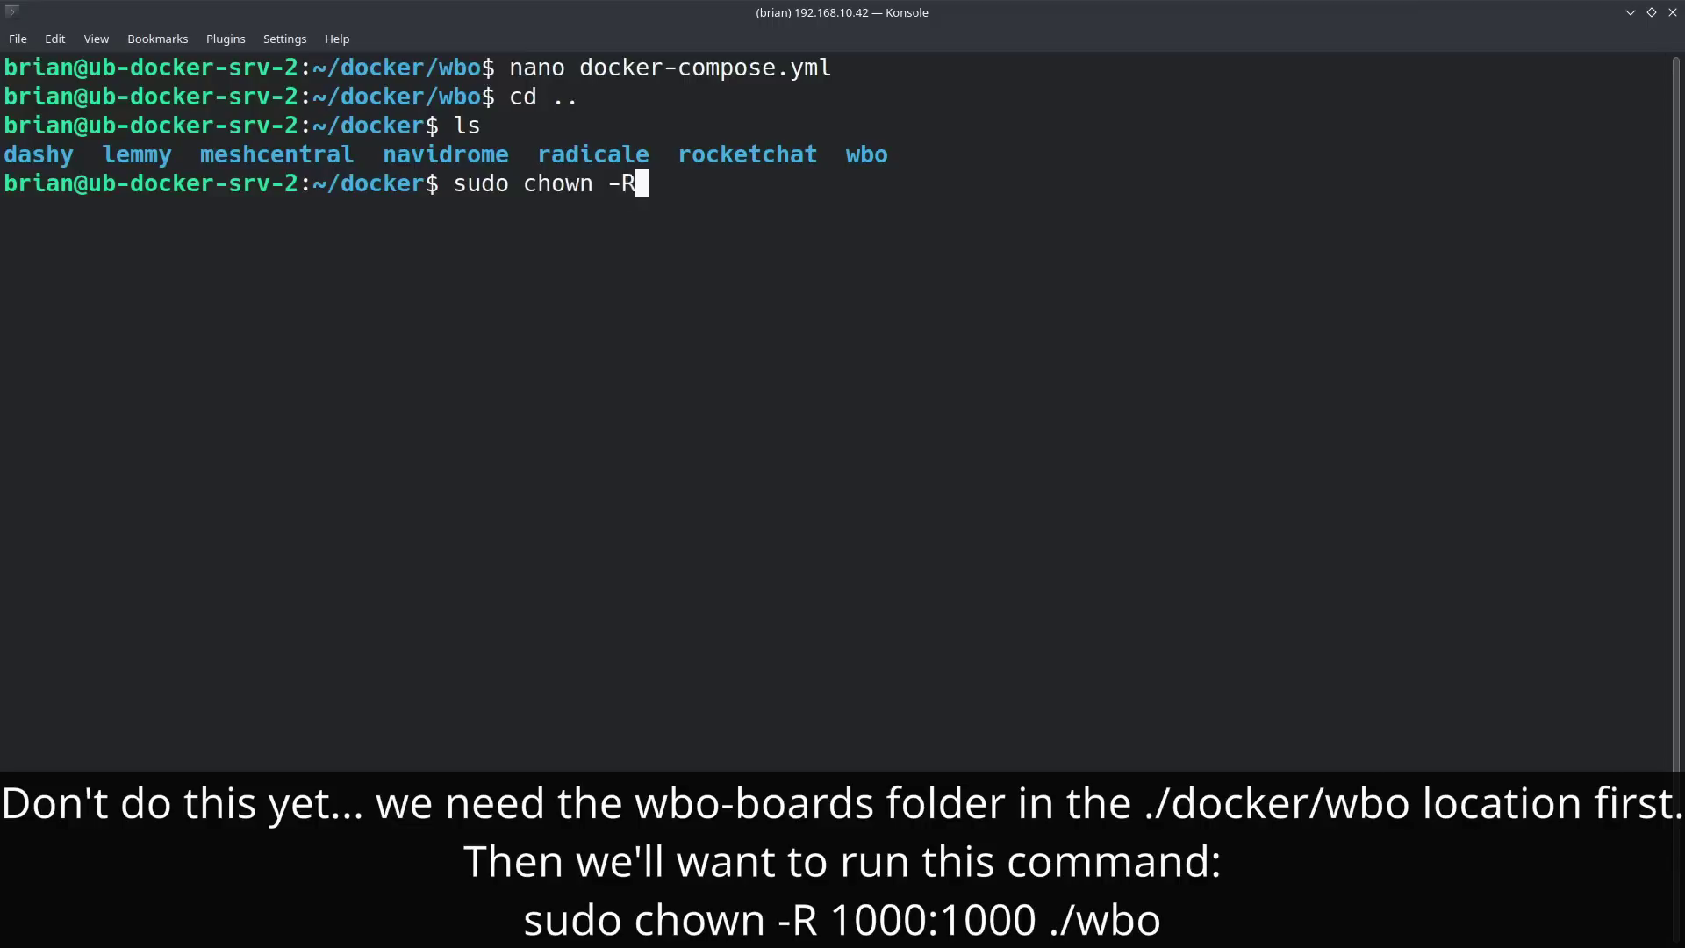
# Step: Recursively give ownership of the wbo folder to 1000:1000 with sudo chown, and return to that folder with a cleared terminal
pyautogui.write('1000')
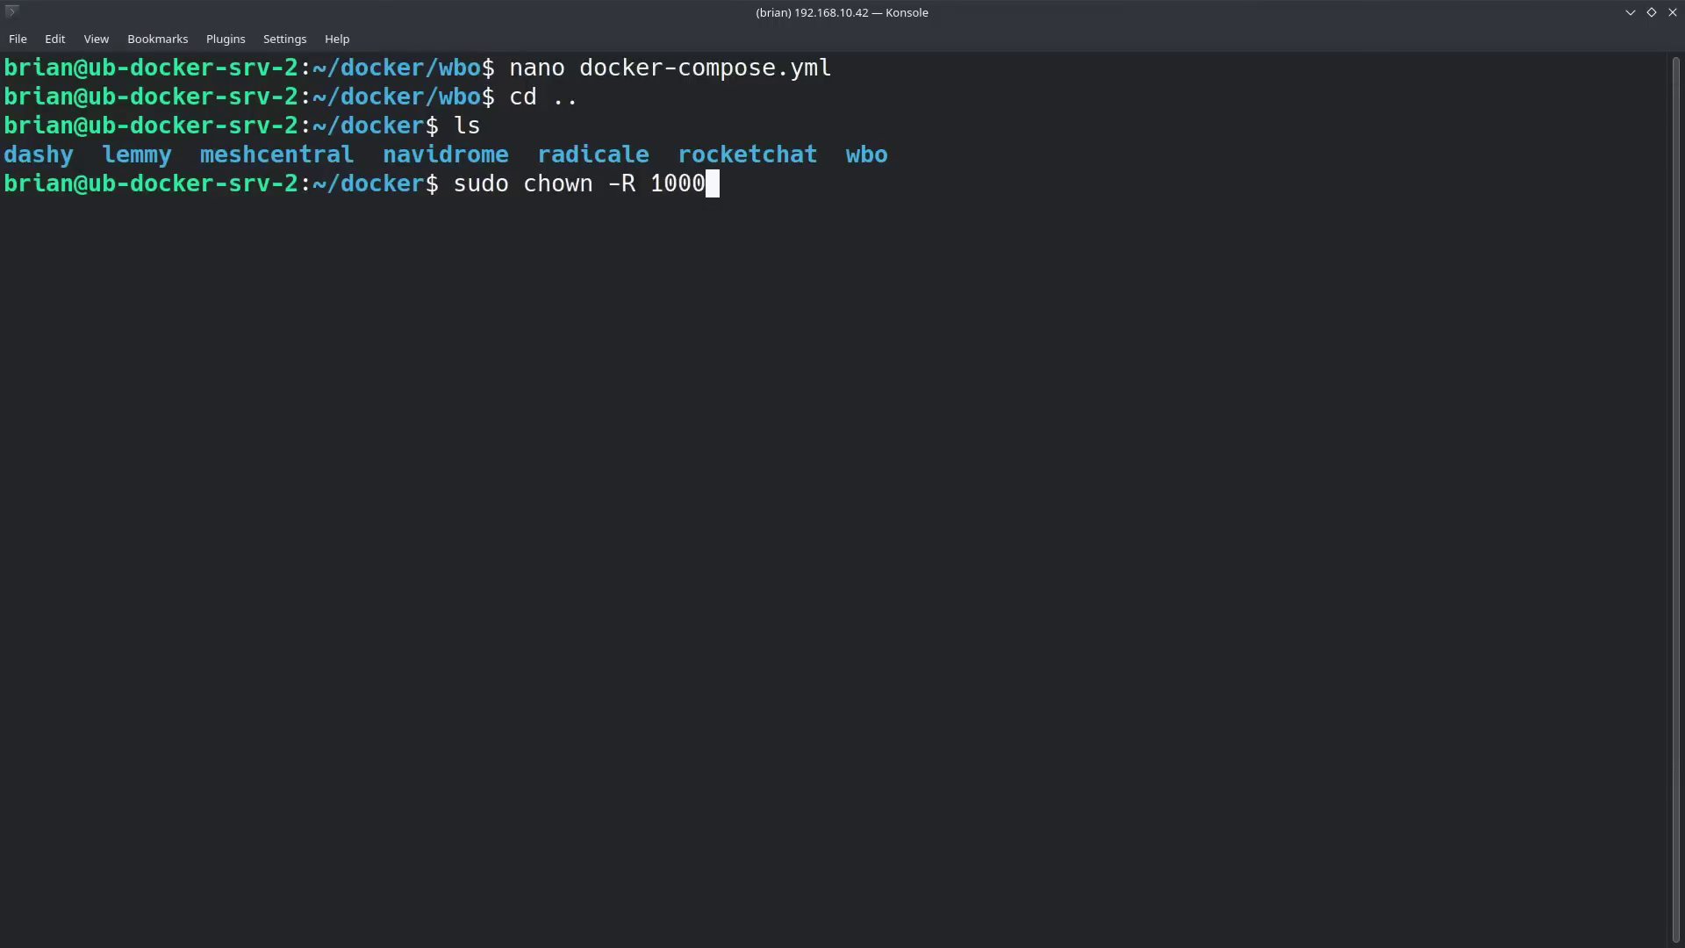
pyautogui.write(':1000 wbo')
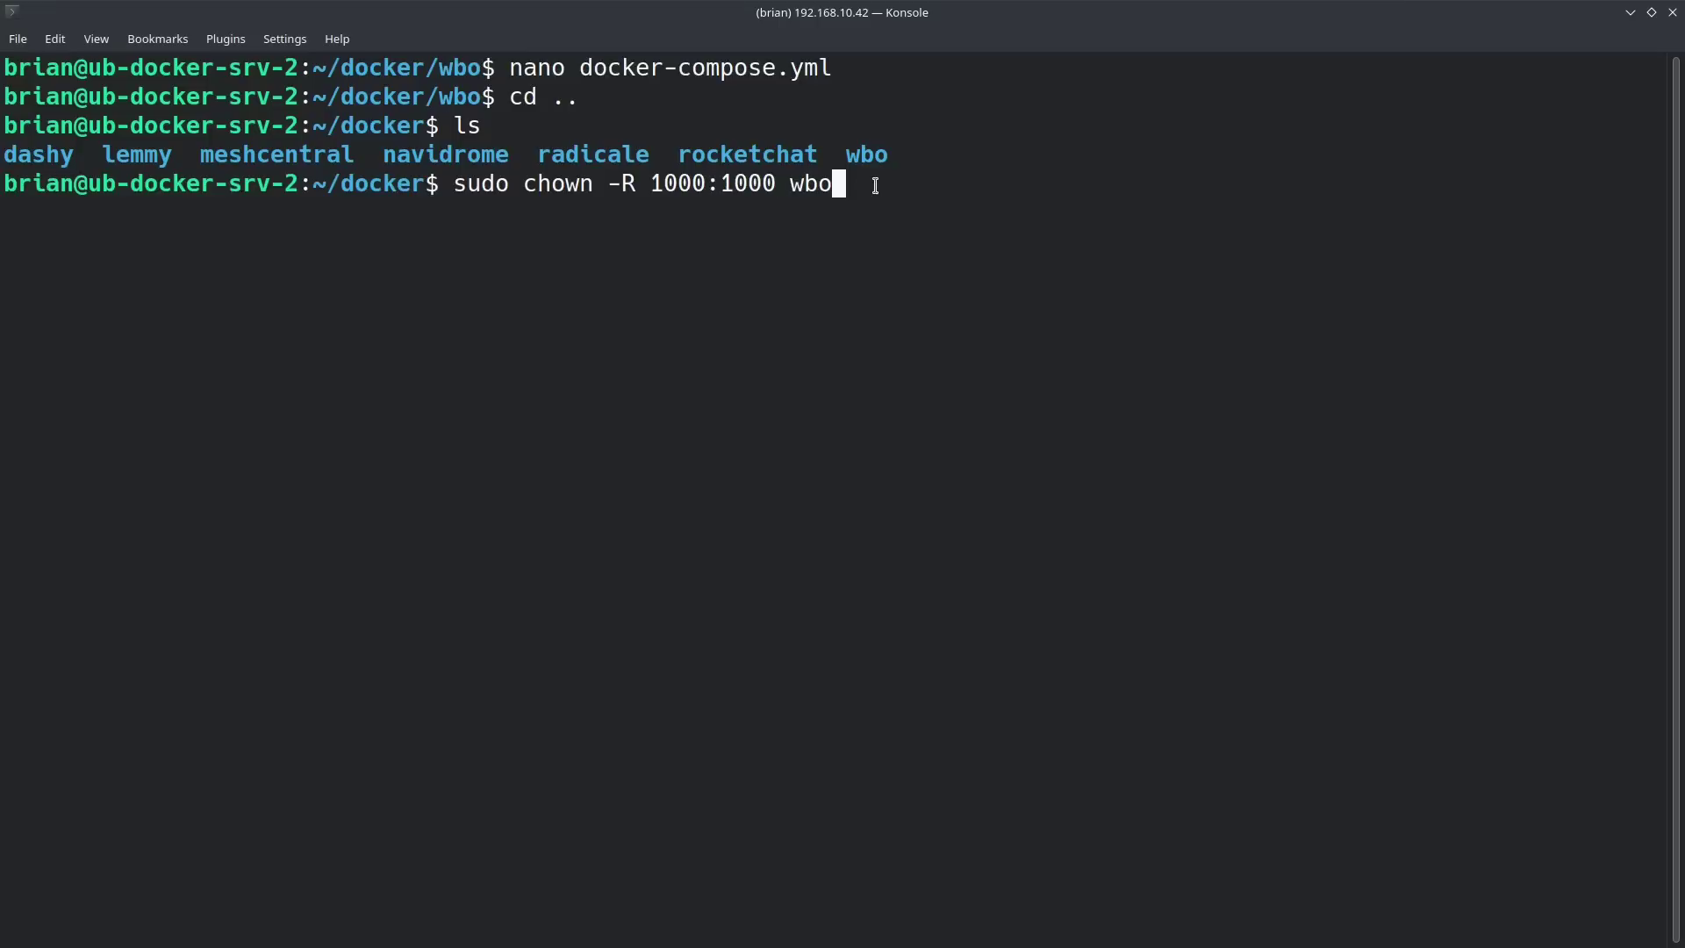
pyautogui.press('Return')
pyautogui.write('cd wbo')
pyautogui.press('Return')
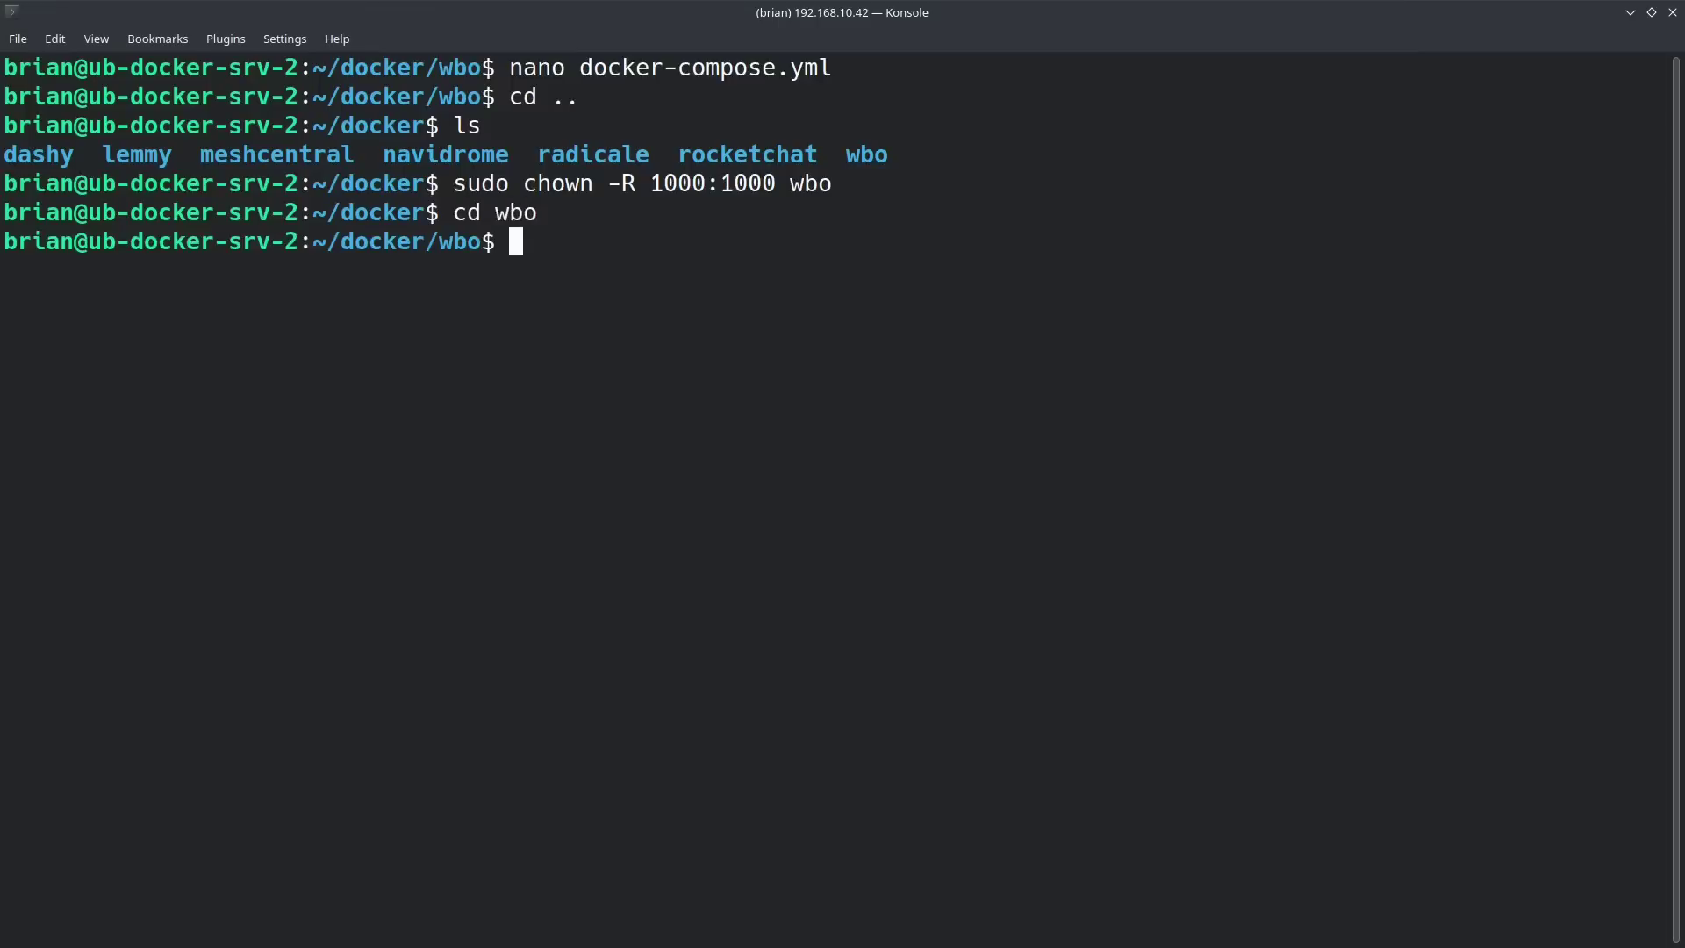
pyautogui.write('clear')
pyautogui.press('Return')
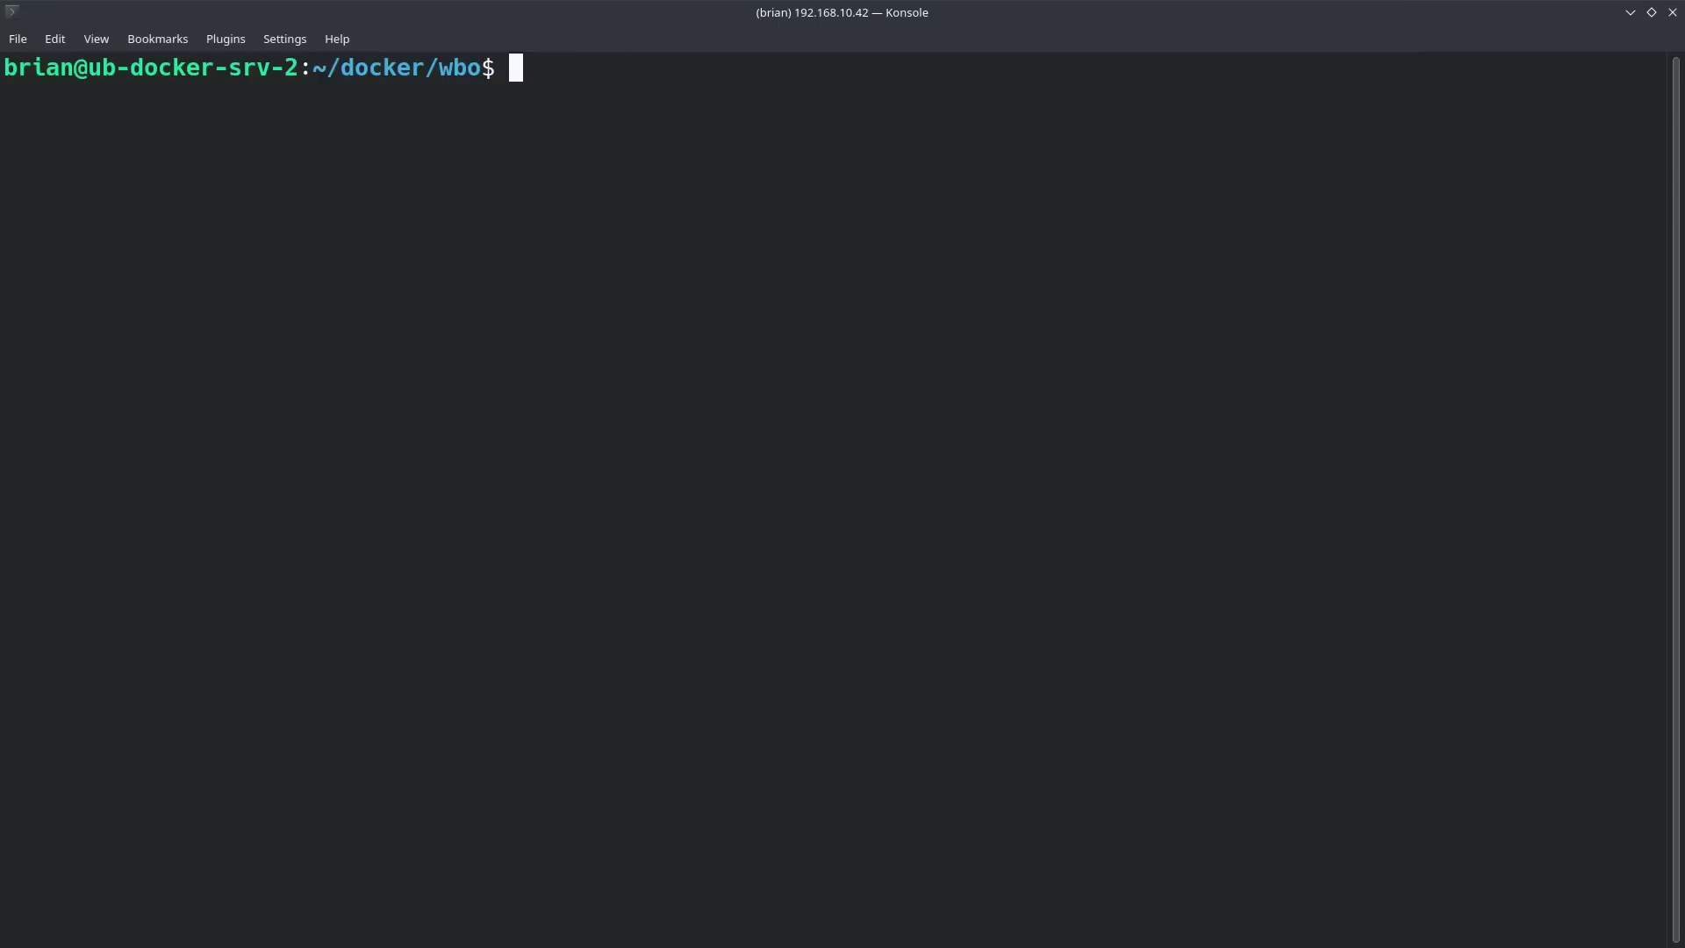
# Step: Start the WBO container in the background and follow its logs with docker-compose up -d && docker-compose logs -f
pyautogui.write('docker-c')
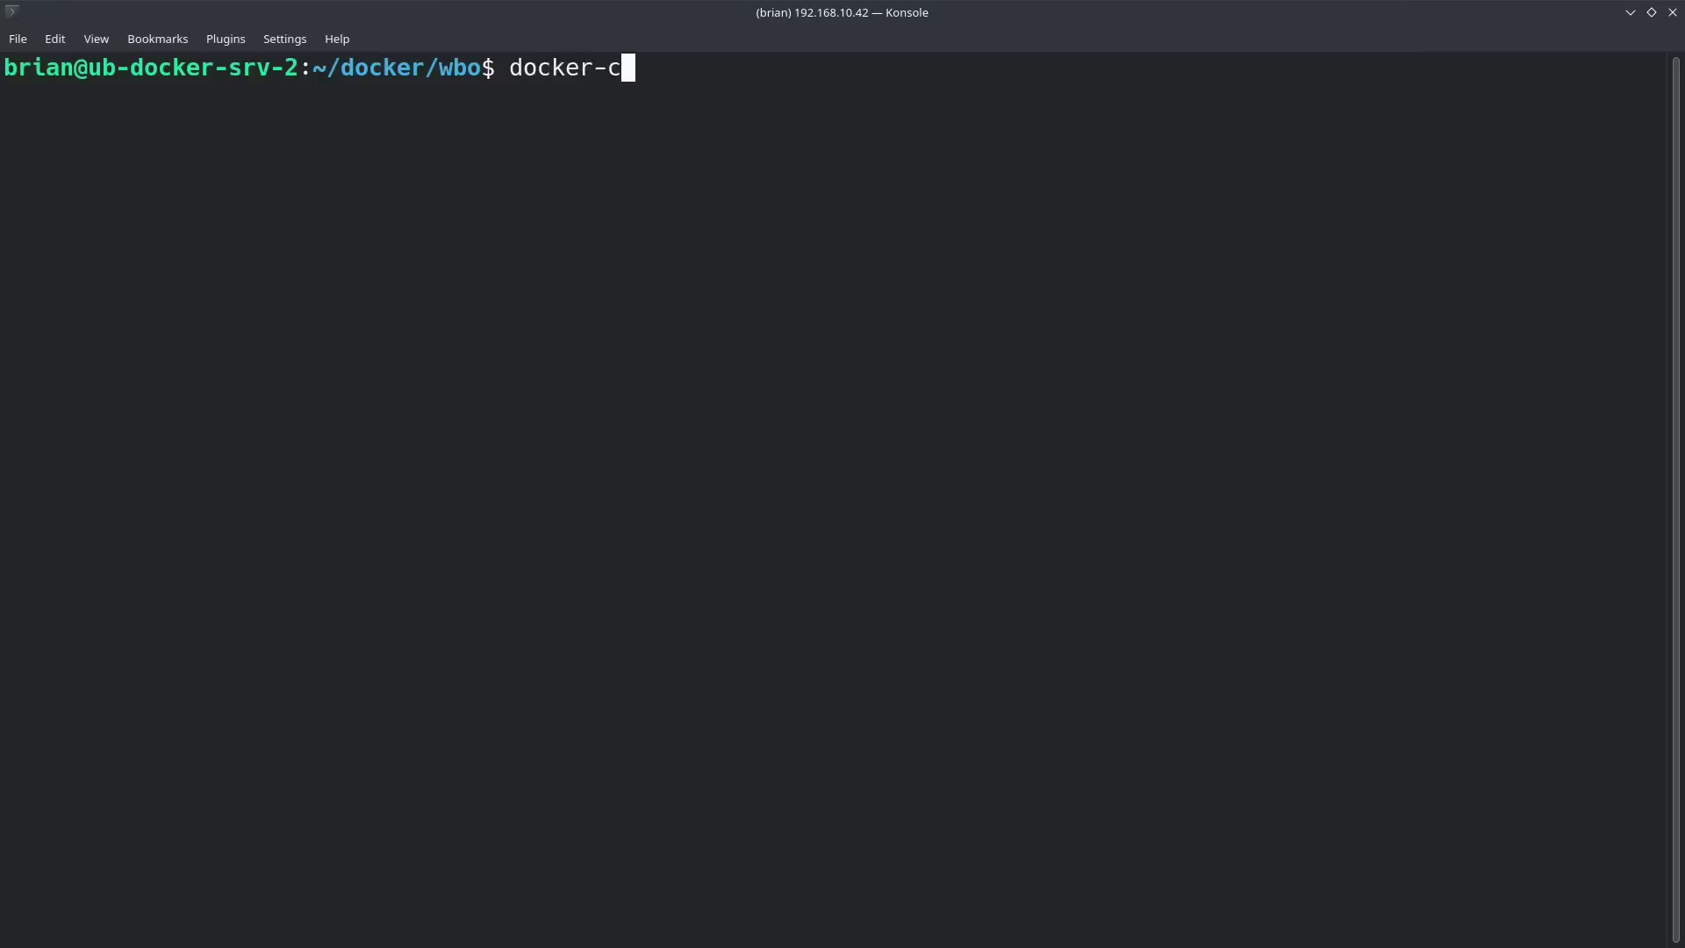
pyautogui.write('ompose up ')
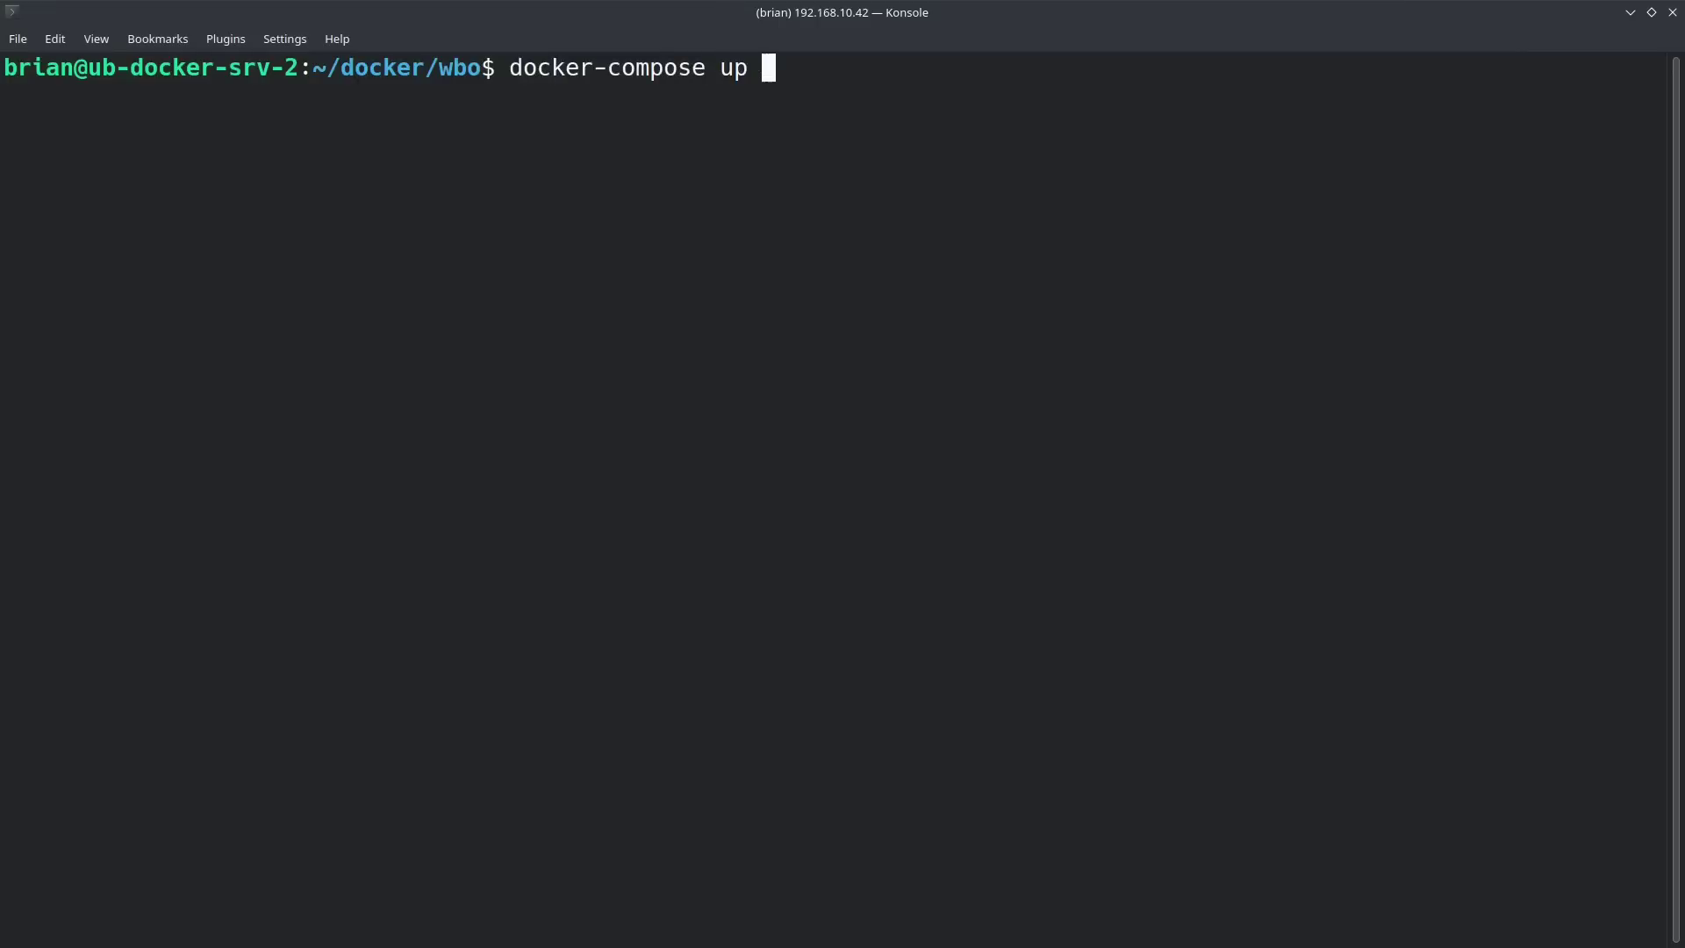
pyautogui.write('-d && dock')
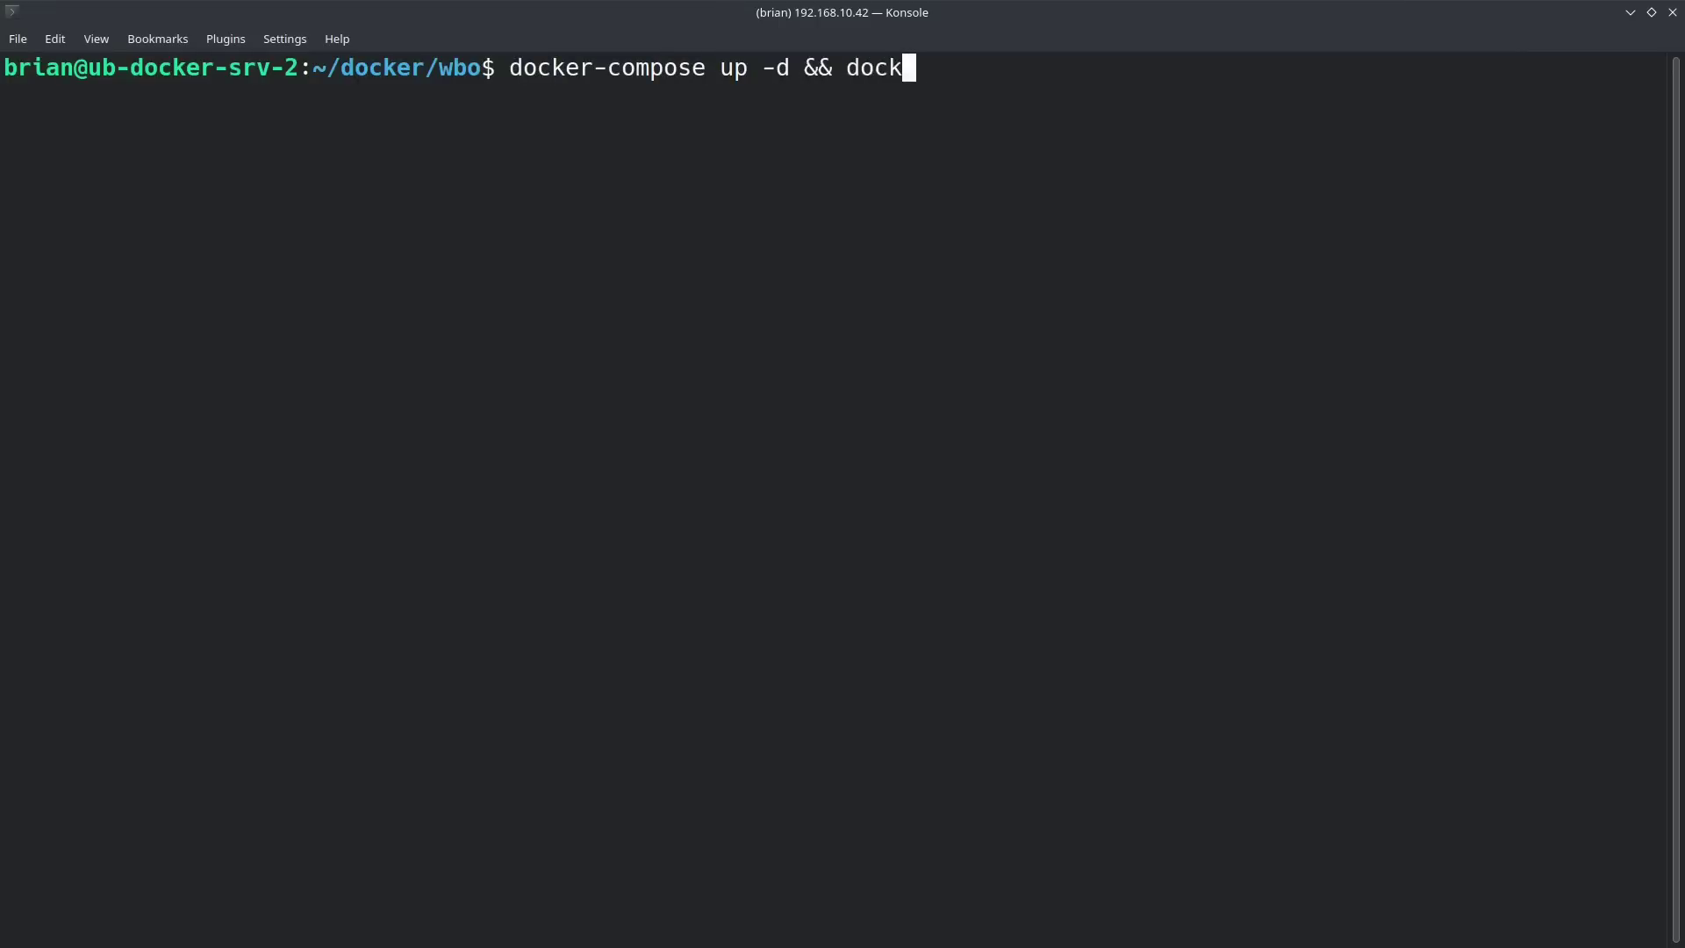
pyautogui.write('er-compose logs -f')
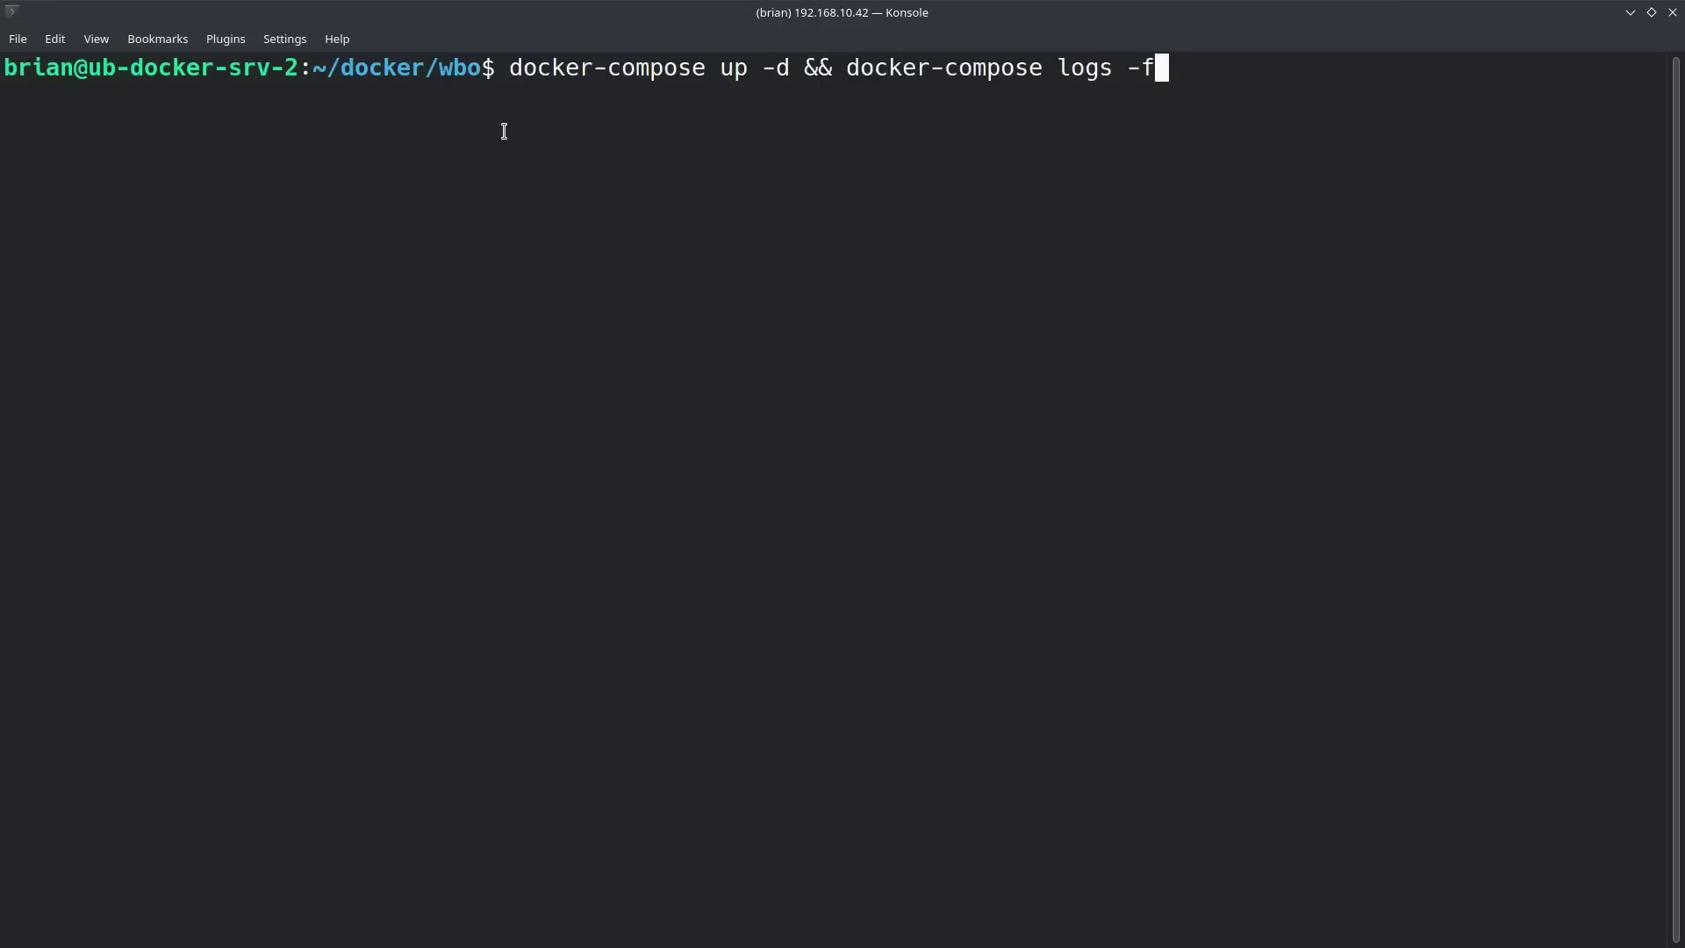
pyautogui.moveTo(524, 69); pyautogui.dragTo(781, 69)
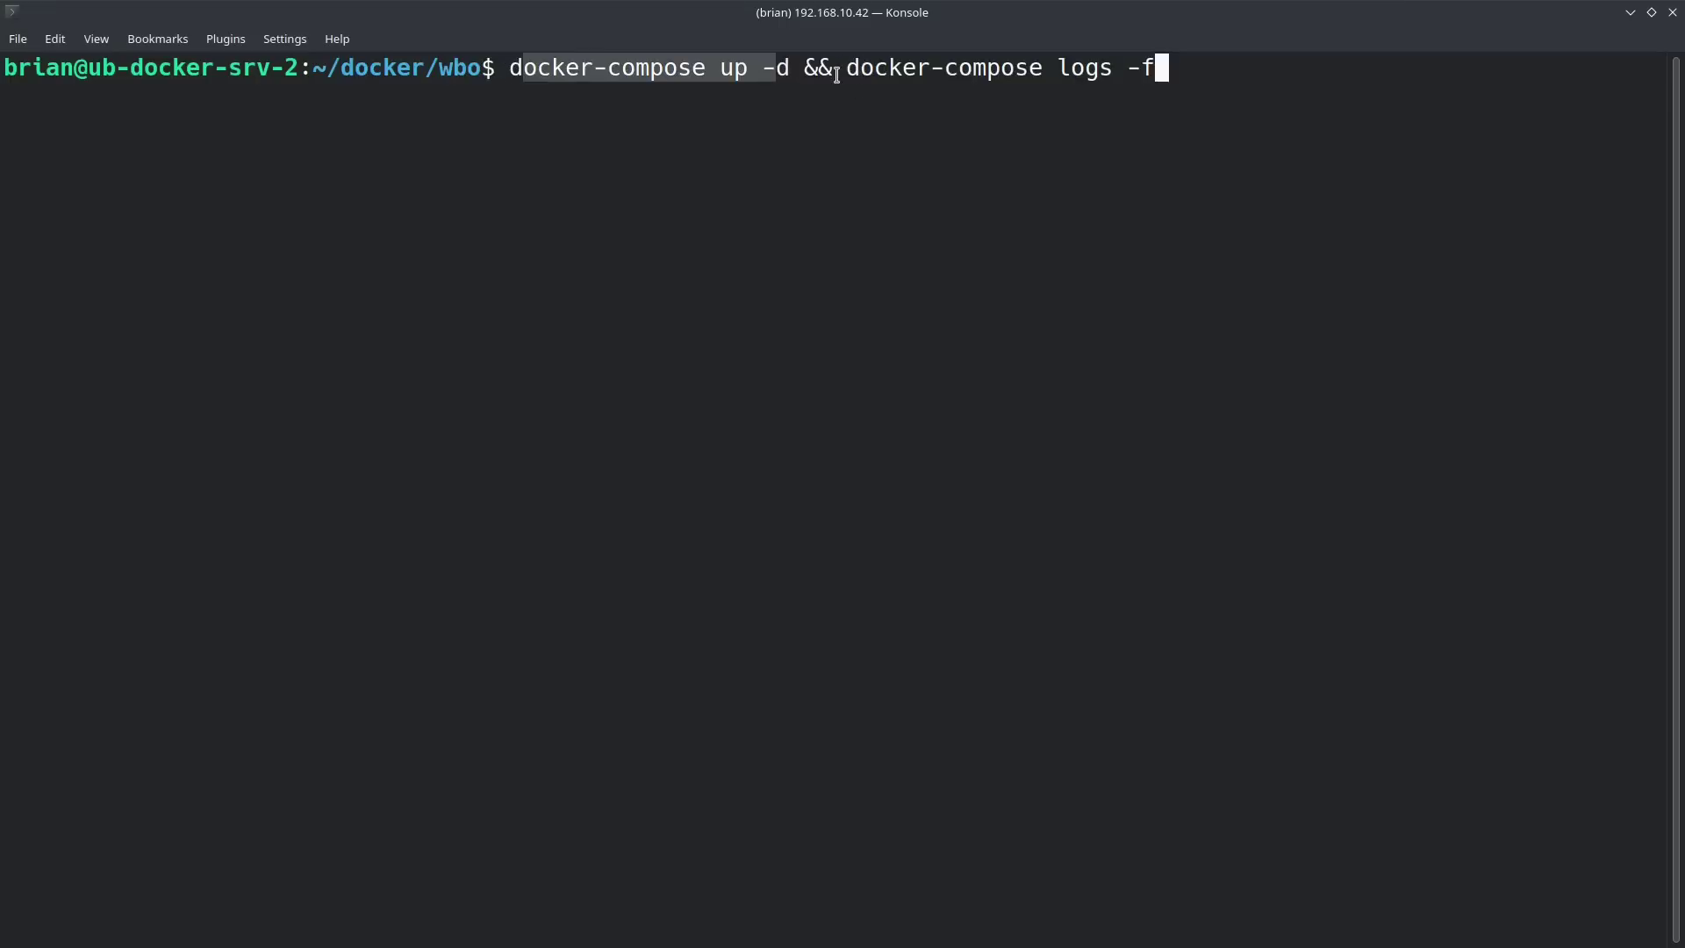
pyautogui.moveTo(843, 68); pyautogui.dragTo(1177, 60)
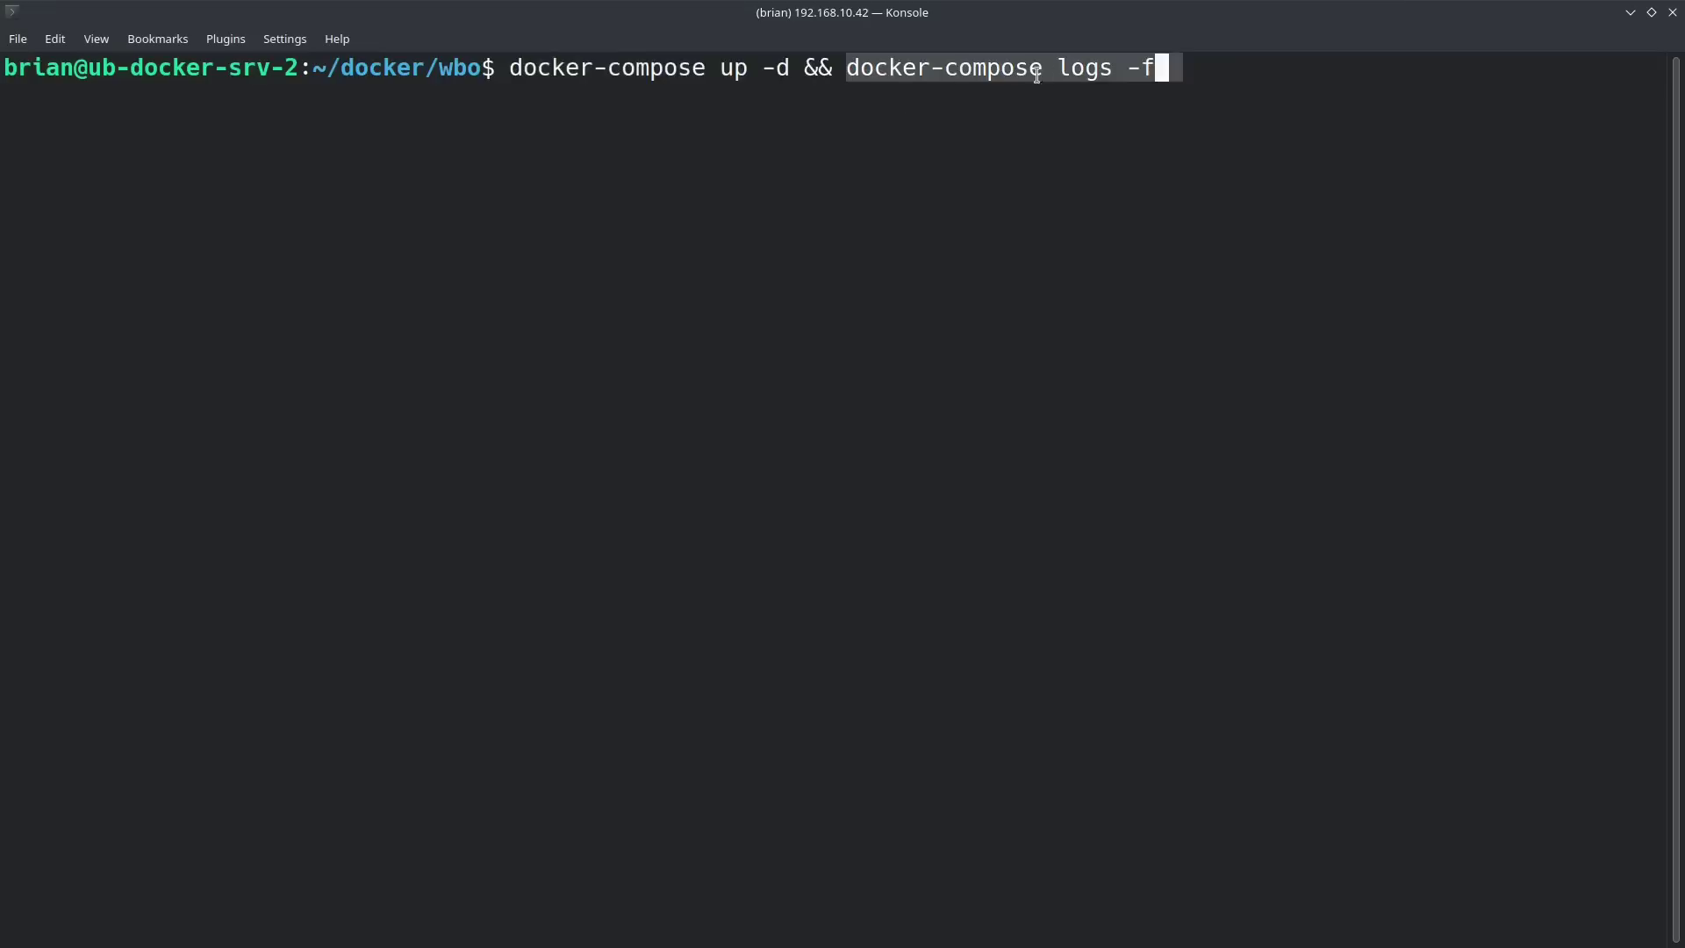
pyautogui.click(969, 131)
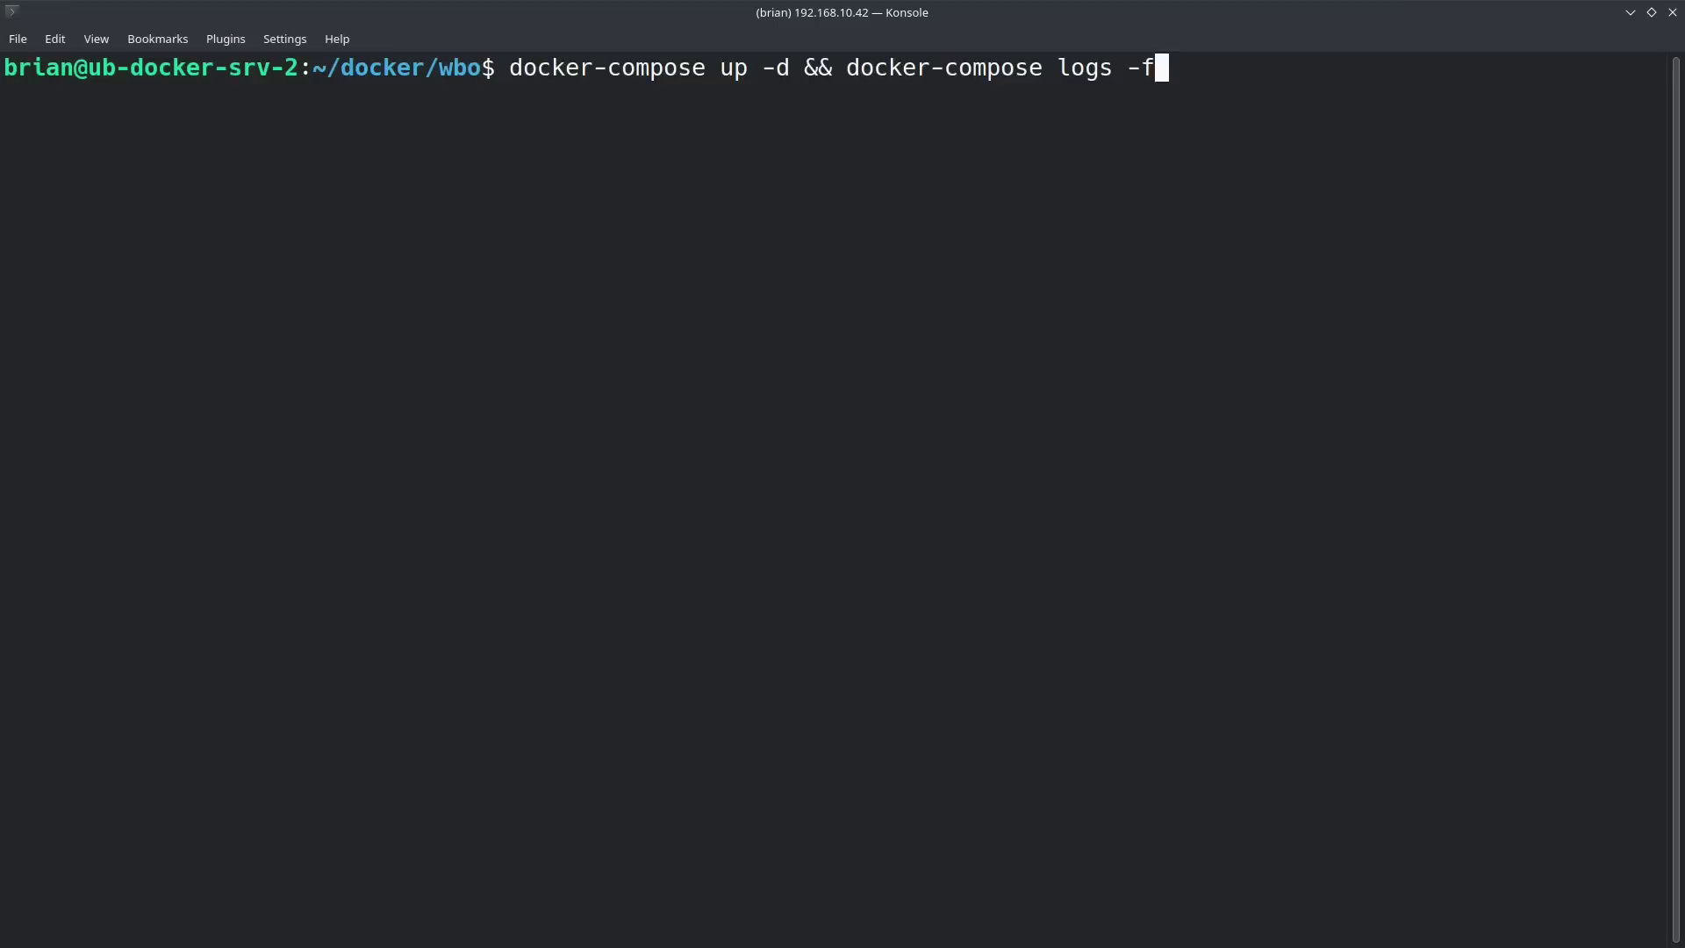
pyautogui.press('Return')
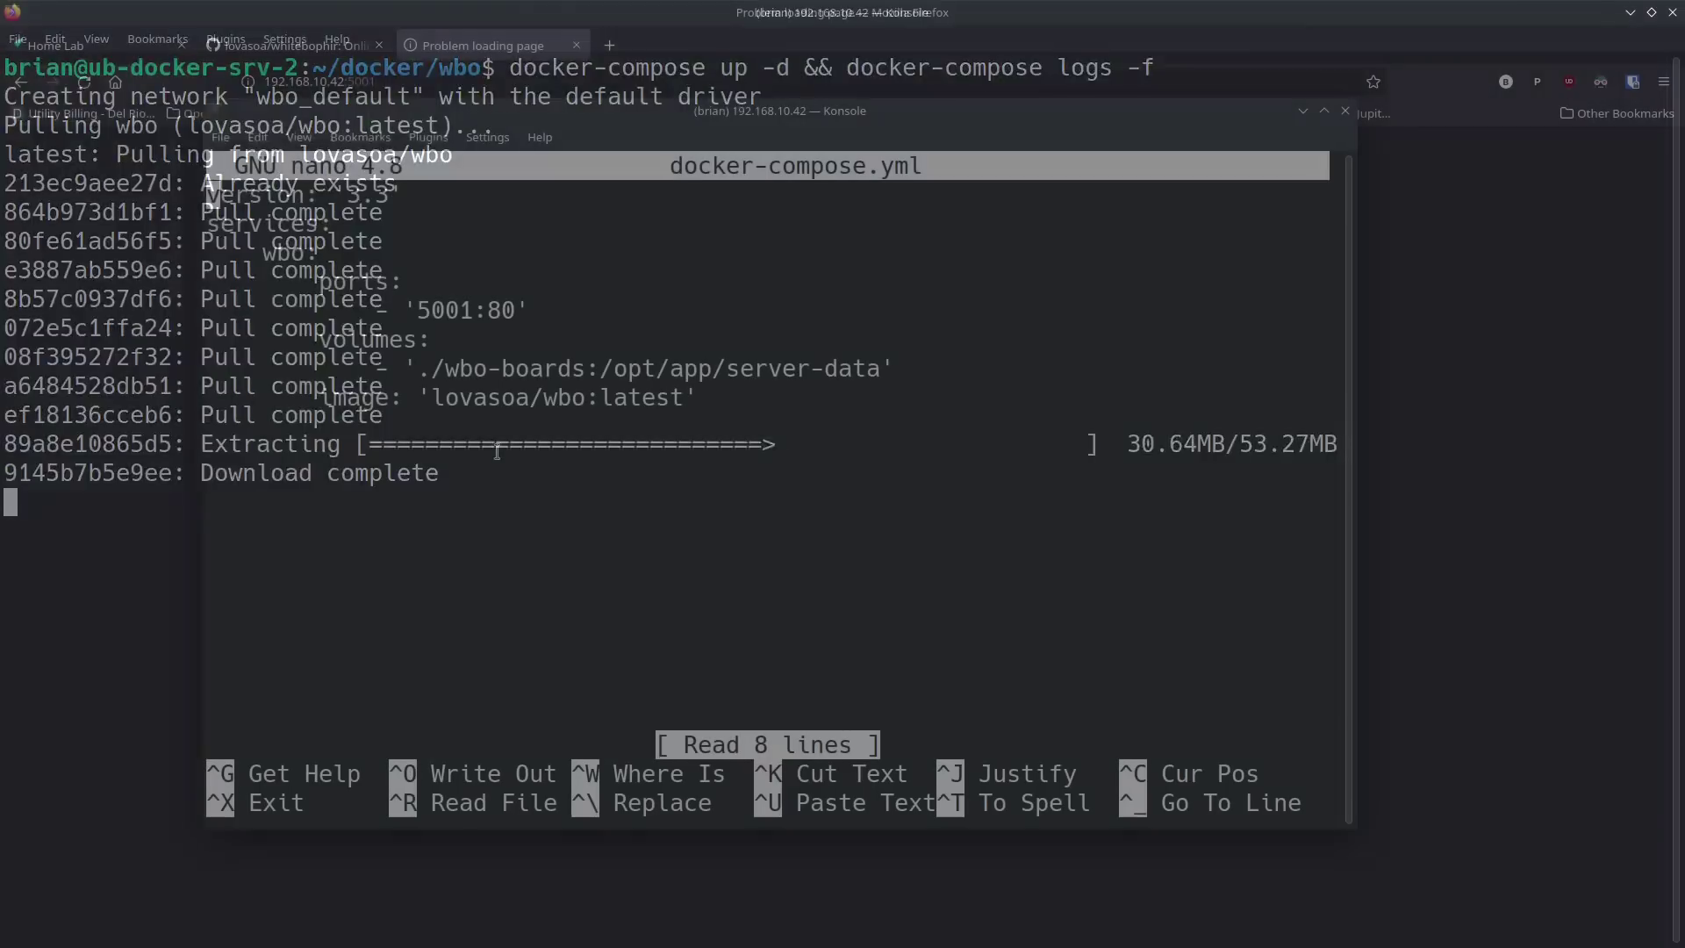
# Step: Examine the ./wbo-boards side of the volume mapping in docker-compose.yml, and close the file without editing it
pyautogui.press('Right')
pyautogui.press('Right')
pyautogui.press('Right')
pyautogui.press('Right')
pyautogui.press('Right')
pyautogui.press('Right')
pyautogui.press('Right')
pyautogui.press('Right')
pyautogui.press('Right')
pyautogui.press('Right')
pyautogui.press('Right')
pyautogui.press('Right')
pyautogui.press('Right')
pyautogui.press('Right')
pyautogui.press('Right')
pyautogui.press('Right')
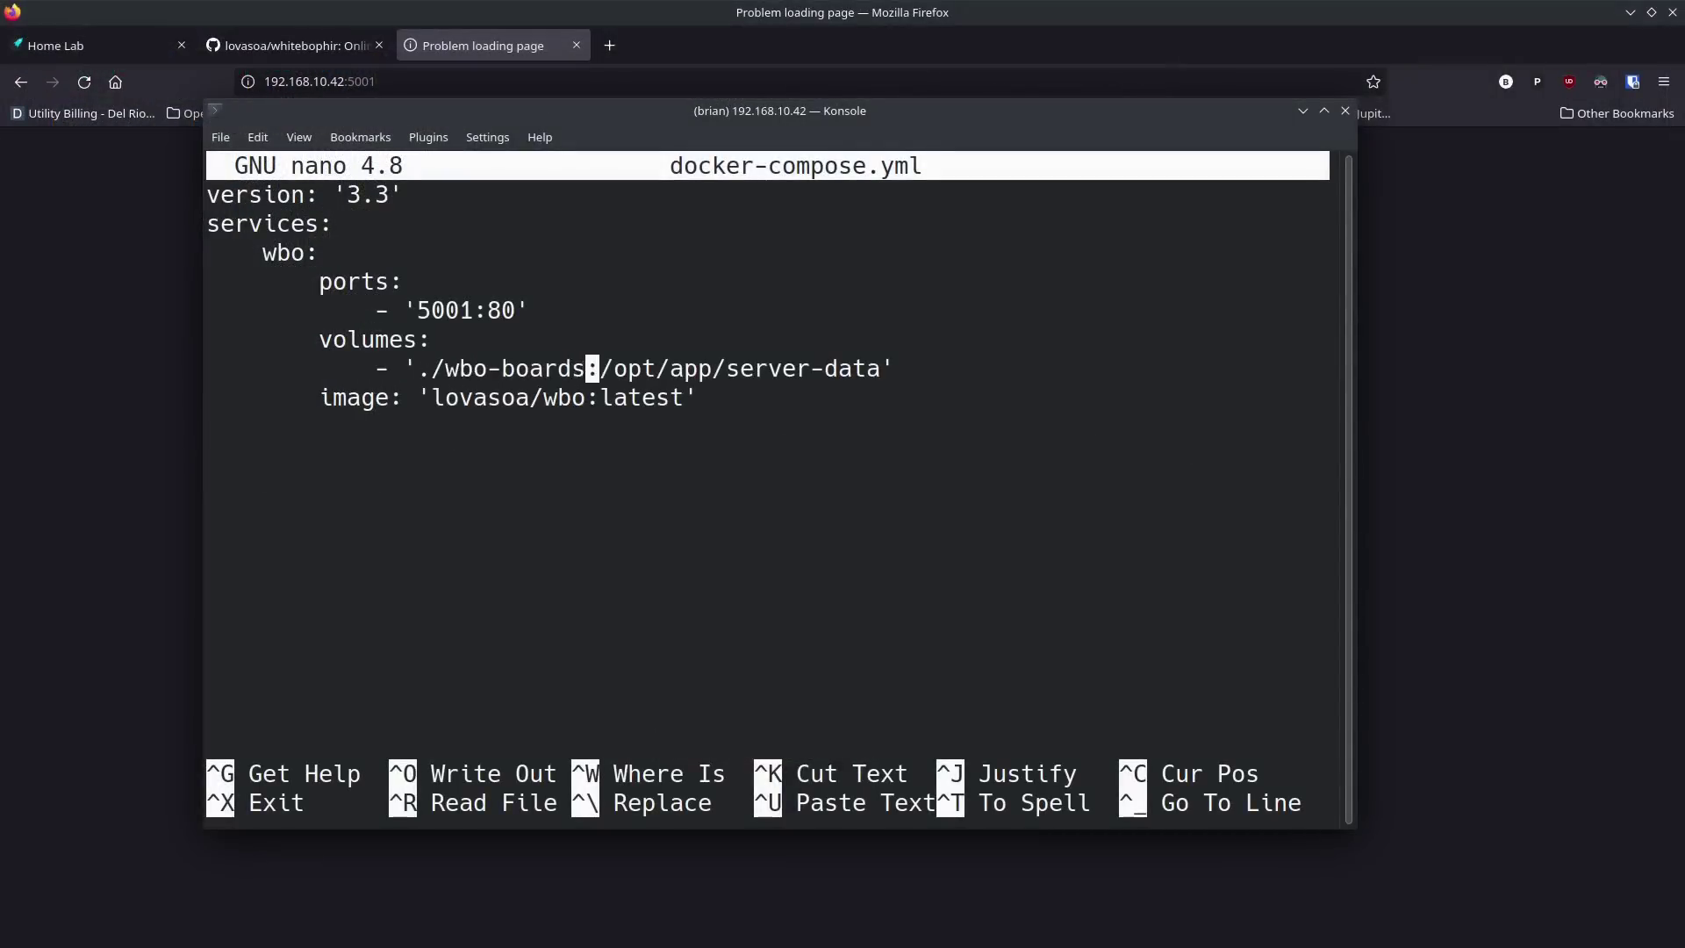
pyautogui.press('Left')
pyautogui.press('Left')
pyautogui.press('Left')
pyautogui.press('Left')
pyautogui.press('Left')
pyautogui.press('Left')
pyautogui.press('Left')
pyautogui.press('Left')
pyautogui.press('Left')
pyautogui.press('Left')
pyautogui.press('Left')
pyautogui.press('Left')
pyautogui.hotkey('ctrl', 'x')
# Step: From the parent docker folder, recursively set the wbo folder's ownership to 1000:1000 with sudo chown
pyautogui.write('cd ..')
pyautogui.press('Return')
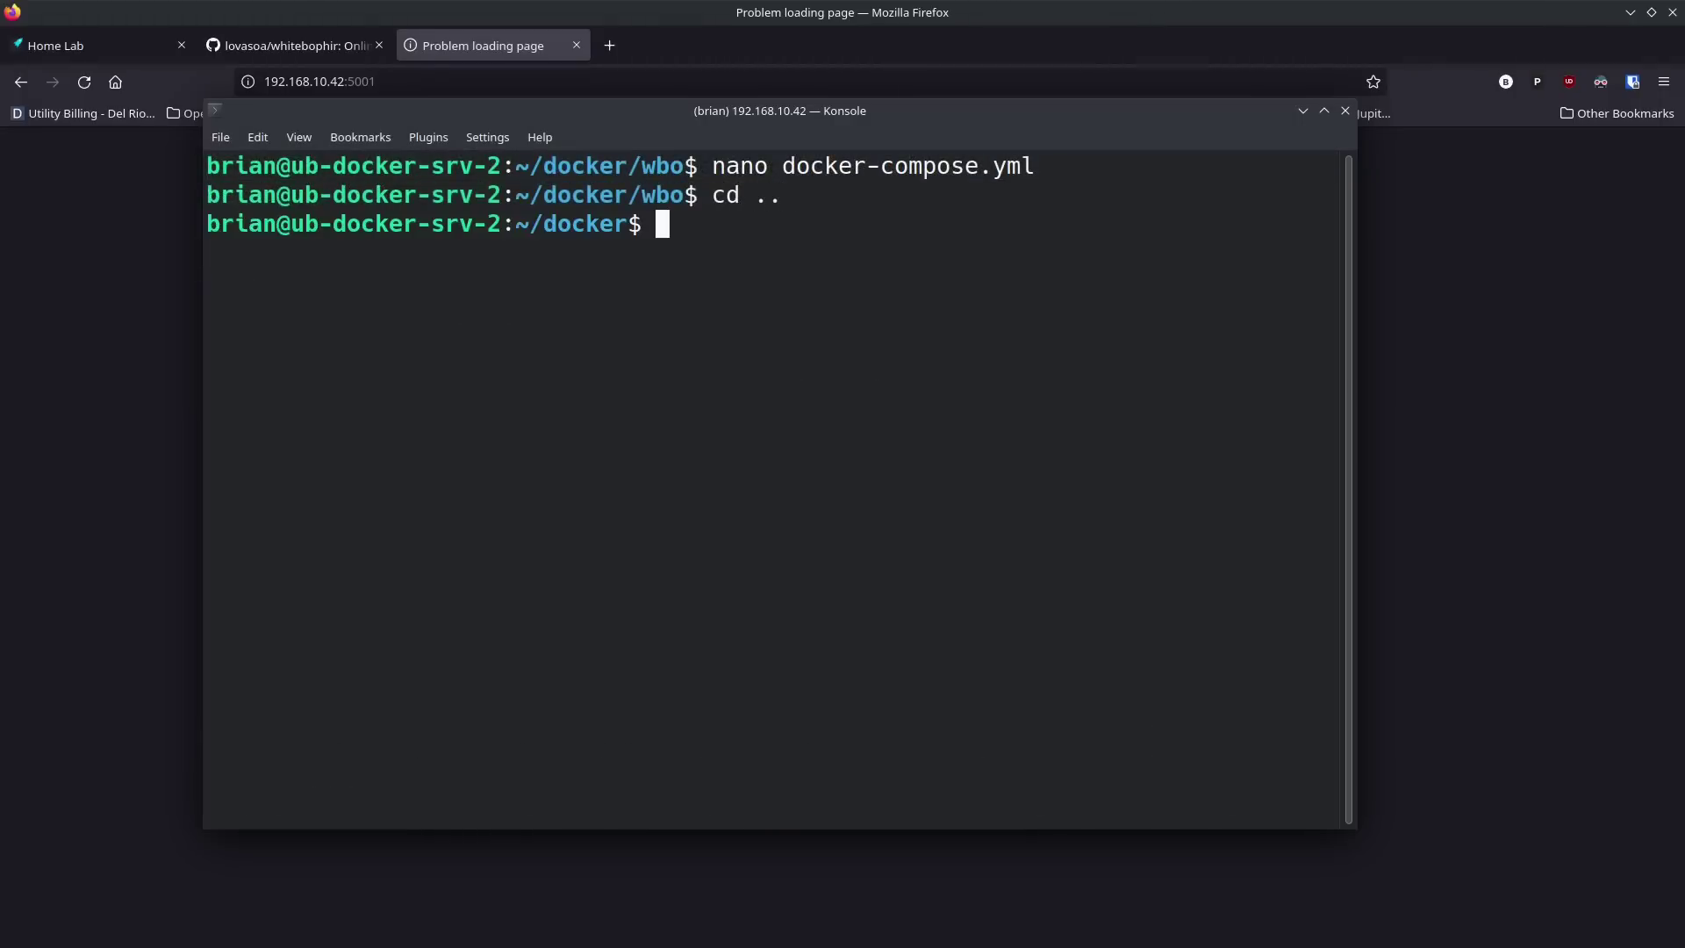
pyautogui.write('sudo chown -R 1000:1000 wbo')
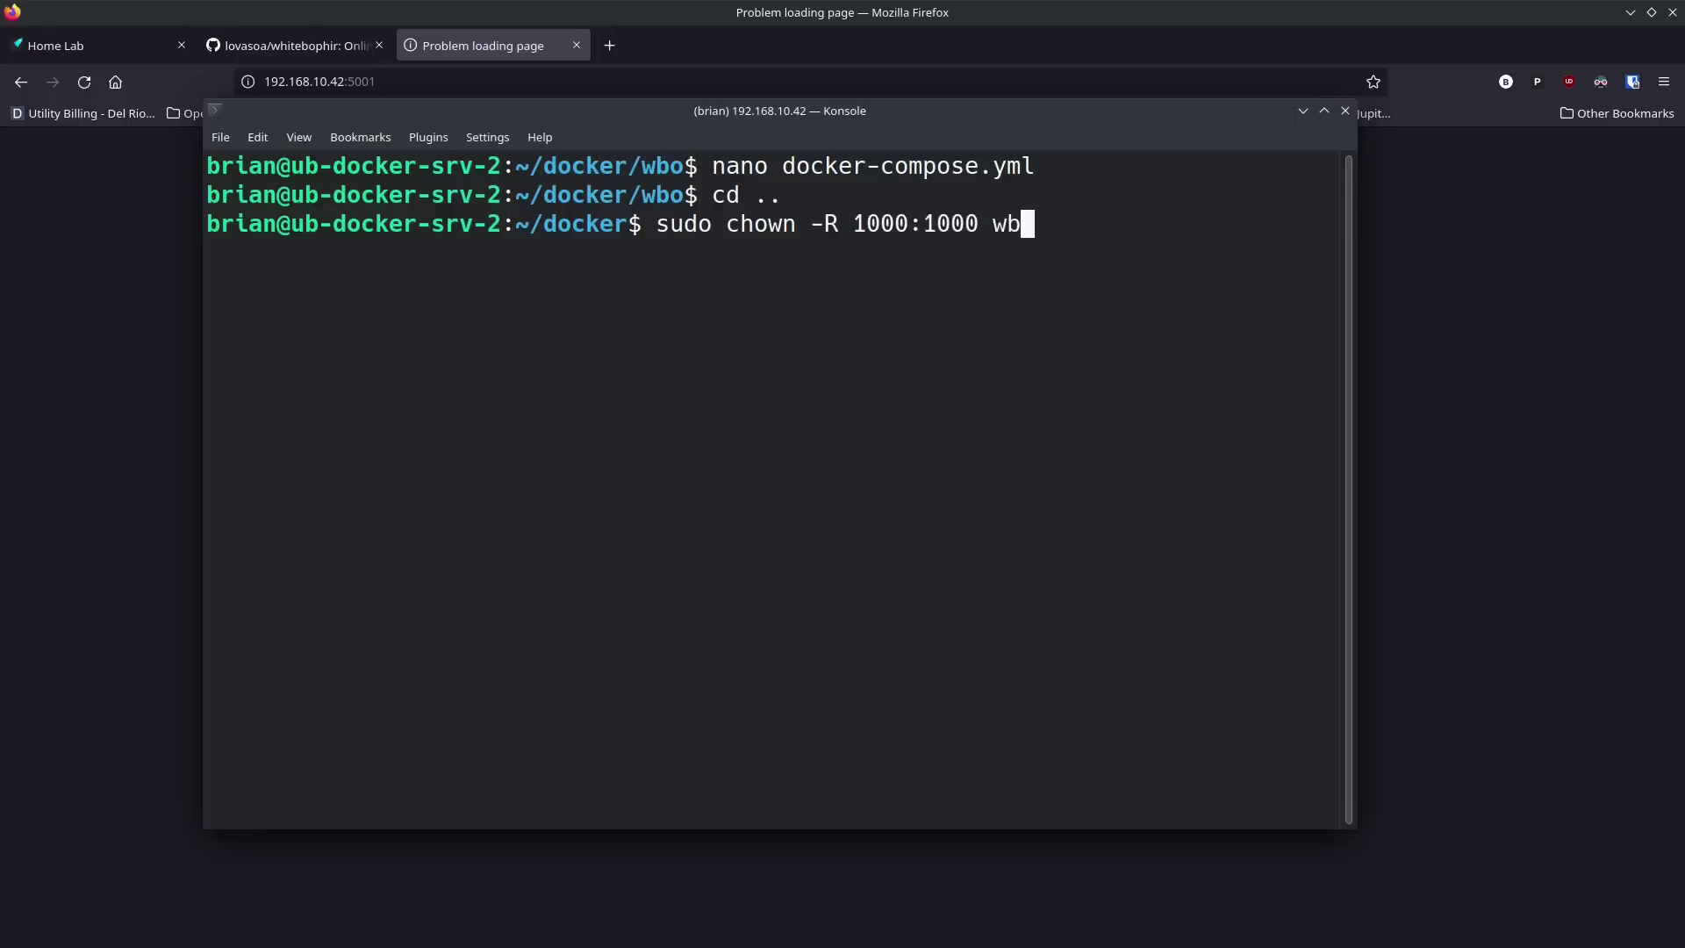
pyautogui.press('Return')
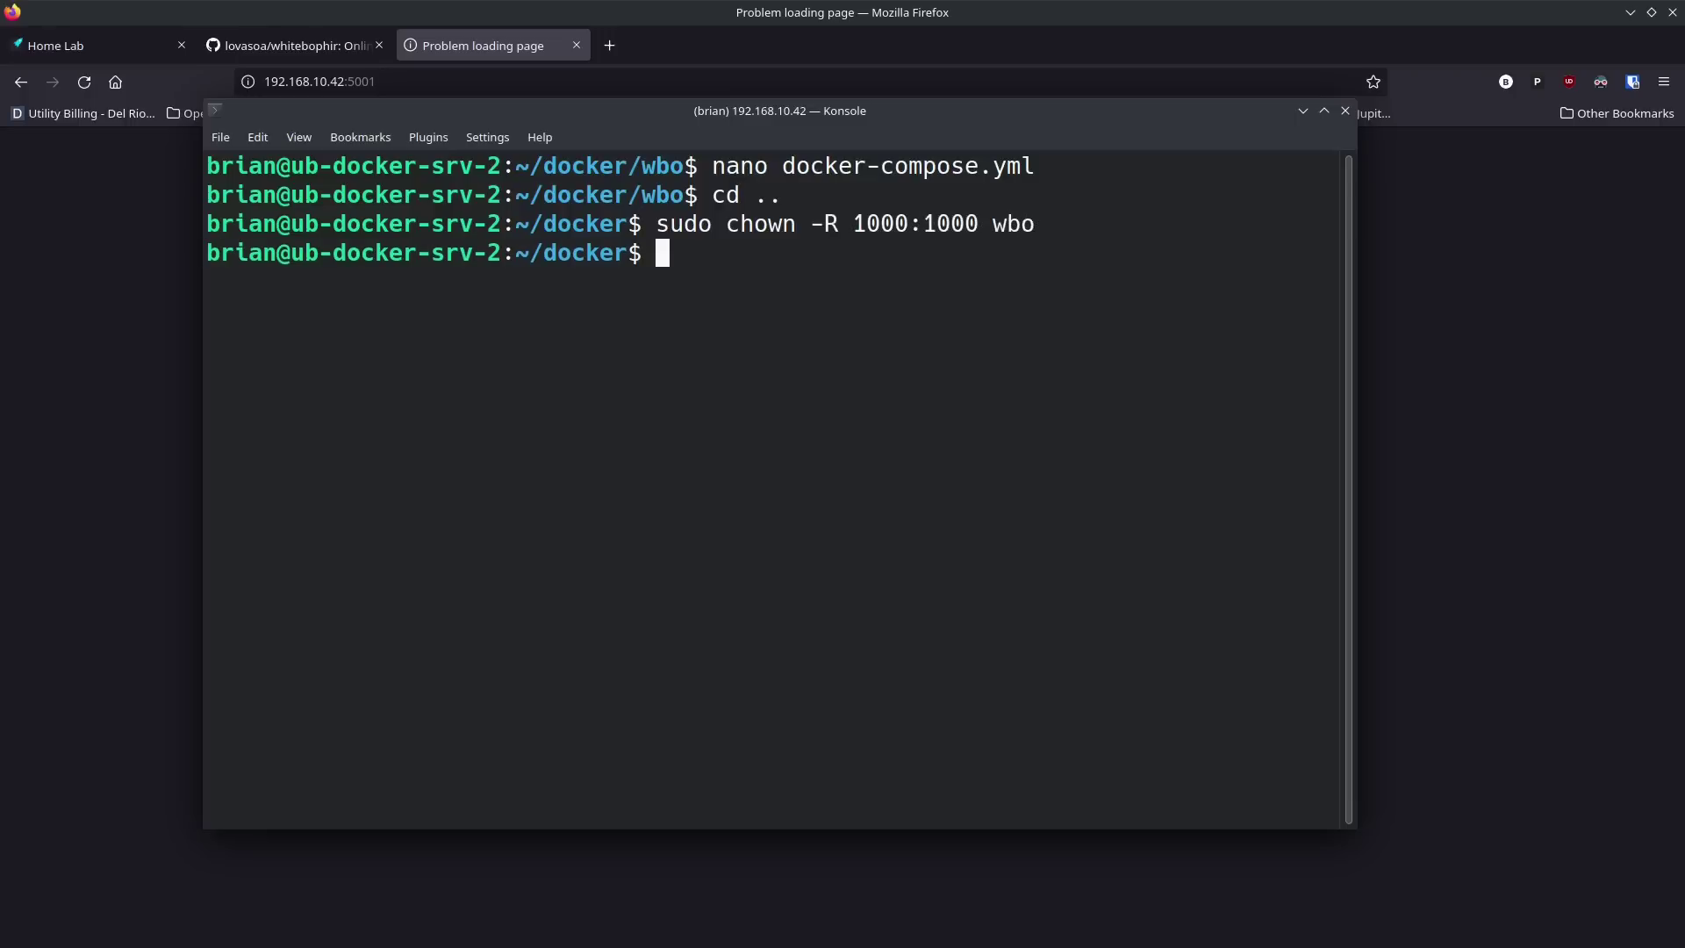
# Step: Go back into the wbo folder and bring the container up in detached mode with docker-compose up -d
pyautogui.write('cd wbo')
pyautogui.press('Return')
pyautogui.write('dock')
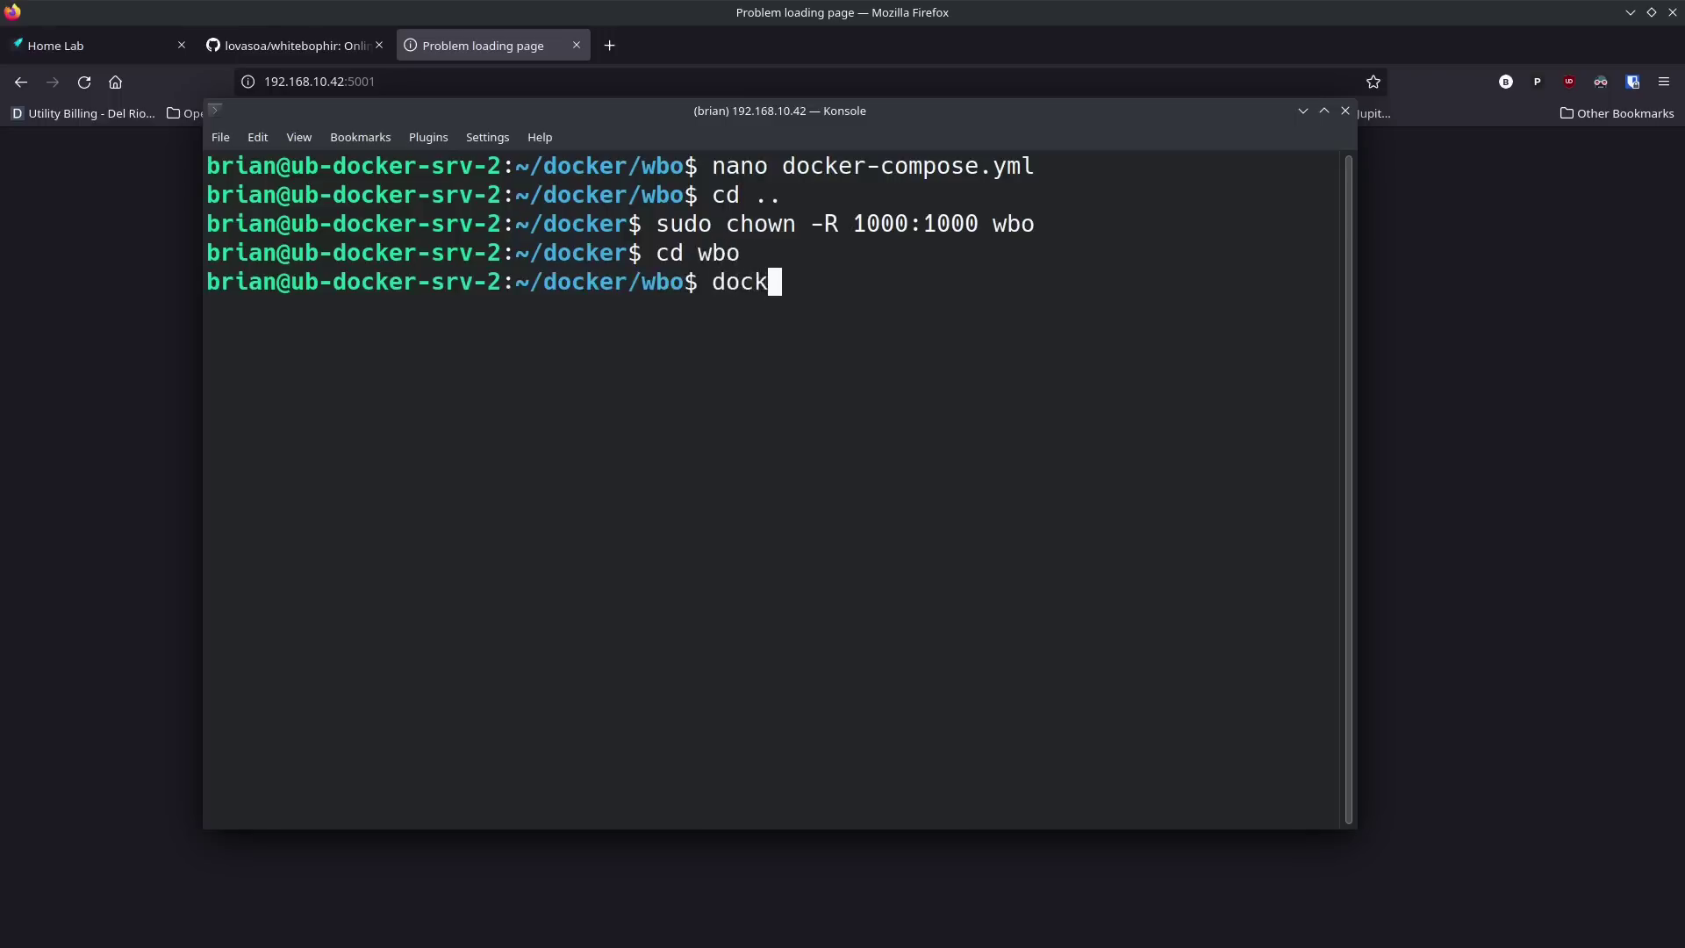
pyautogui.write('er-compose up -d')
pyautogui.press('Return')
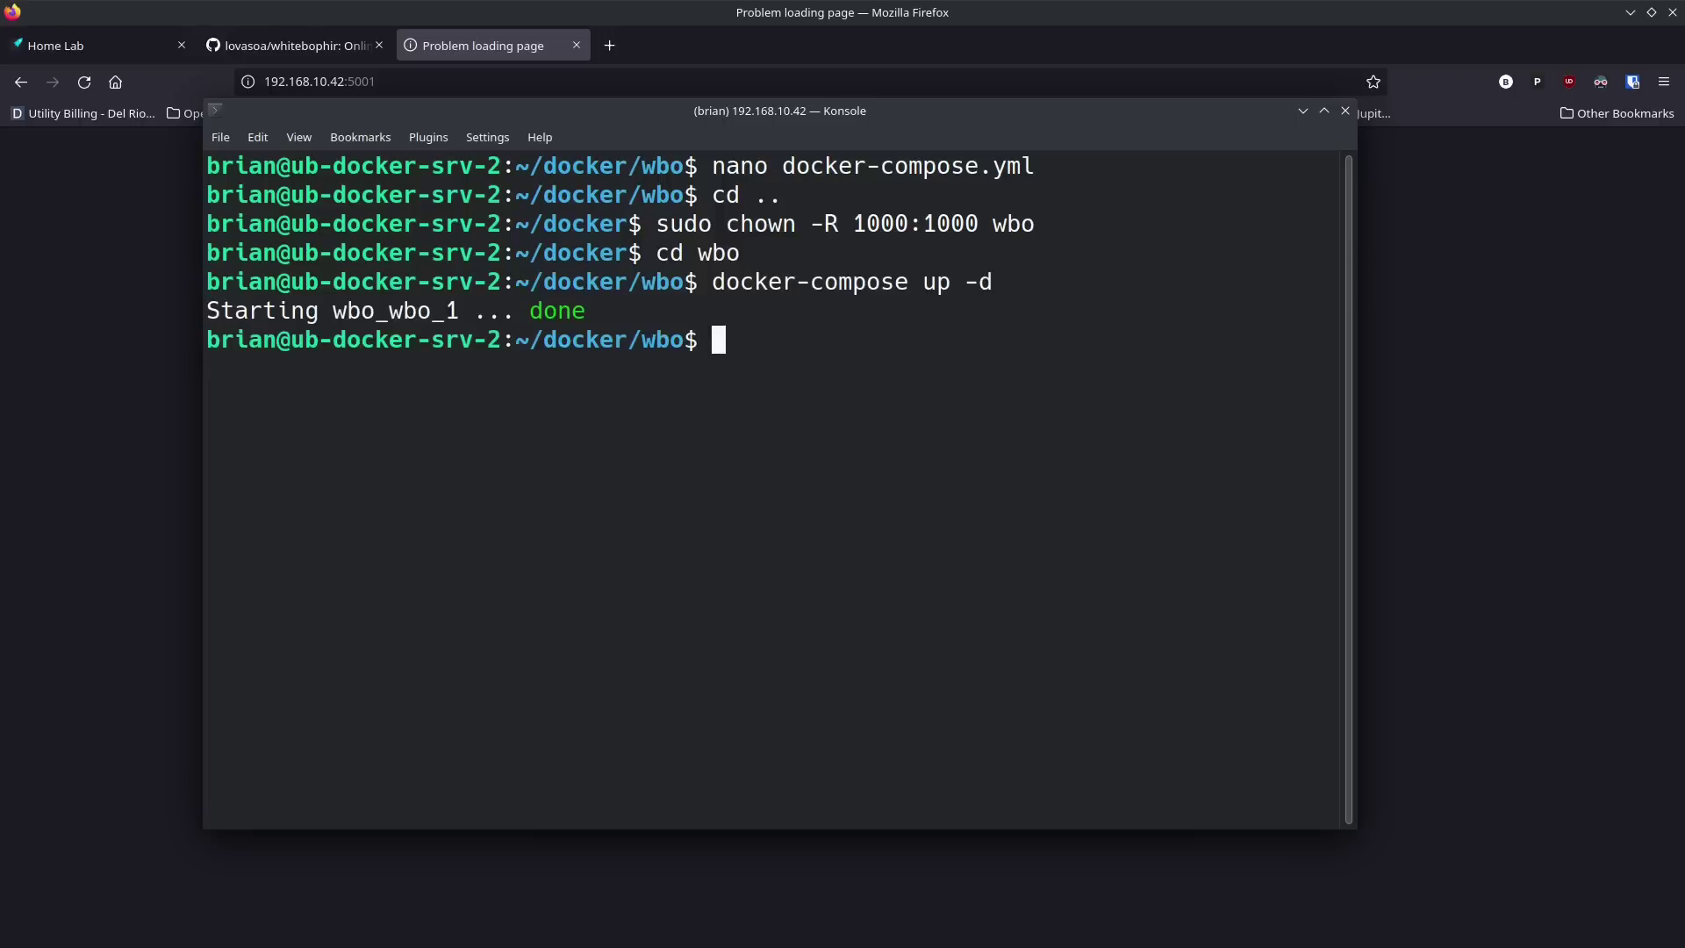
# Step: Switch to Firefox, reload the WBO page at 192.168.10.42:5001 and open the public board
pyautogui.click(530, 53)
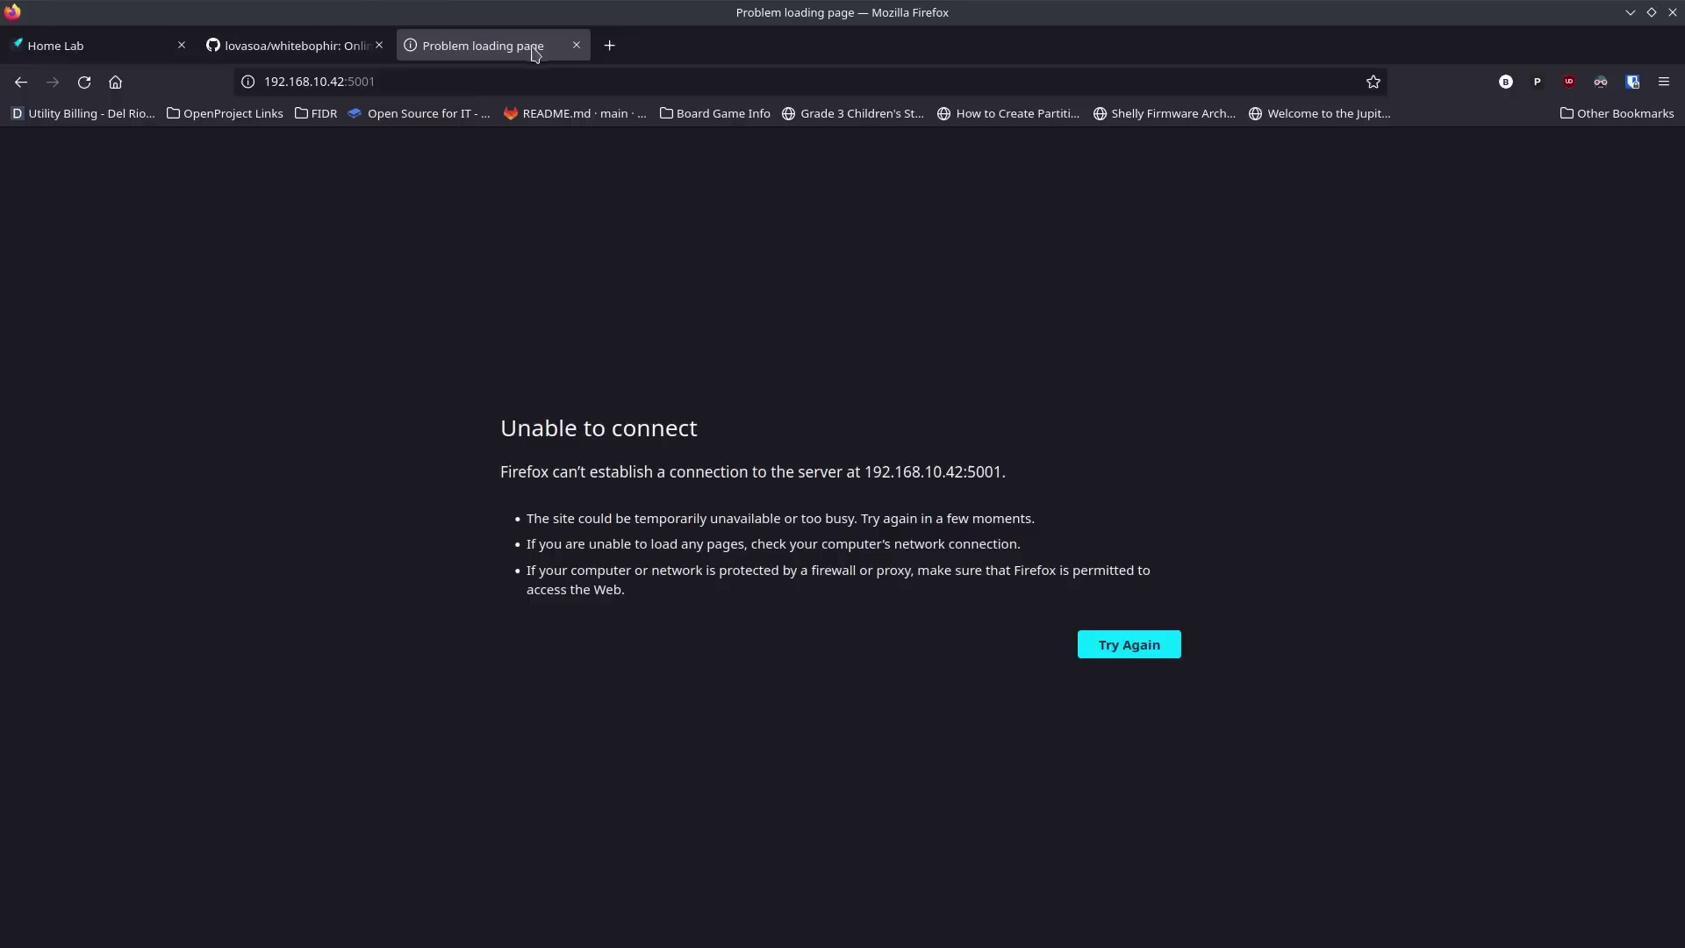
pyautogui.click(502, 75)
pyautogui.click(502, 74)
pyautogui.press('Return')
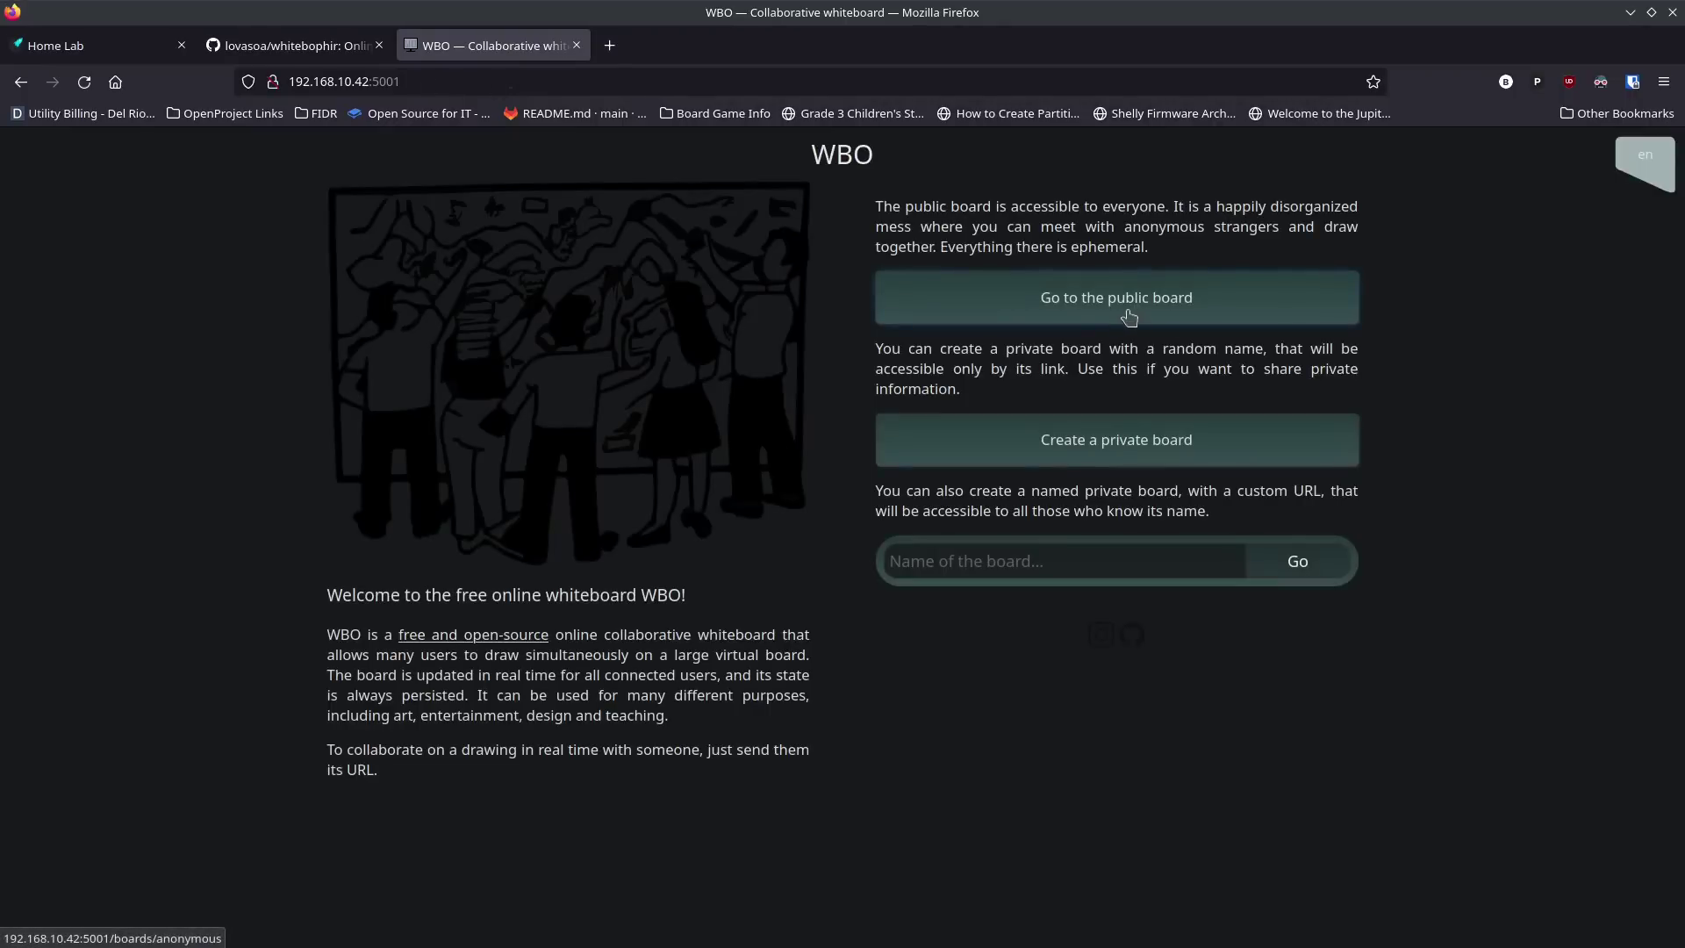
pyautogui.click(1156, 302)
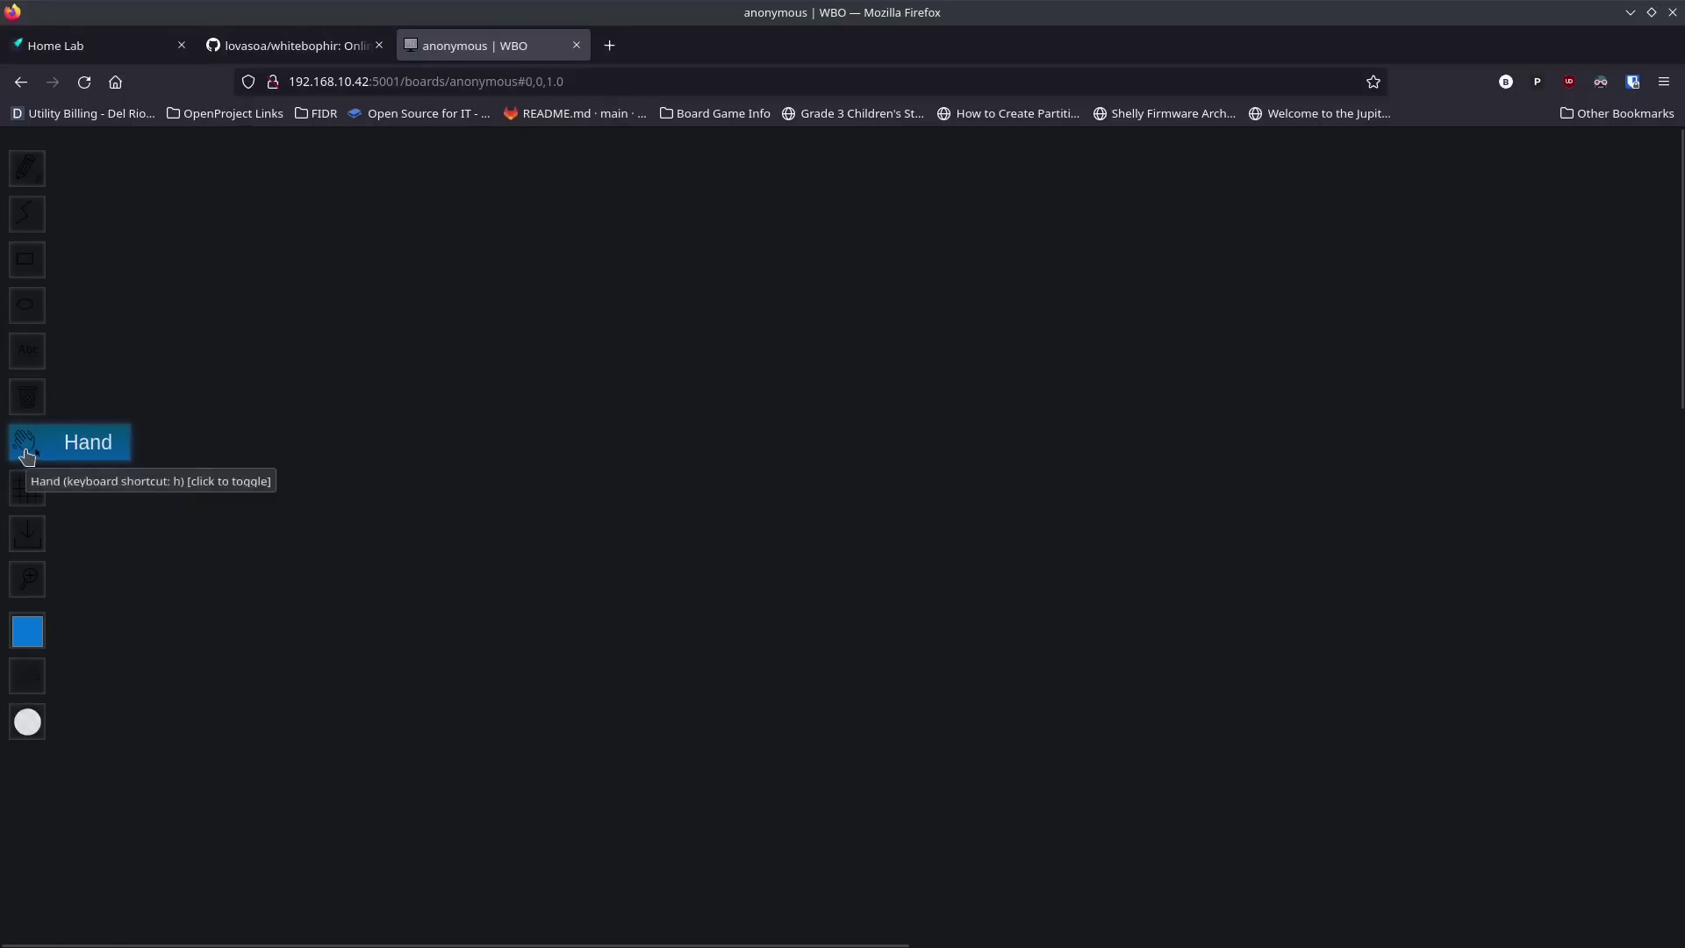
# Step: Draw a long straight line sloping down across the public board and a wide ellipse overlapping its upper part
pyautogui.click(32, 218)
pyautogui.moveTo(179, 234)
pyautogui.mouseDown()
pyautogui.moveTo(413, 265)
pyautogui.moveTo(1047, 516)
pyautogui.mouseUp()
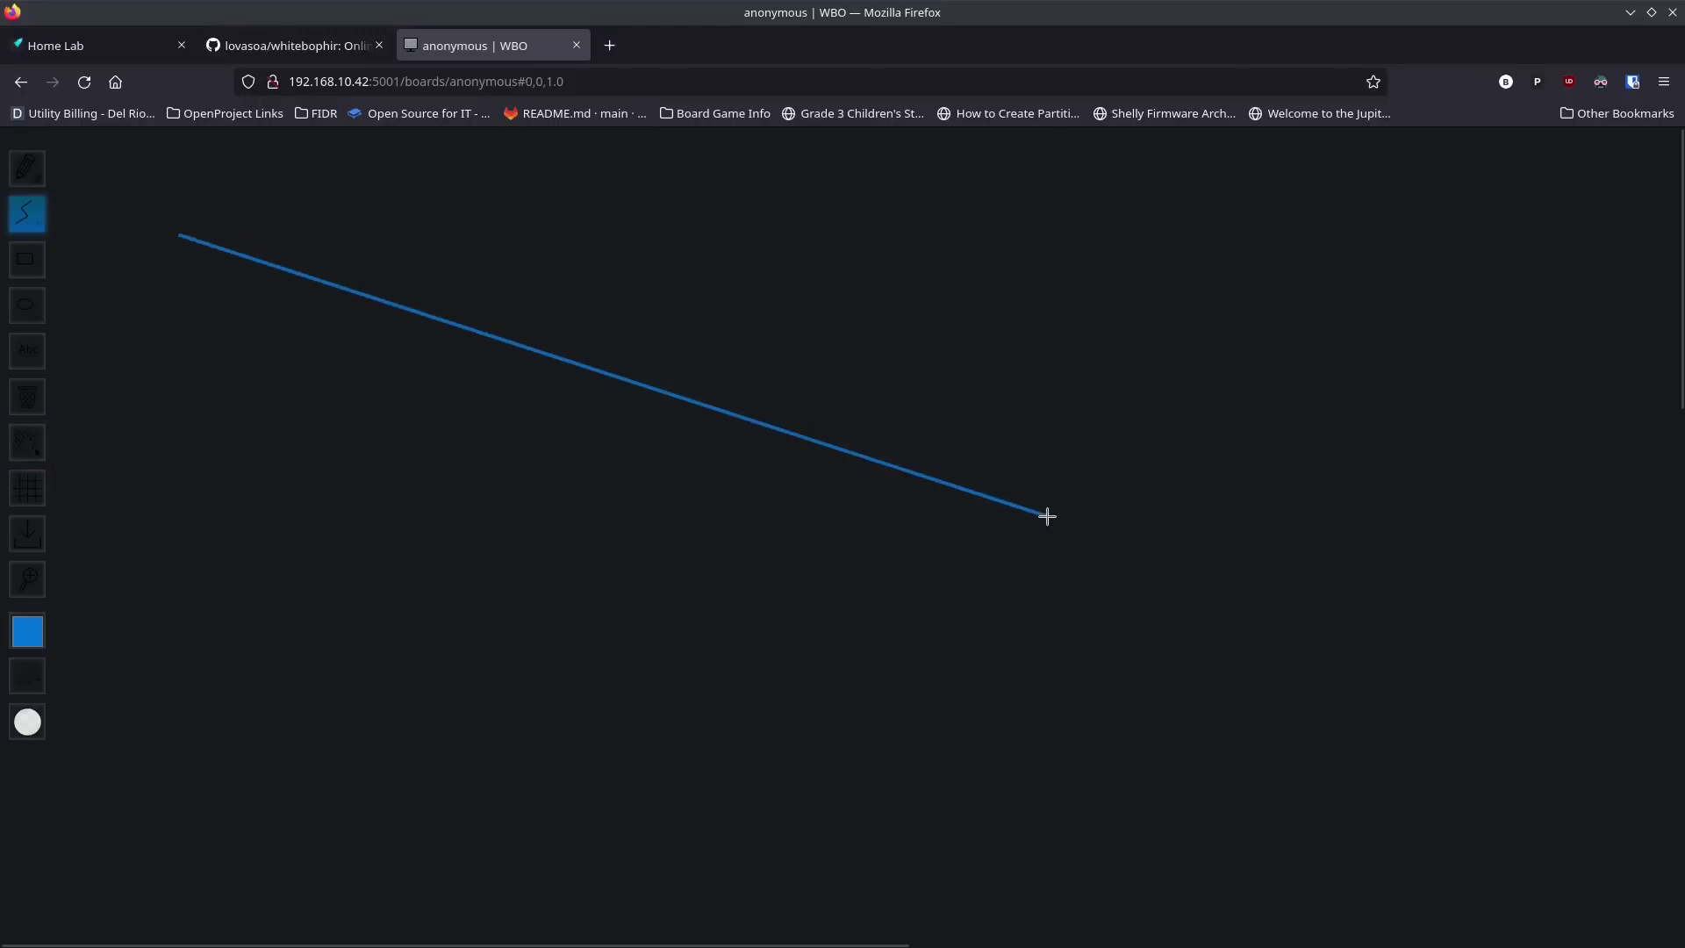
pyautogui.click(27, 304)
pyautogui.moveTo(179, 439); pyautogui.dragTo(780, 273)
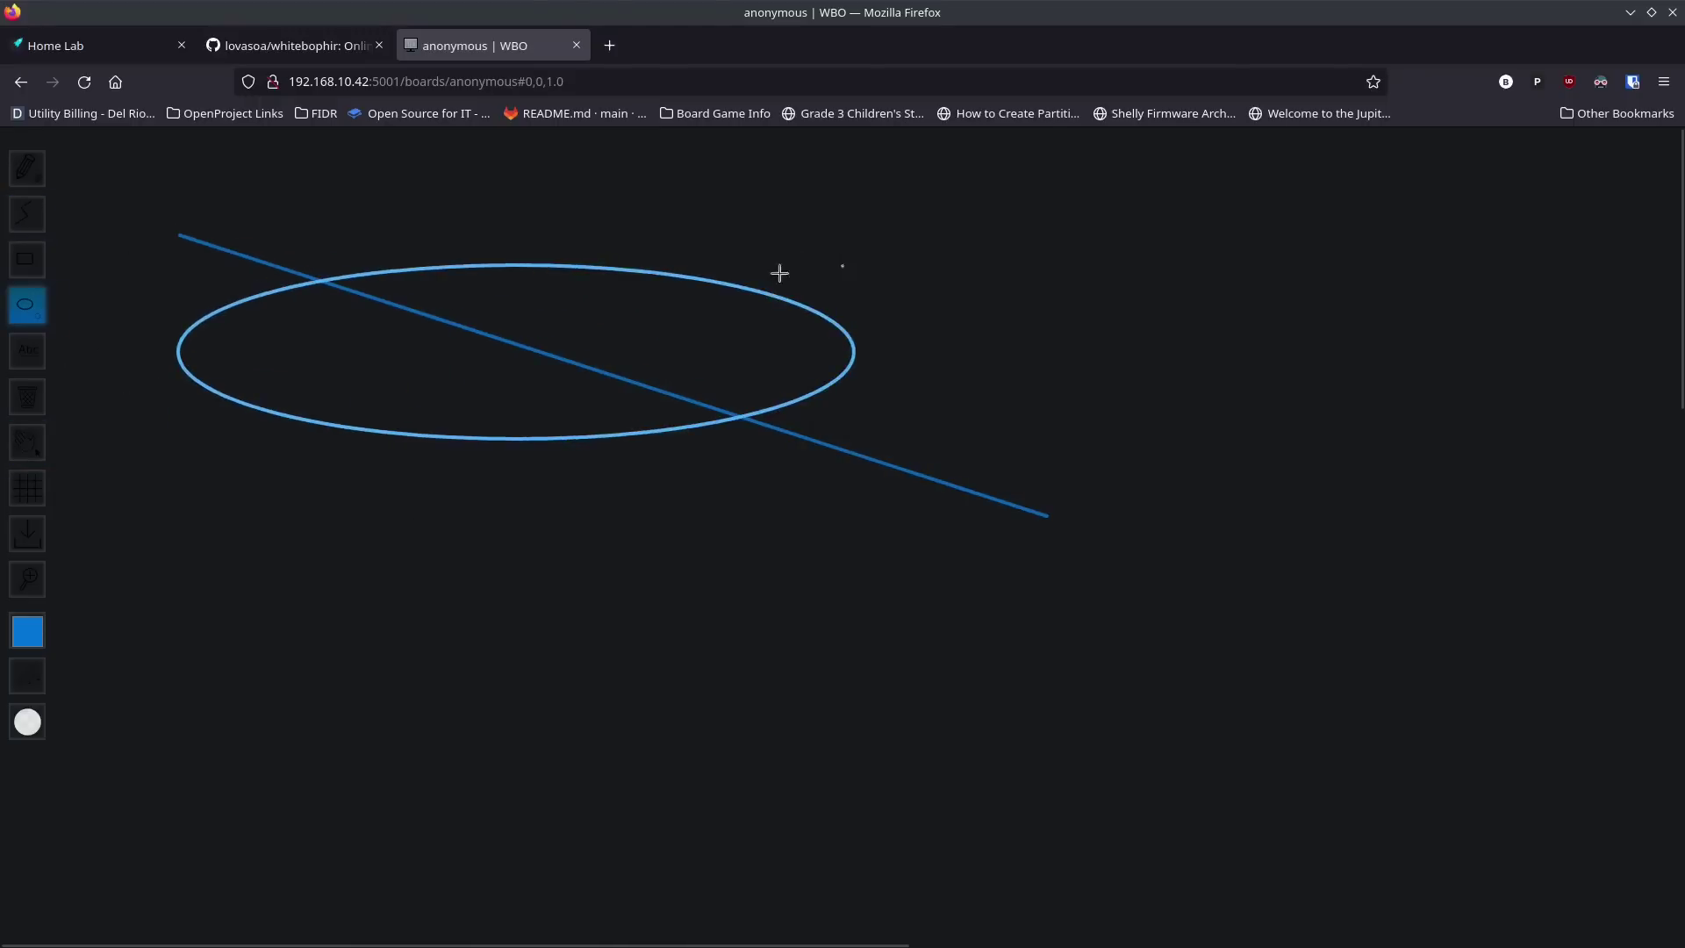
# Step: Draw a near-square rectangle overlapping the ellipse and a looping freehand pencil curve across the shapes
pyautogui.click(26, 260)
pyautogui.moveTo(314, 337); pyautogui.dragTo(569, 605)
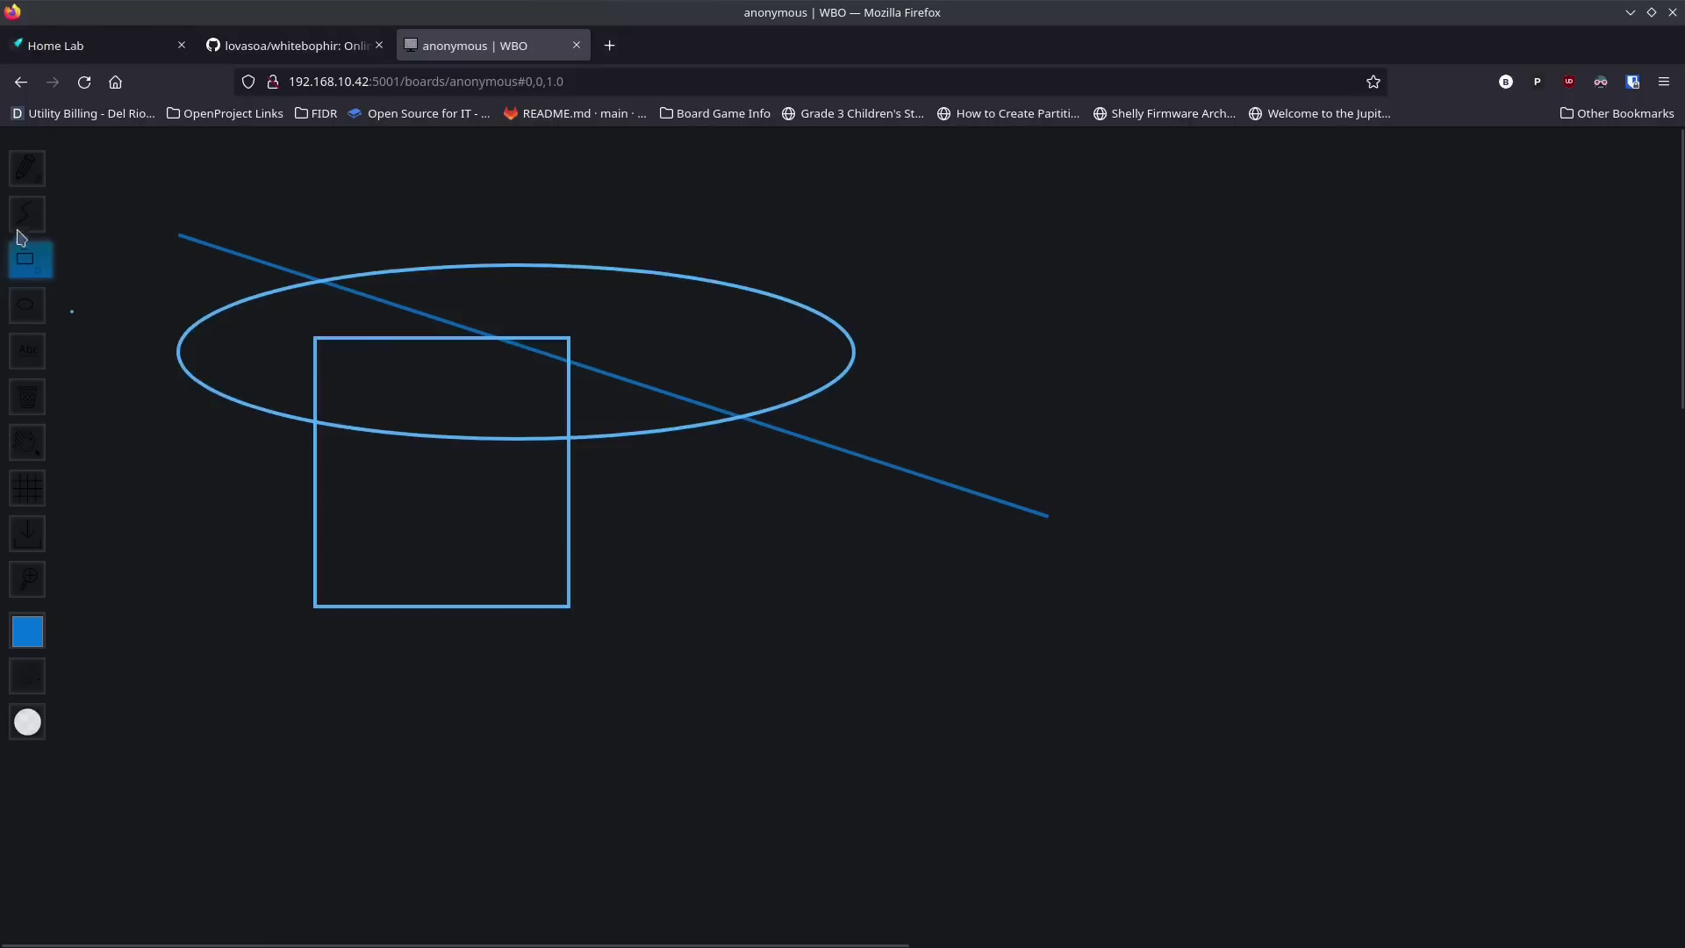
pyautogui.click(24, 170)
pyautogui.moveTo(193, 475)
pyautogui.mouseDown()
pyautogui.moveTo(319, 447)
pyautogui.moveTo(455, 446)
pyautogui.moveTo(563, 510)
pyautogui.moveTo(779, 499)
pyautogui.moveTo(377, 374)
pyautogui.moveTo(671, 553)
pyautogui.moveTo(601, 323)
pyautogui.moveTo(519, 269)
pyautogui.moveTo(509, 224)
pyautogui.mouseUp()
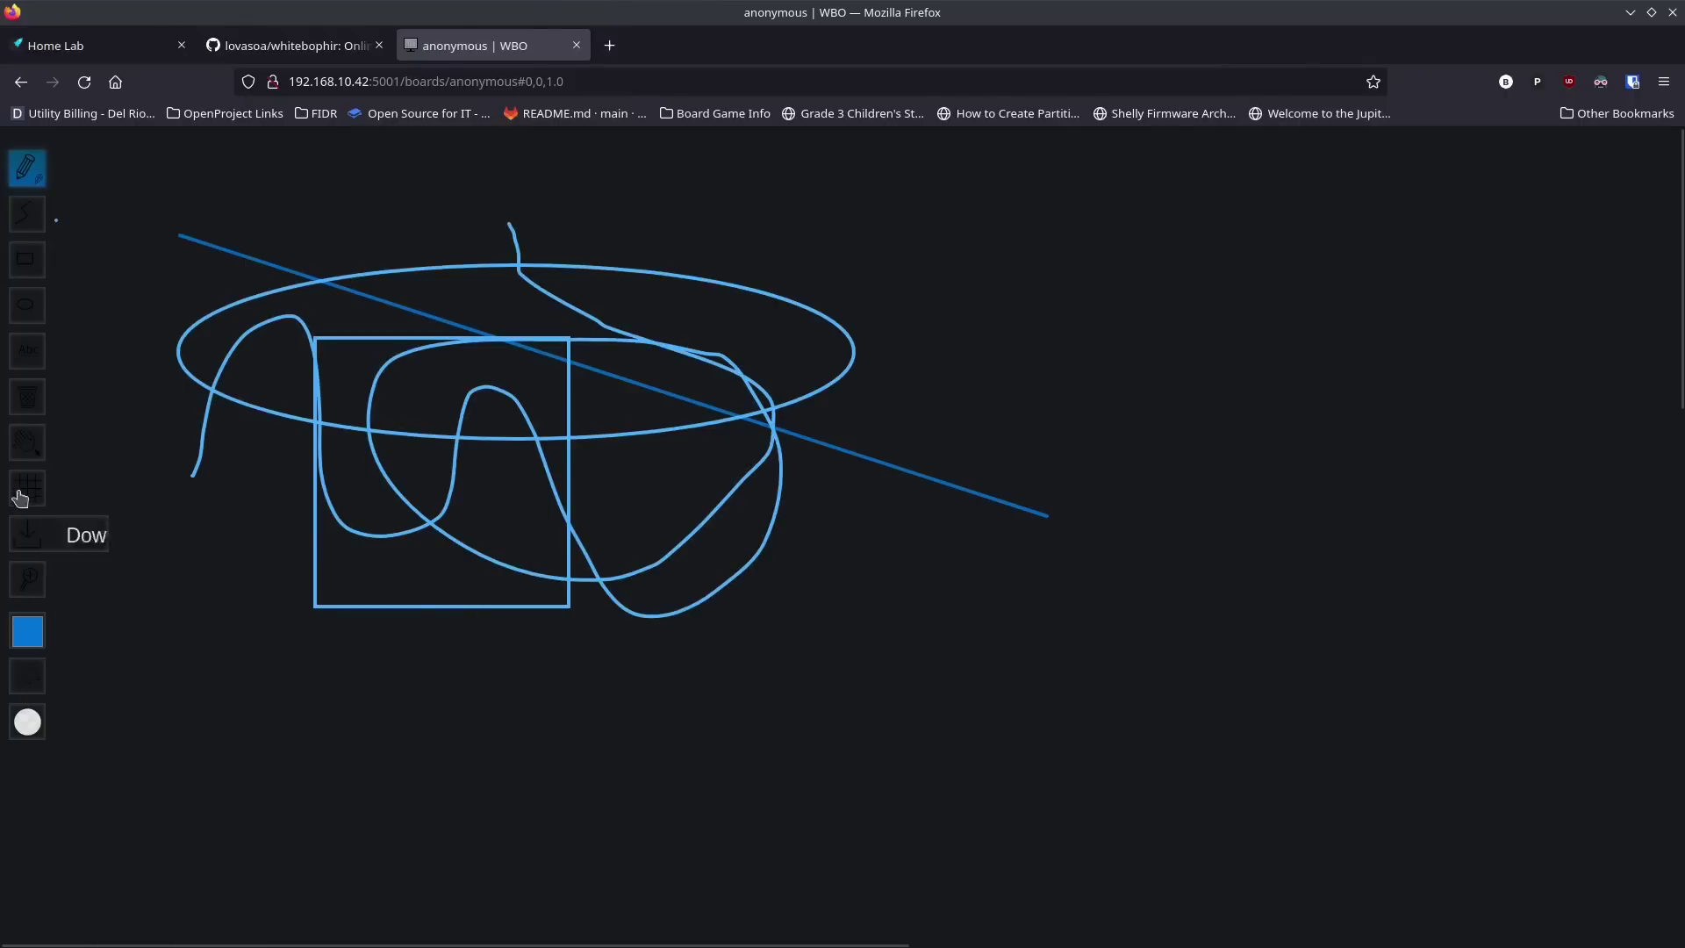
# Step: Erase the ellipse, straight line, freehand curve and rectangle from the public board with the Eraser
pyautogui.click(27, 394)
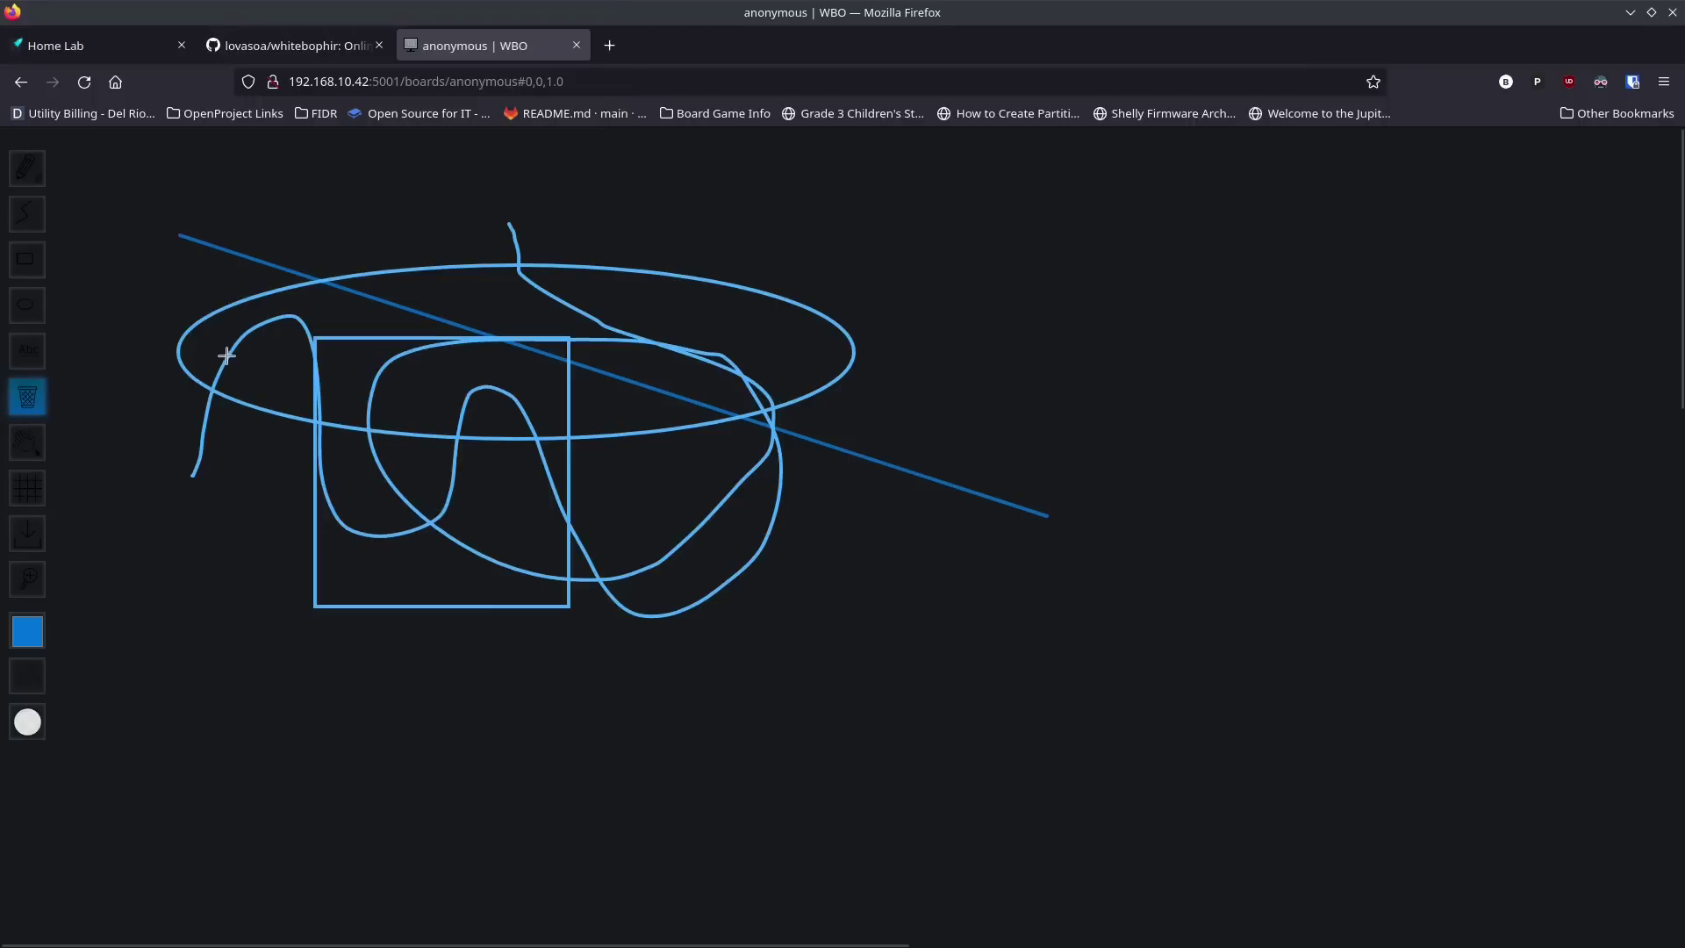
pyautogui.click(297, 281)
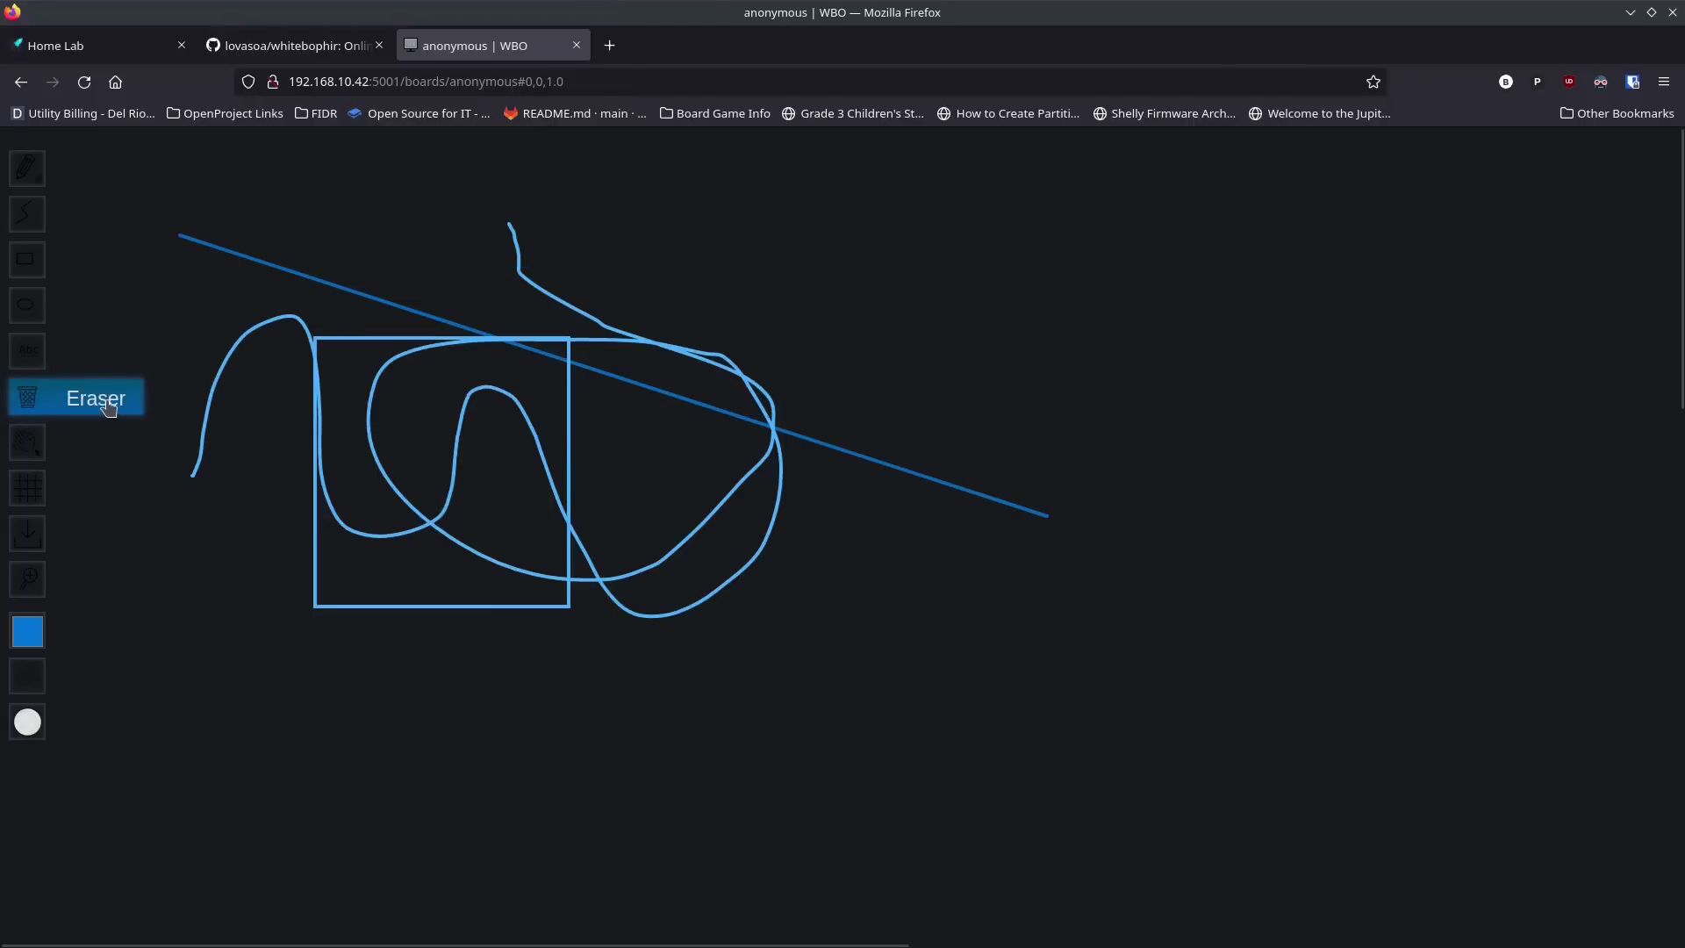
pyautogui.click(239, 255)
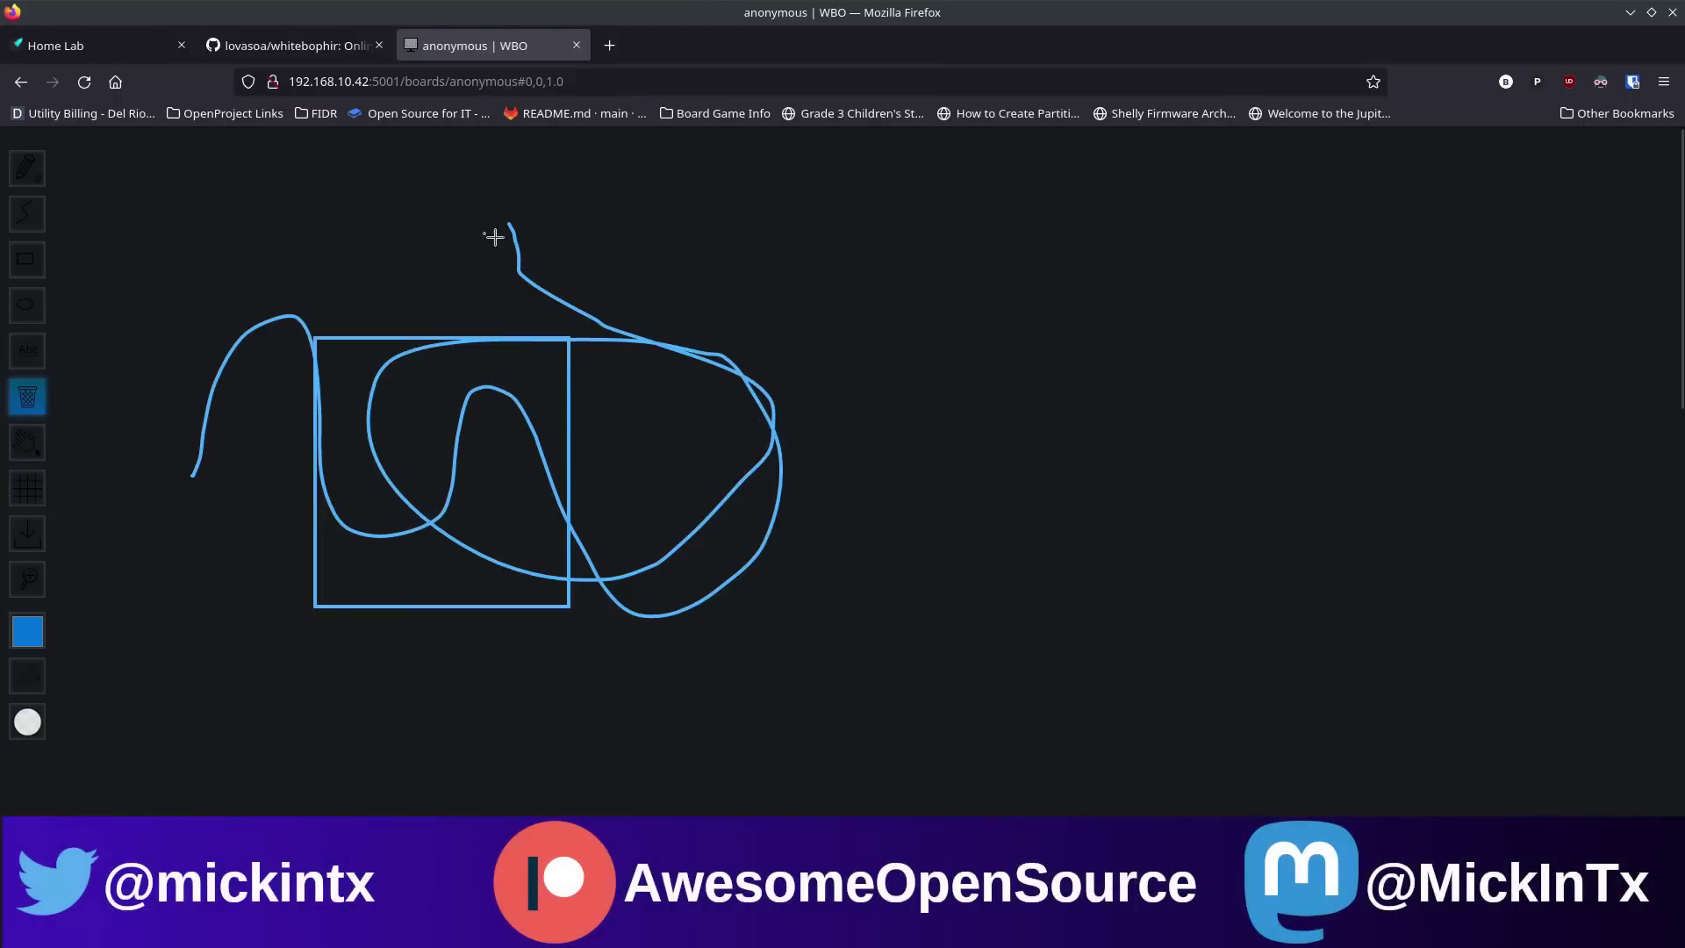
pyautogui.moveTo(488, 234); pyautogui.dragTo(527, 279)
pyautogui.click(490, 339)
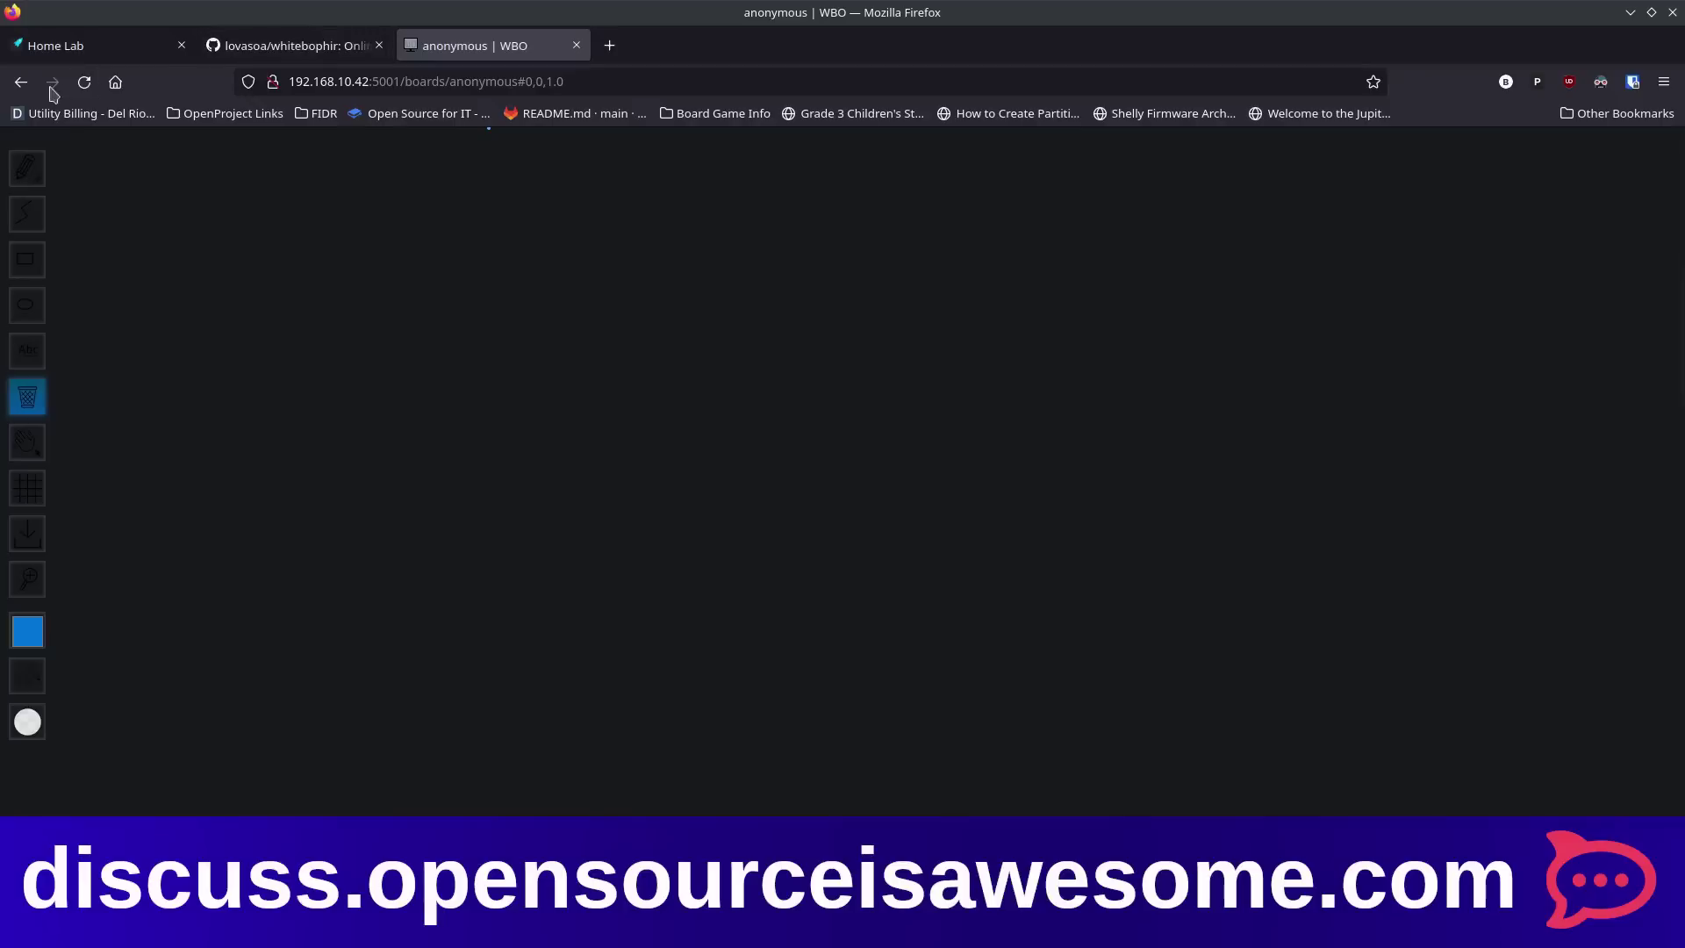
# Step: Return to the WBO home page and create a private board with a random name
pyautogui.click(23, 88)
pyautogui.click(545, 79)
pyautogui.click(547, 79)
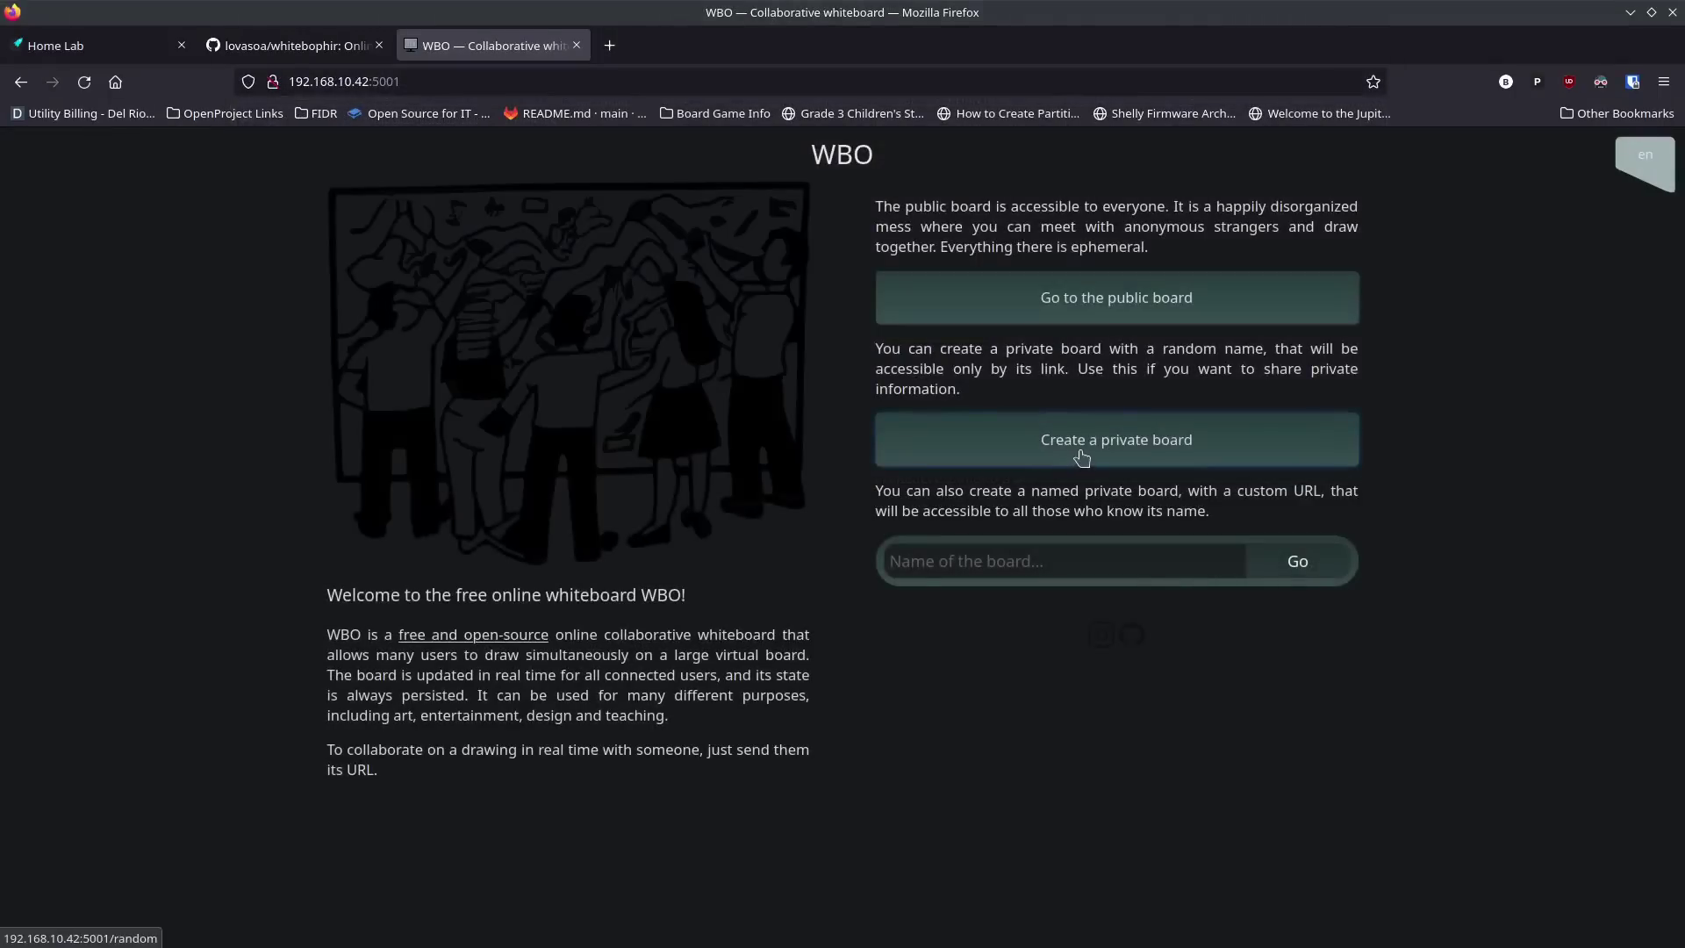
pyautogui.click(1053, 455)
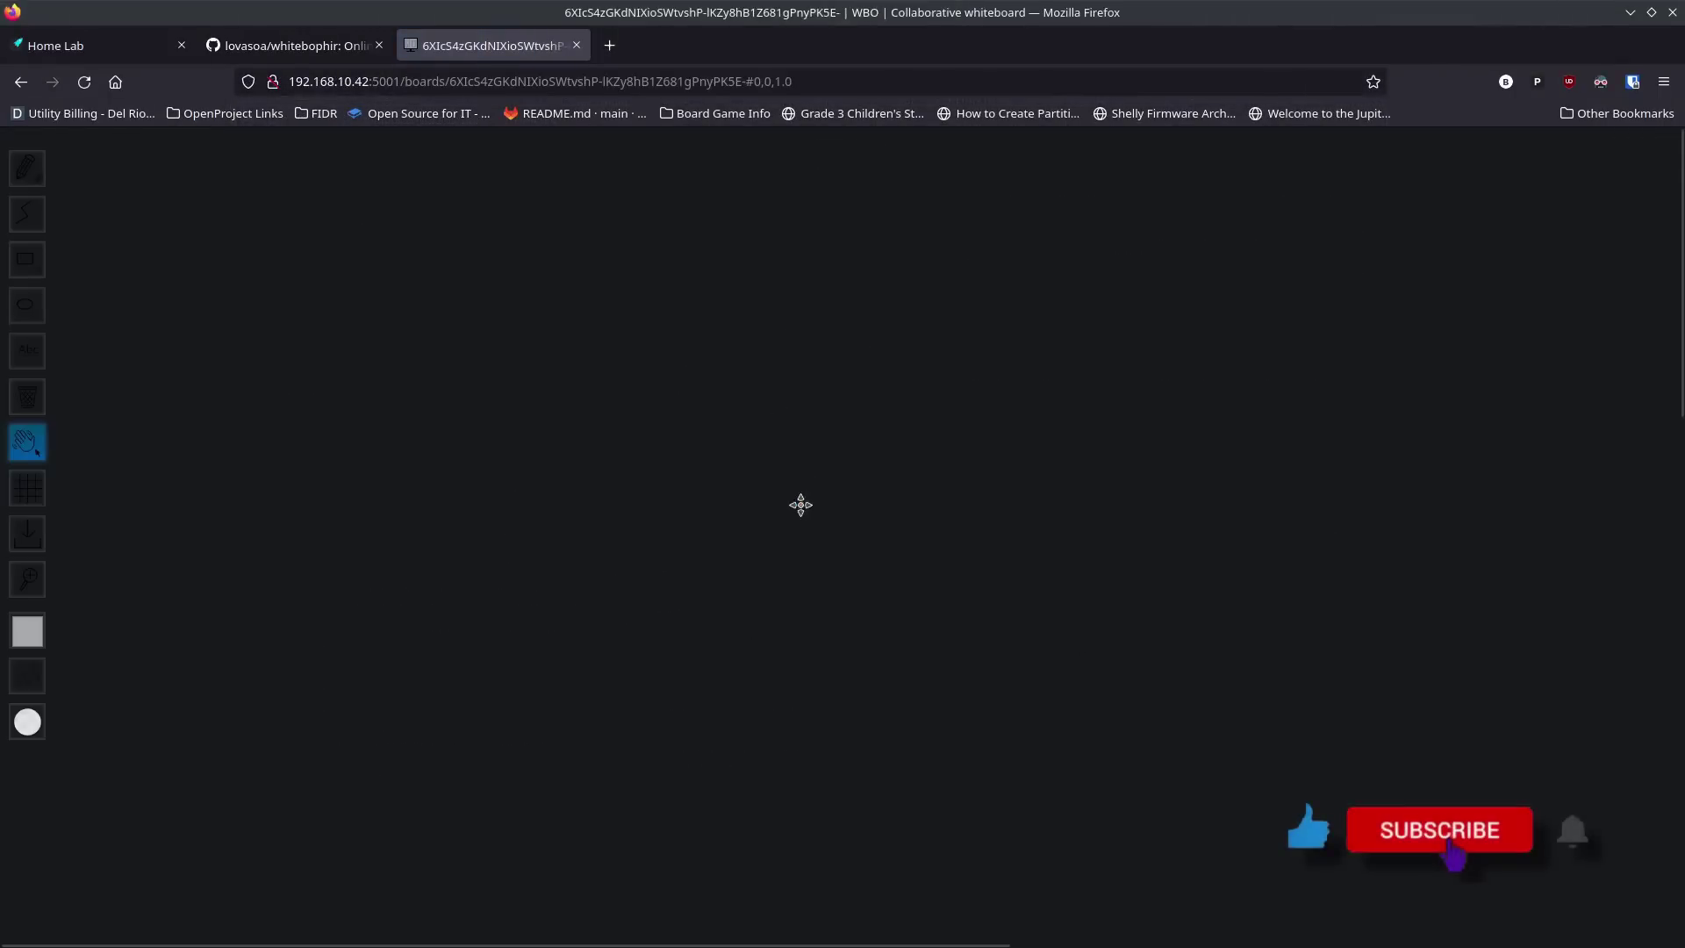
# Step: Add the text "This is my board." to the upper-left area of the private board with the Text tool
pyautogui.click(96, 349)
pyautogui.click(157, 378)
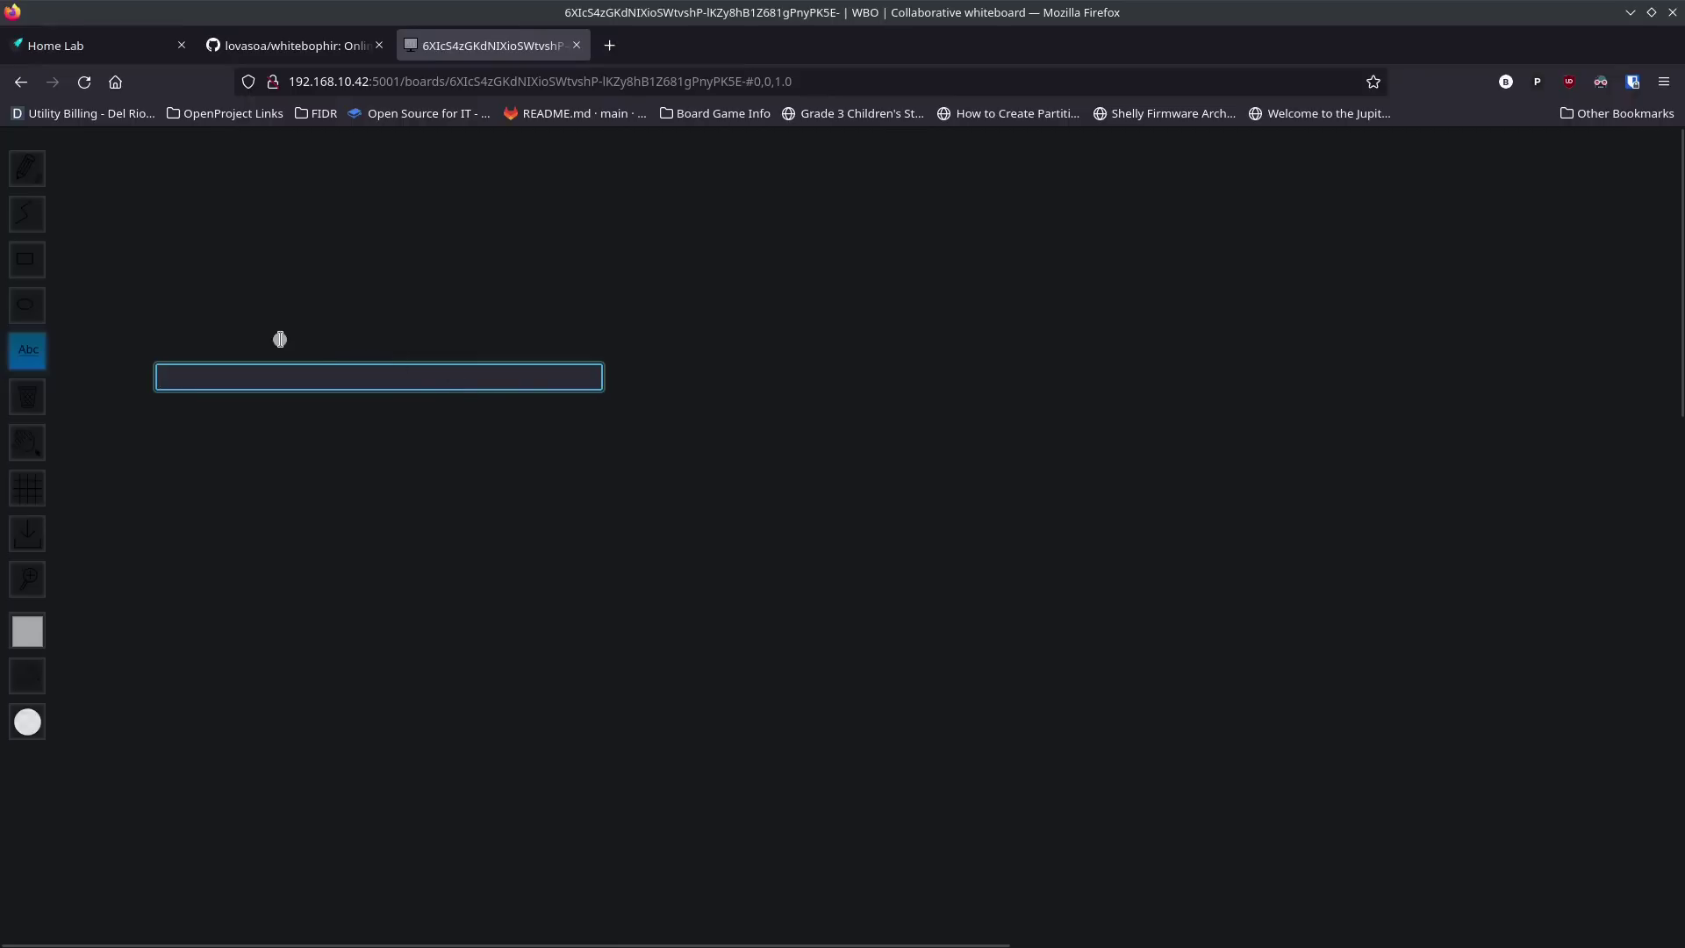
pyautogui.write('This is my board.')
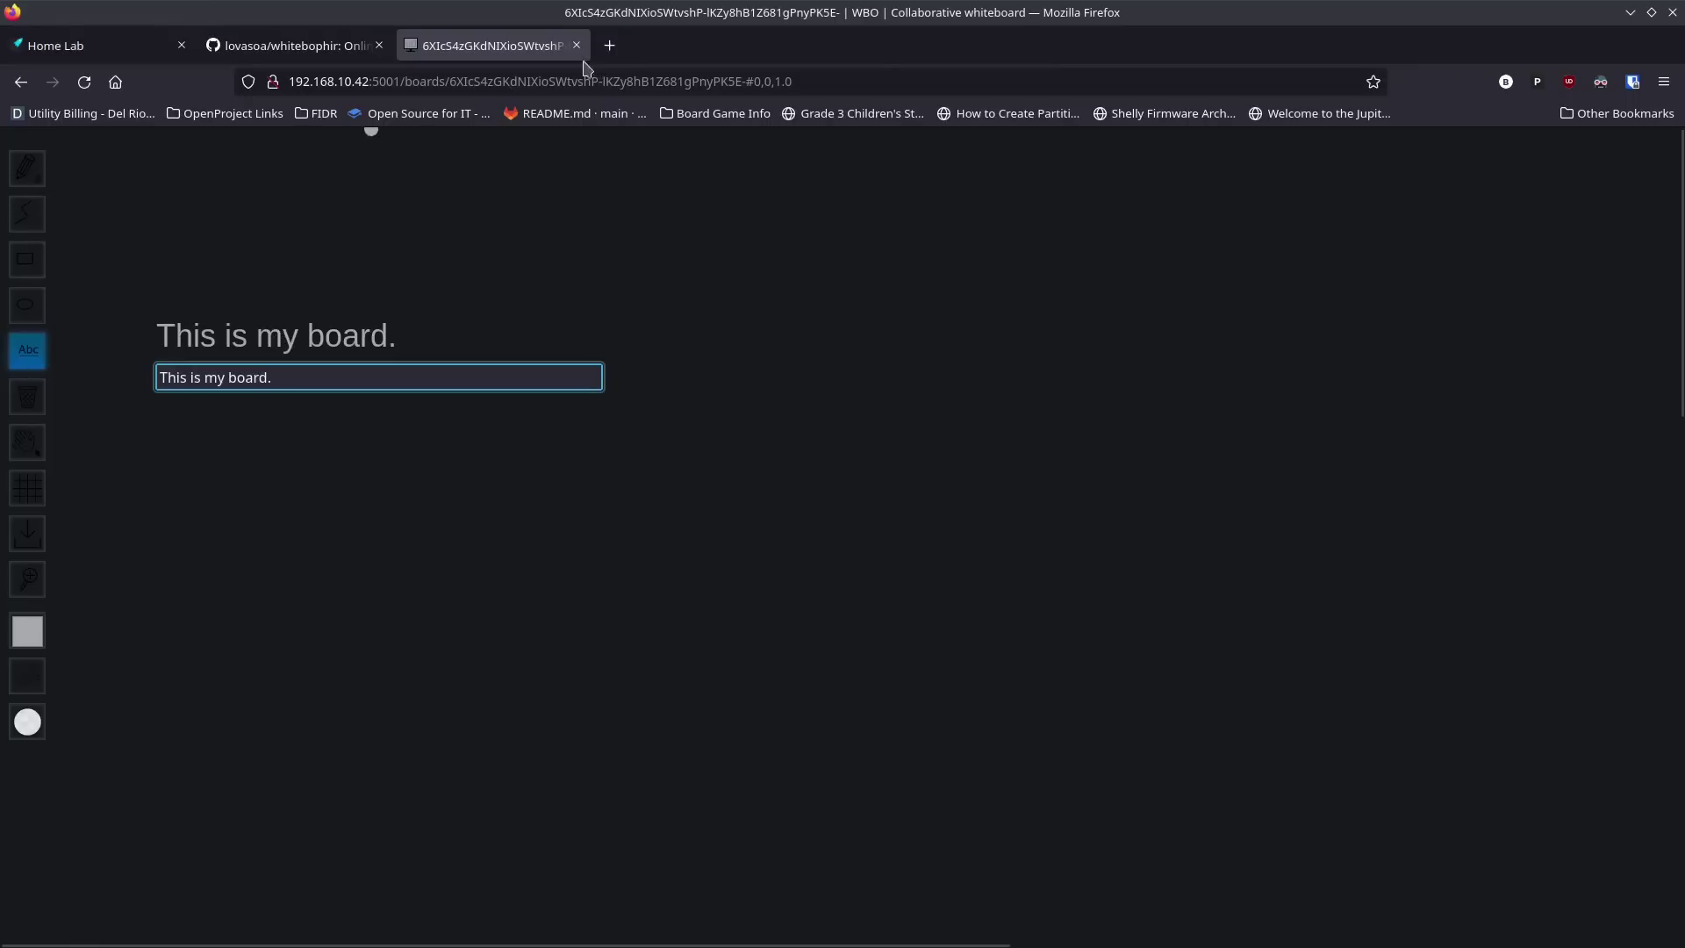
# Step: Remove the board path from the address and load the WBO home page at 192.168.10.42:5001
pyautogui.click(861, 82)
pyautogui.moveTo(791, 81); pyautogui.dragTo(518, 87)
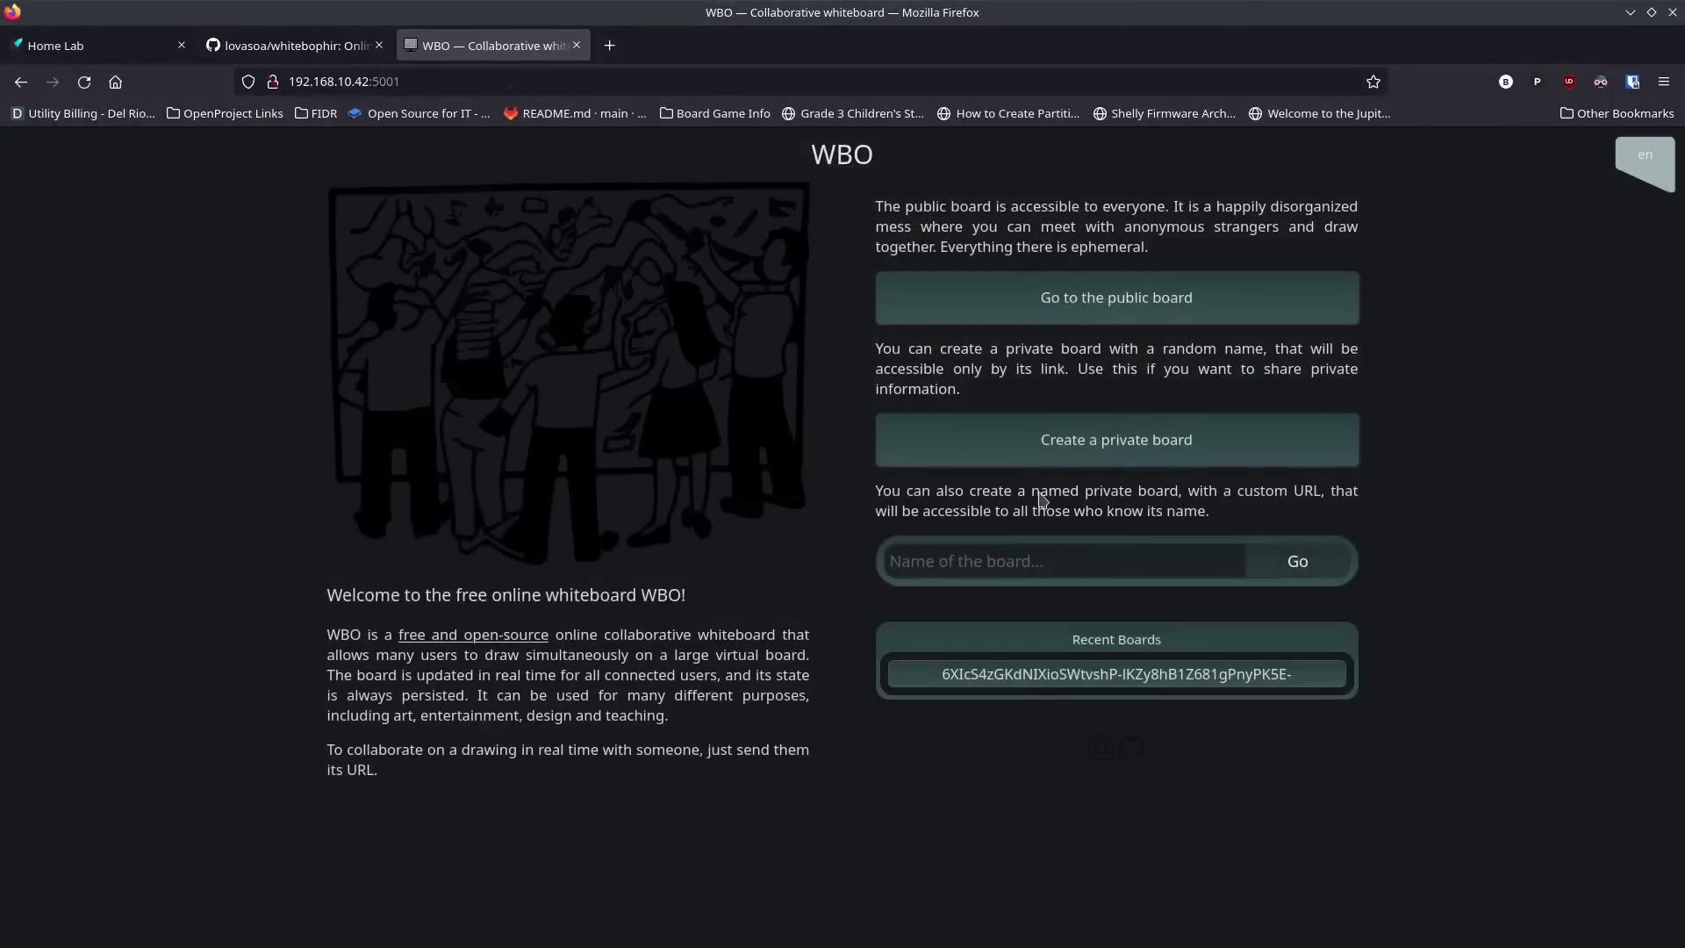
# Step: Create a named private board called BrianSharesABoard and draw a light-blue rectangle in its upper-left area
pyautogui.click(1067, 556)
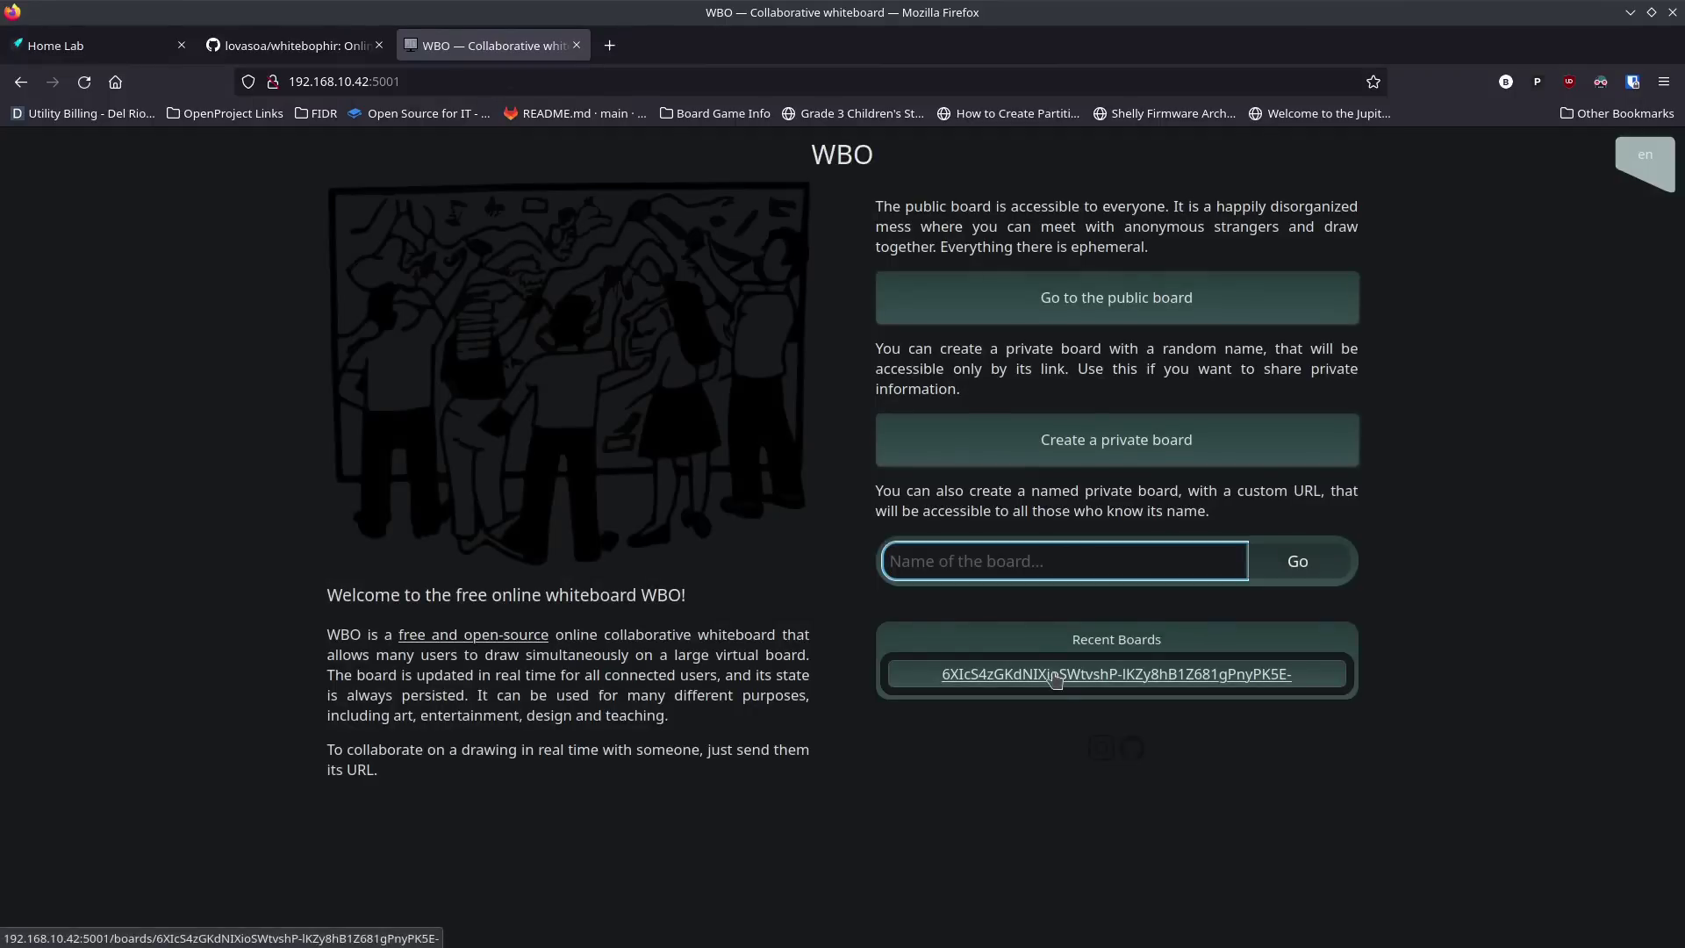
pyautogui.click(1070, 563)
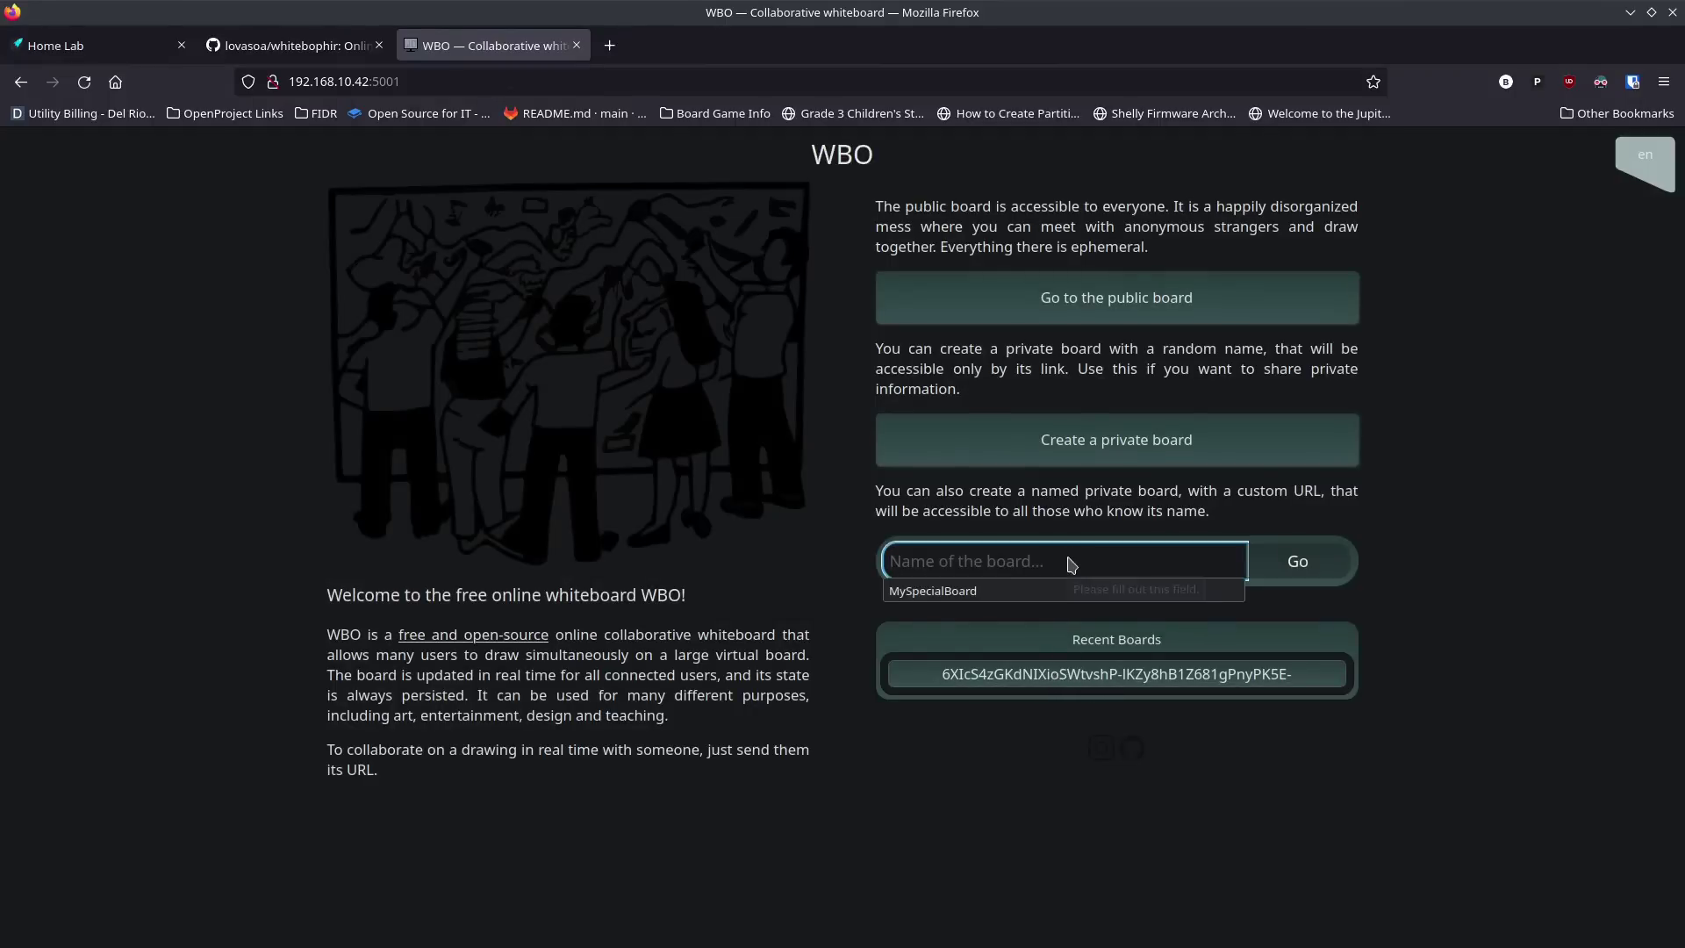
pyautogui.write('BrianSharesABoard')
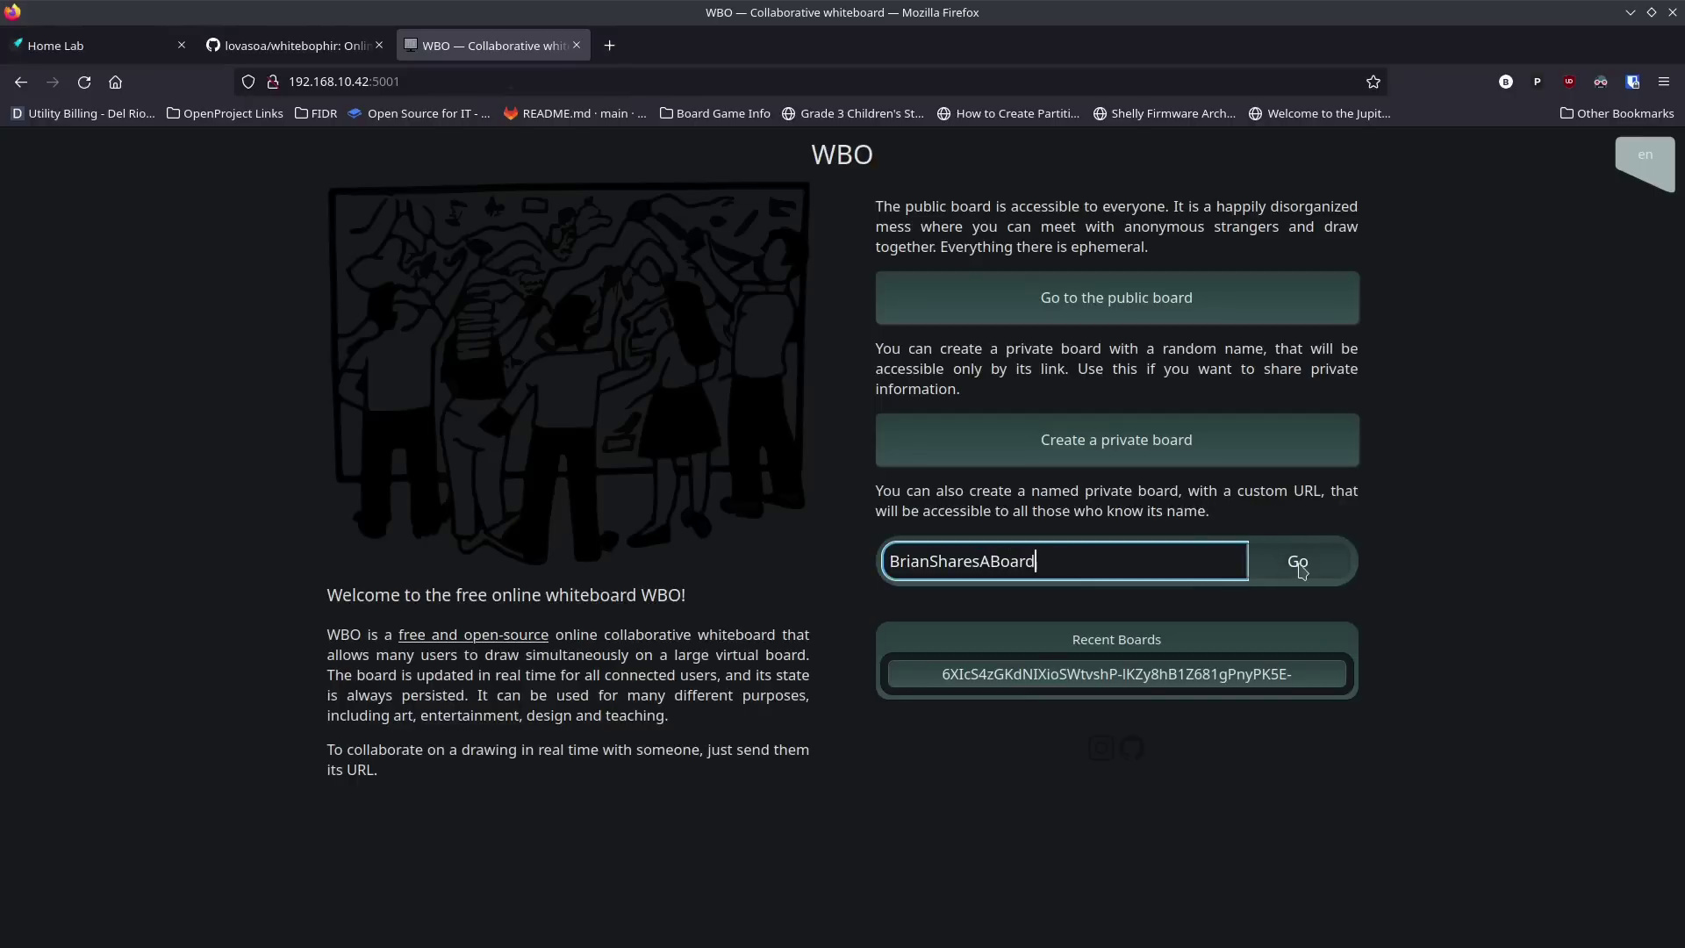
pyautogui.click(1307, 562)
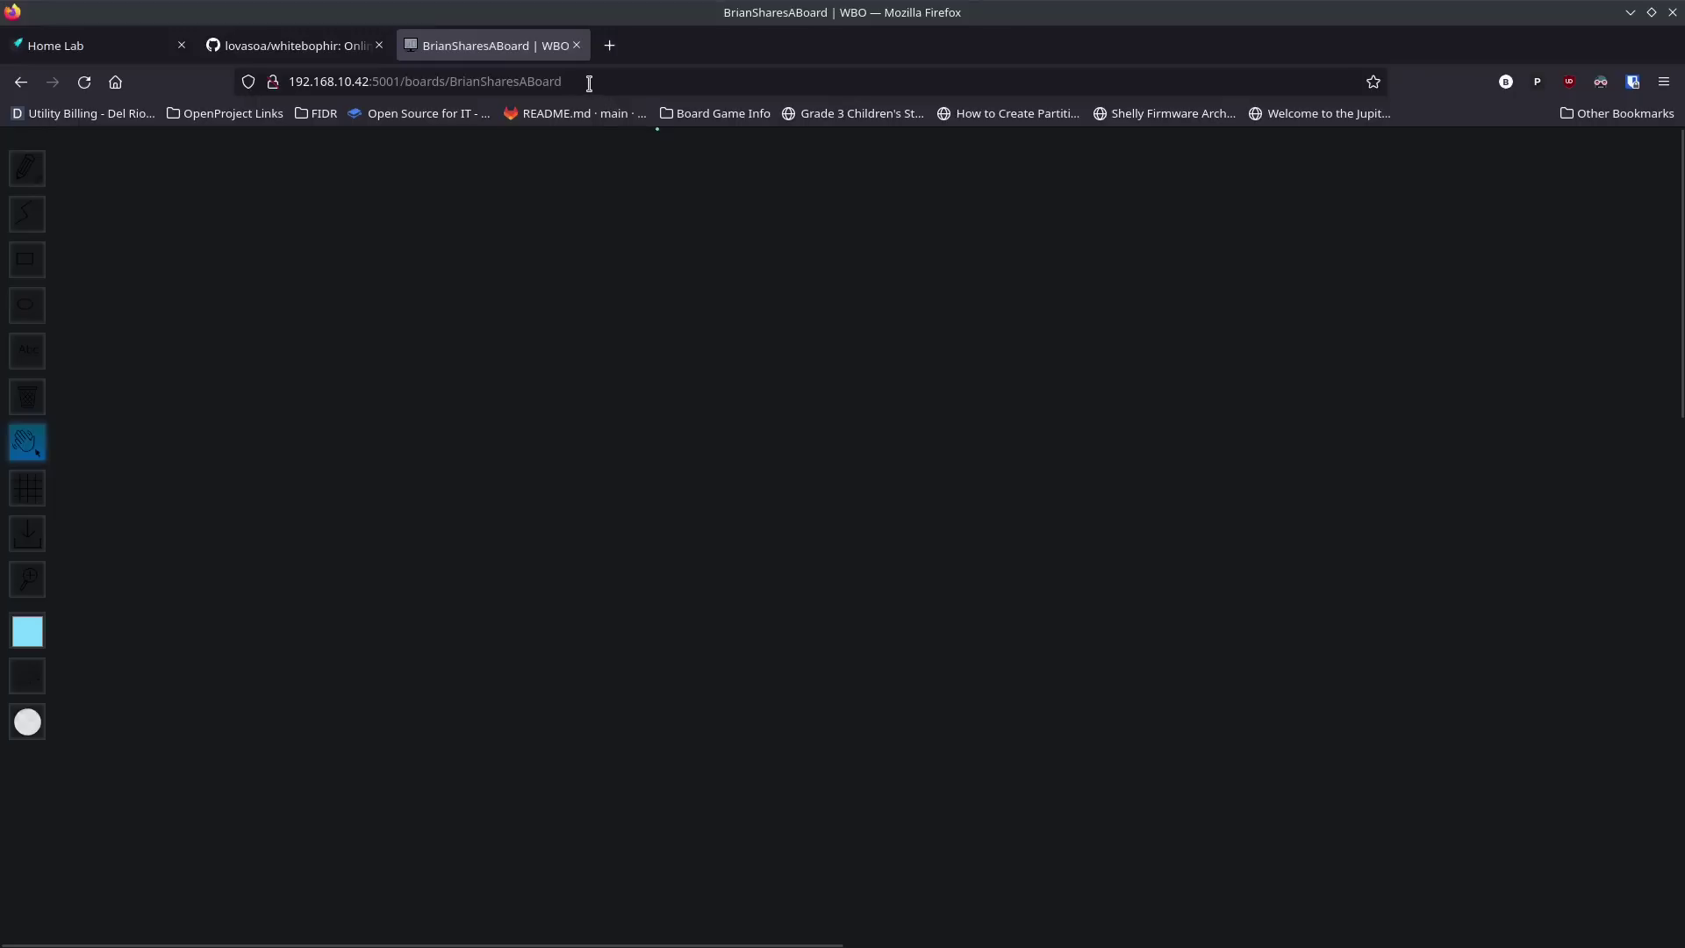
pyautogui.click(28, 268)
pyautogui.moveTo(151, 283); pyautogui.dragTo(527, 478)
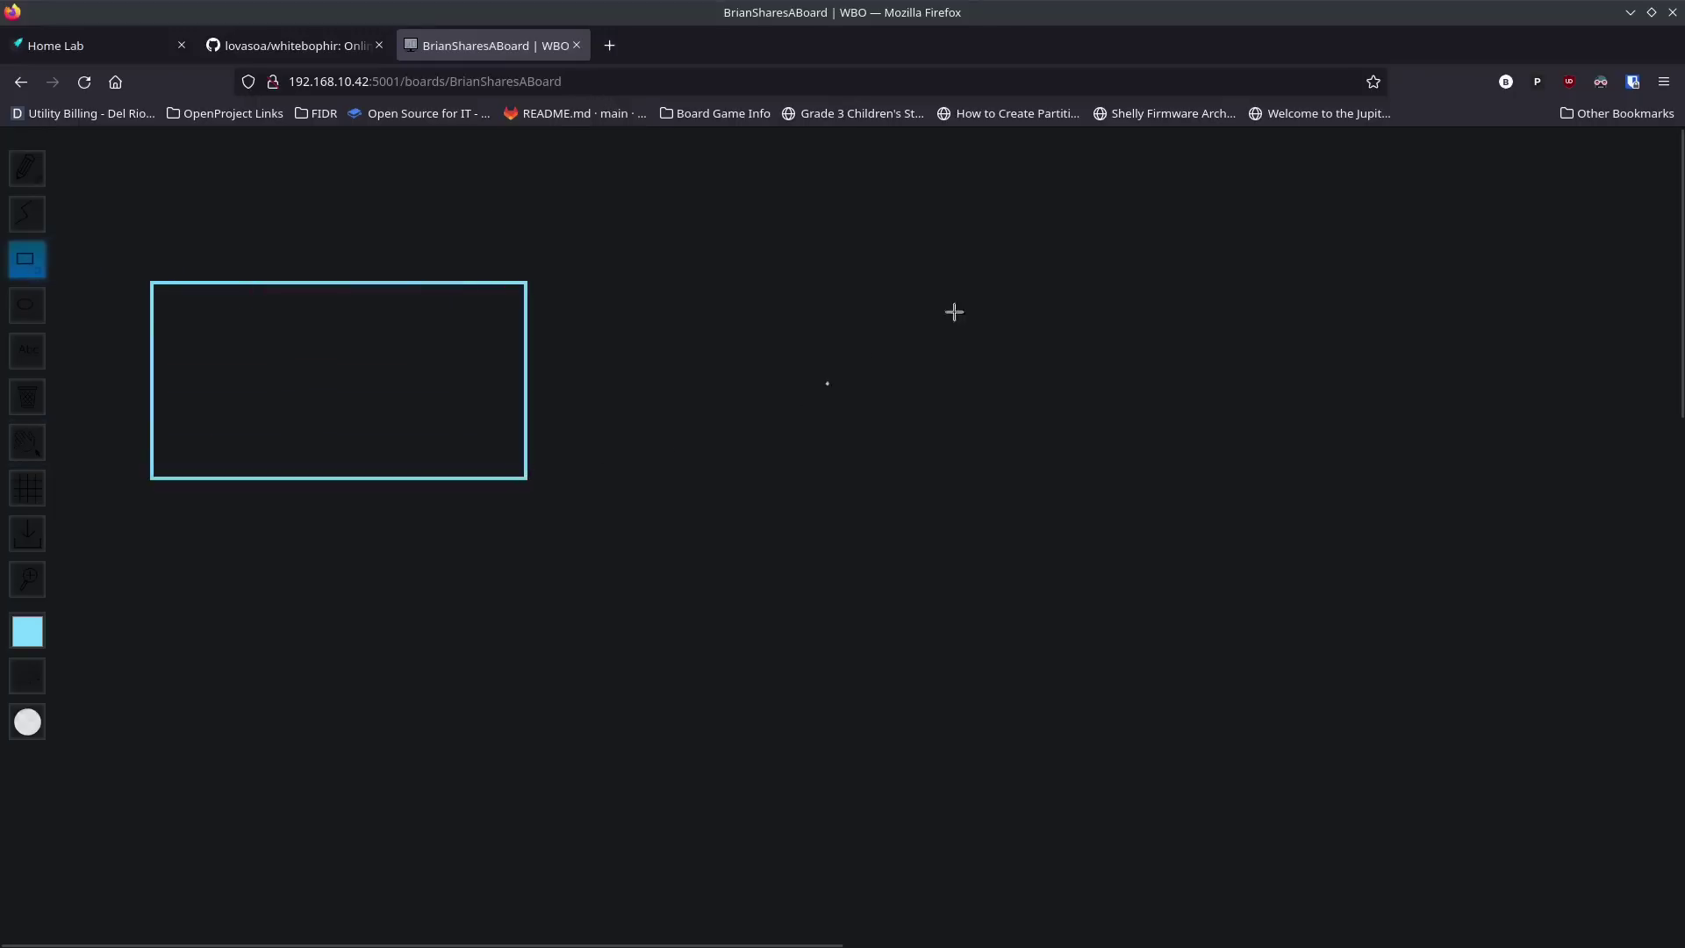
pyautogui.click(1667, 86)
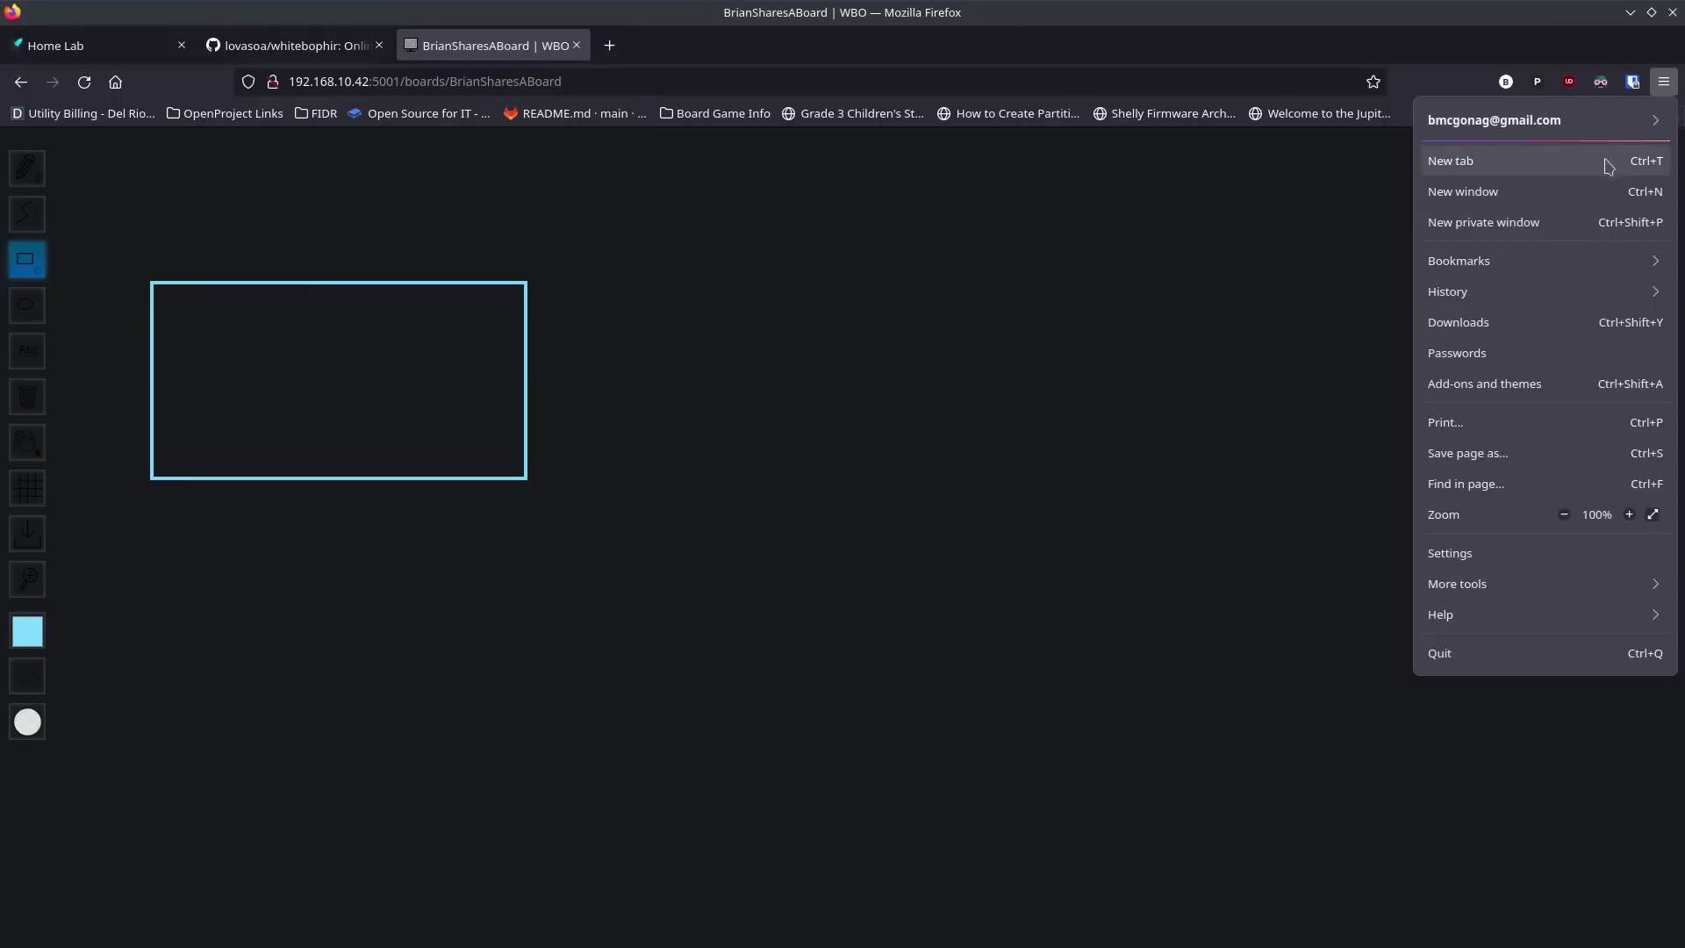
pyautogui.click(1571, 191)
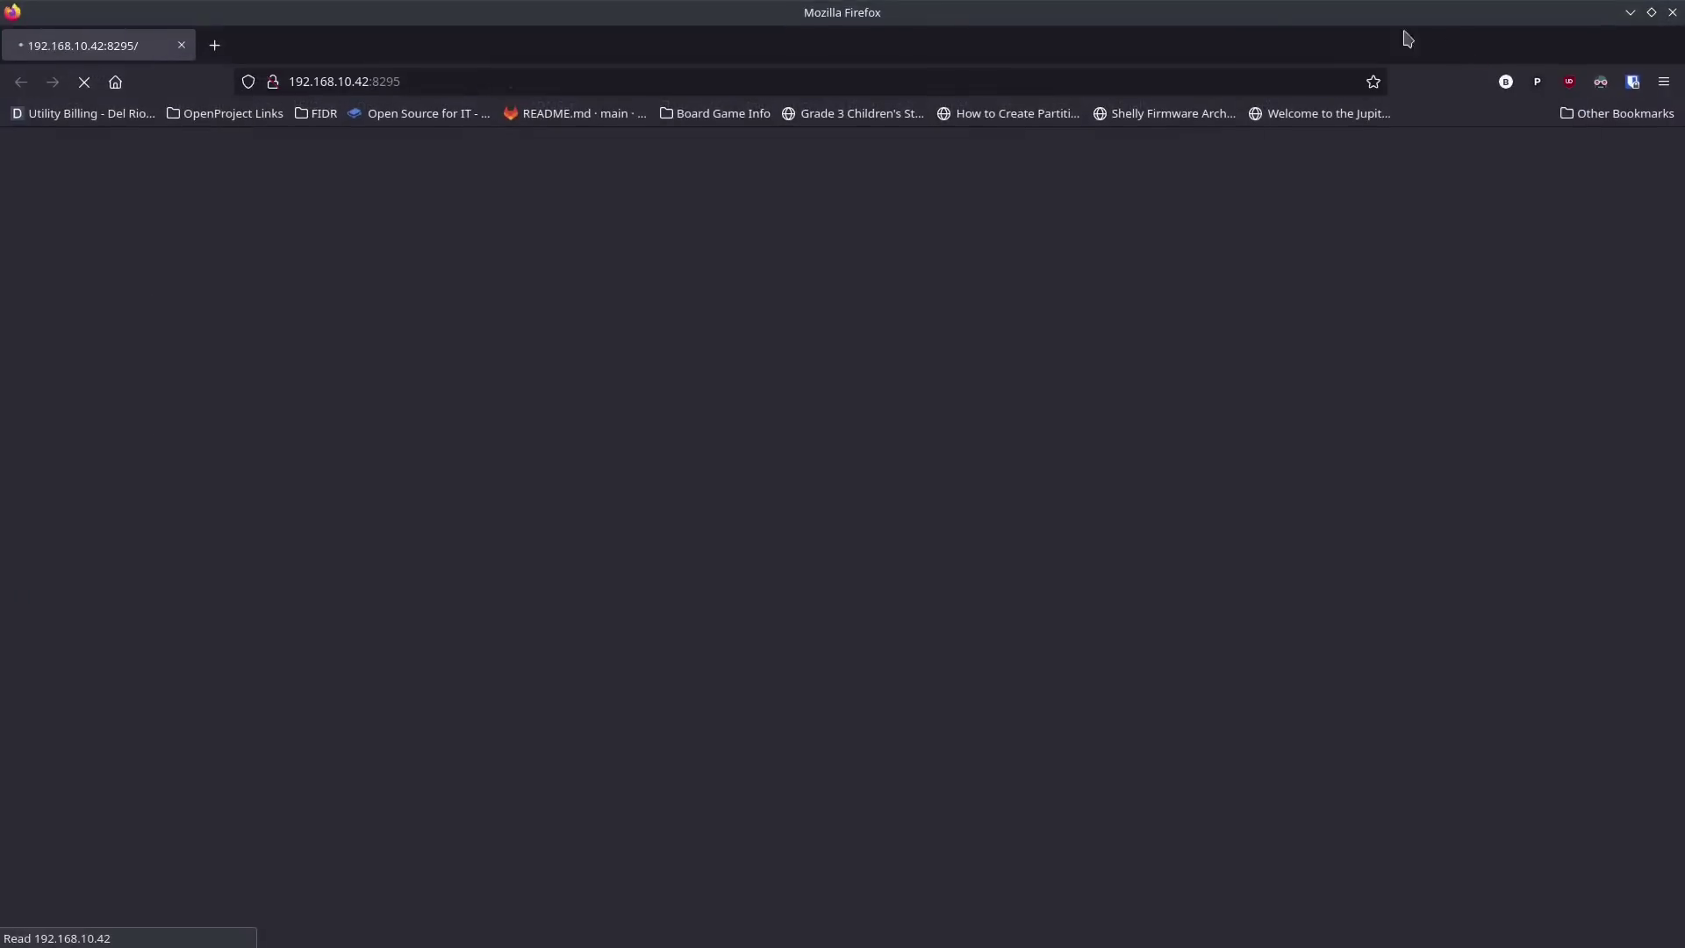
pyautogui.moveTo(1418, 38); pyautogui.dragTo(1202, 111)
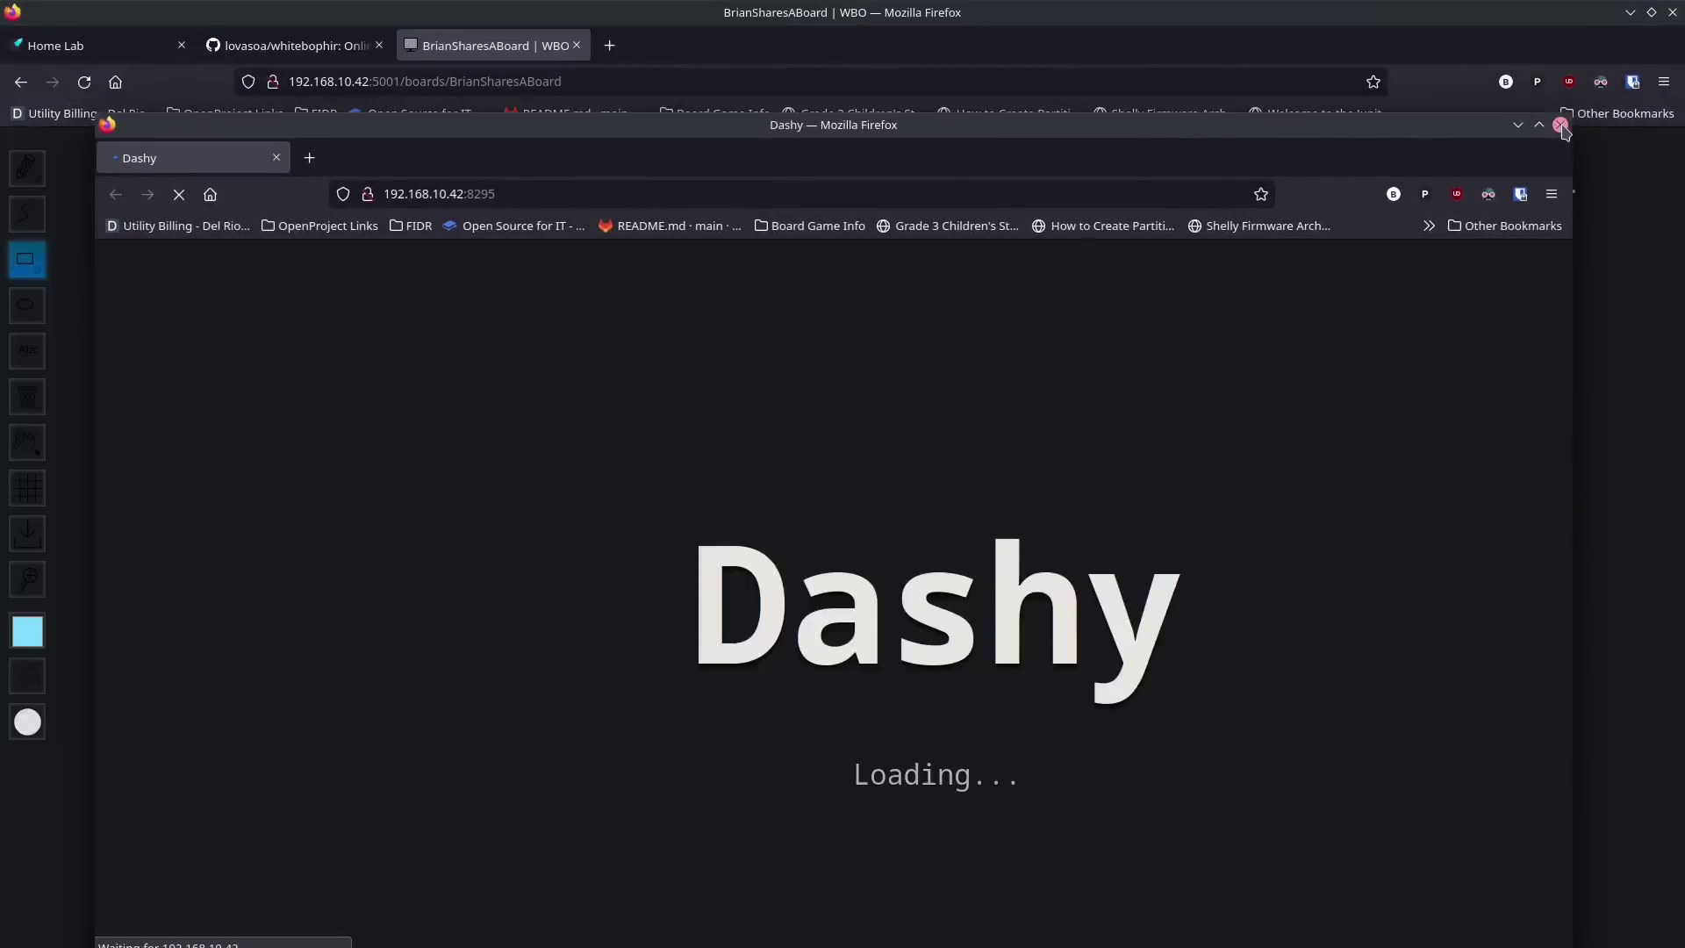
pyautogui.click(1560, 125)
# Step: Open a private browsing window, tile it beside the regular one, and load the same board address in it
pyautogui.click(1665, 80)
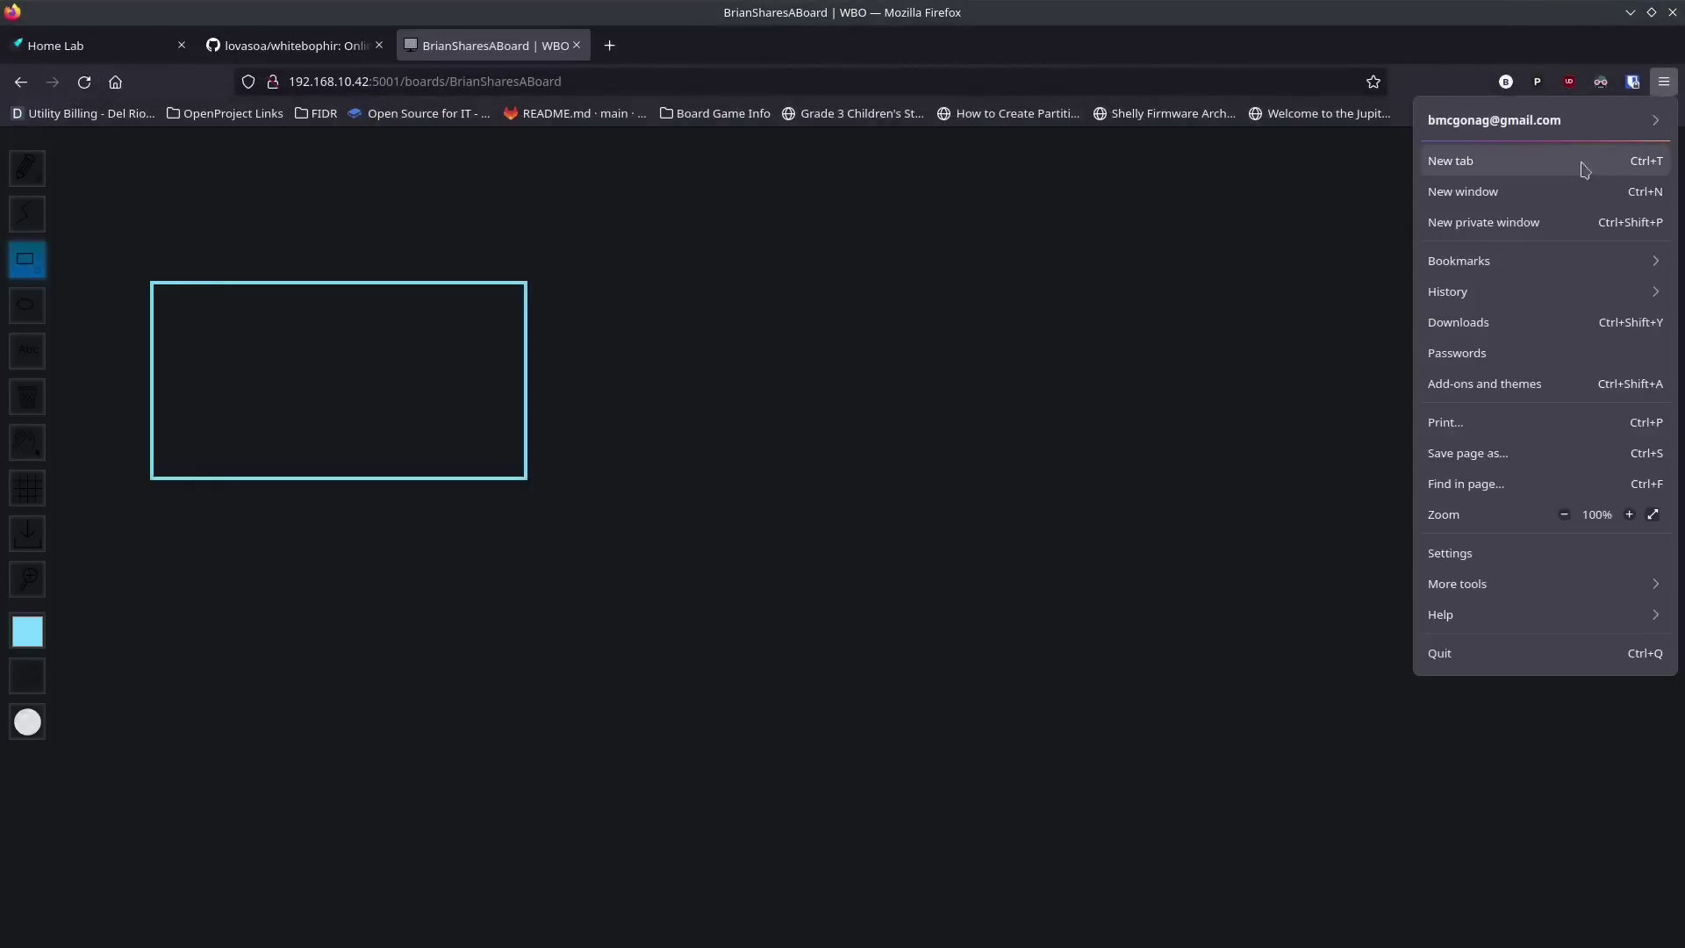
pyautogui.click(1492, 221)
pyautogui.moveTo(807, 15); pyautogui.dragTo(1684, 351)
pyautogui.moveTo(727, 23); pyautogui.dragTo(3, 272)
pyautogui.click(521, 82)
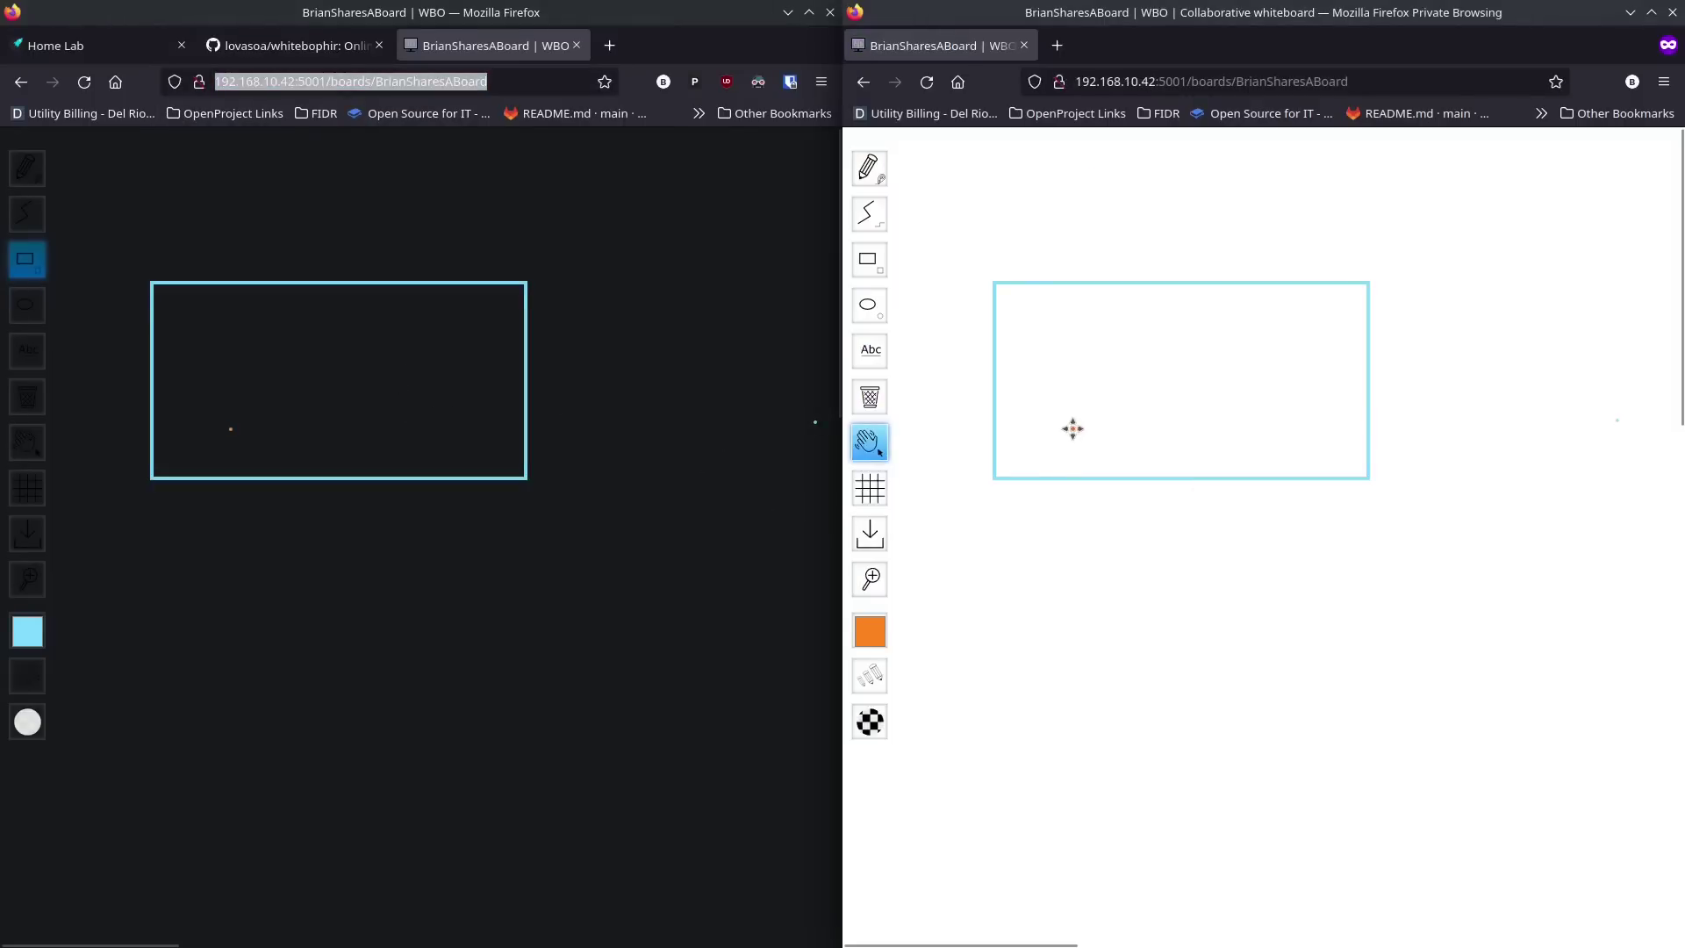
# Step: On the regular window's board, draw two crossing straight lines and a looping freehand pencil curve over the rectangle in light blue
pyautogui.click(43, 224)
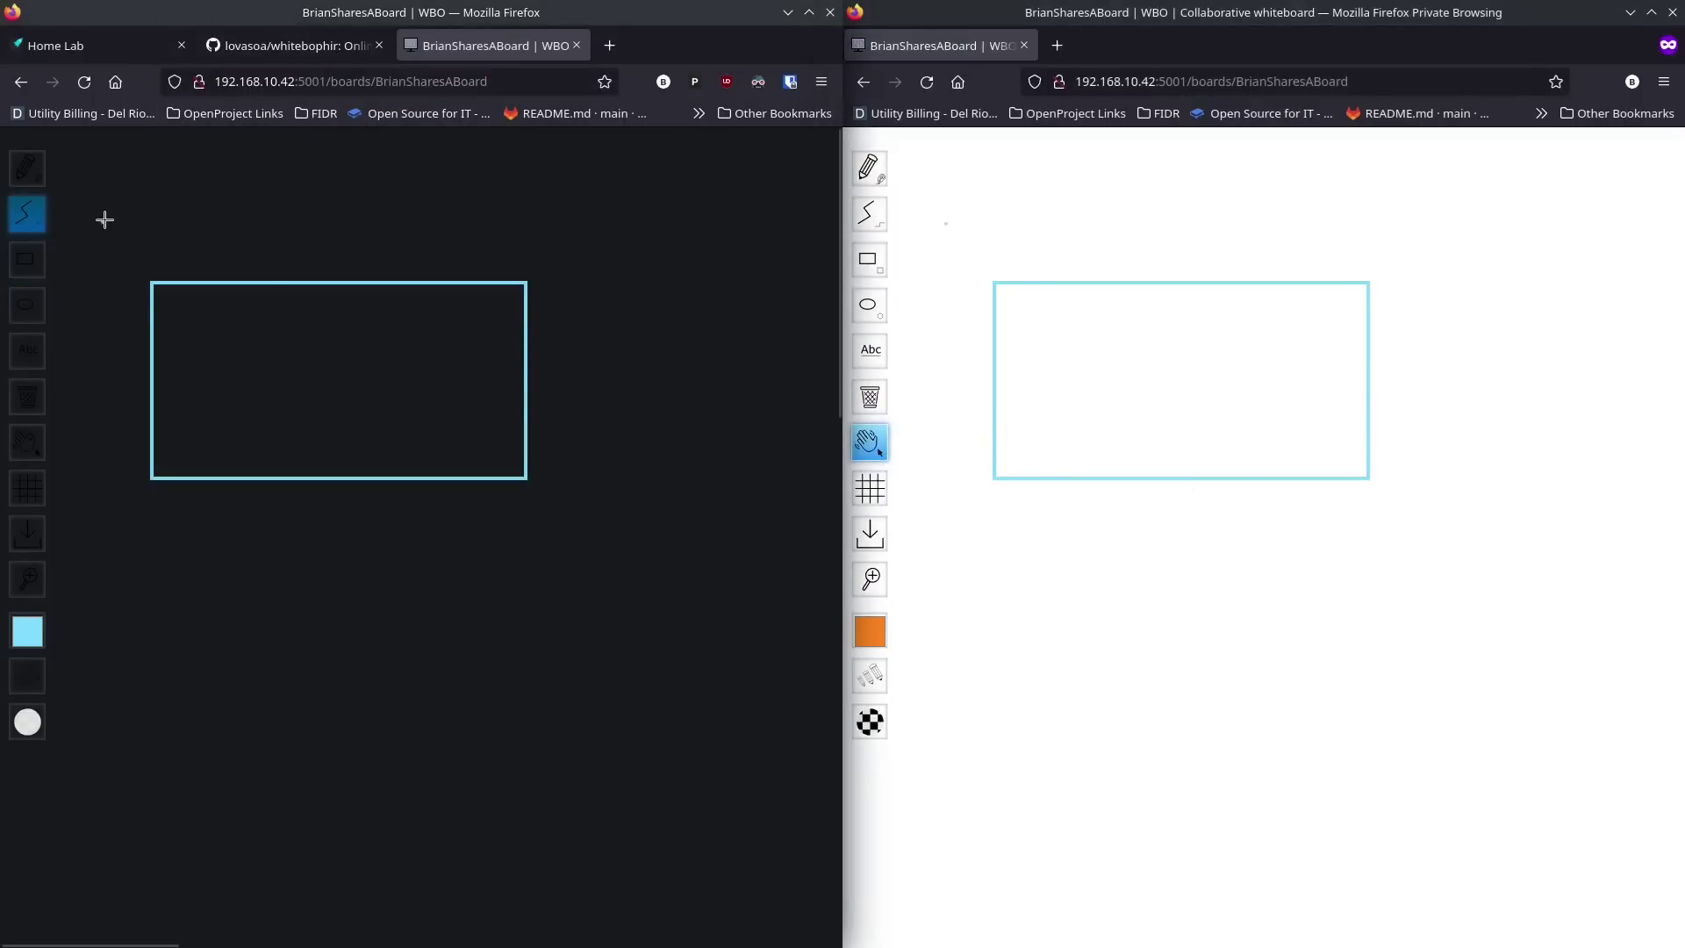
pyautogui.moveTo(107, 226)
pyautogui.mouseDown()
pyautogui.moveTo(220, 204)
pyautogui.moveTo(358, 504)
pyautogui.moveTo(500, 600)
pyautogui.mouseUp()
pyautogui.moveTo(421, 332)
pyautogui.mouseDown()
pyautogui.moveTo(523, 279)
pyautogui.moveTo(98, 524)
pyautogui.mouseUp()
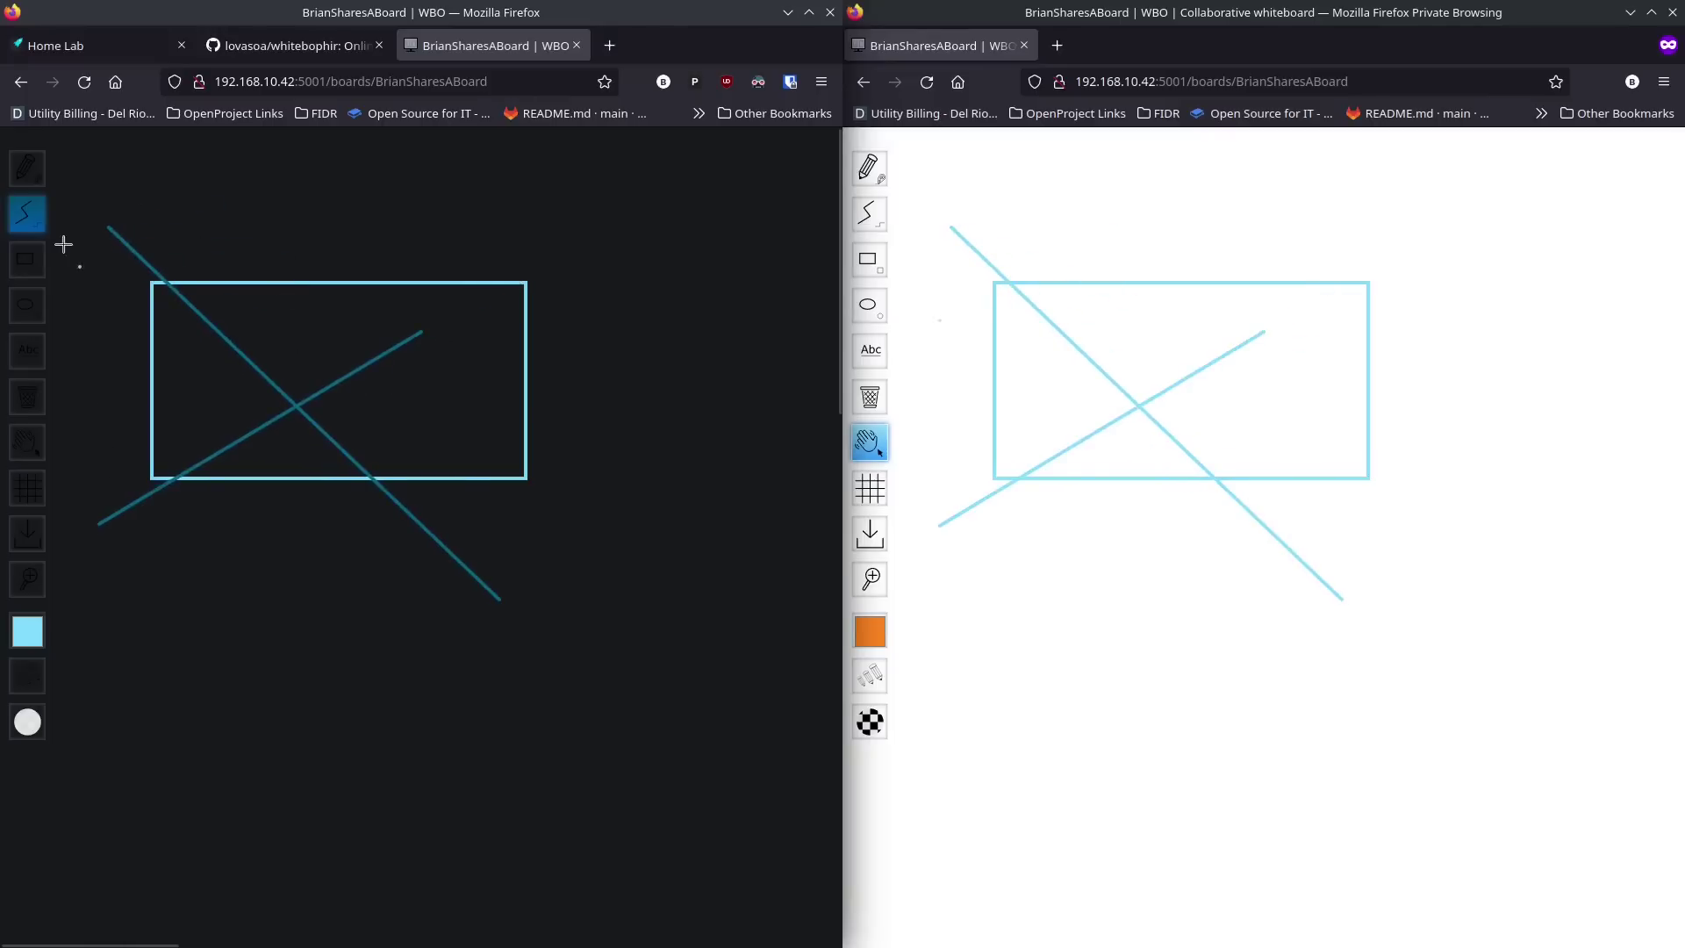
pyautogui.click(28, 168)
pyautogui.moveTo(272, 218)
pyautogui.mouseDown()
pyautogui.moveTo(365, 240)
pyautogui.moveTo(269, 561)
pyautogui.moveTo(518, 678)
pyautogui.moveTo(667, 464)
pyautogui.moveTo(391, 391)
pyautogui.moveTo(403, 320)
pyautogui.moveTo(362, 516)
pyautogui.moveTo(416, 436)
pyautogui.moveTo(351, 390)
pyautogui.mouseUp()
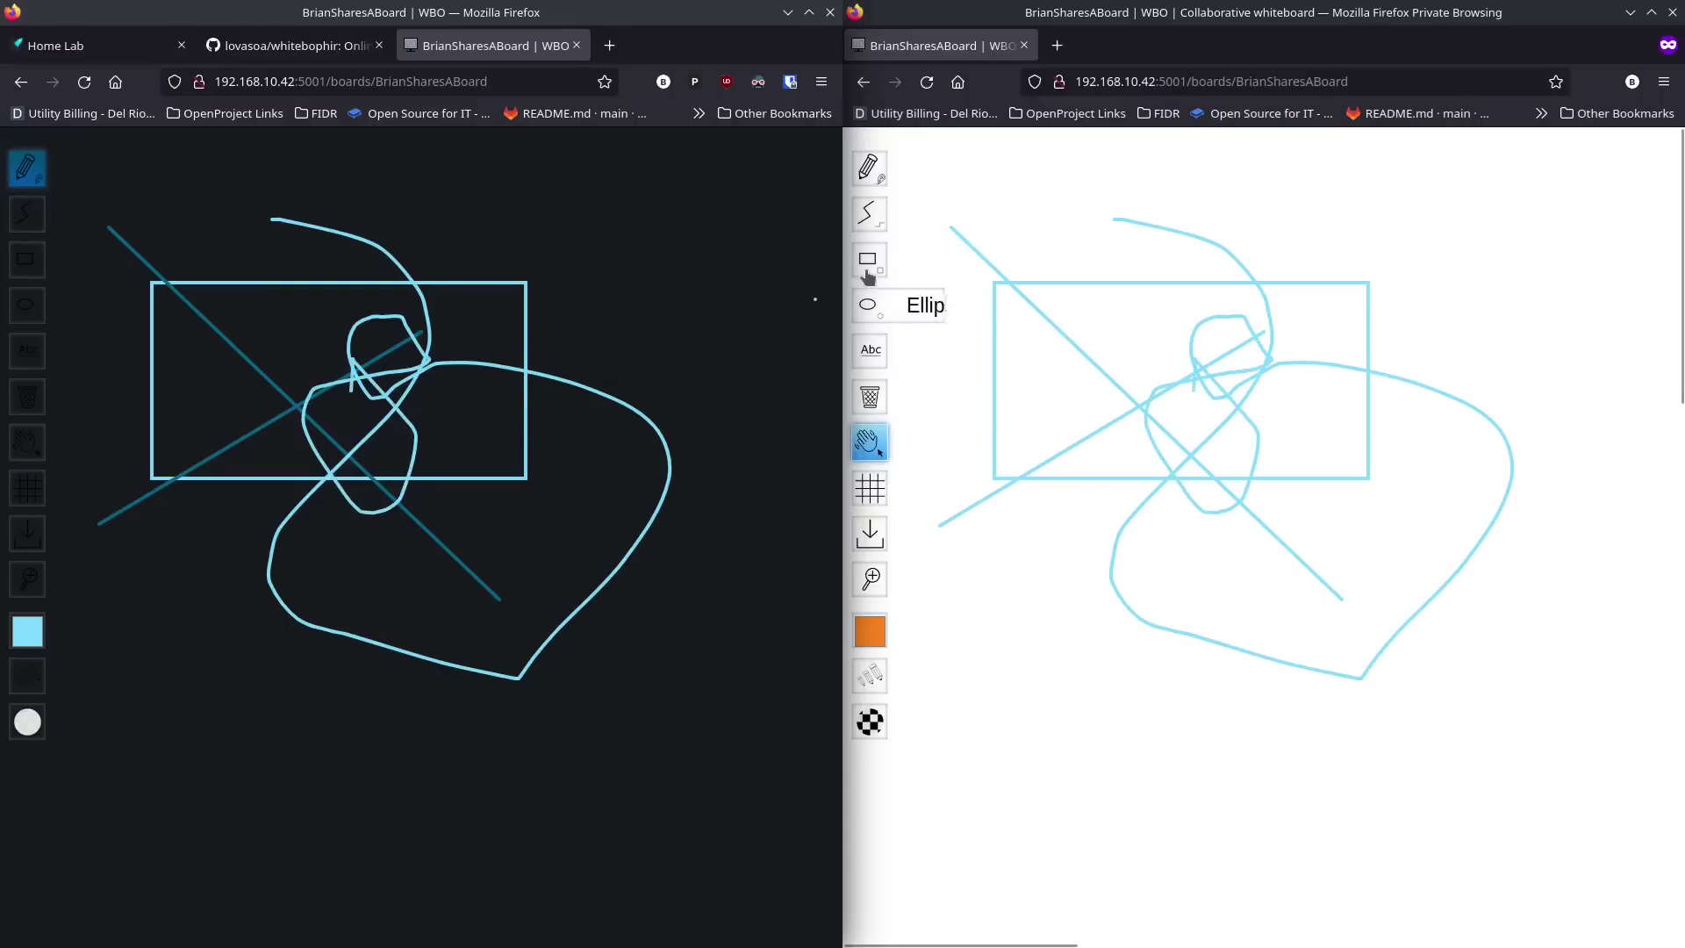
# Step: In the private window, draw a wide orange rectangle below the blue one and a tall narrow orange rectangle crossing it
pyautogui.press('r')
pyautogui.moveTo(964, 481); pyautogui.dragTo(1347, 668)
pyautogui.moveTo(1025, 796)
pyautogui.mouseDown()
pyautogui.moveTo(1062, 478)
pyautogui.moveTo(1145, 328)
pyautogui.mouseUp()
# Step: Cycle the board grid through lines, dots and off in the private window and again in the regular window
pyautogui.click(870, 488)
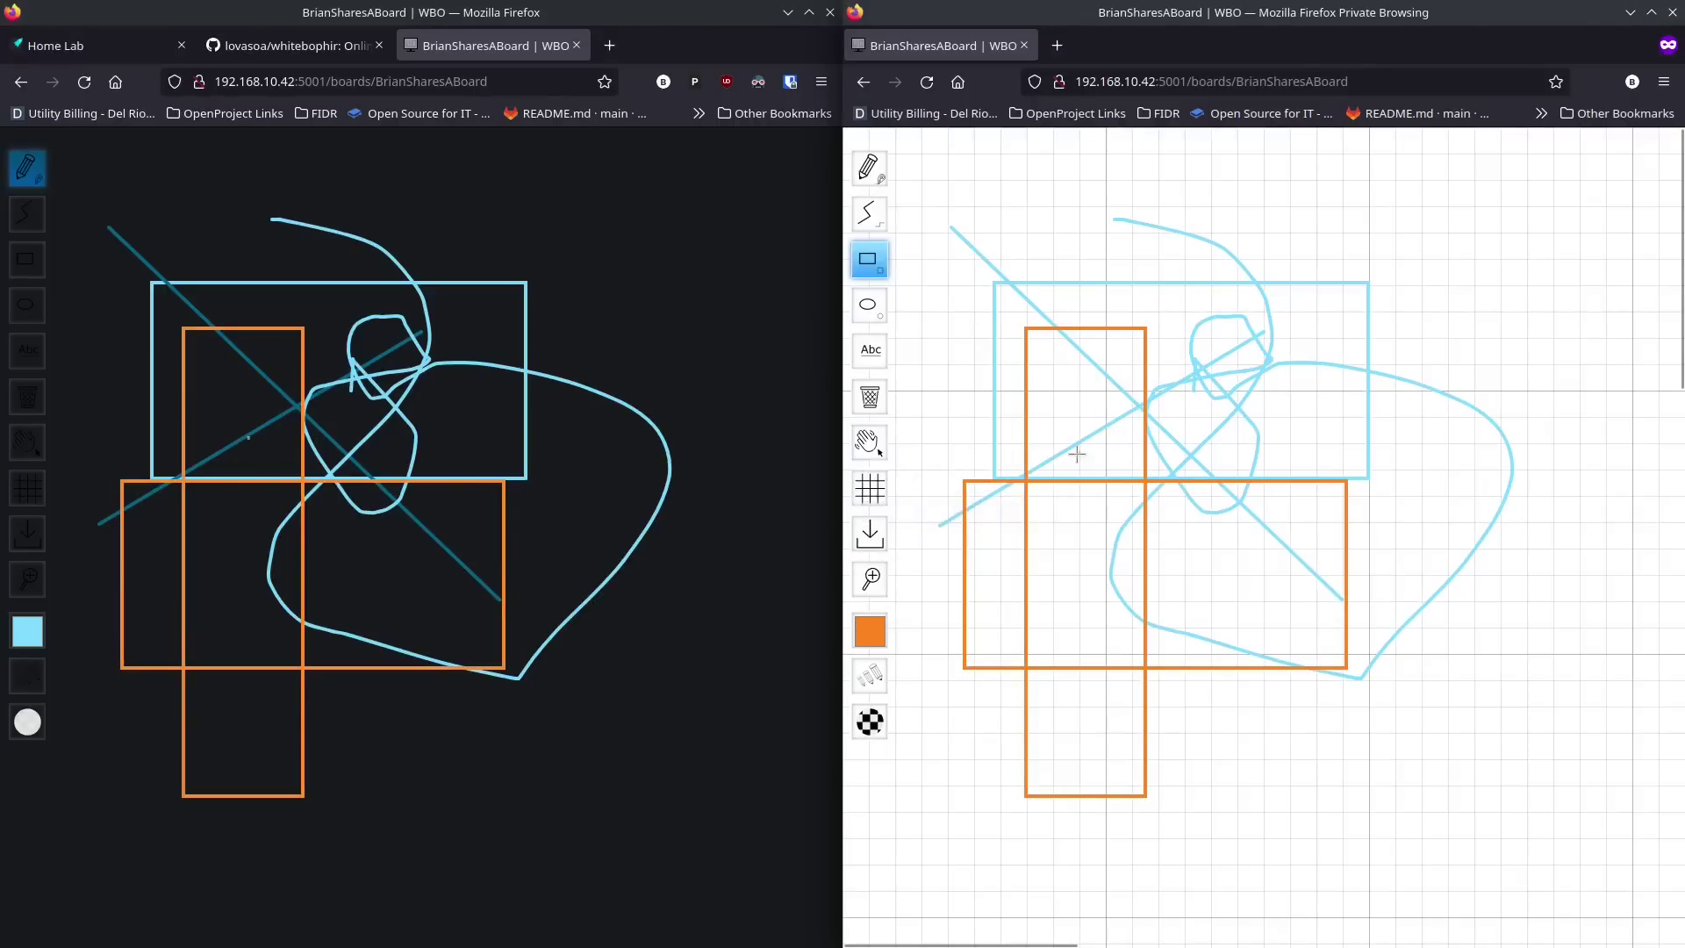
pyautogui.click(874, 495)
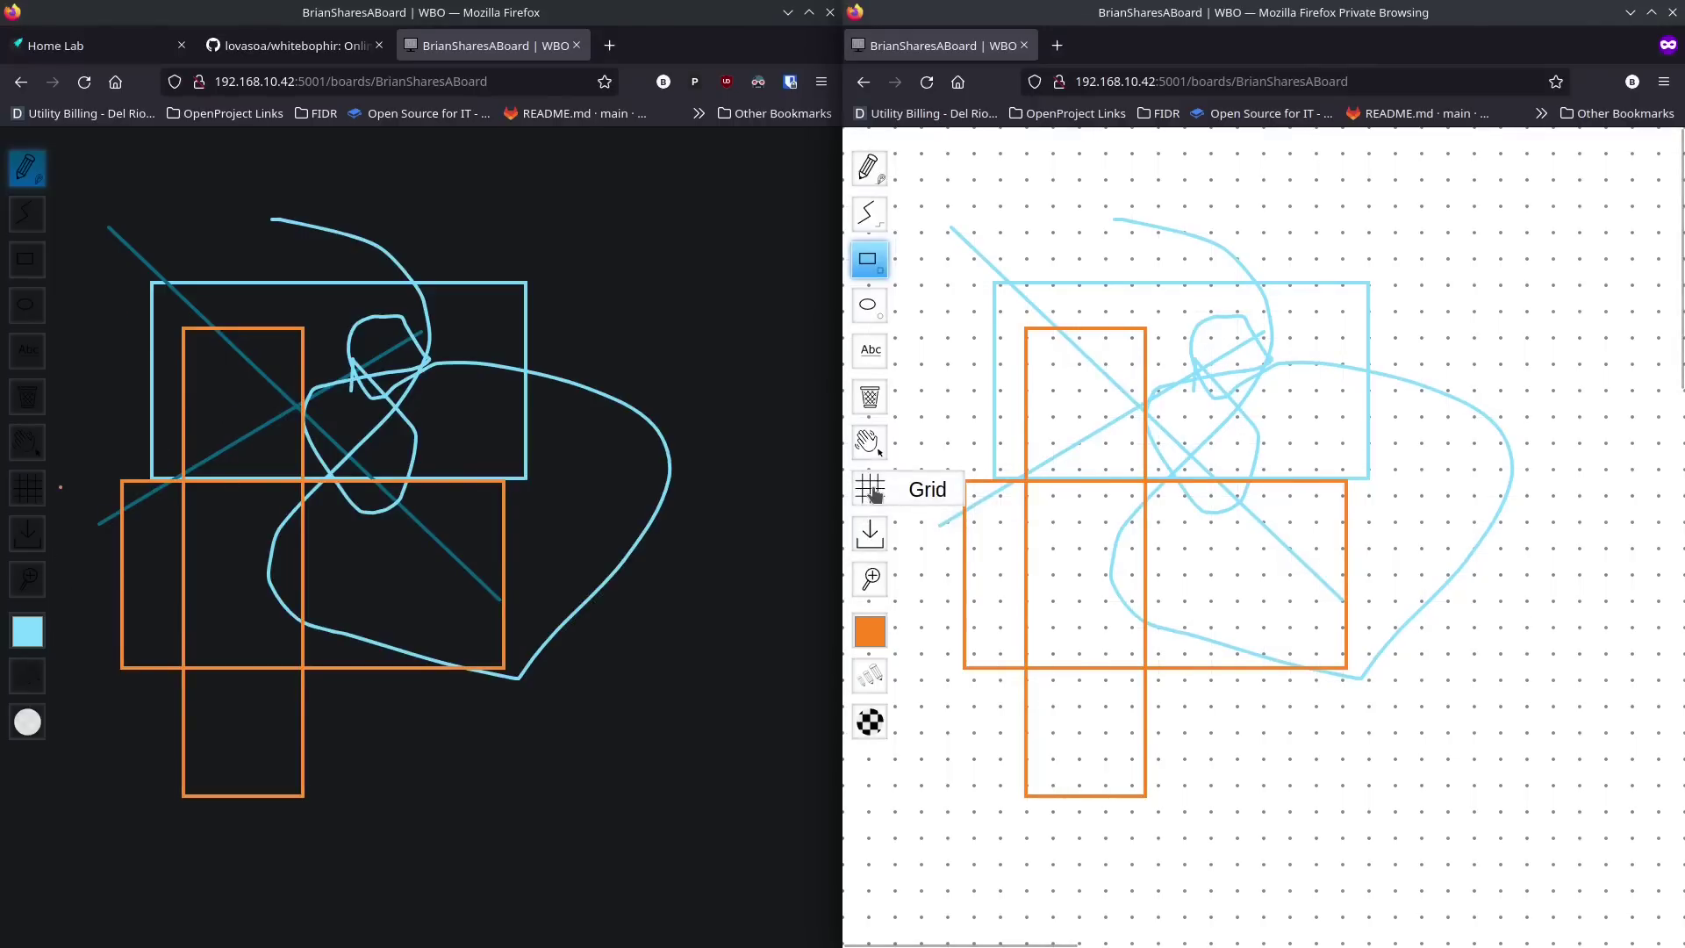
pyautogui.click(874, 495)
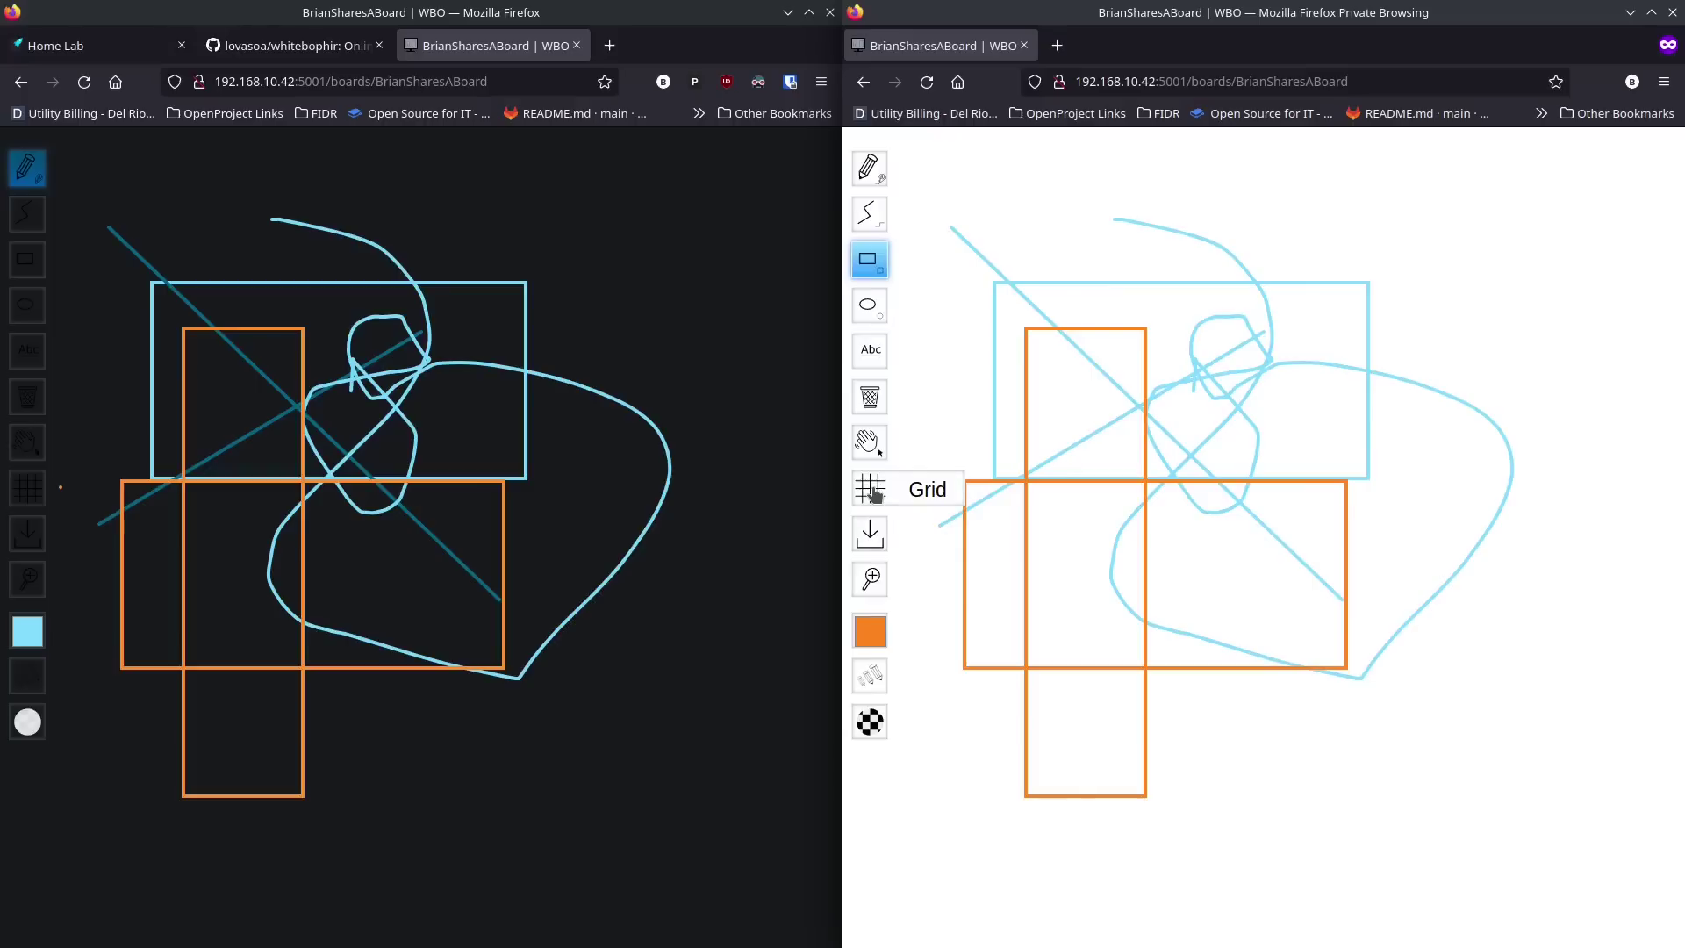
pyautogui.click(22, 498)
pyautogui.click(23, 498)
pyautogui.click(23, 498)
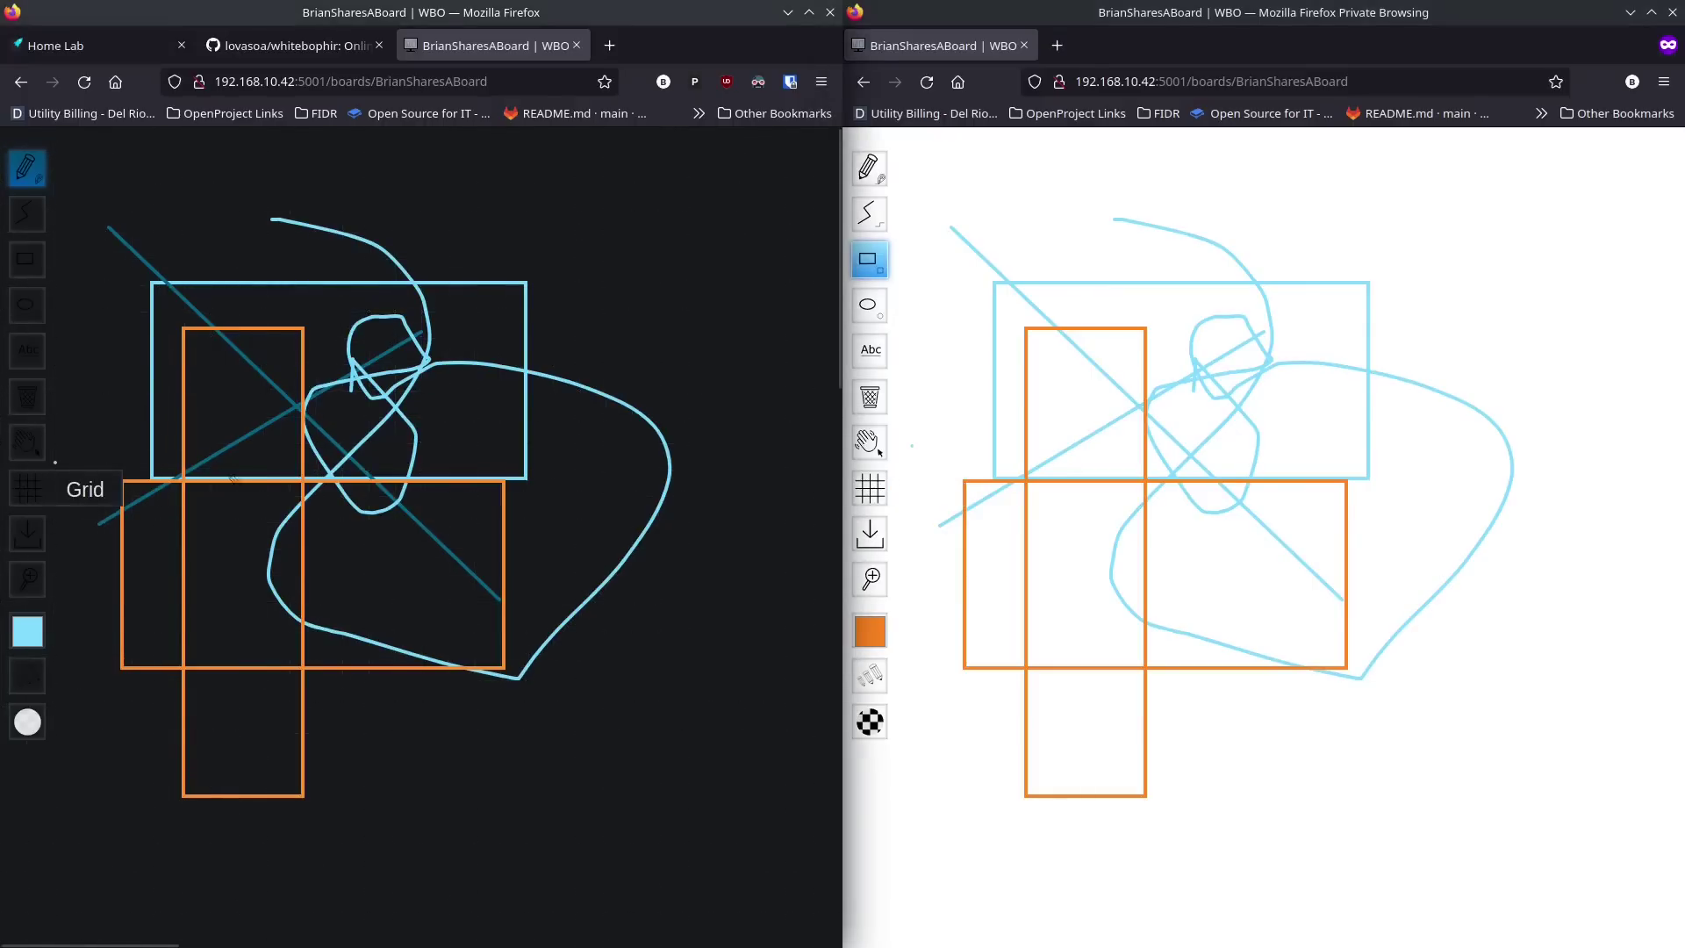
# Step: In the private window, add the orange text "We need this soon. Can you build it?" below the tall rectangle
pyautogui.click(877, 356)
pyautogui.click(982, 819)
pyautogui.write('We')
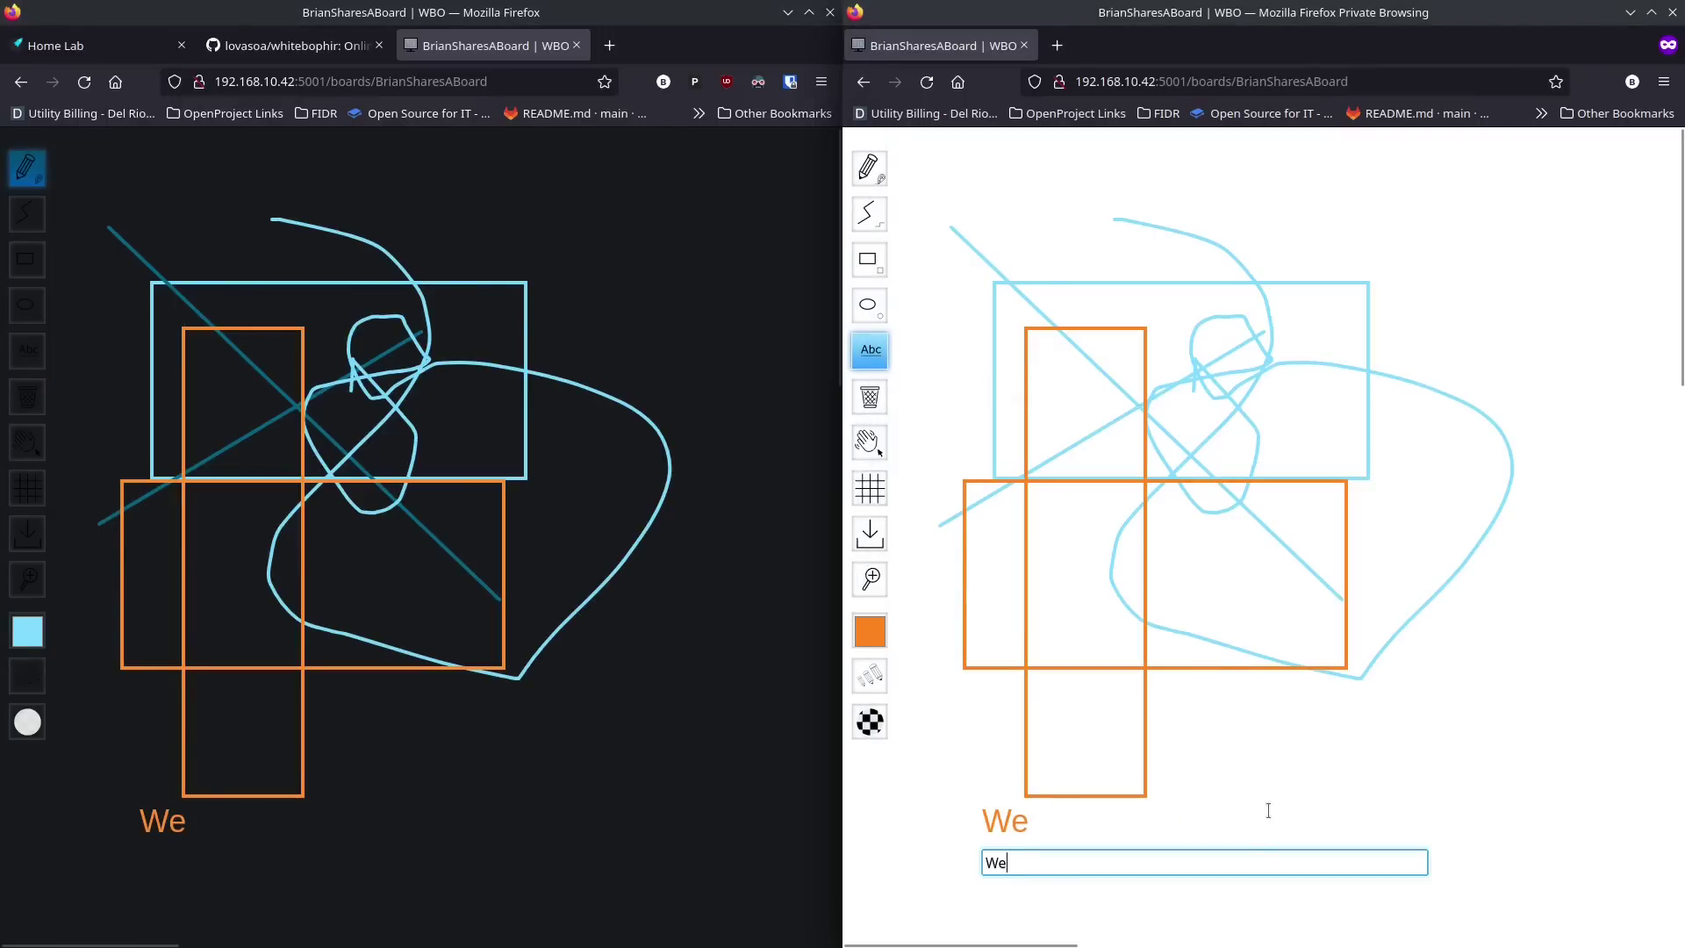
pyautogui.write(' need this ')
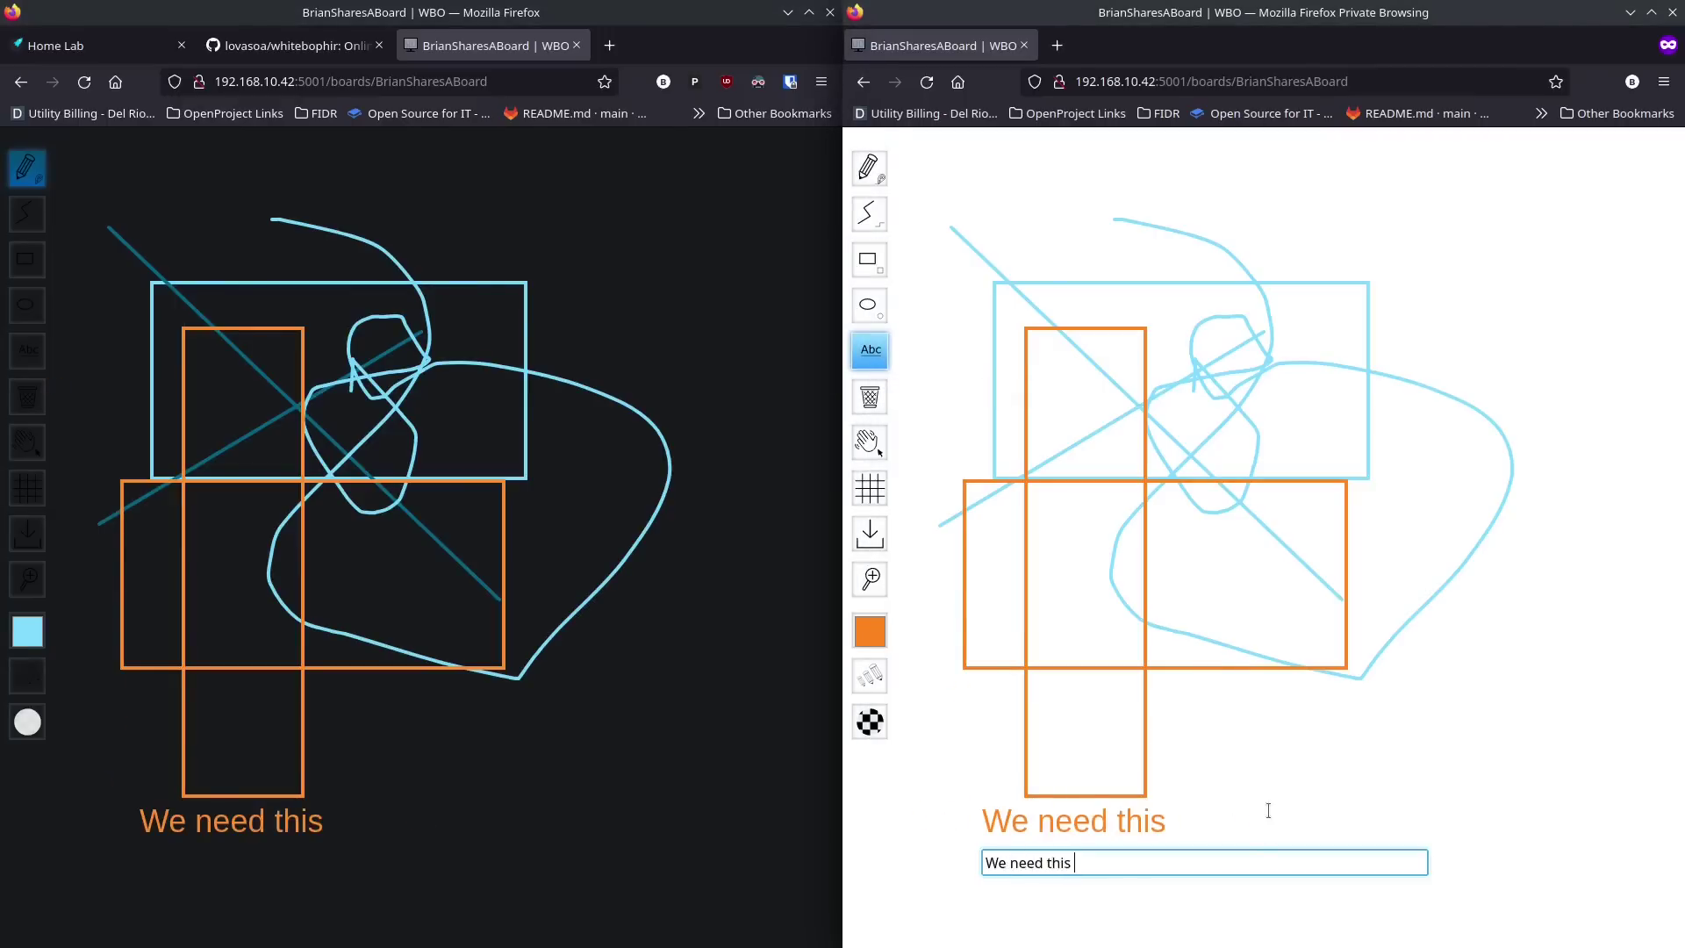
pyautogui.write('soon. Can you build it?')
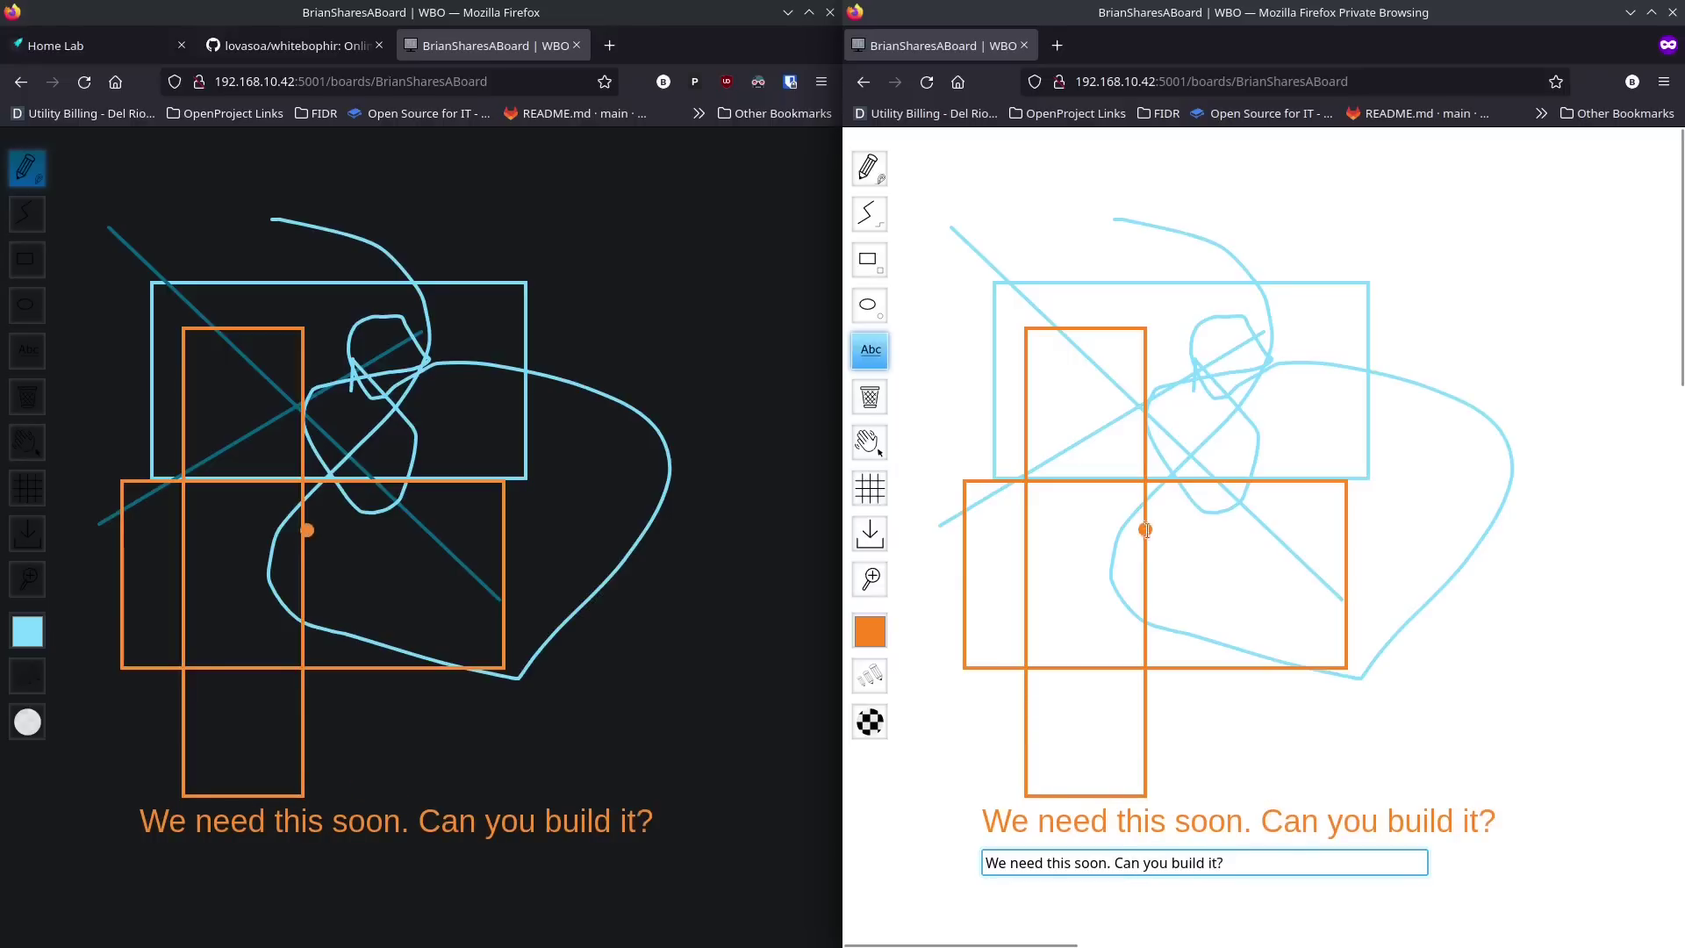
pyautogui.click(1437, 678)
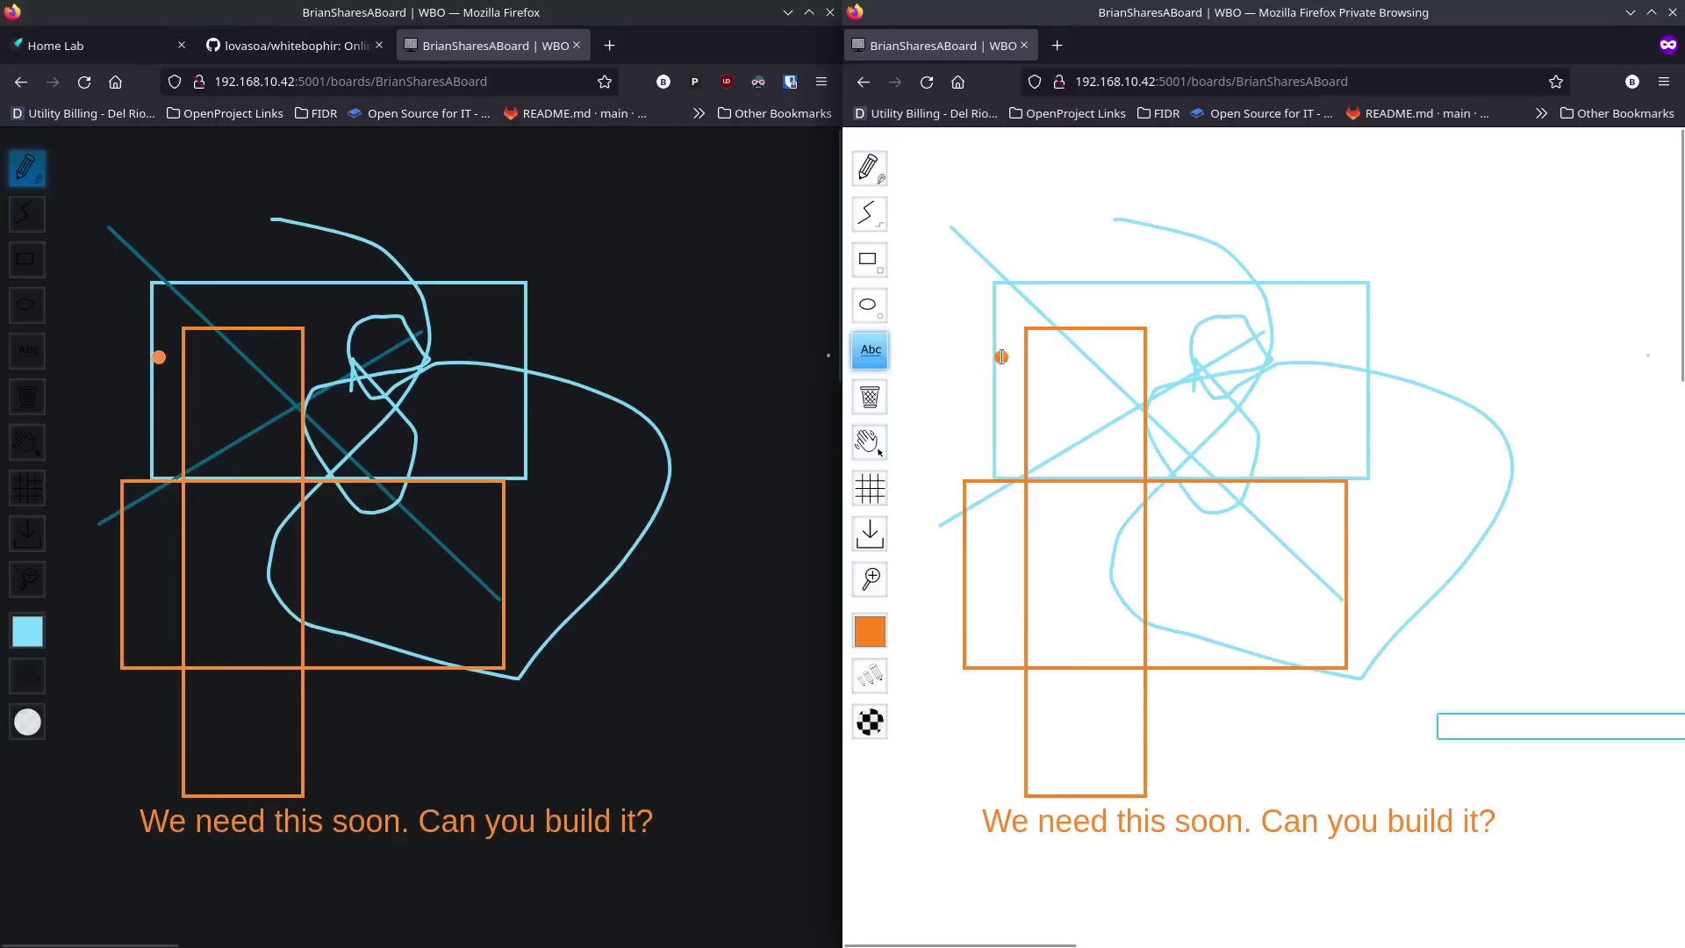
pyautogui.click(876, 367)
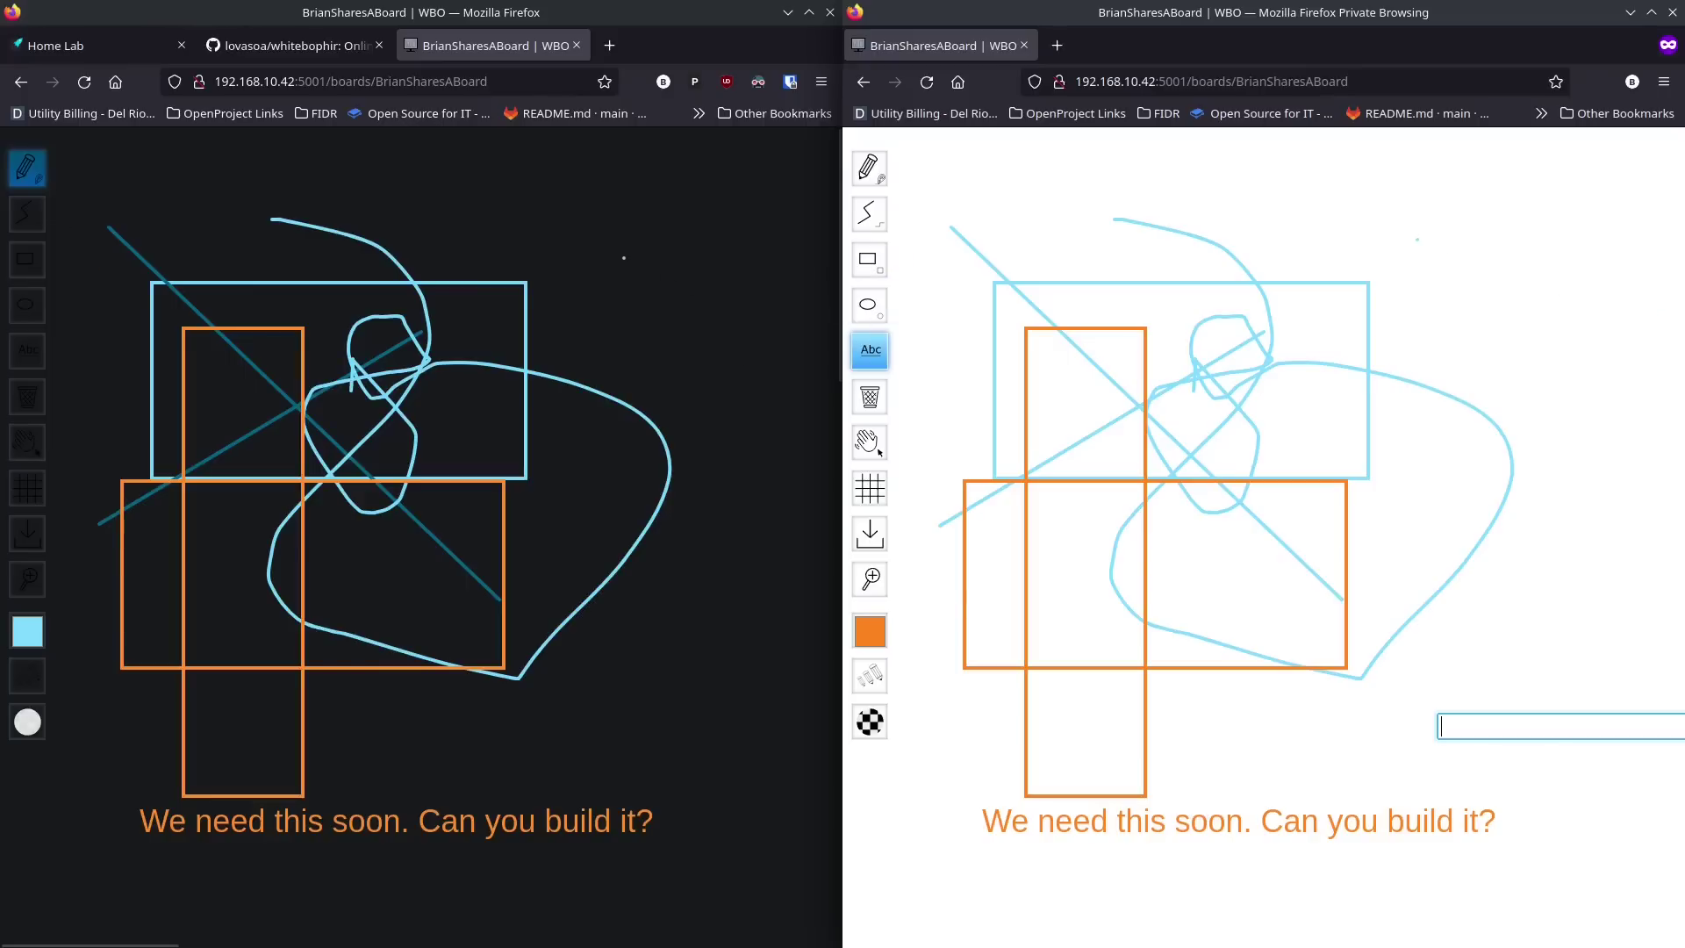
# Step: In the regular window, change the drawing color to gray and draw a looping freehand pencil curve across the existing shapes
pyautogui.moveTo(872, 639)
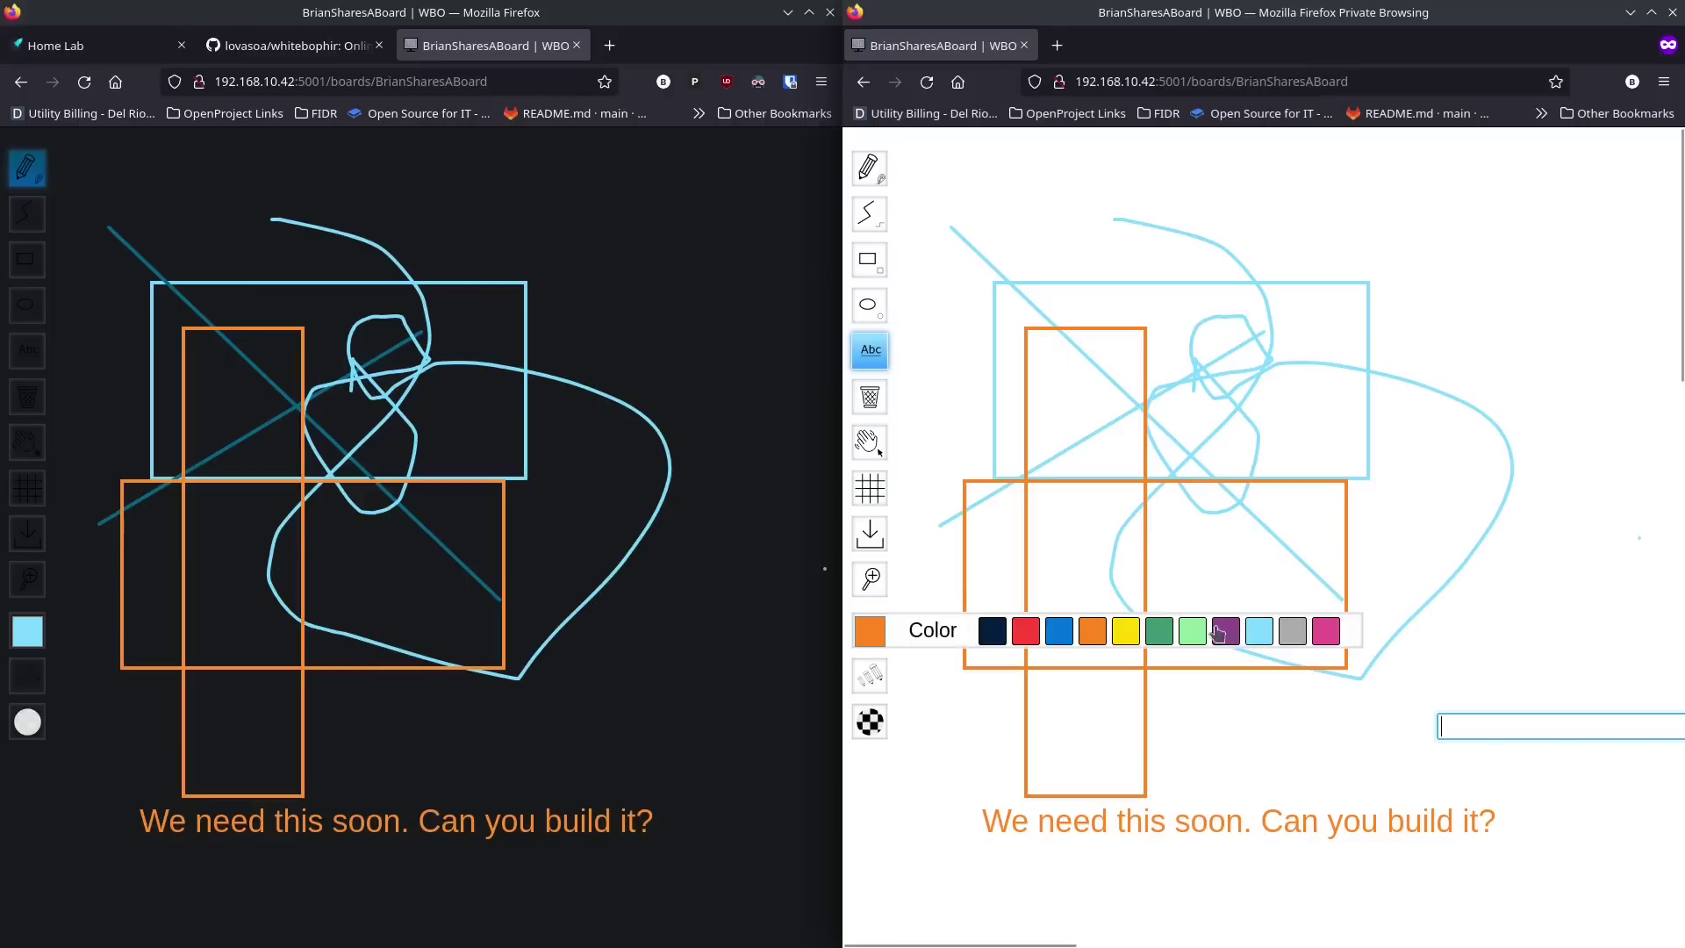
pyautogui.moveTo(37, 630)
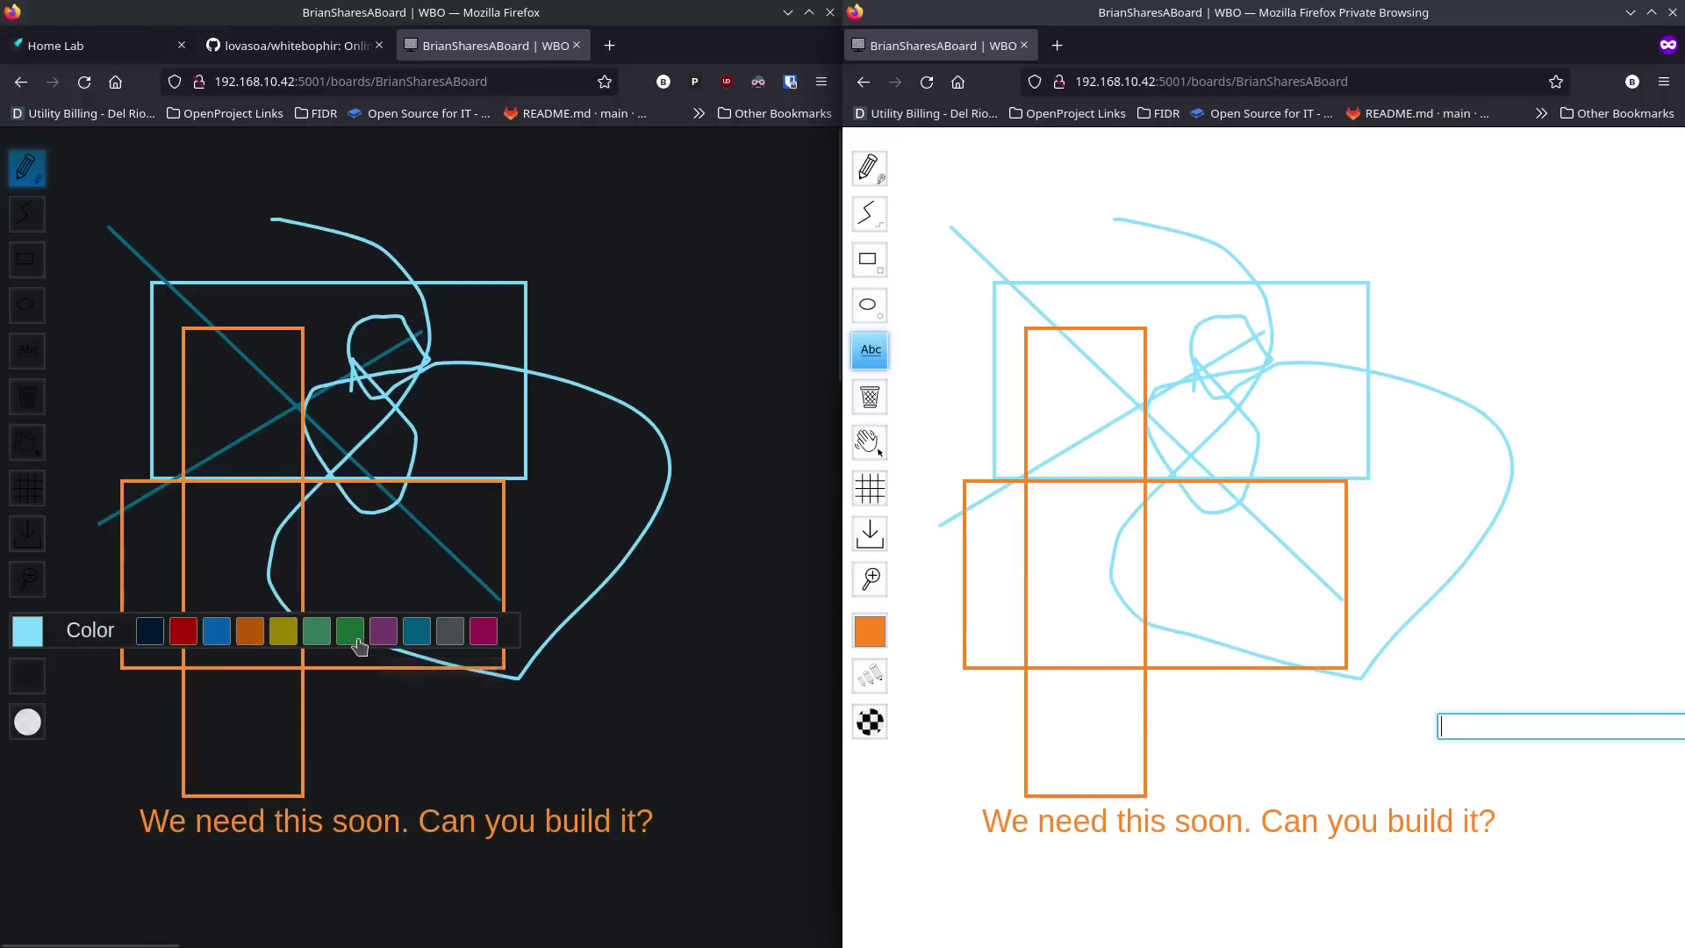
pyautogui.click(447, 639)
pyautogui.moveTo(200, 187)
pyautogui.mouseDown()
pyautogui.moveTo(490, 413)
pyautogui.moveTo(551, 424)
pyautogui.moveTo(635, 295)
pyautogui.moveTo(604, 279)
pyautogui.moveTo(494, 300)
pyautogui.moveTo(423, 472)
pyautogui.moveTo(367, 526)
pyautogui.moveTo(322, 531)
pyautogui.moveTo(327, 463)
pyautogui.moveTo(393, 464)
pyautogui.mouseUp()
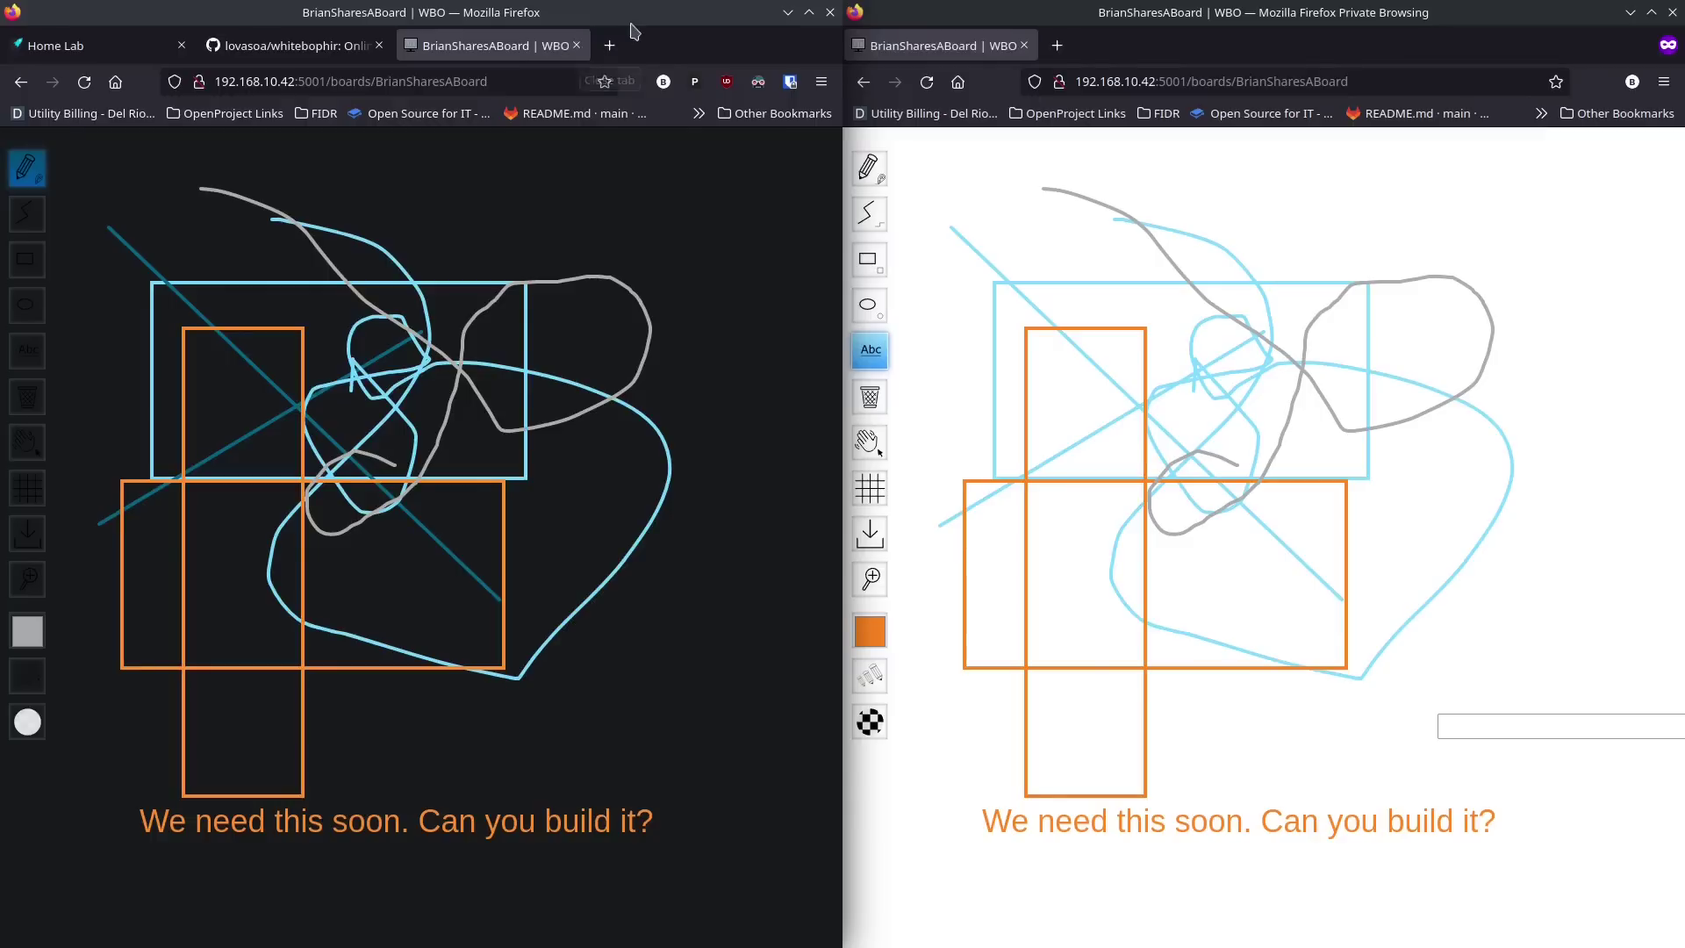
# Step: Maximize the regular window, open Nginx Proxy Manager from the Home Lab dashboard, and show its proxy hosts list
pyautogui.moveTo(674, 33); pyautogui.dragTo(1286, 11)
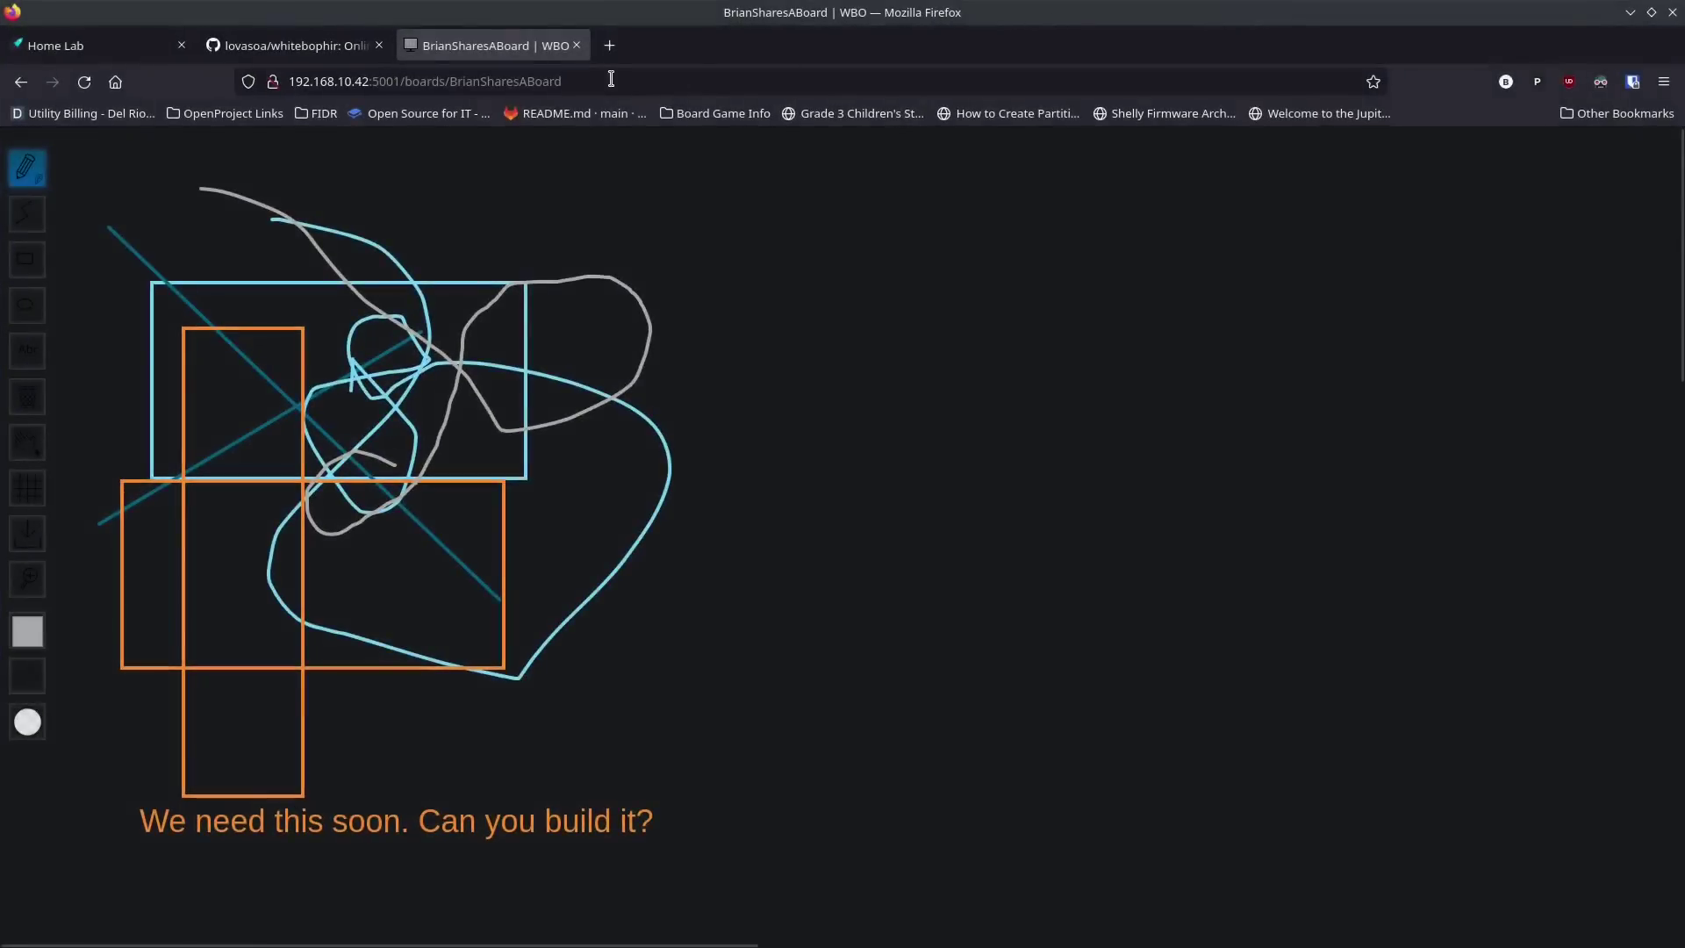
pyautogui.click(612, 46)
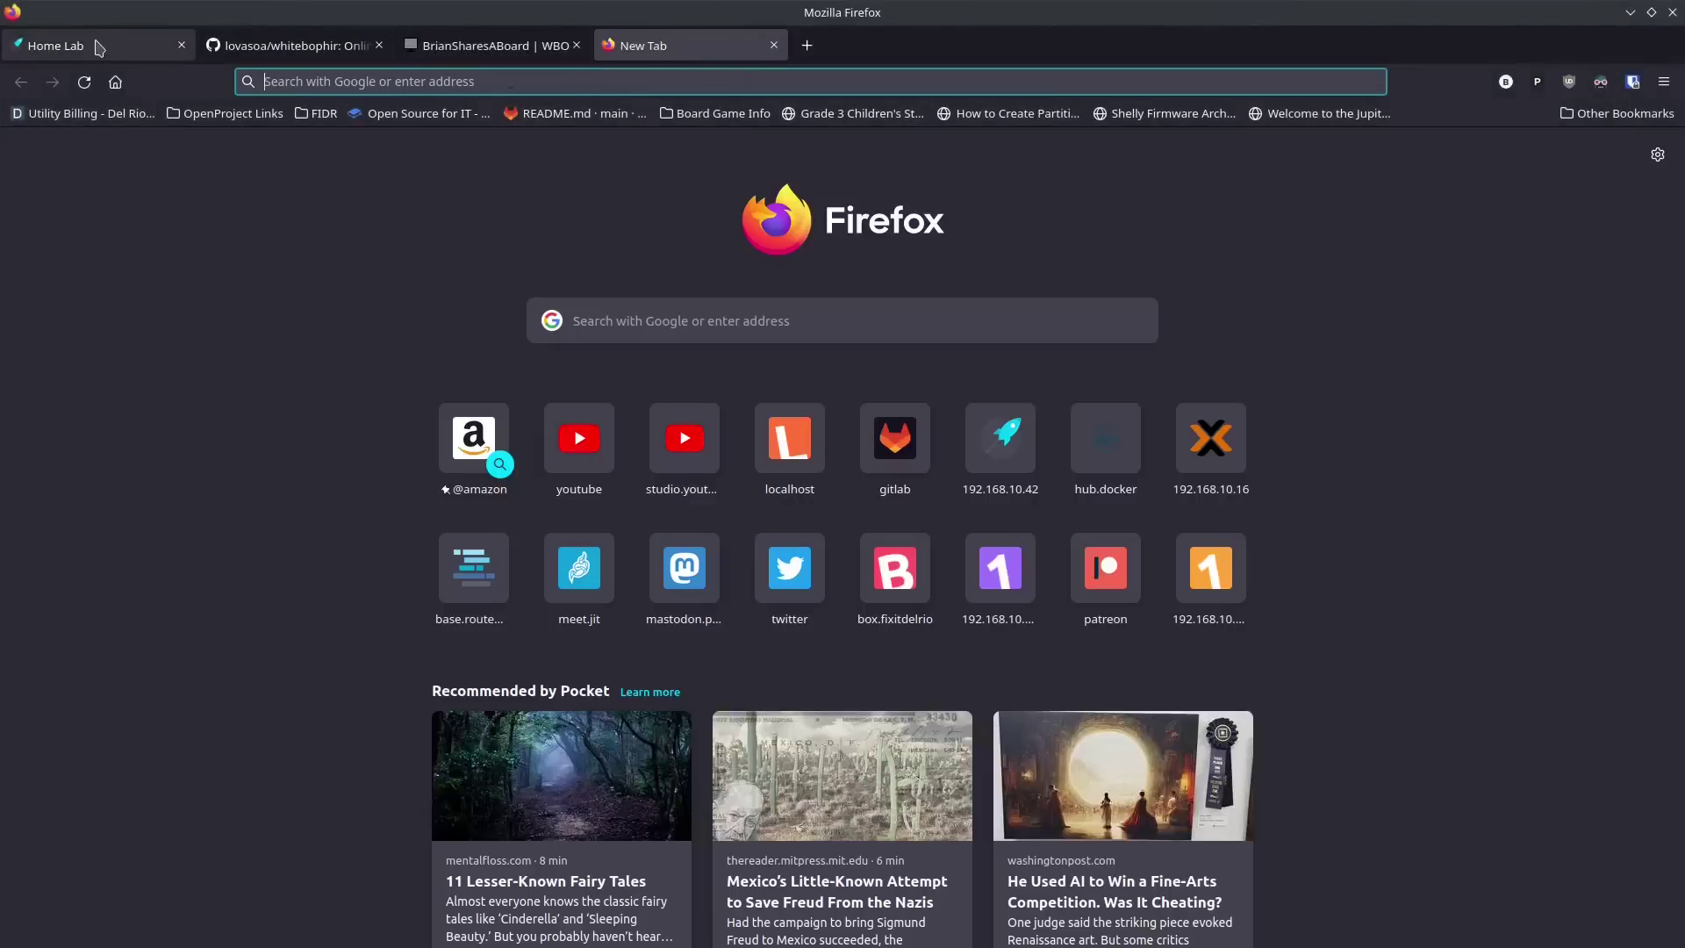
pyautogui.click(132, 46)
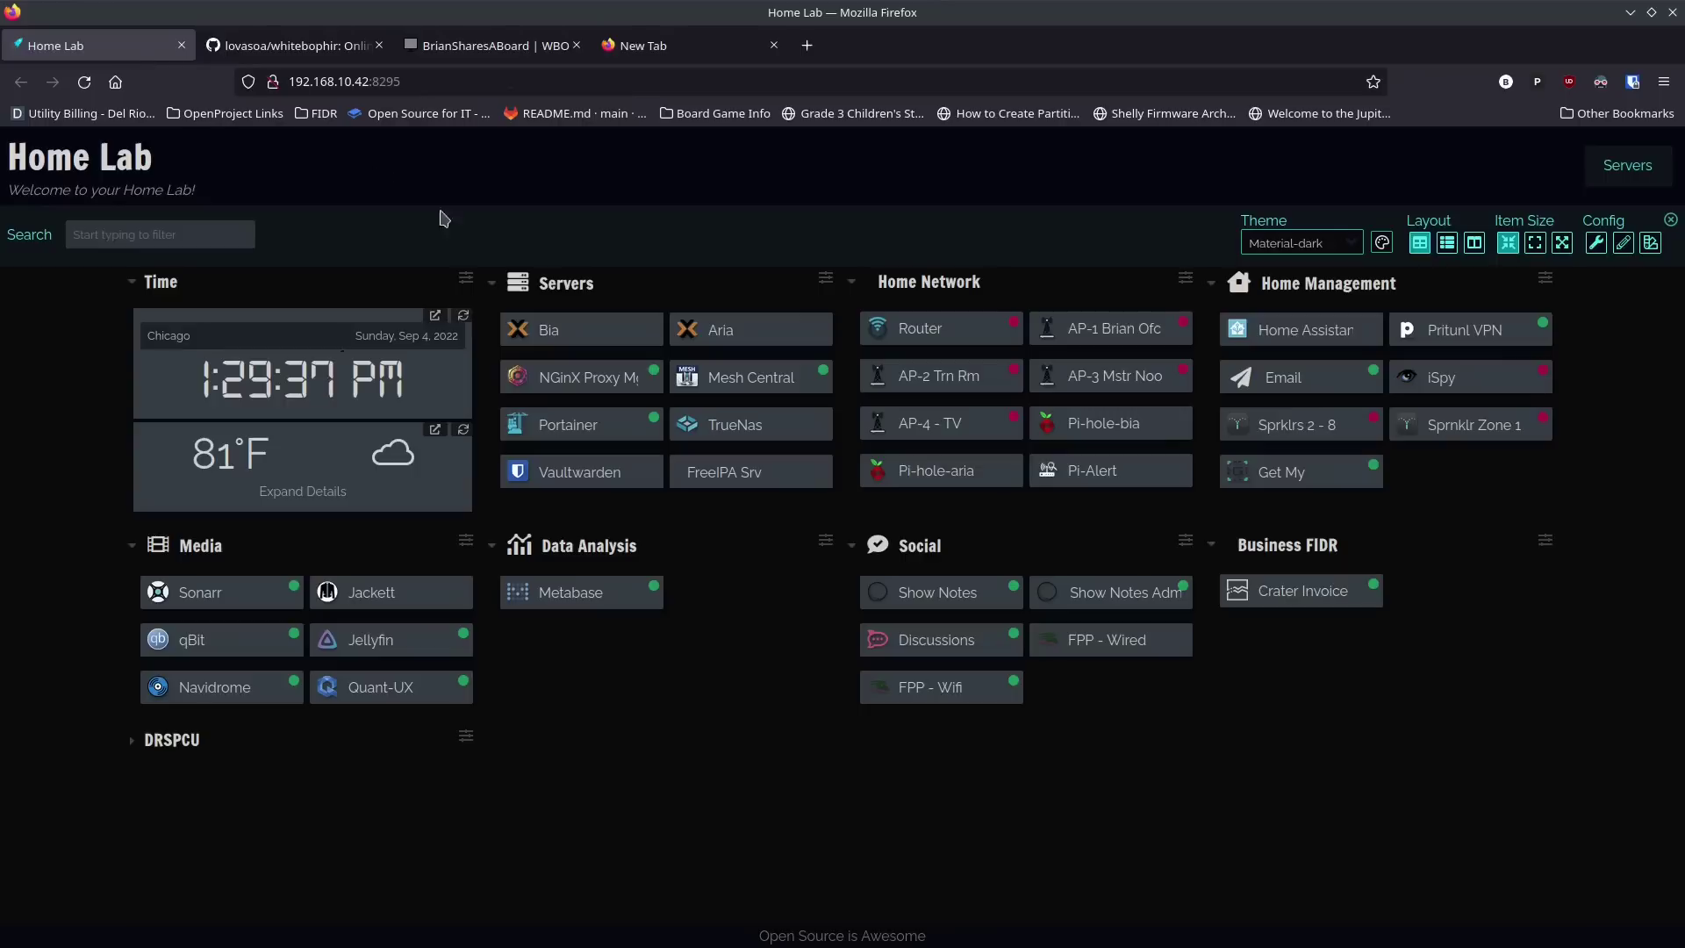
pyautogui.click(558, 387)
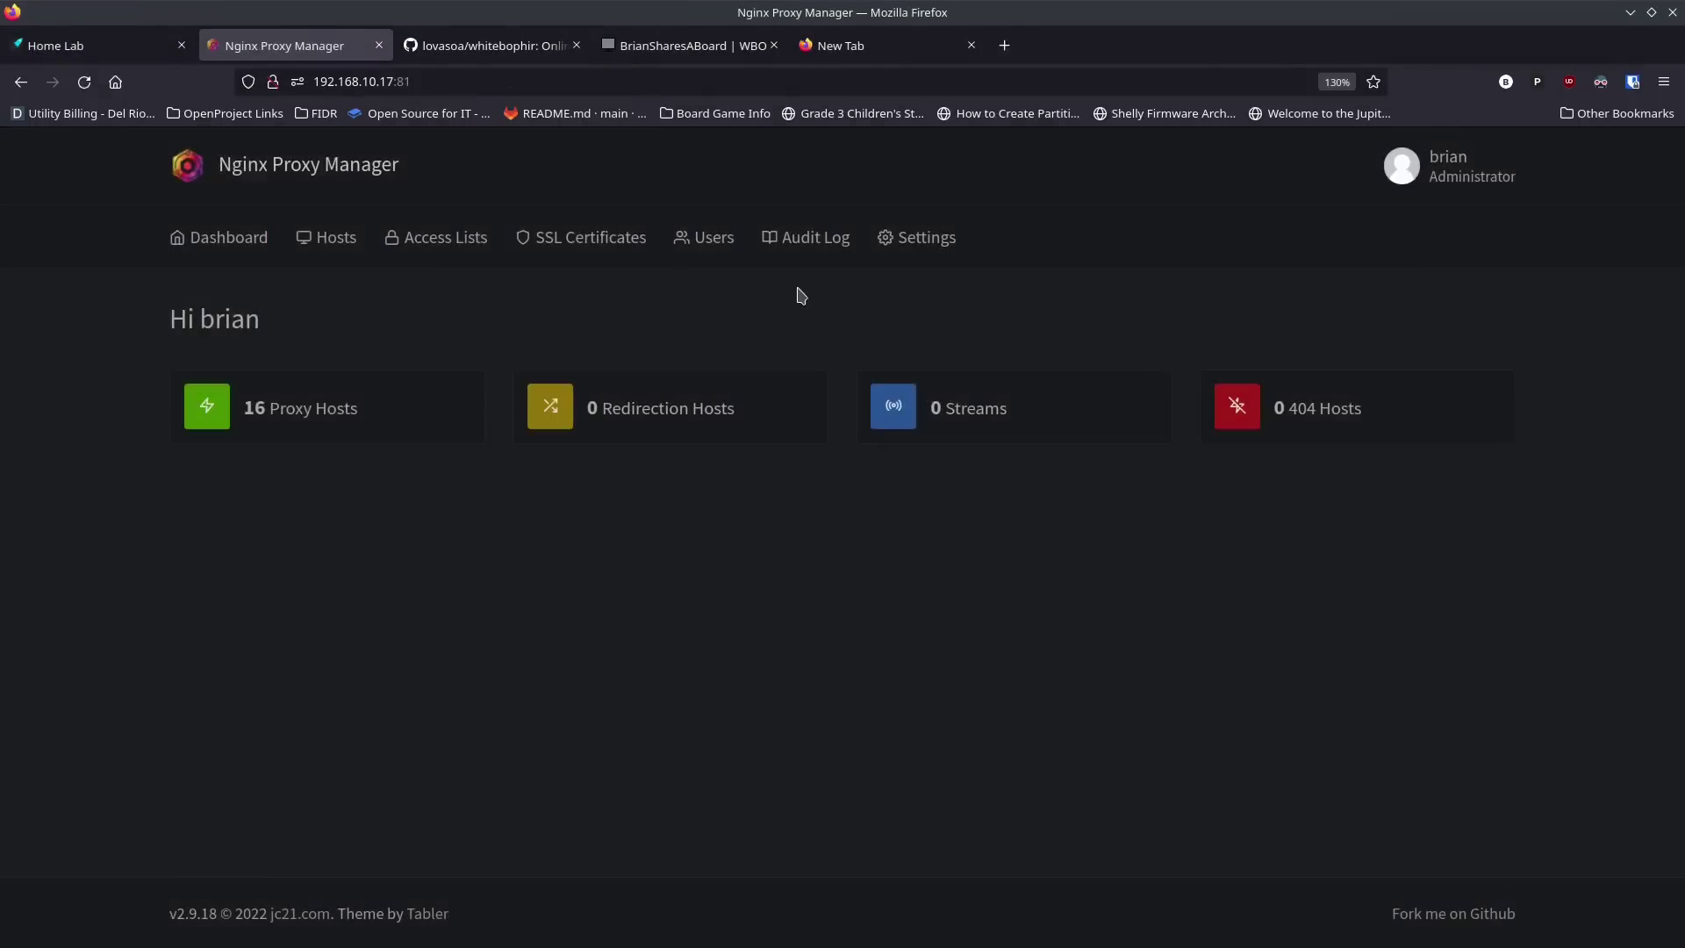
pyautogui.click(324, 417)
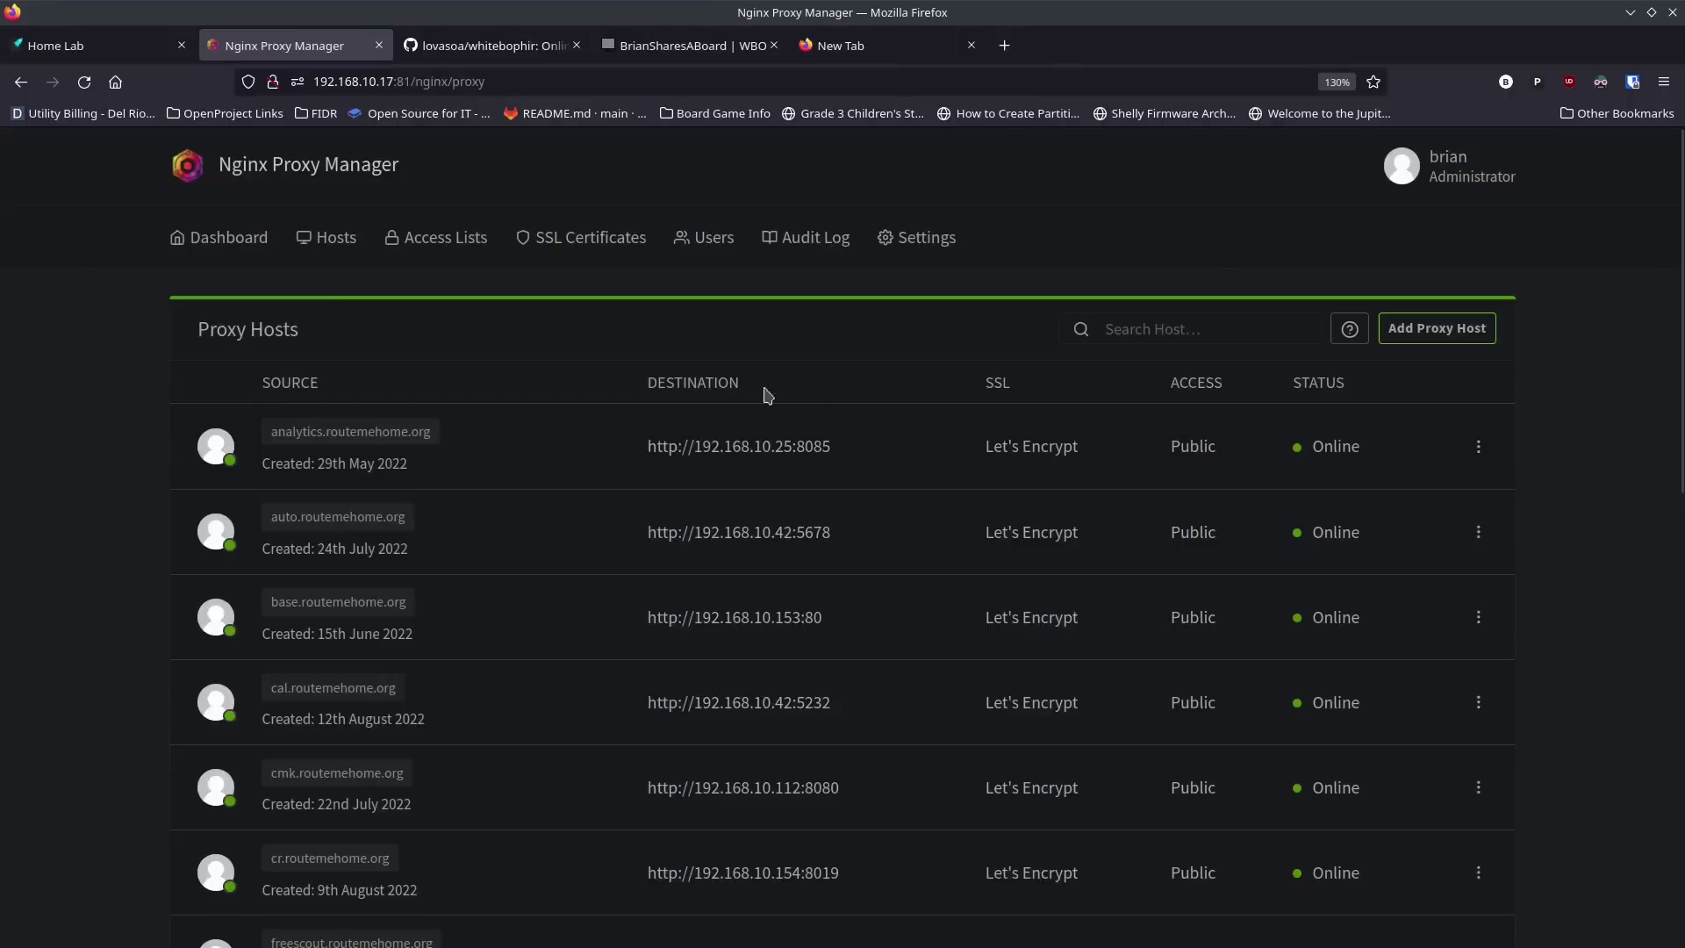
# Step: Start a new proxy host for draw.routemehome.org that forwards to 192.168.10.42 on port 5001
pyautogui.click(1437, 328)
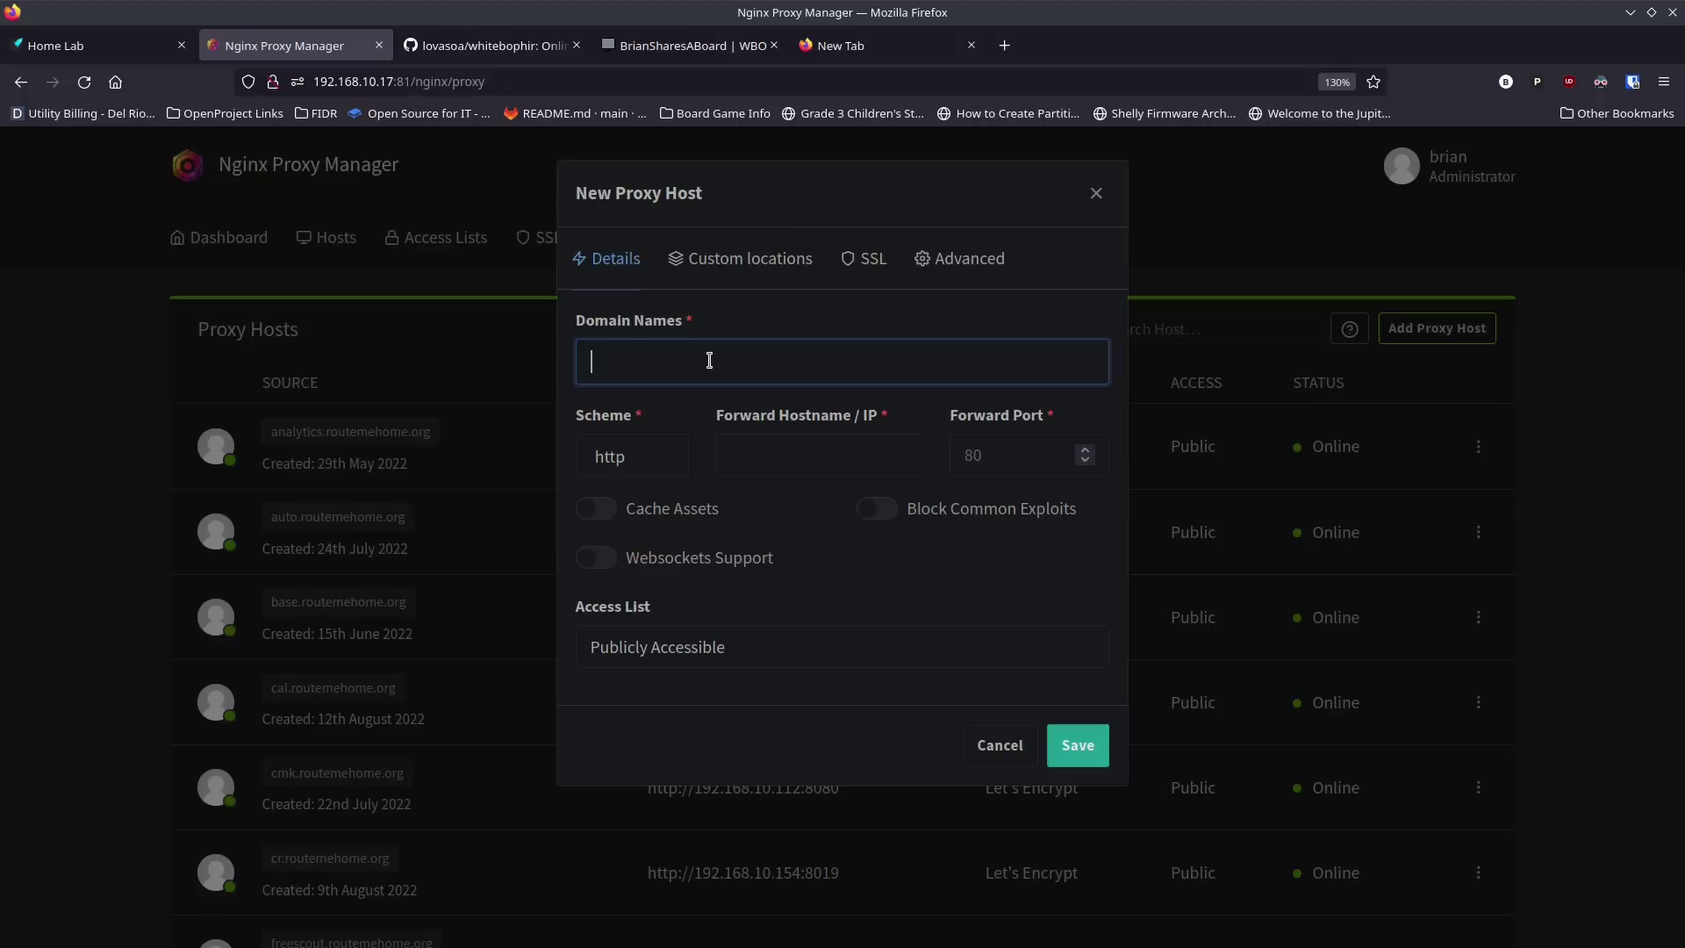
pyautogui.write('dr')
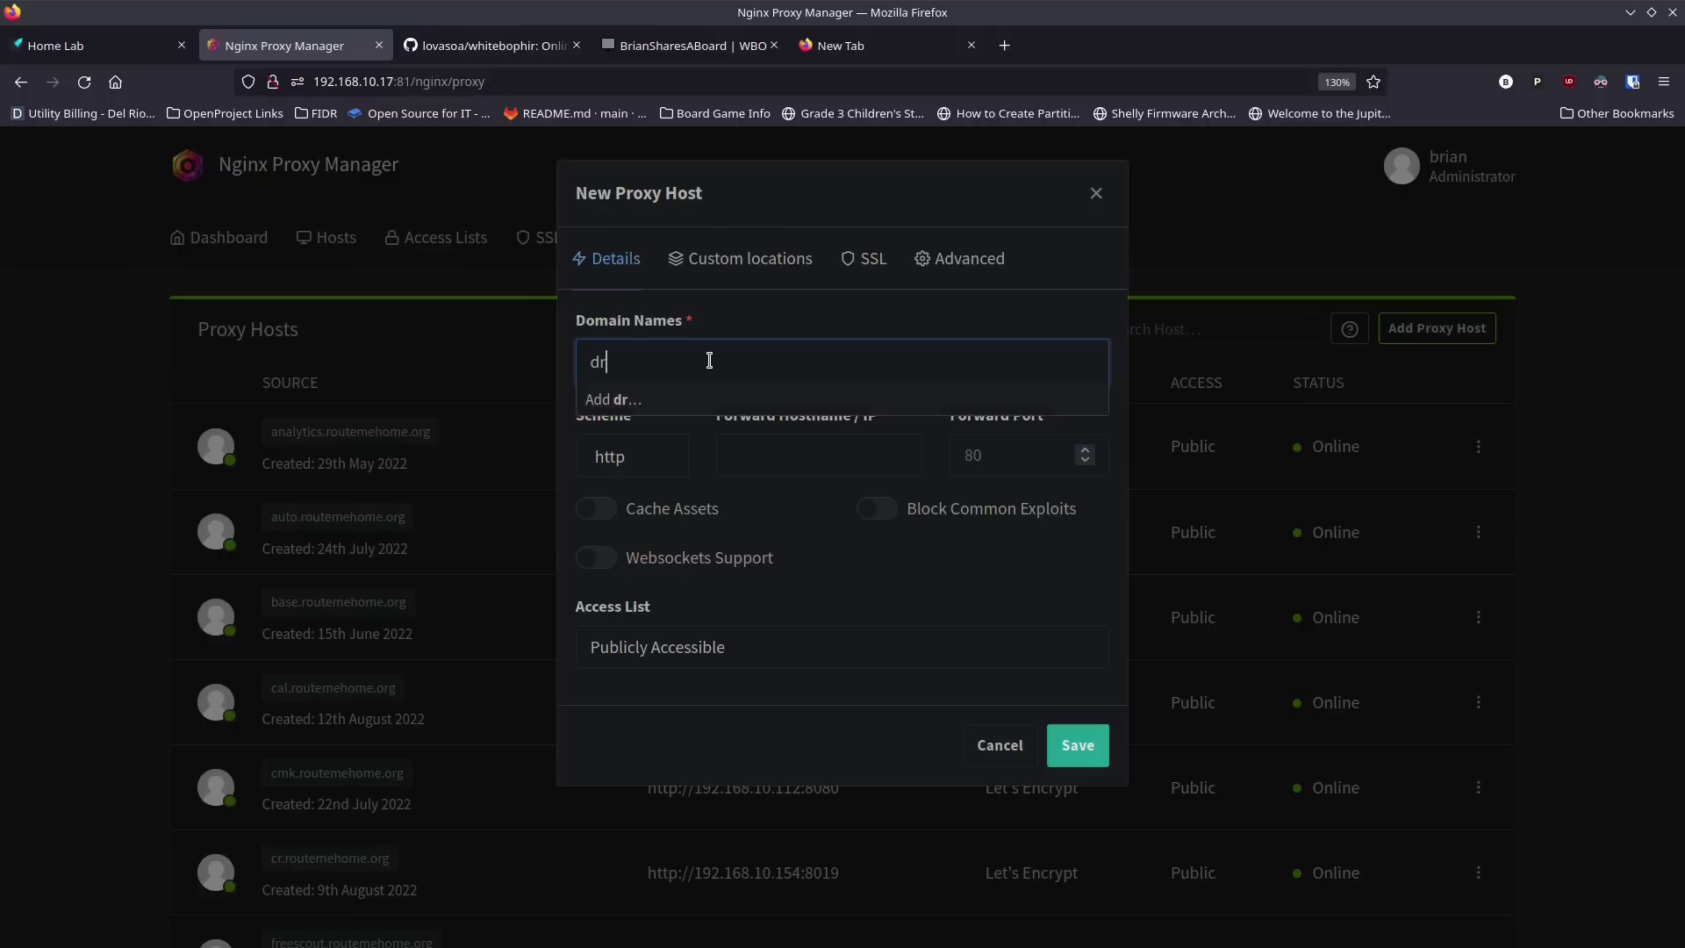
pyautogui.write('aw.routemehome.org')
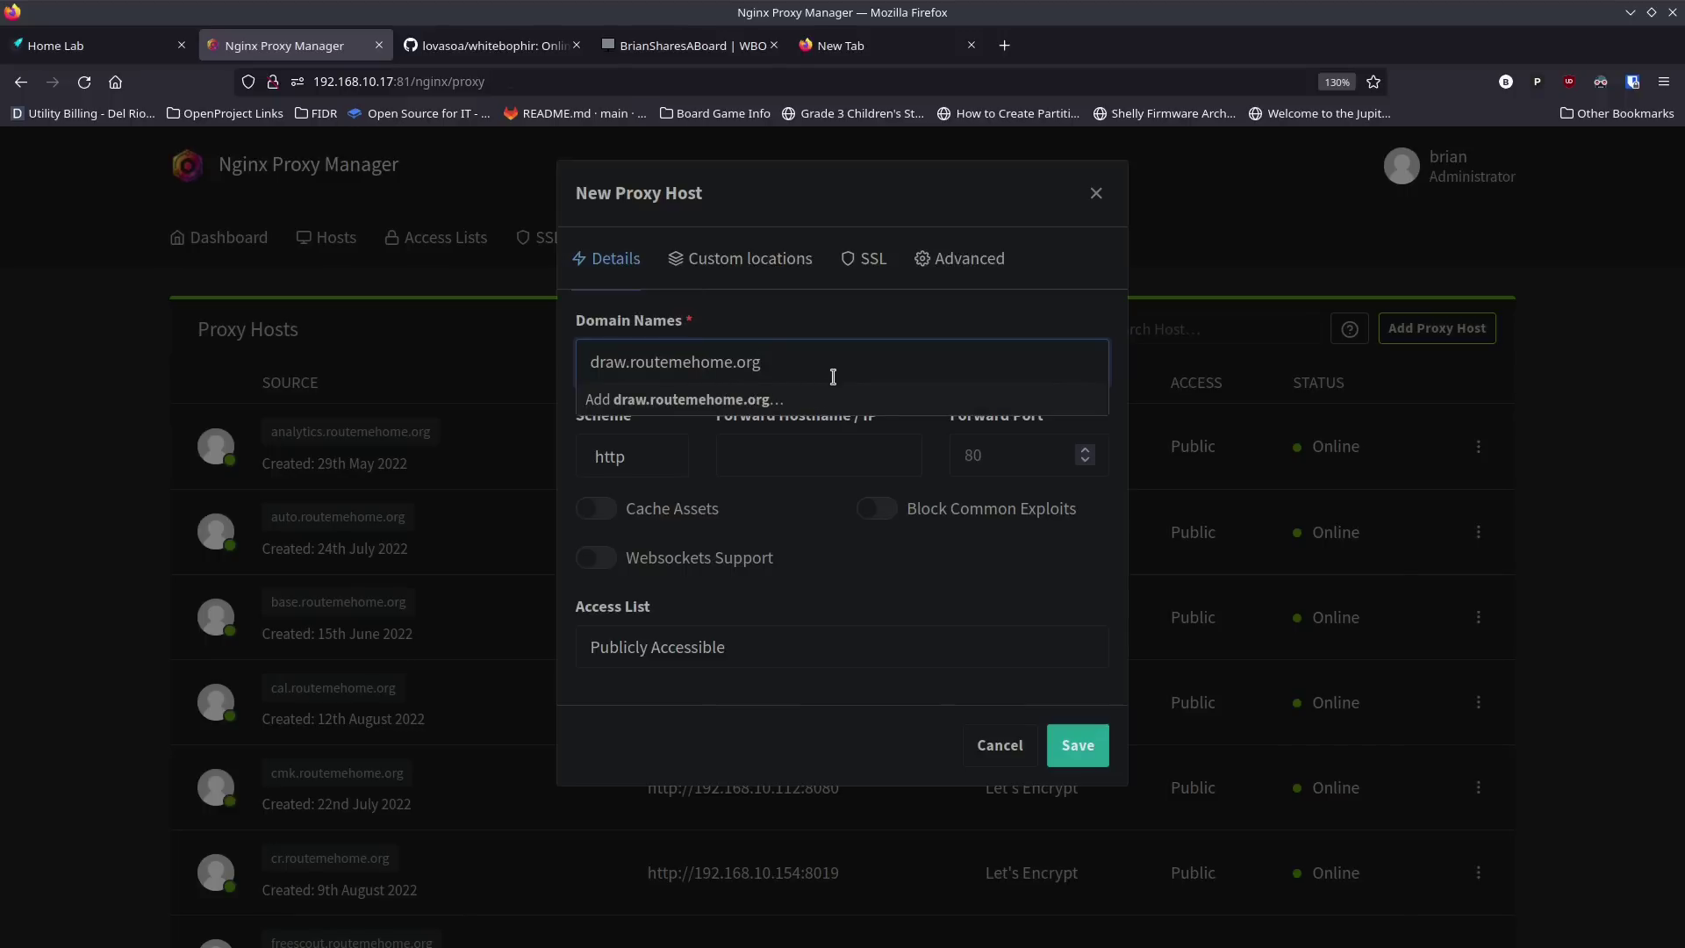
pyautogui.press('Return')
pyautogui.click(766, 451)
pyautogui.write('192.168.10.42')
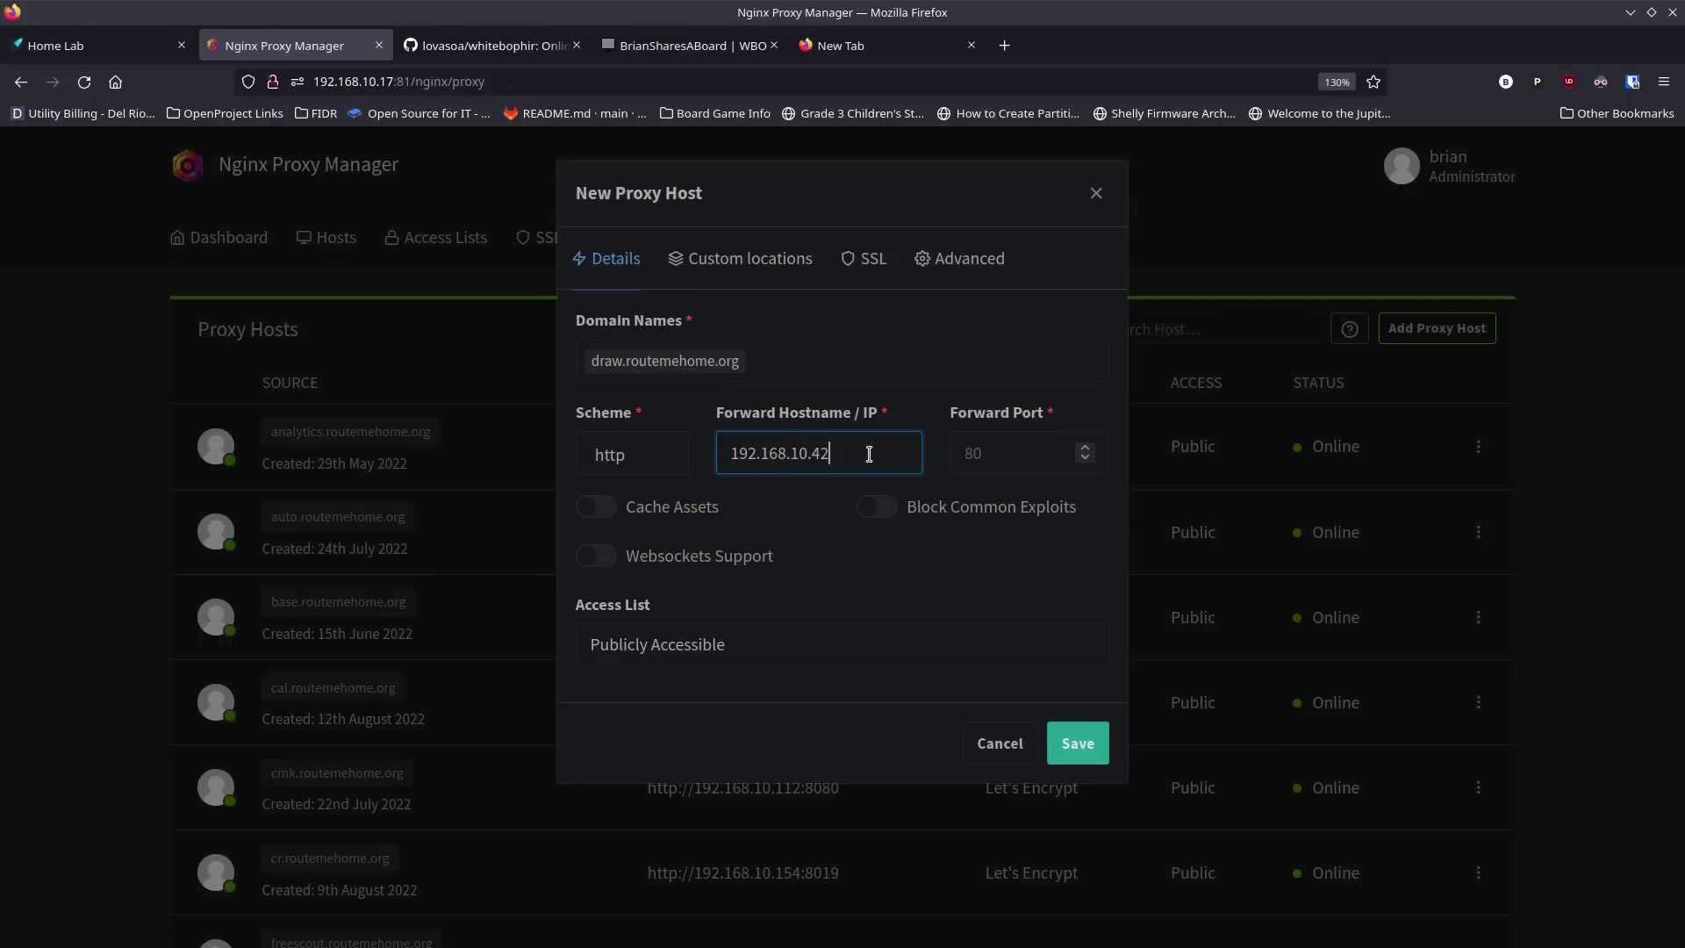
pyautogui.click(986, 454)
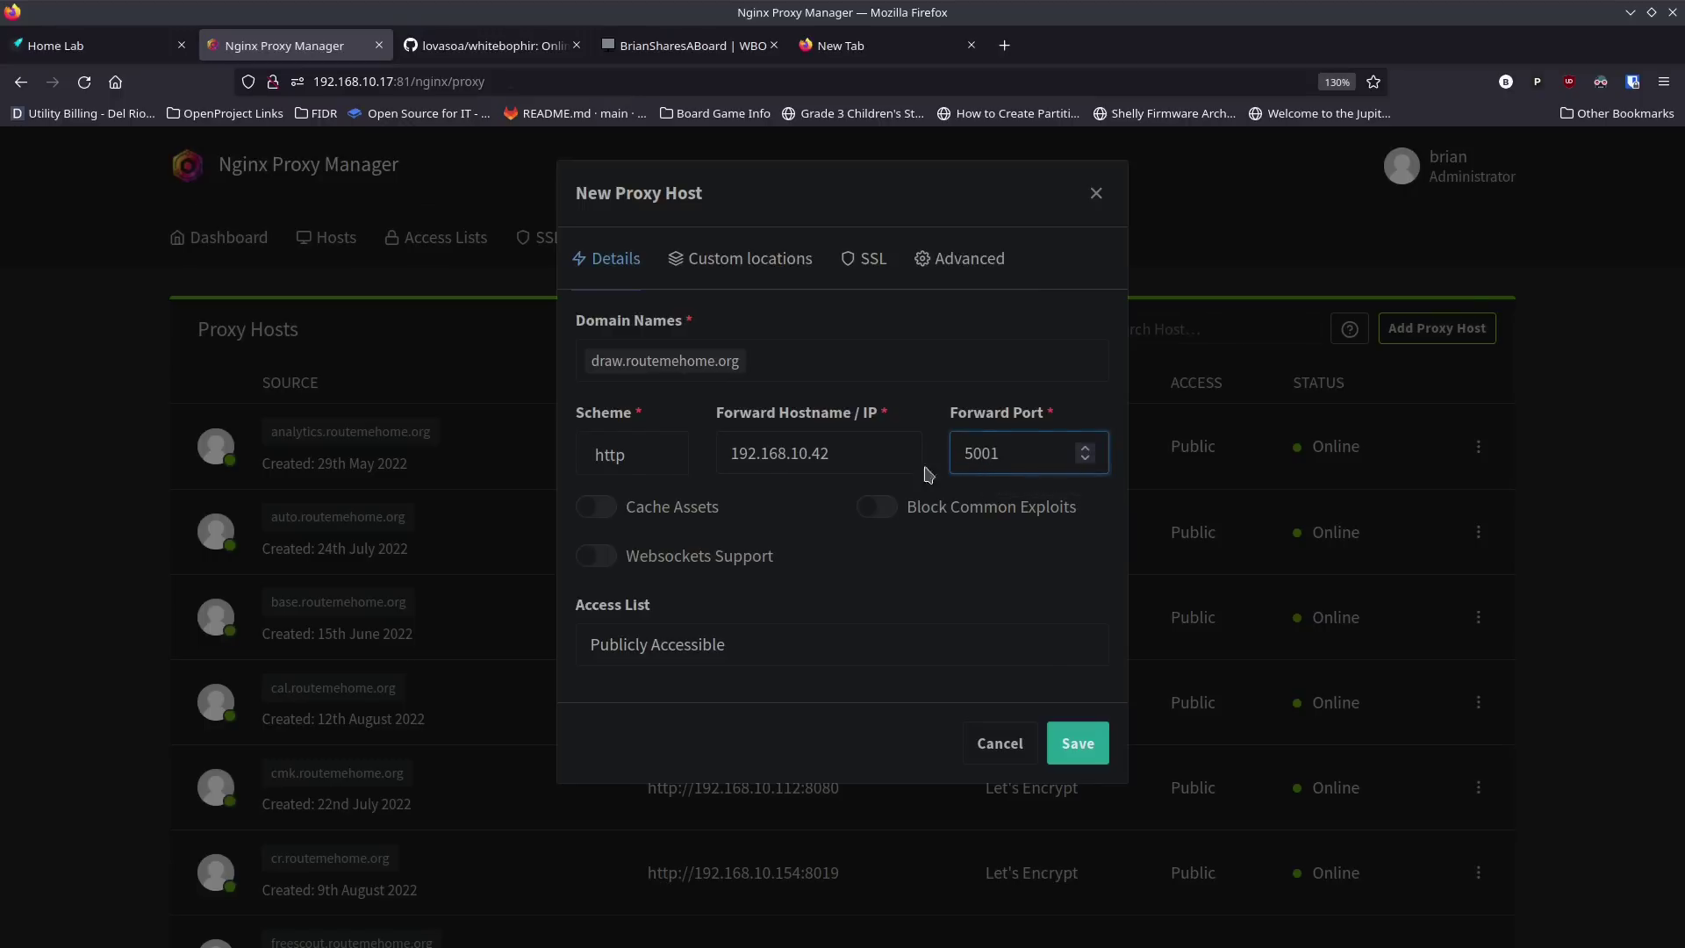
# Step: Enable Block Common Exploits and Websockets Support for the draw.routemehome.org proxy host and save it
pyautogui.click(863, 515)
pyautogui.click(593, 562)
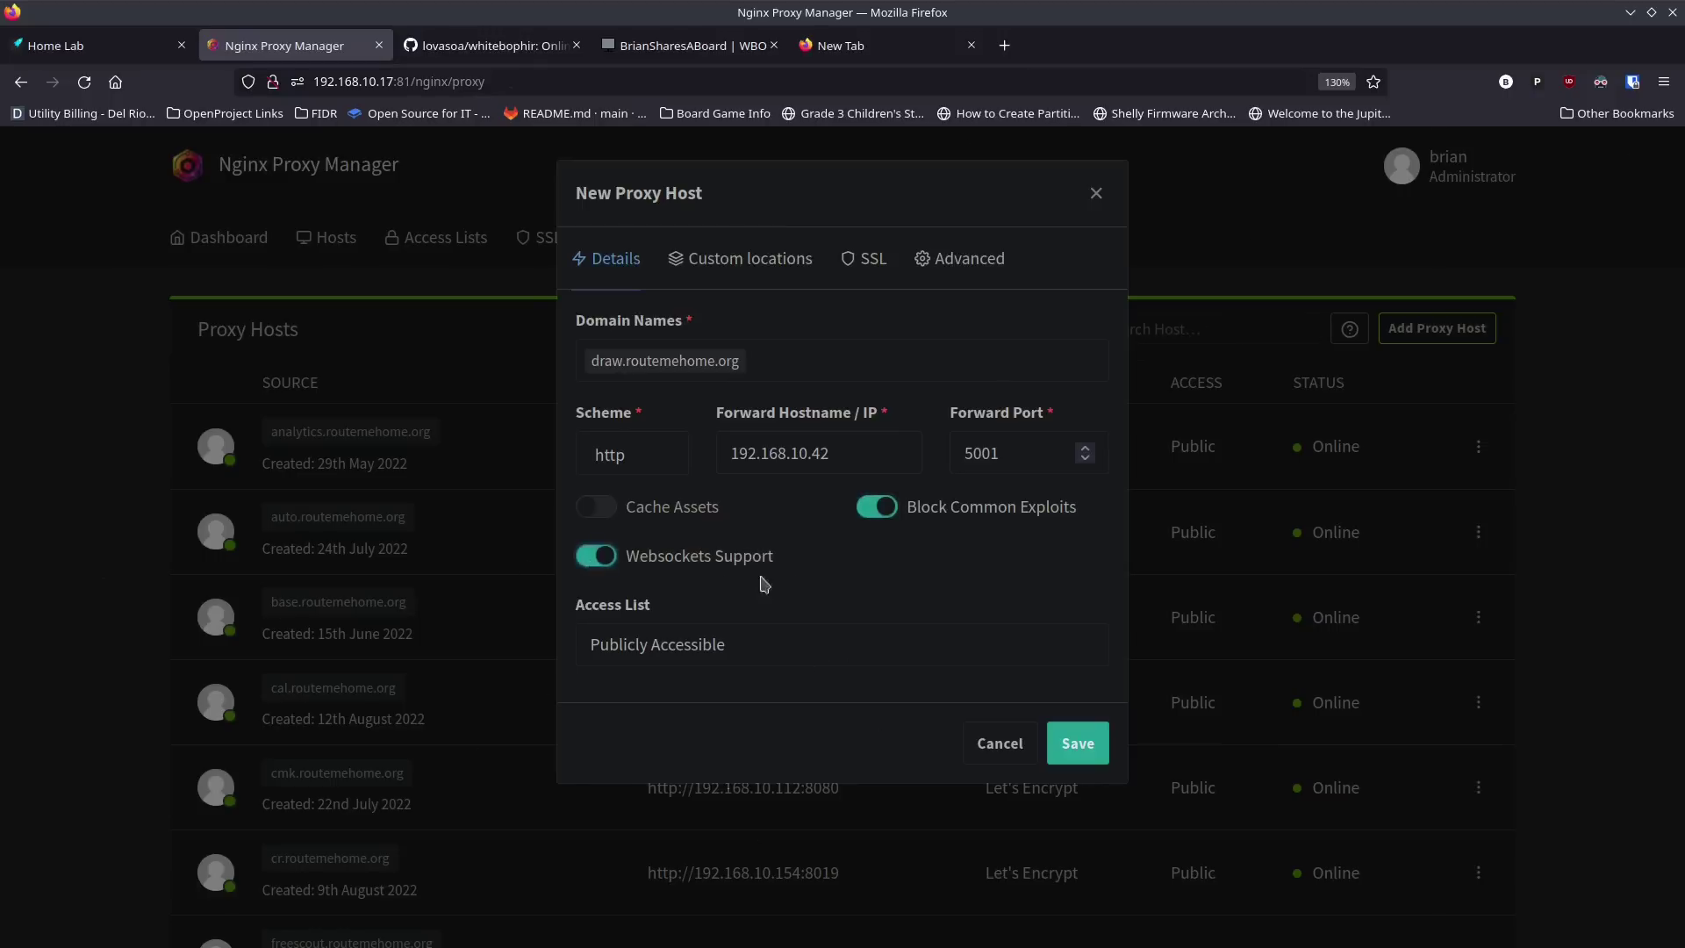
pyautogui.click(1078, 747)
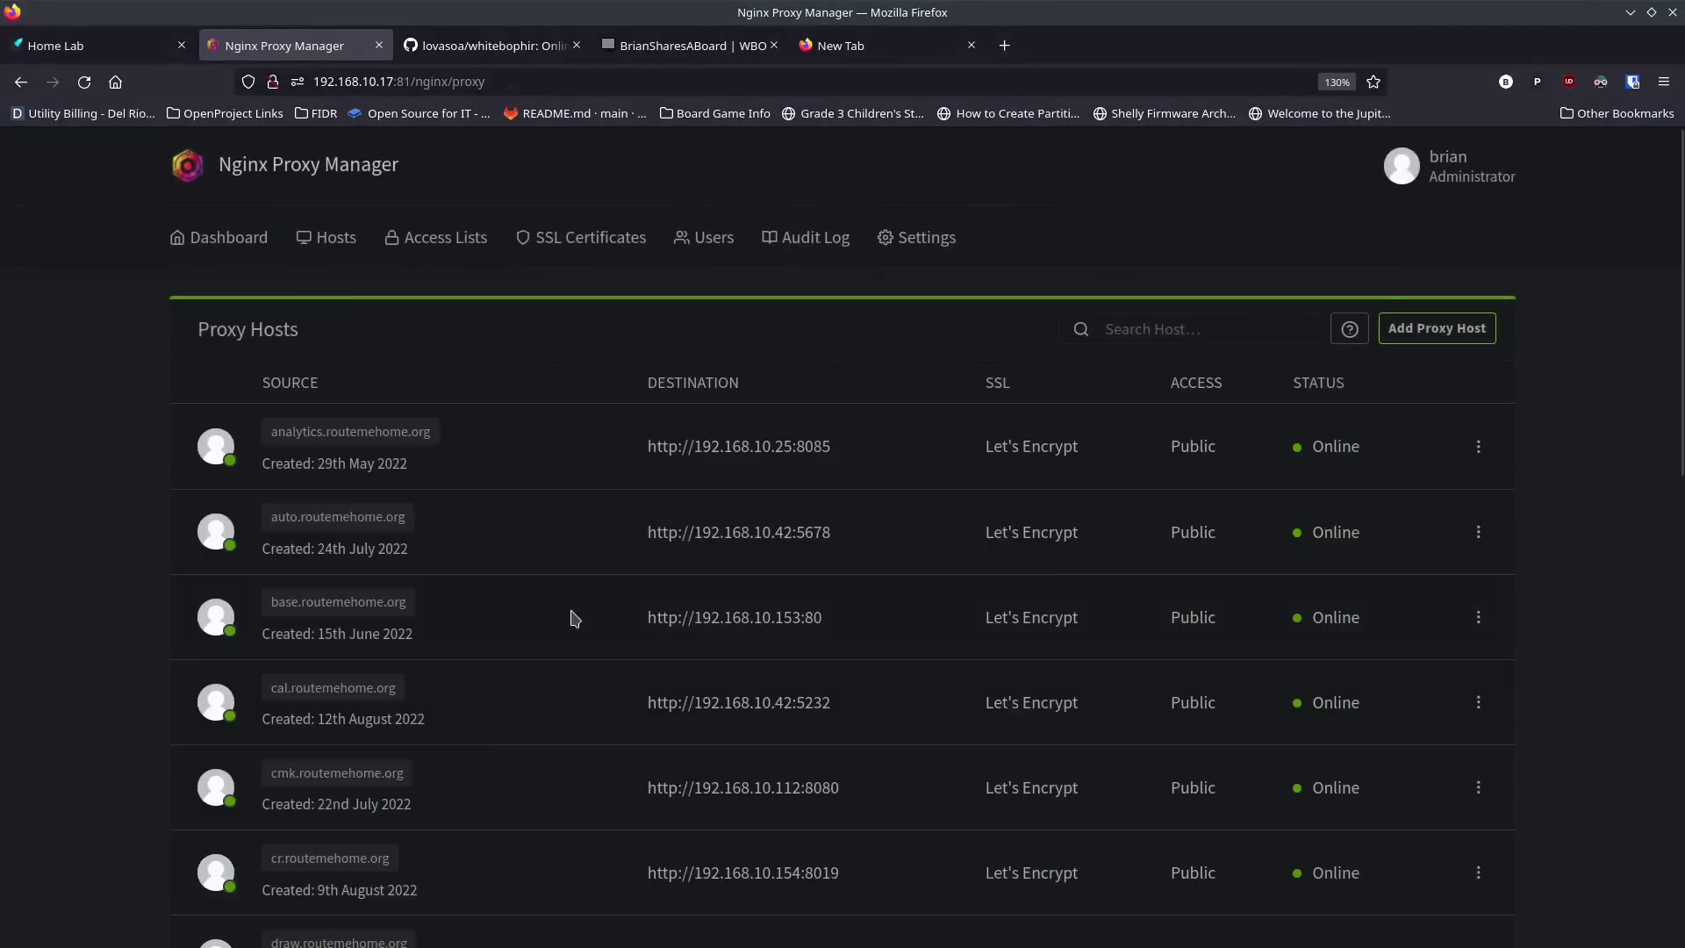
# Step: Open the draw.routemehome.org site from the proxy hosts list and create a named board called FunCollab
pyautogui.scroll(-4, 526, 614)
pyautogui.click(369, 638)
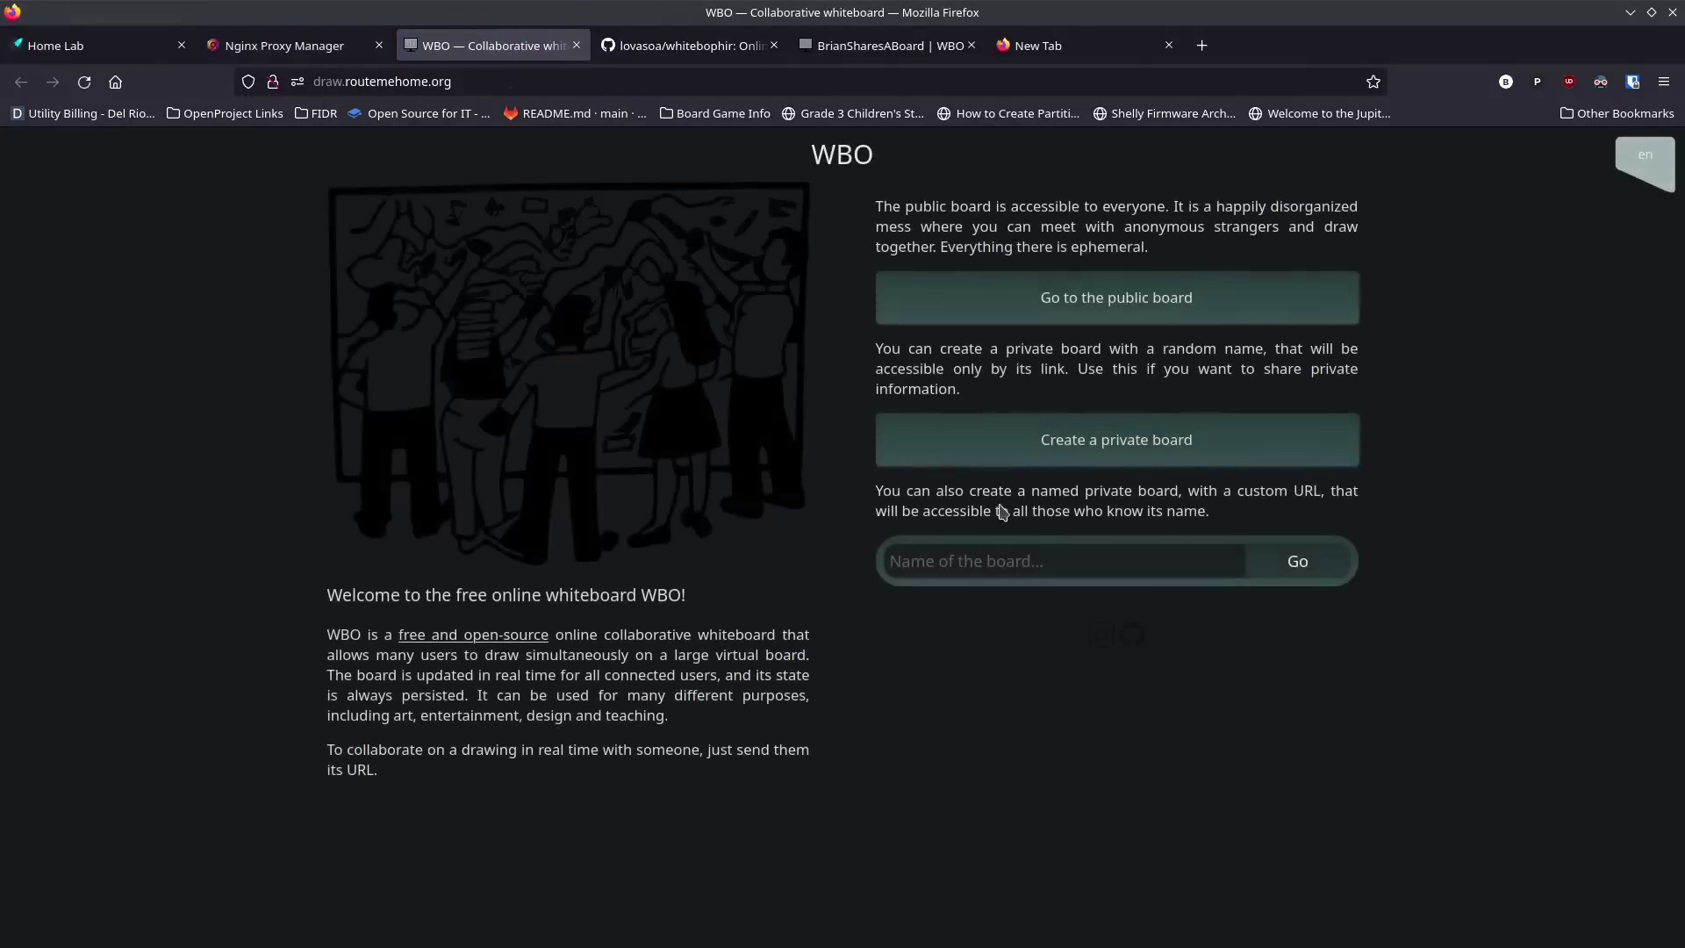
pyautogui.click(1059, 560)
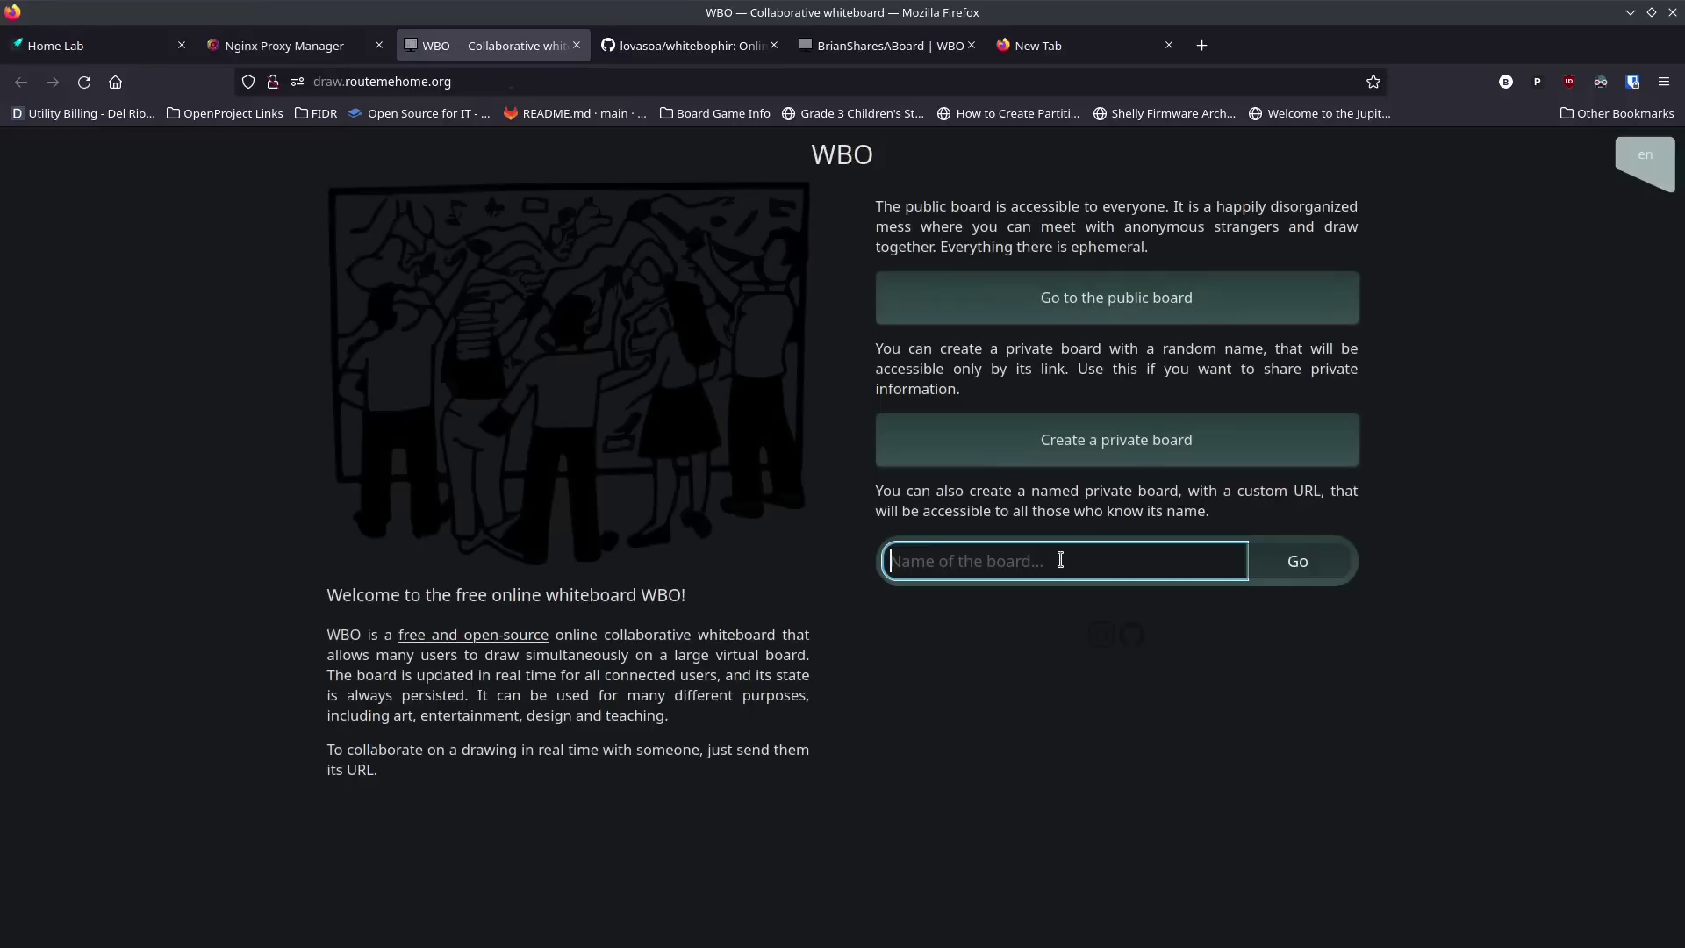
pyautogui.write('FunCollab')
pyautogui.press('Return')
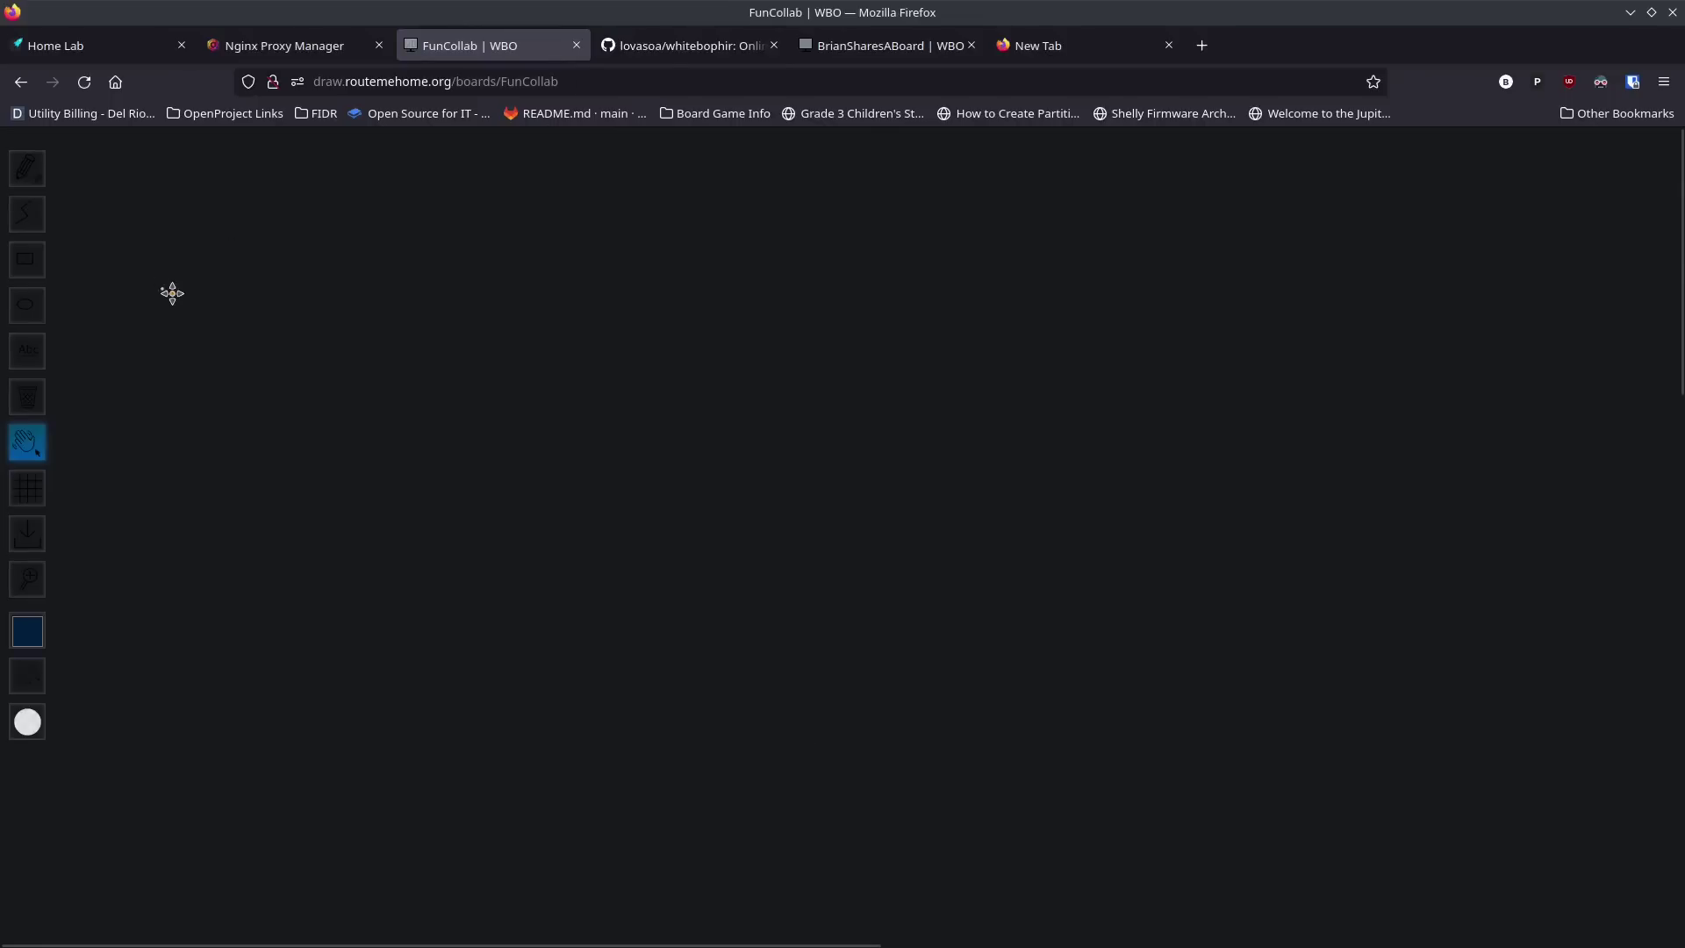
# Step: Copy the FunCollab board's address, tile the regular window beside the private window, and load the same board in the private window
pyautogui.click(613, 81)
pyautogui.click(612, 81)
pyautogui.hotkey('ctrl', 'c')
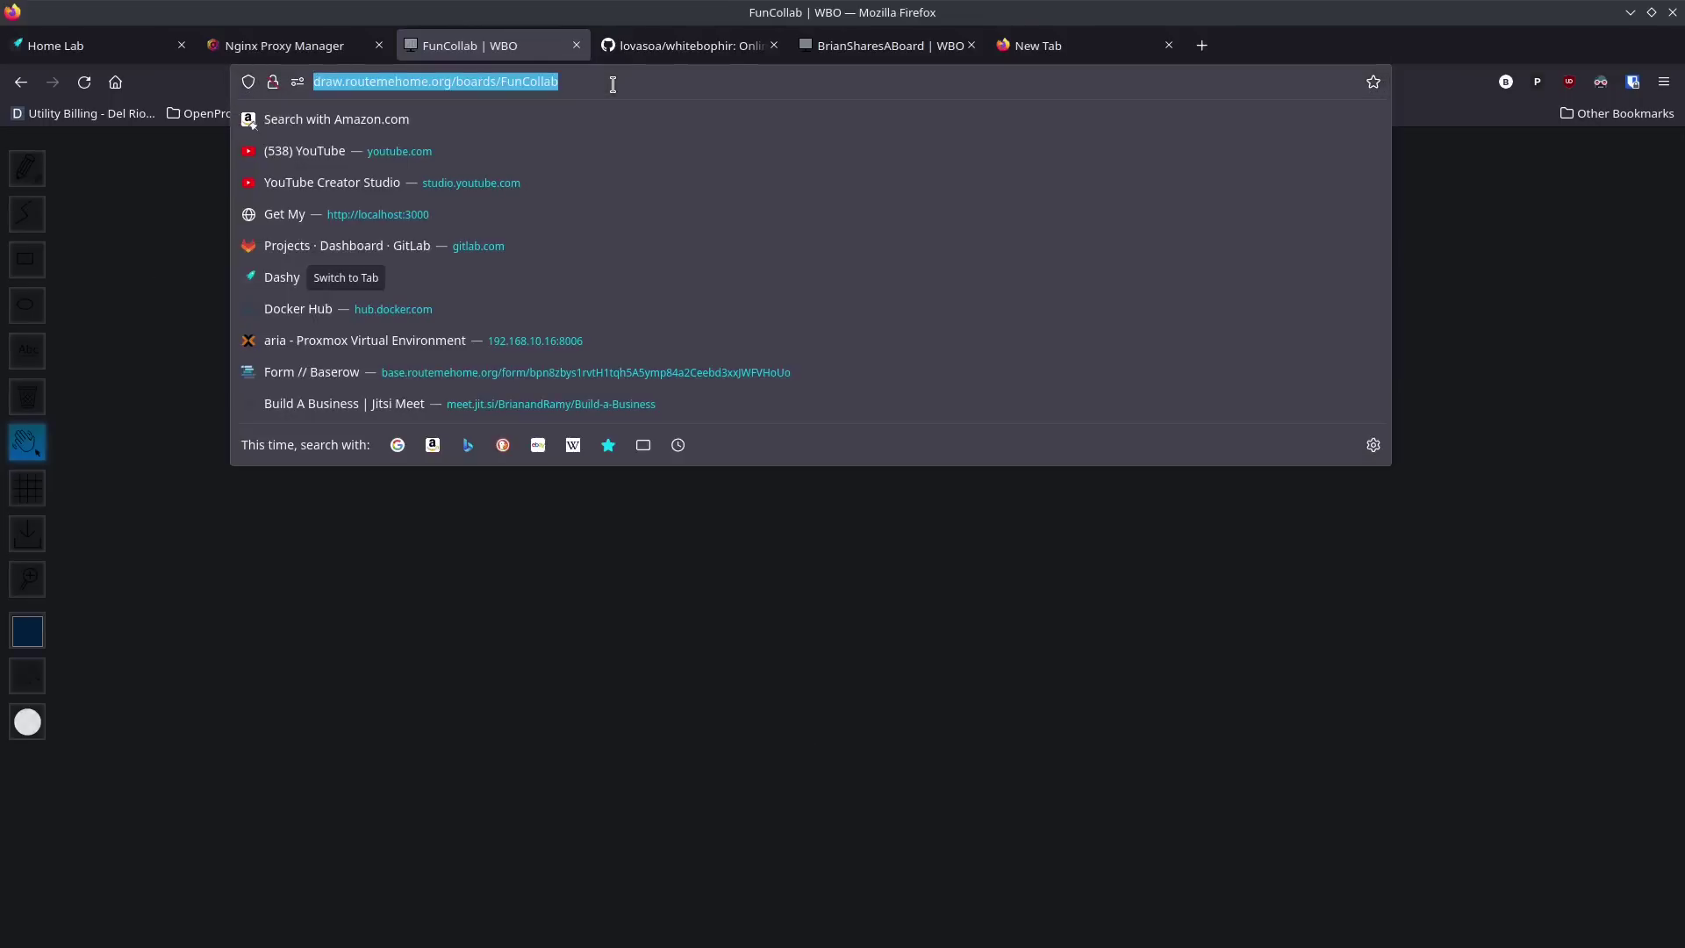
pyautogui.moveTo(738, 11); pyautogui.dragTo(1, 2)
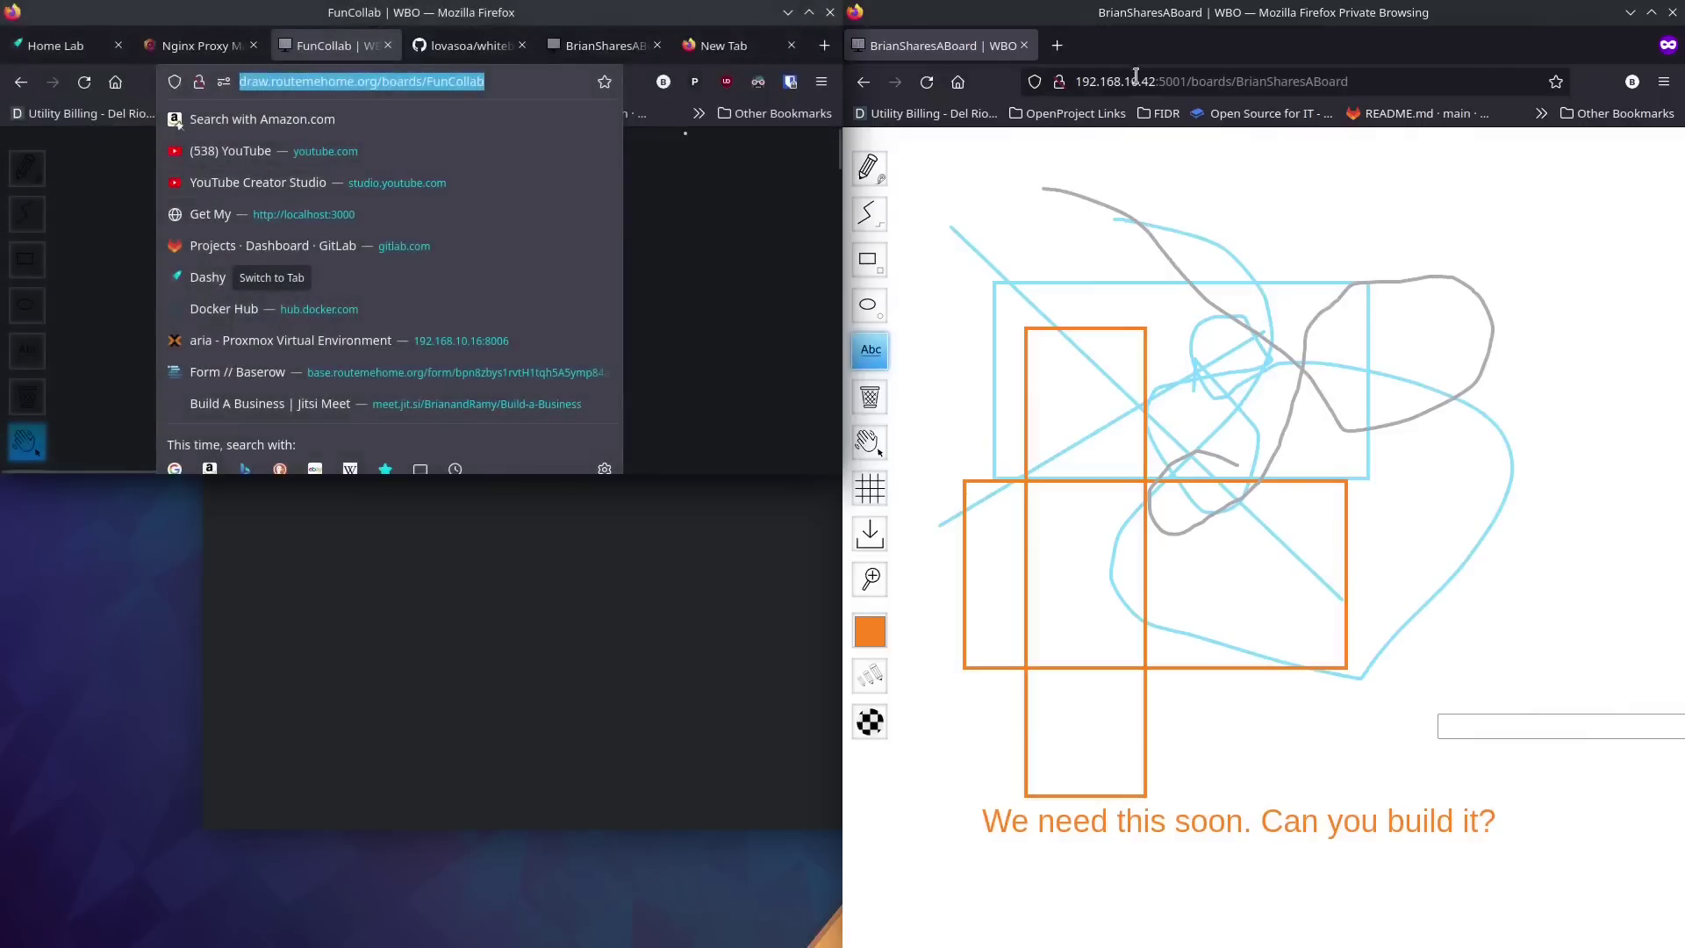
pyautogui.click(1380, 82)
pyautogui.hotkey('ctrl', 'v')
pyautogui.press('Return')
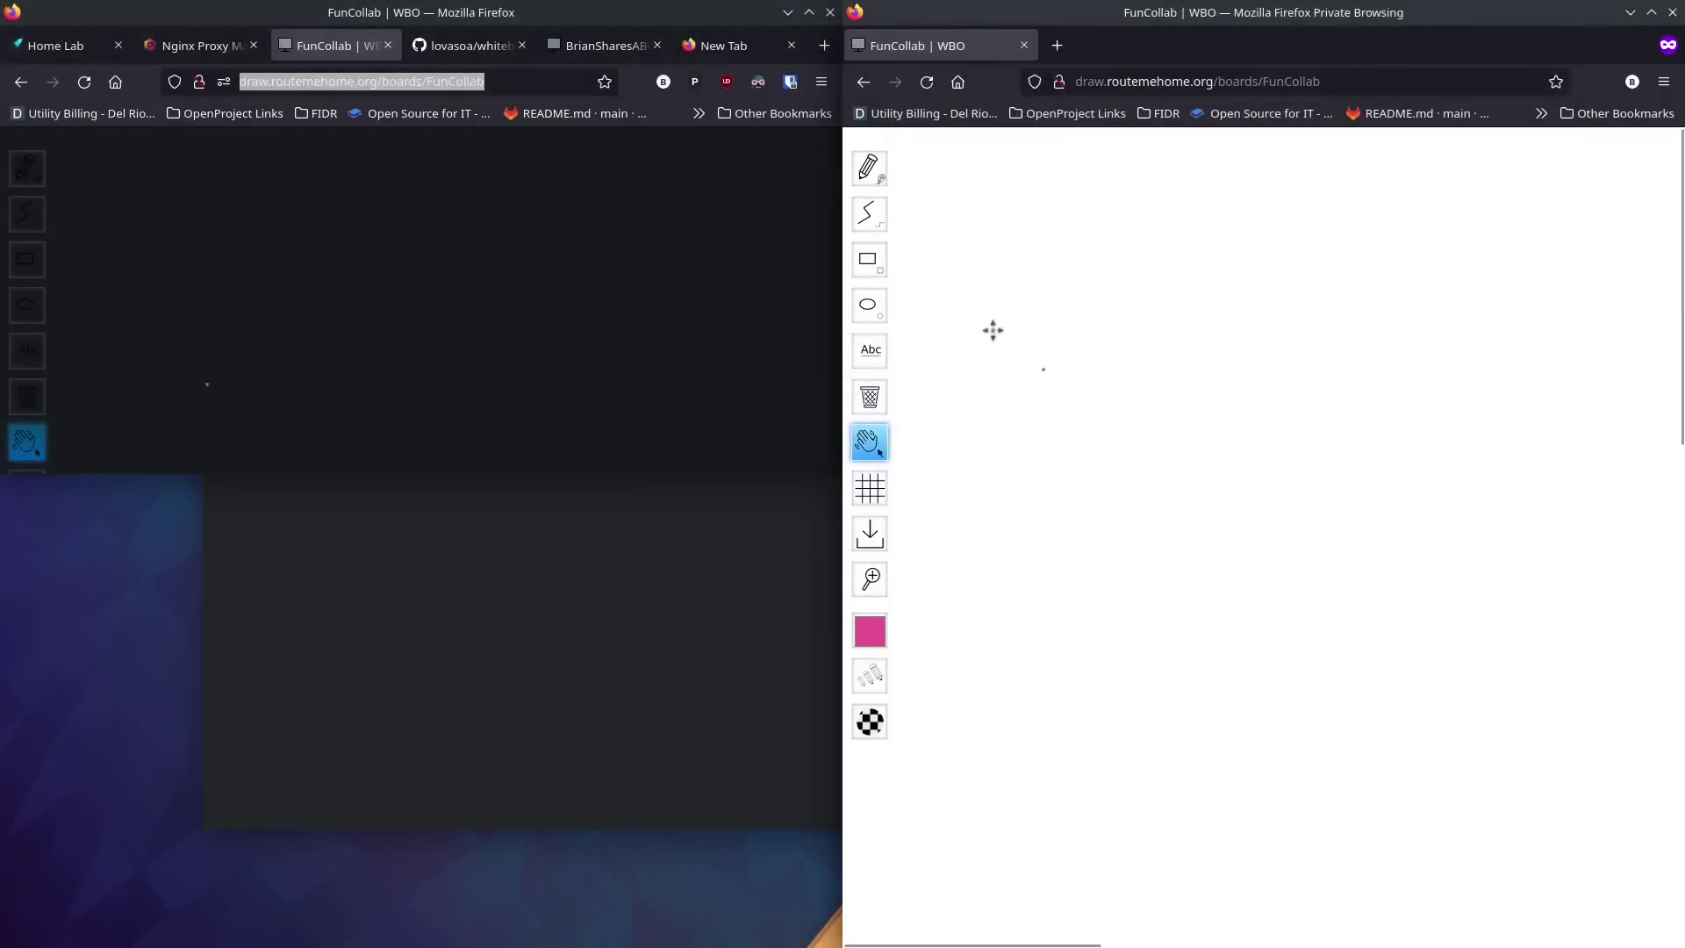
# Step: In the private window, draw a hooked freehand pink pencil curve on the FunCollab board
pyautogui.click(870, 168)
pyautogui.moveTo(1024, 268); pyautogui.dragTo(1056, 315)
pyautogui.moveTo(1175, 410); pyautogui.dragTo(1273, 294)
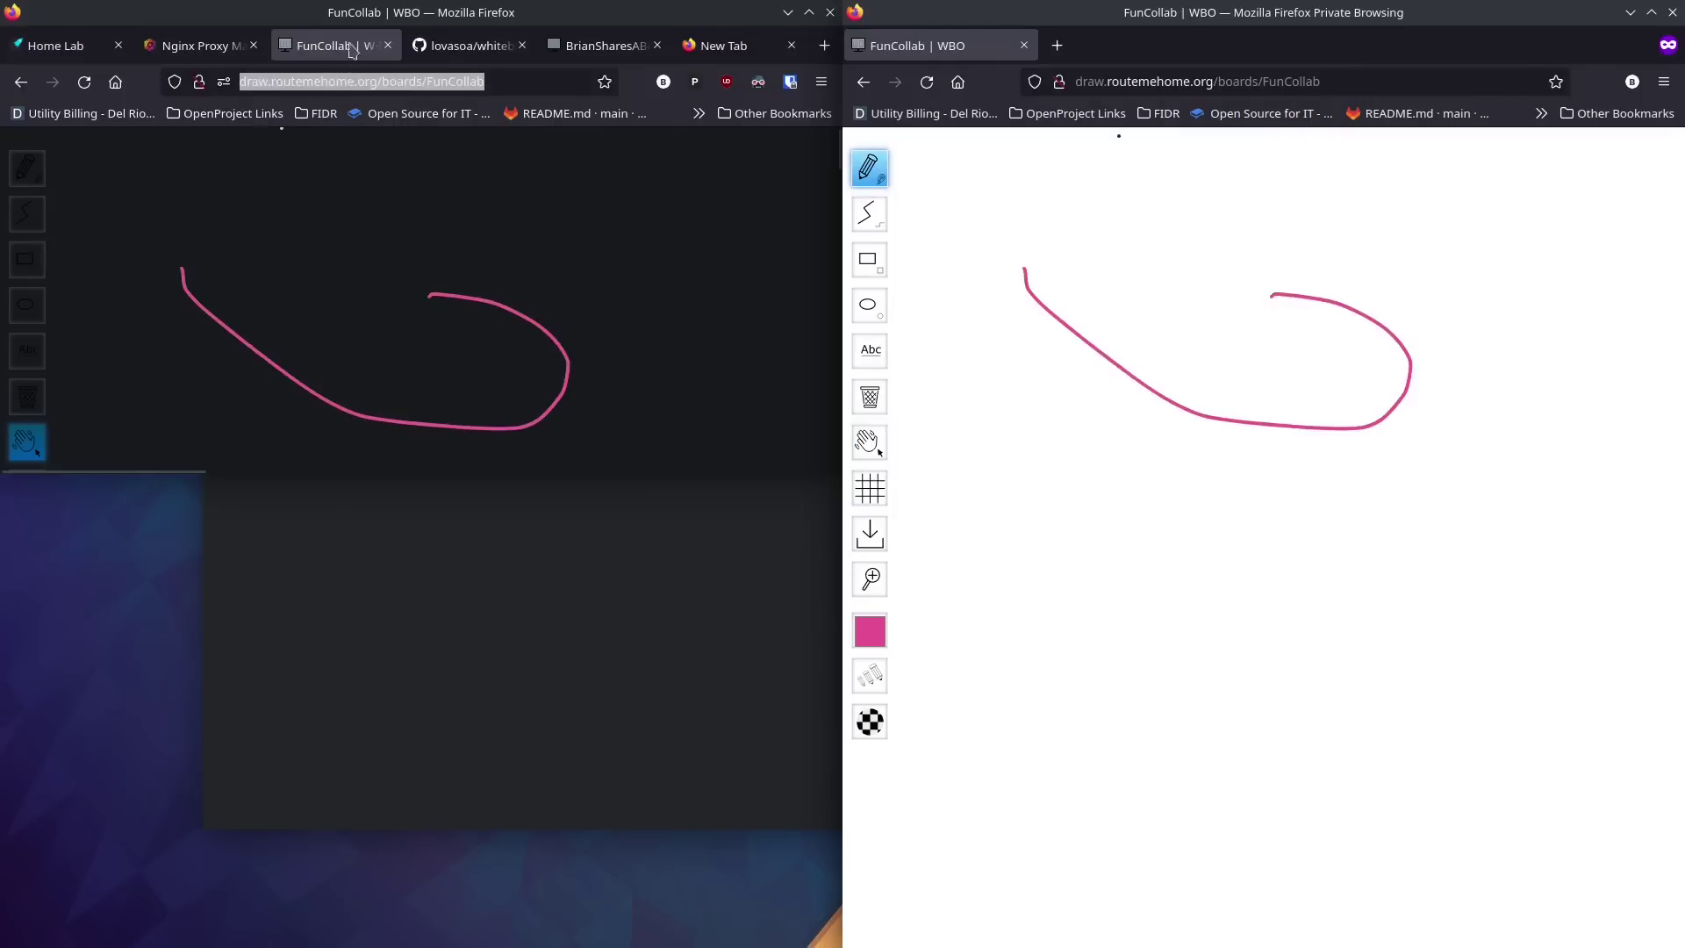
# Step: Tile the regular window over the full left half of the screen and add the text "Looks good." near the curve's lower edge
pyautogui.moveTo(376, 16)
pyautogui.mouseDown()
pyautogui.moveTo(404, 193)
pyautogui.moveTo(158, 232)
pyautogui.moveTo(2, 404)
pyautogui.mouseUp()
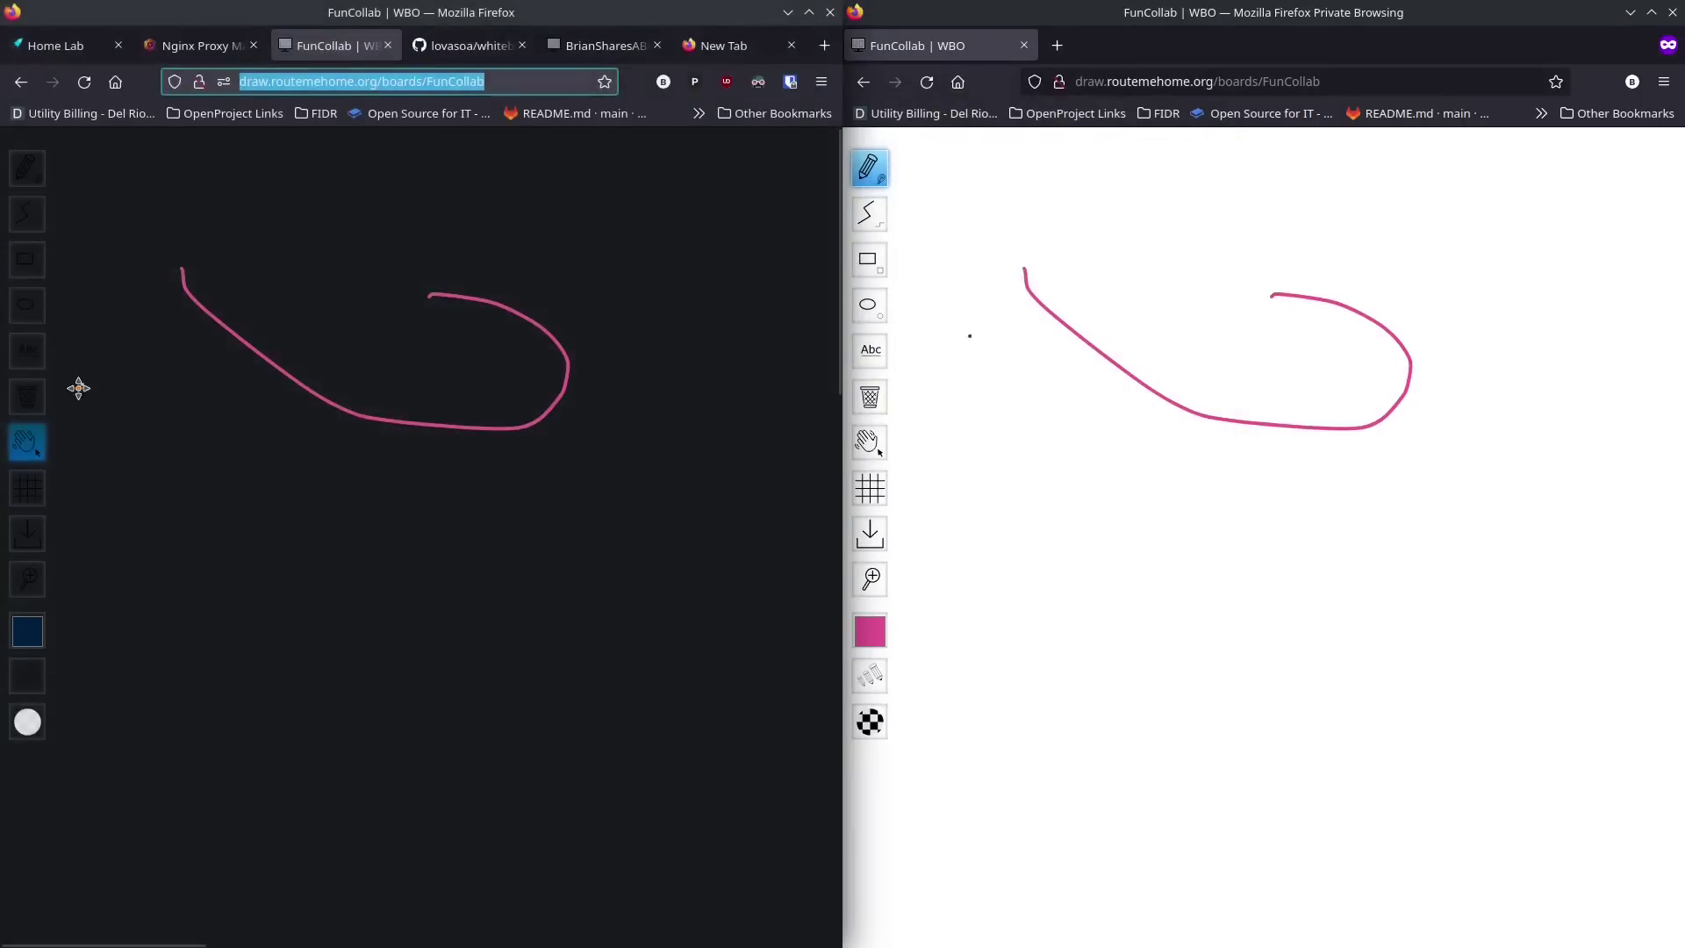
pyautogui.click(28, 350)
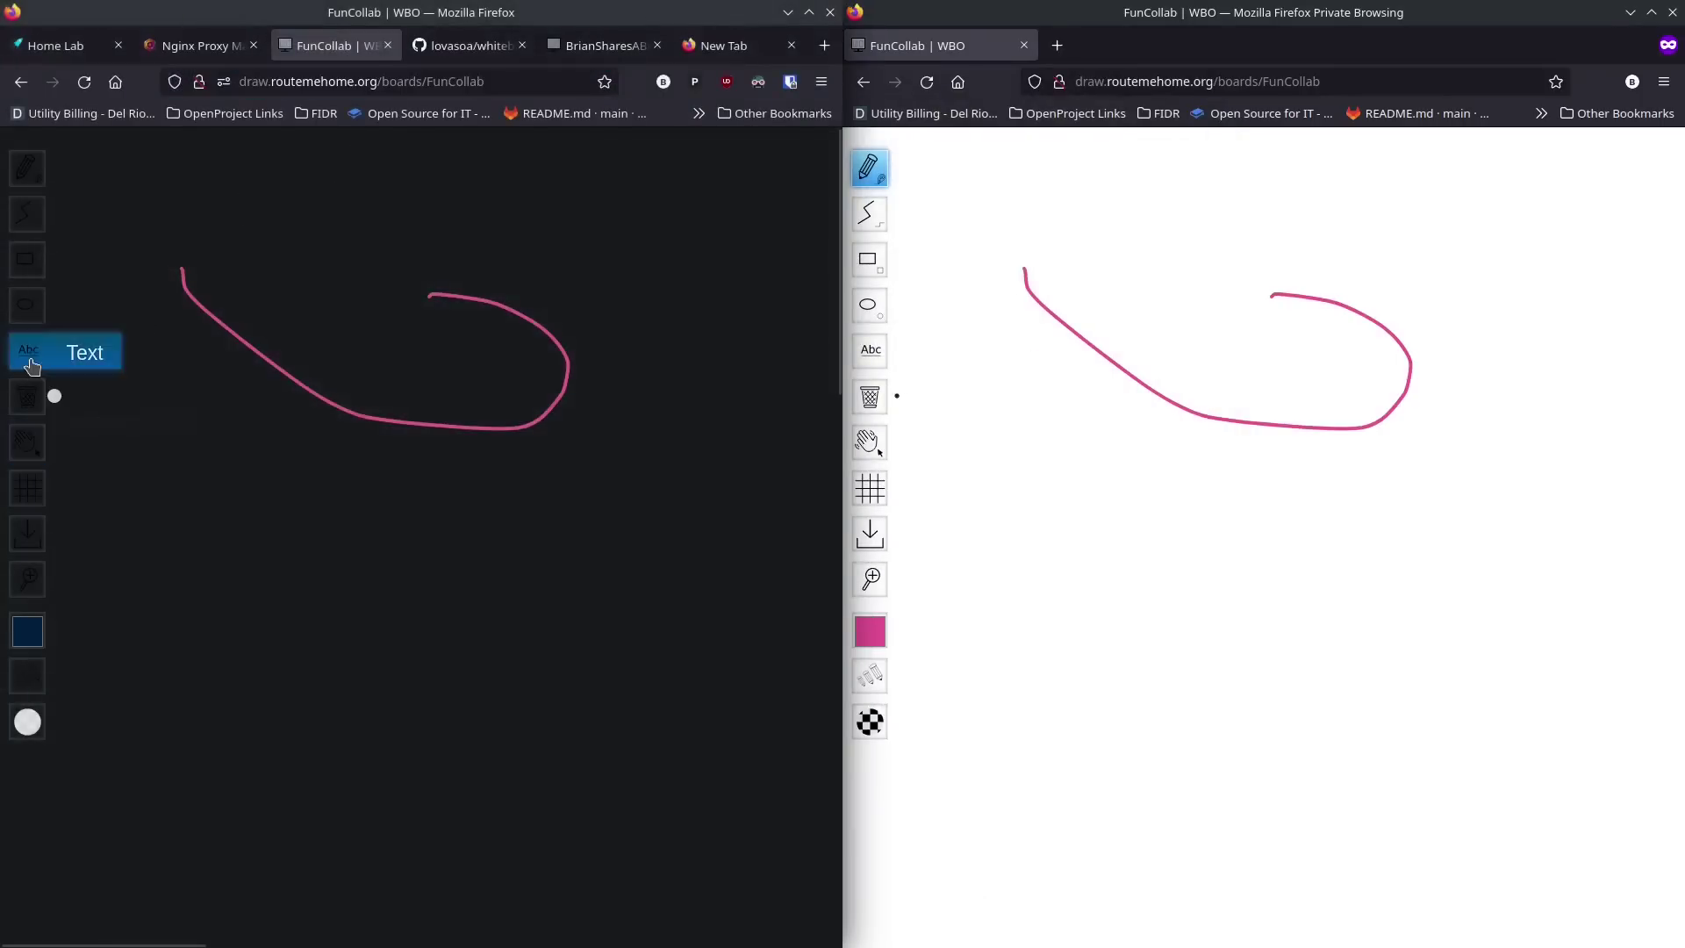
pyautogui.click(113, 422)
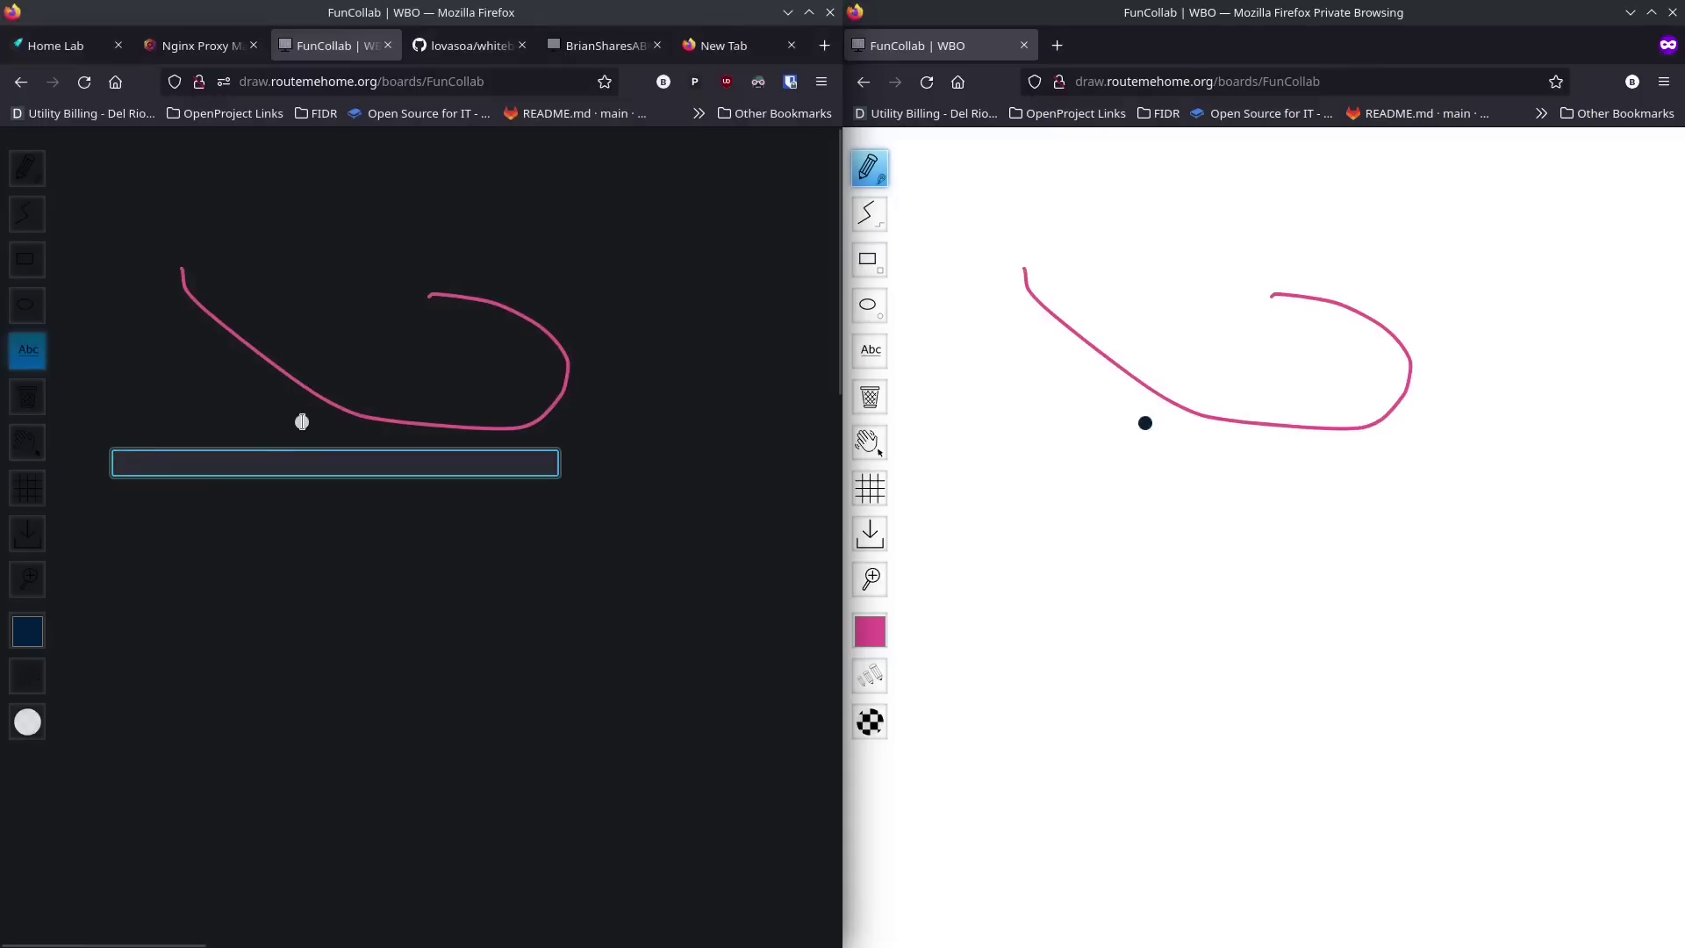
pyautogui.write('Looks good.')
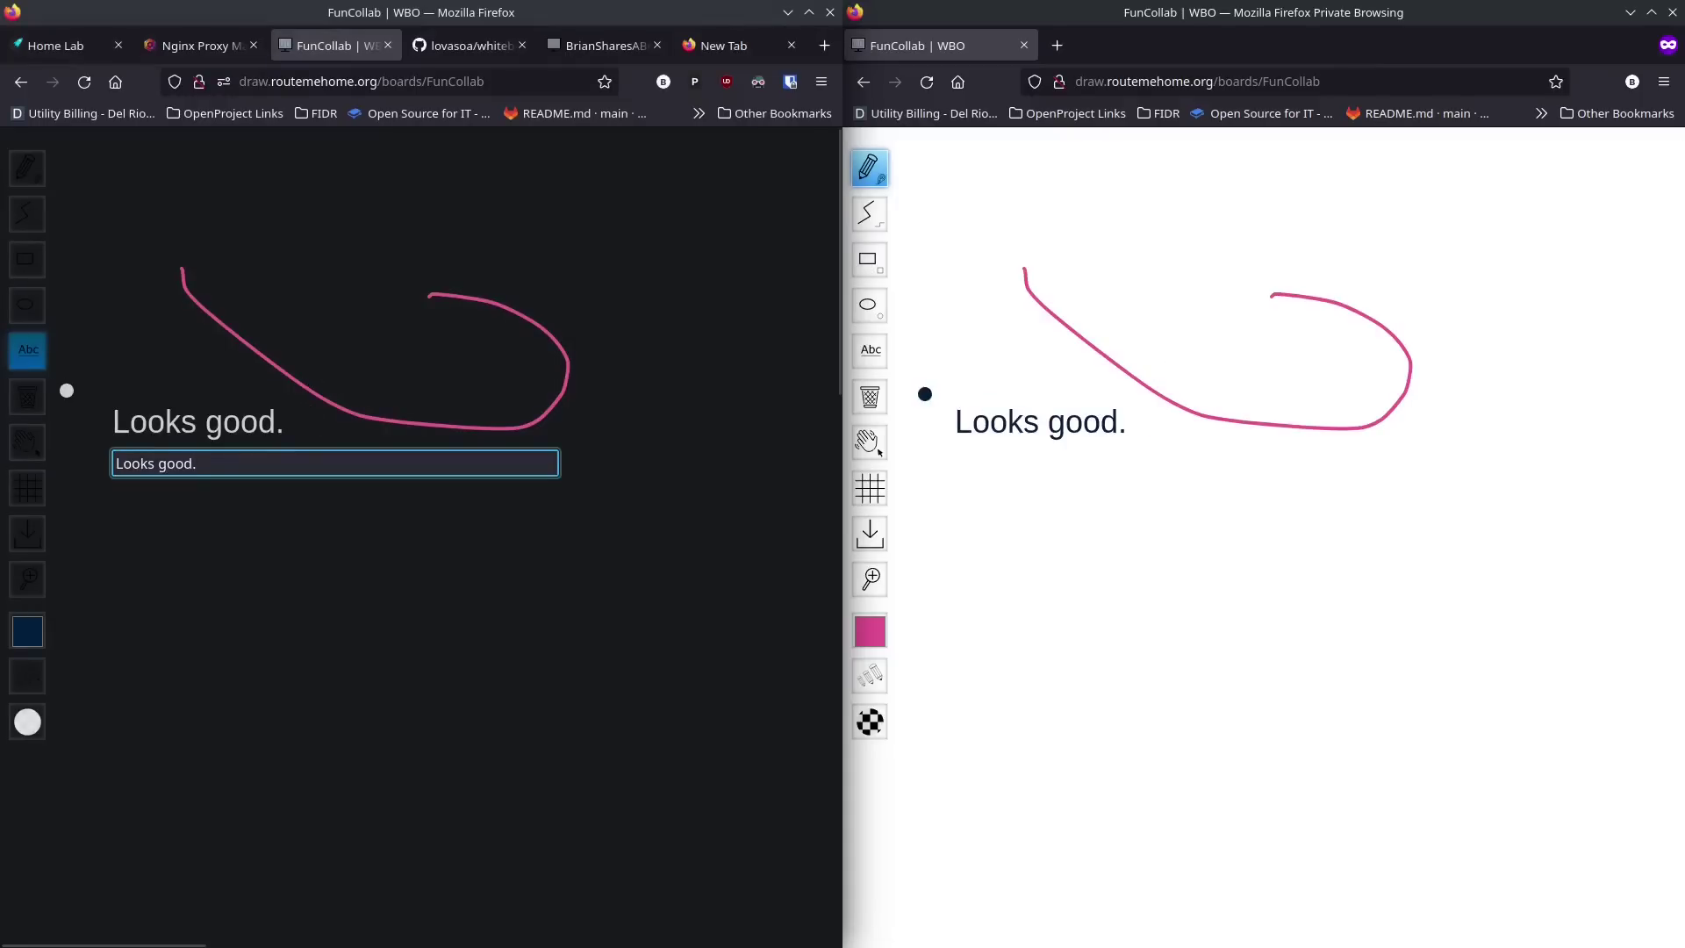
# Step: Erase the "Looks good." text from the regular window and the pink curve from the private window
pyautogui.click(27, 396)
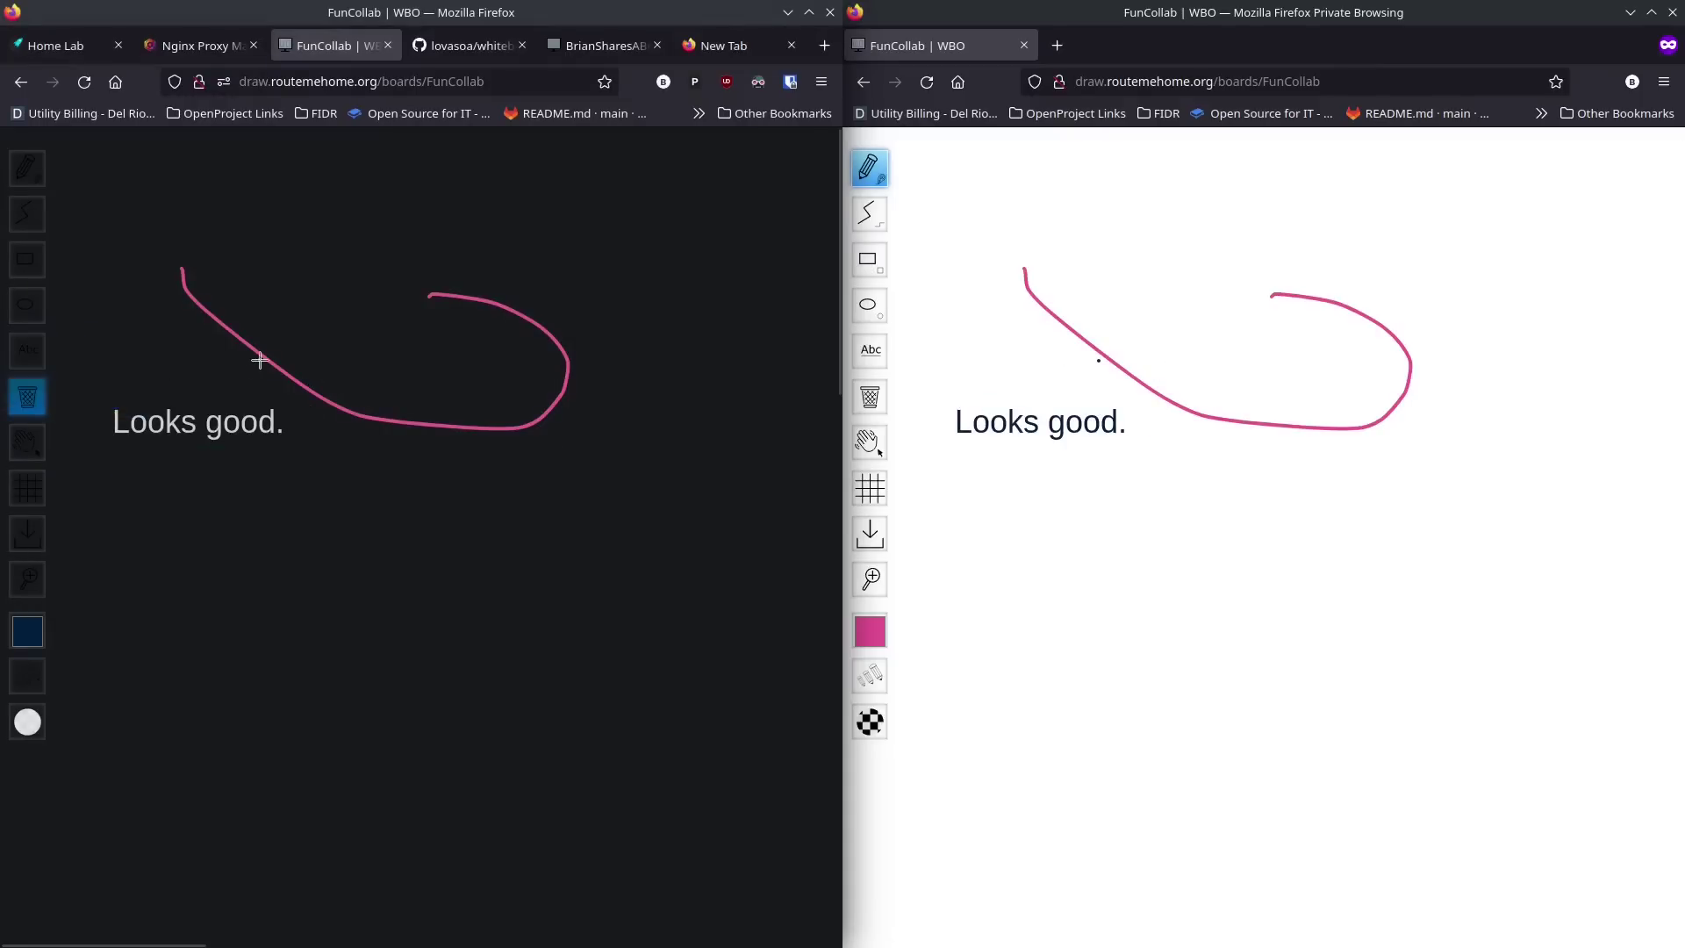
pyautogui.moveTo(151, 387); pyautogui.dragTo(176, 440)
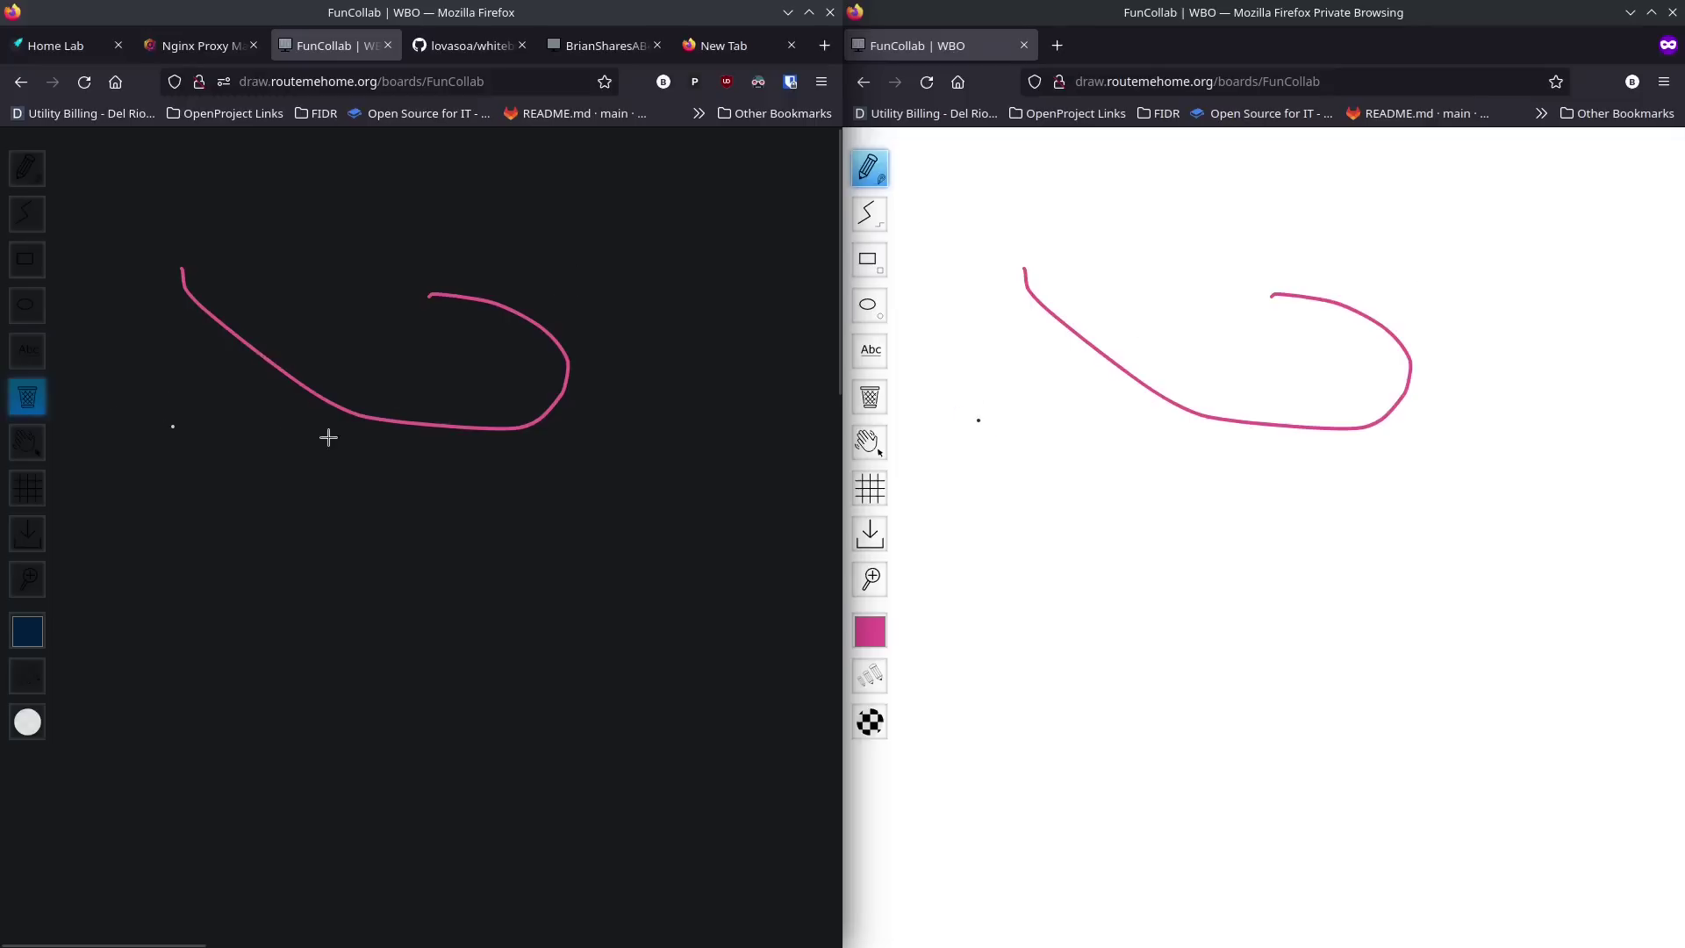
pyautogui.click(870, 397)
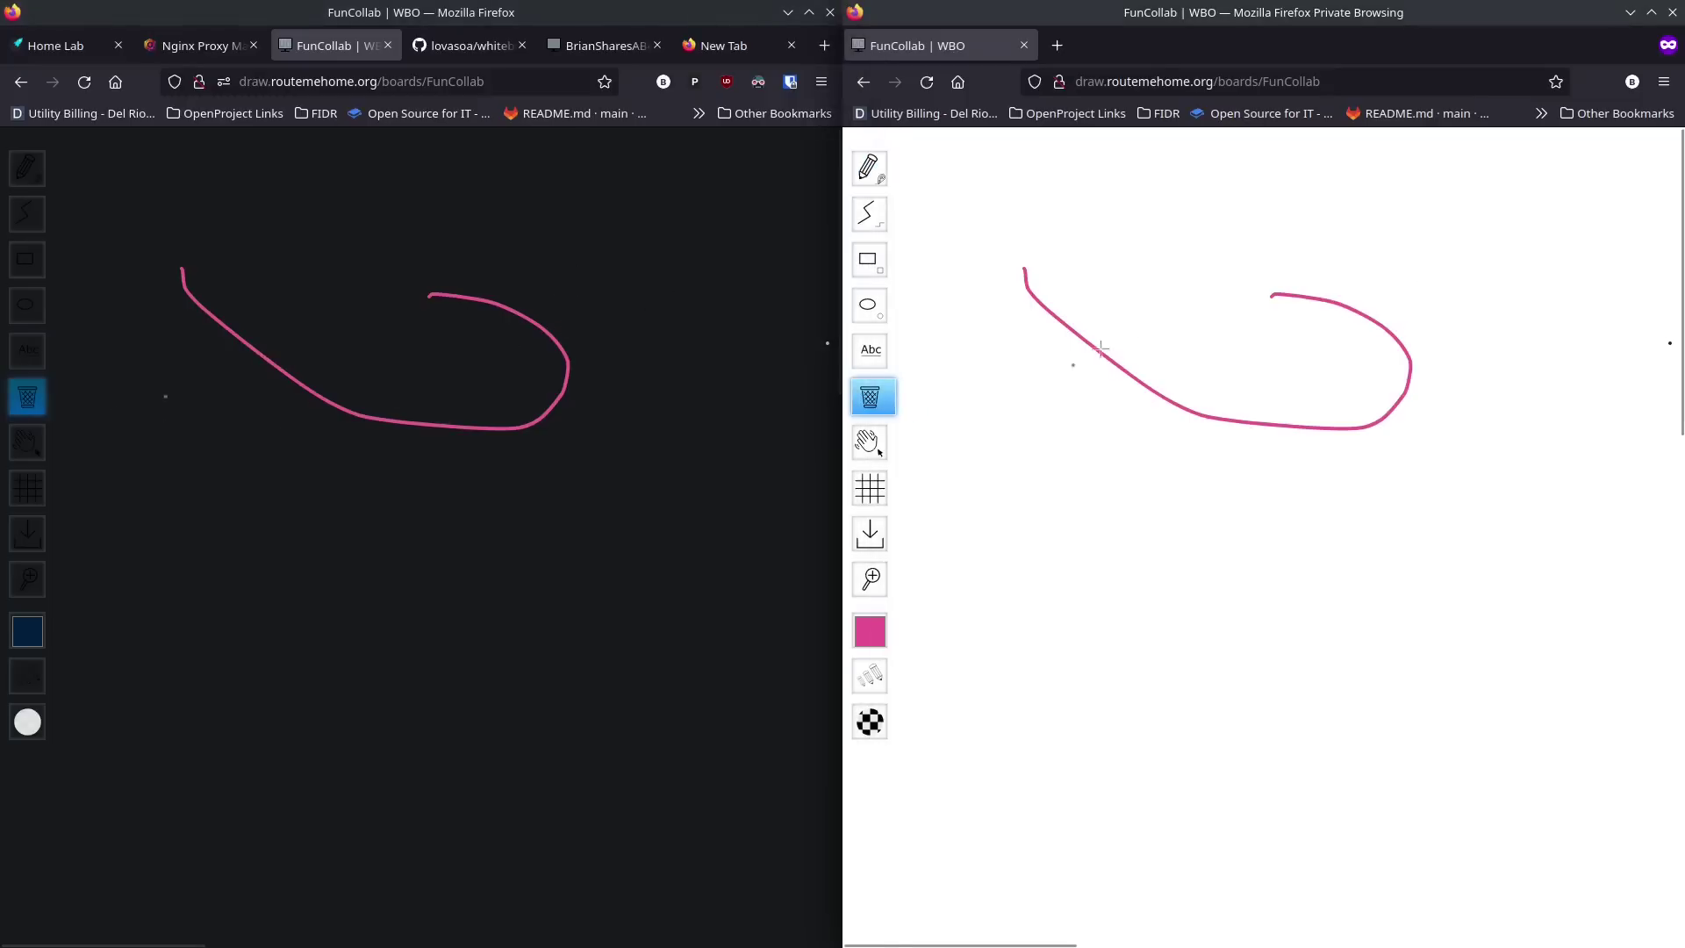
pyautogui.moveTo(1136, 328); pyautogui.dragTo(1101, 382)
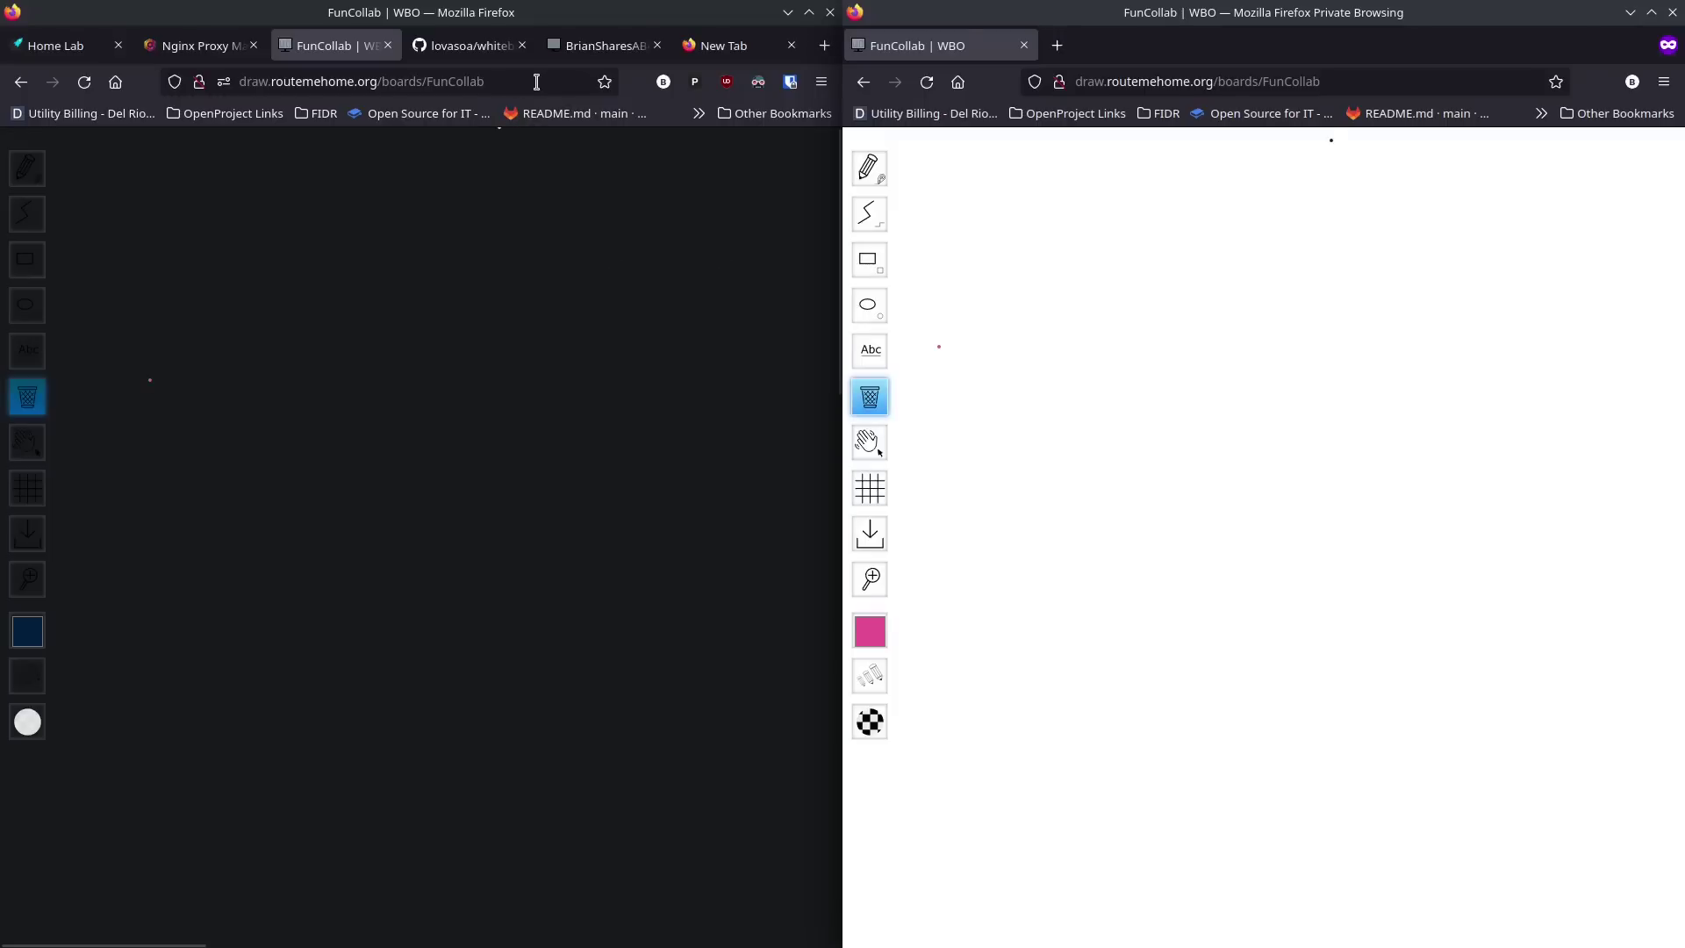
# Step: Return to the proxy hosts list in a maximized regular window and open the draw.routemehome.org entry for editing
pyautogui.click(387, 44)
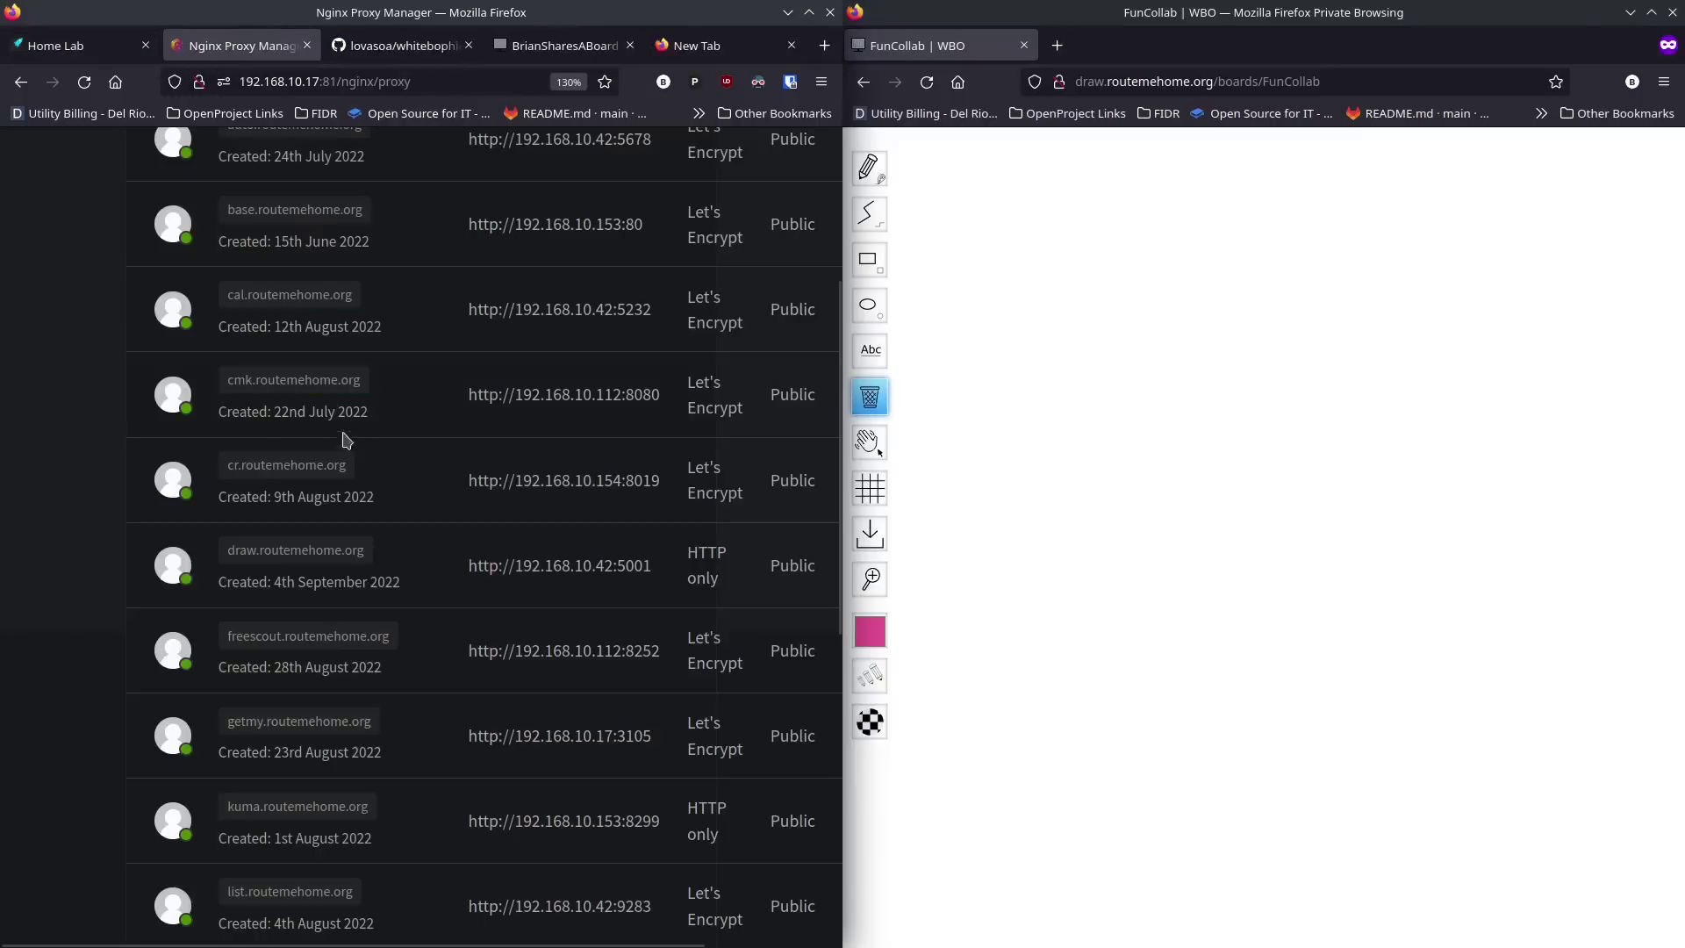
pyautogui.doubleClick(662, 12)
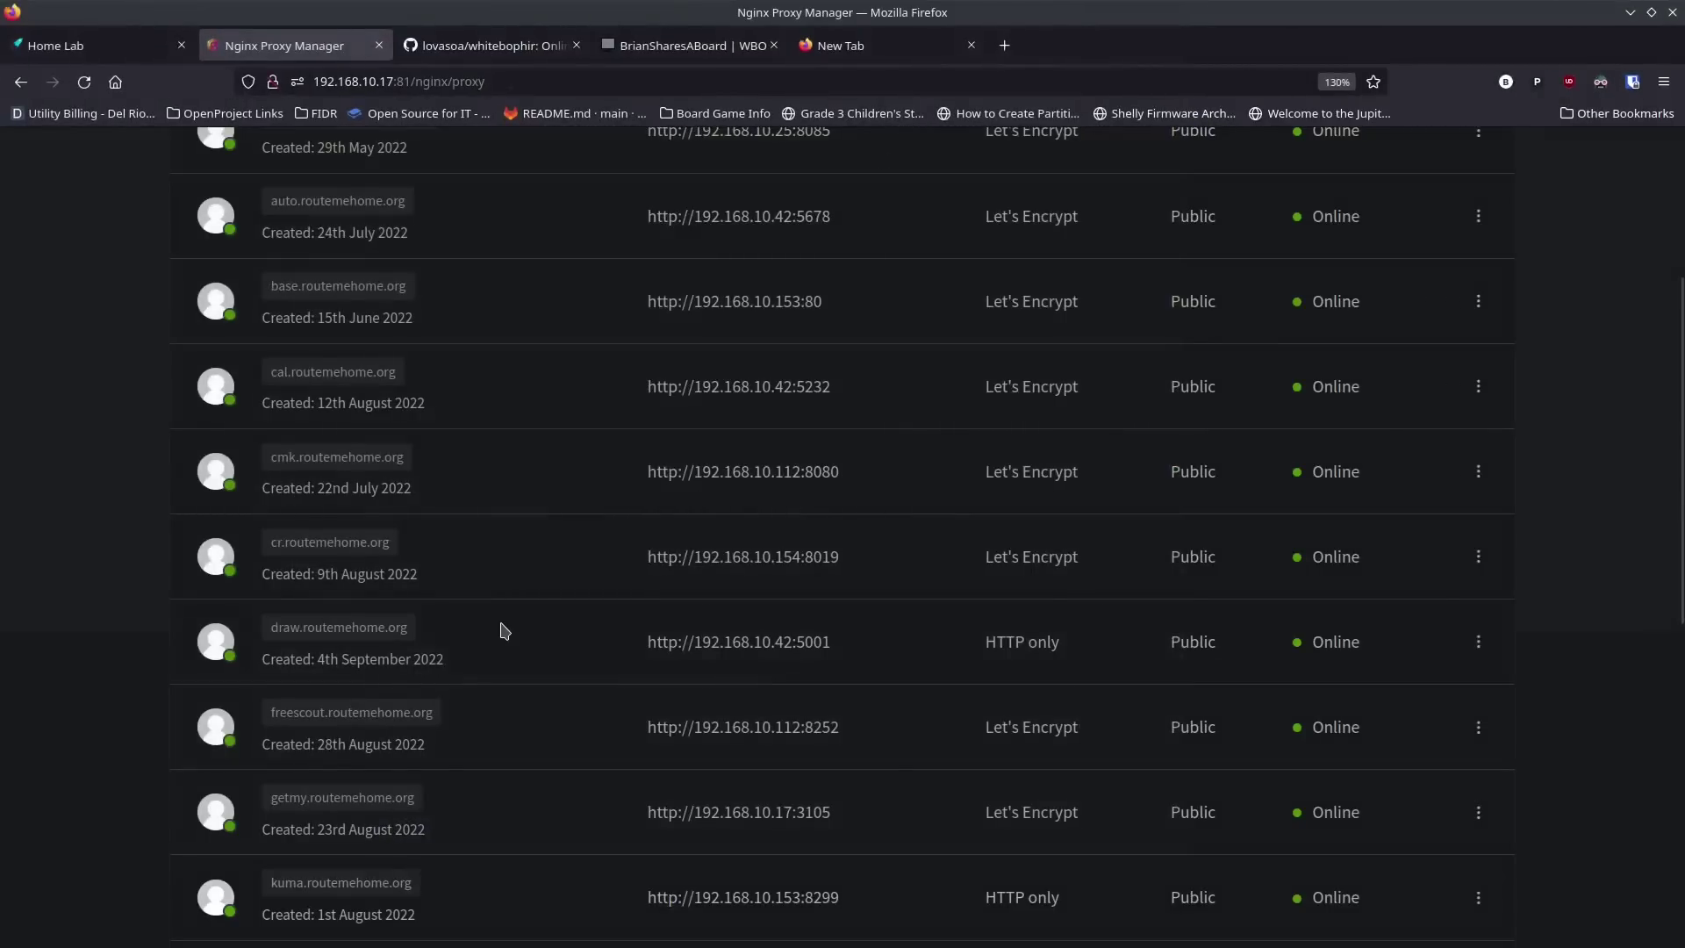
pyautogui.click(1481, 646)
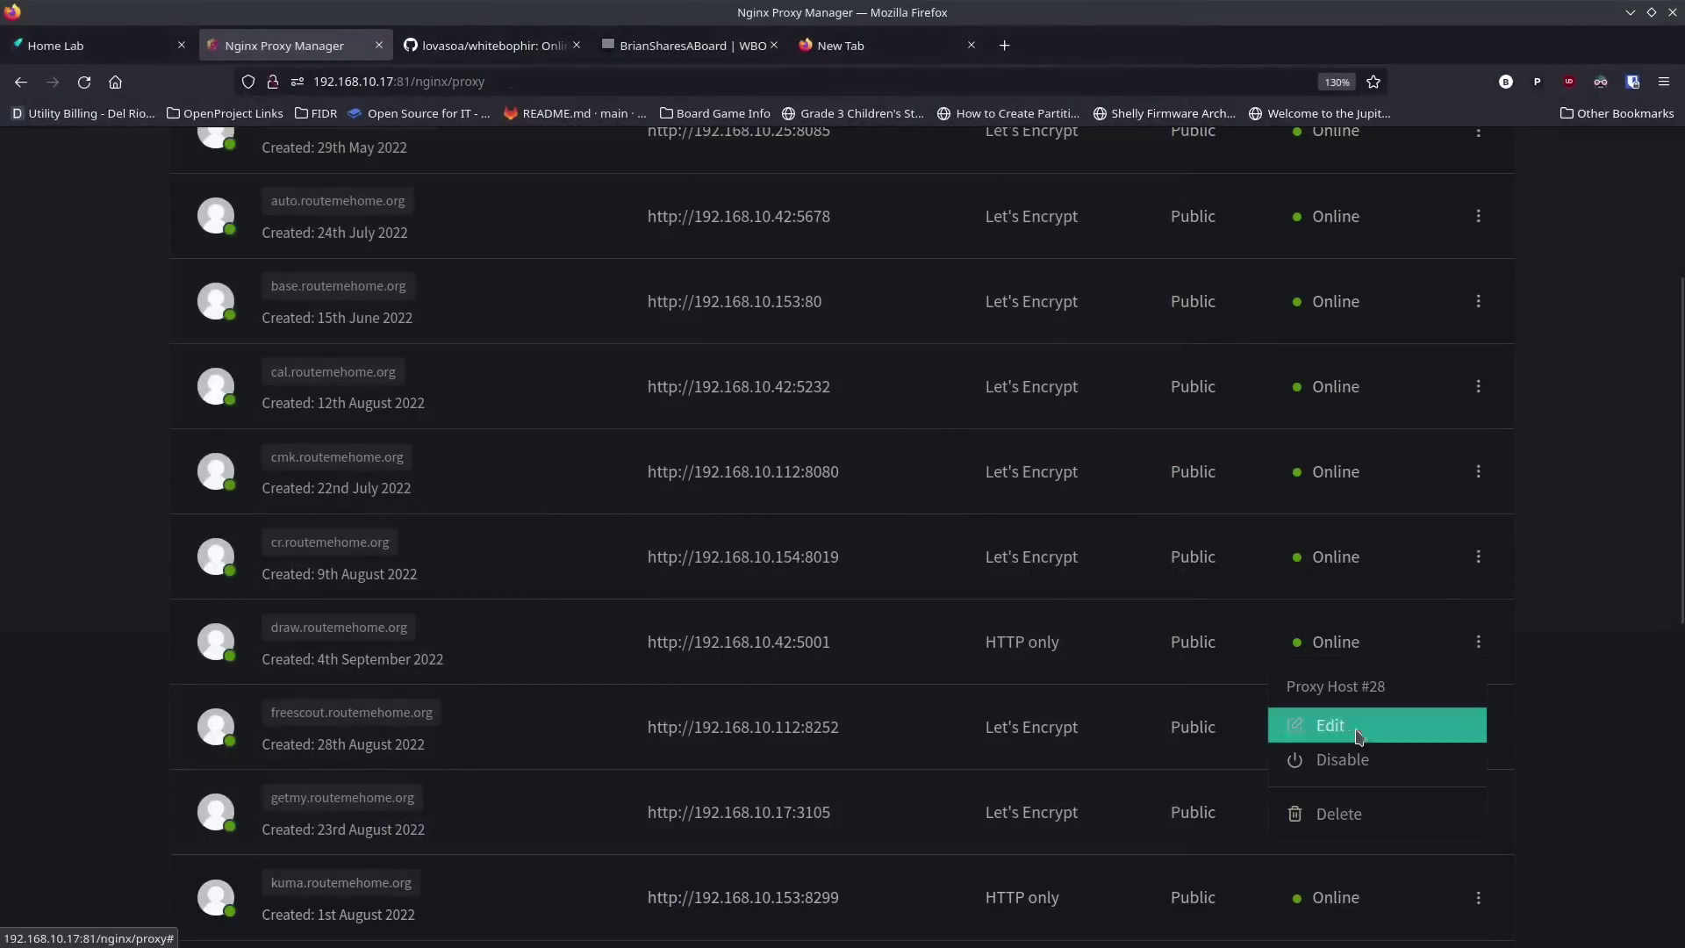
pyautogui.click(1323, 728)
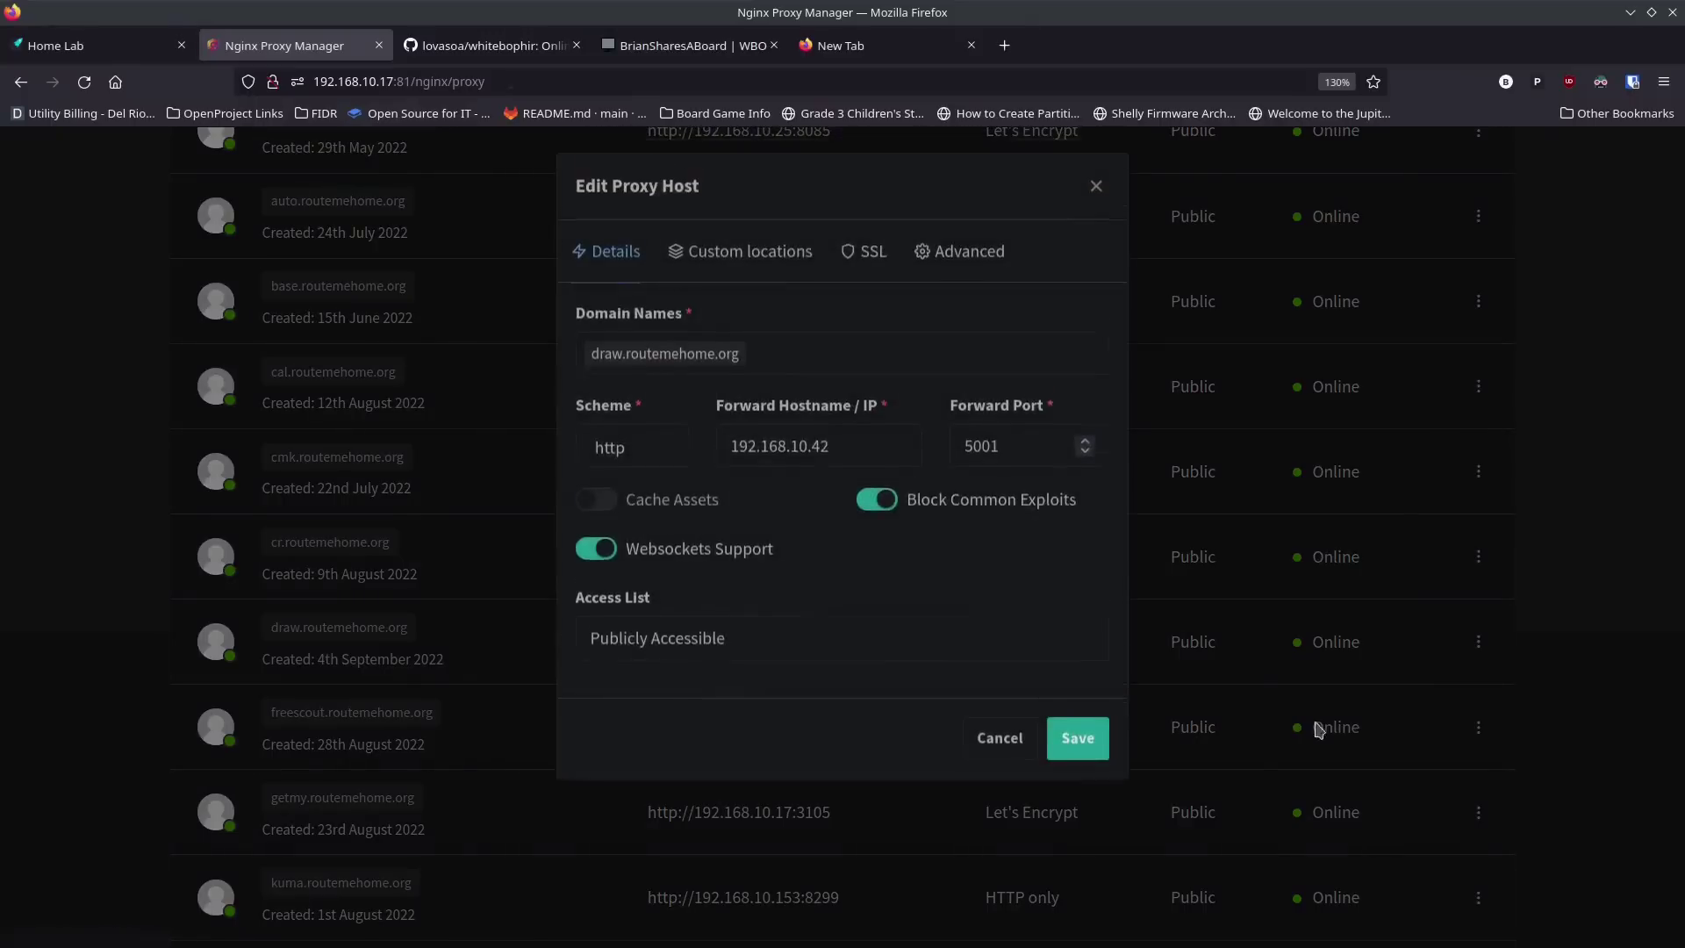
# Step: Request a new Let's Encrypt certificate for the host with Force SSL and HTTP/2 Support, accept the terms of service, and save
pyautogui.click(874, 266)
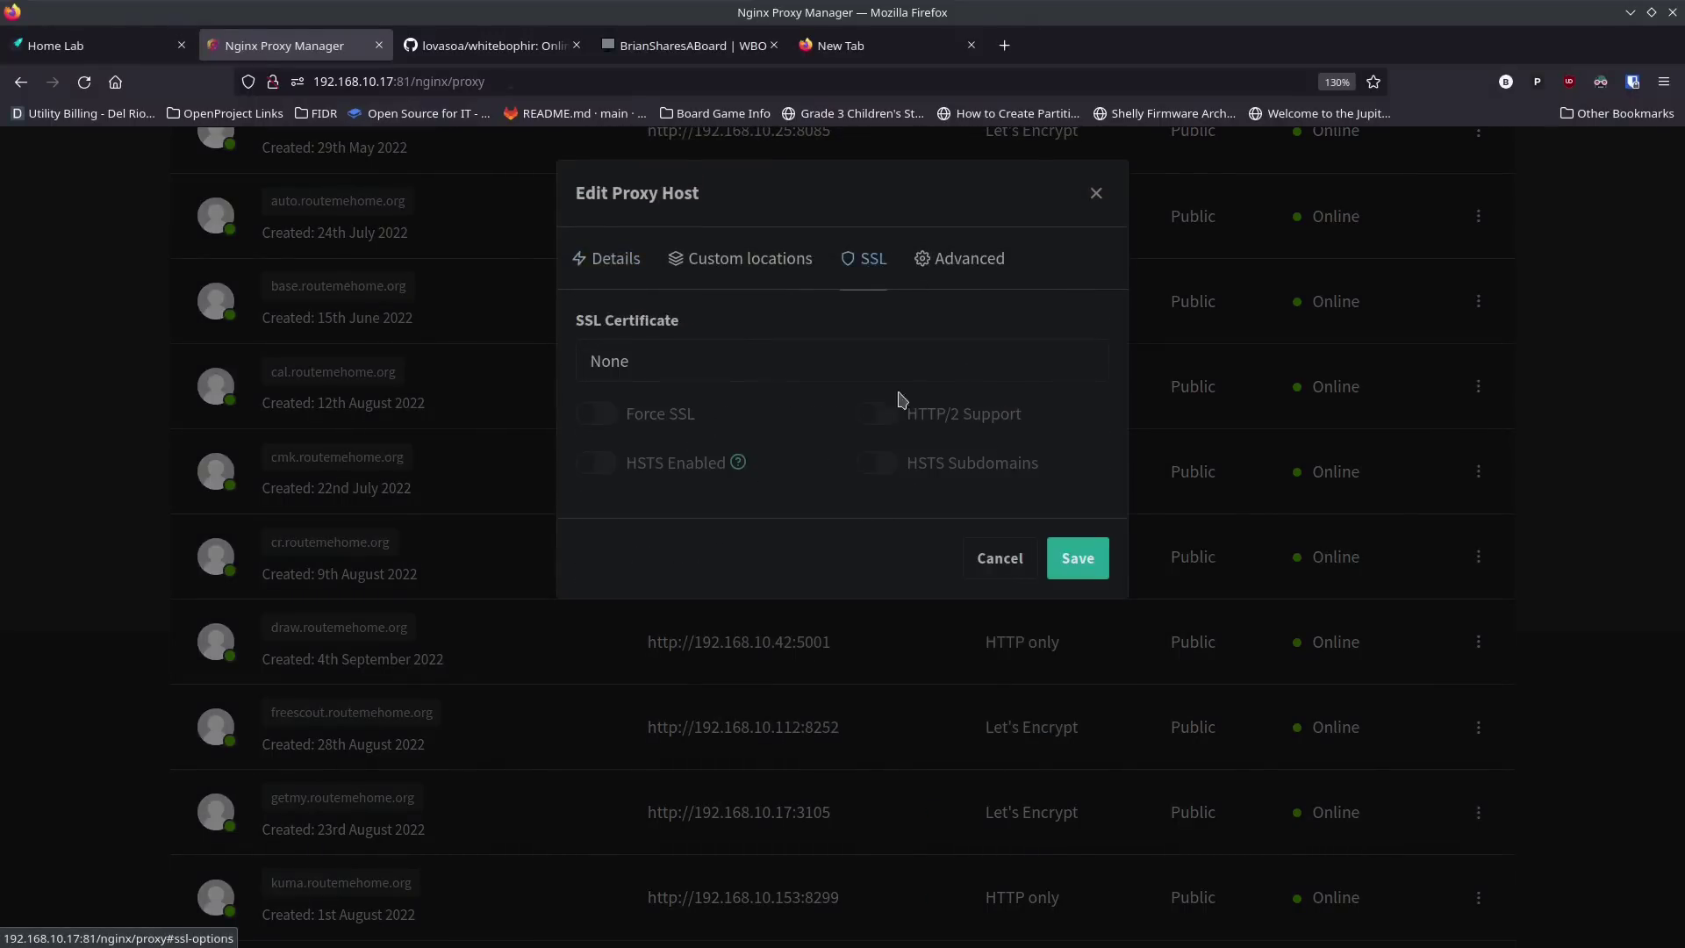
pyautogui.click(684, 365)
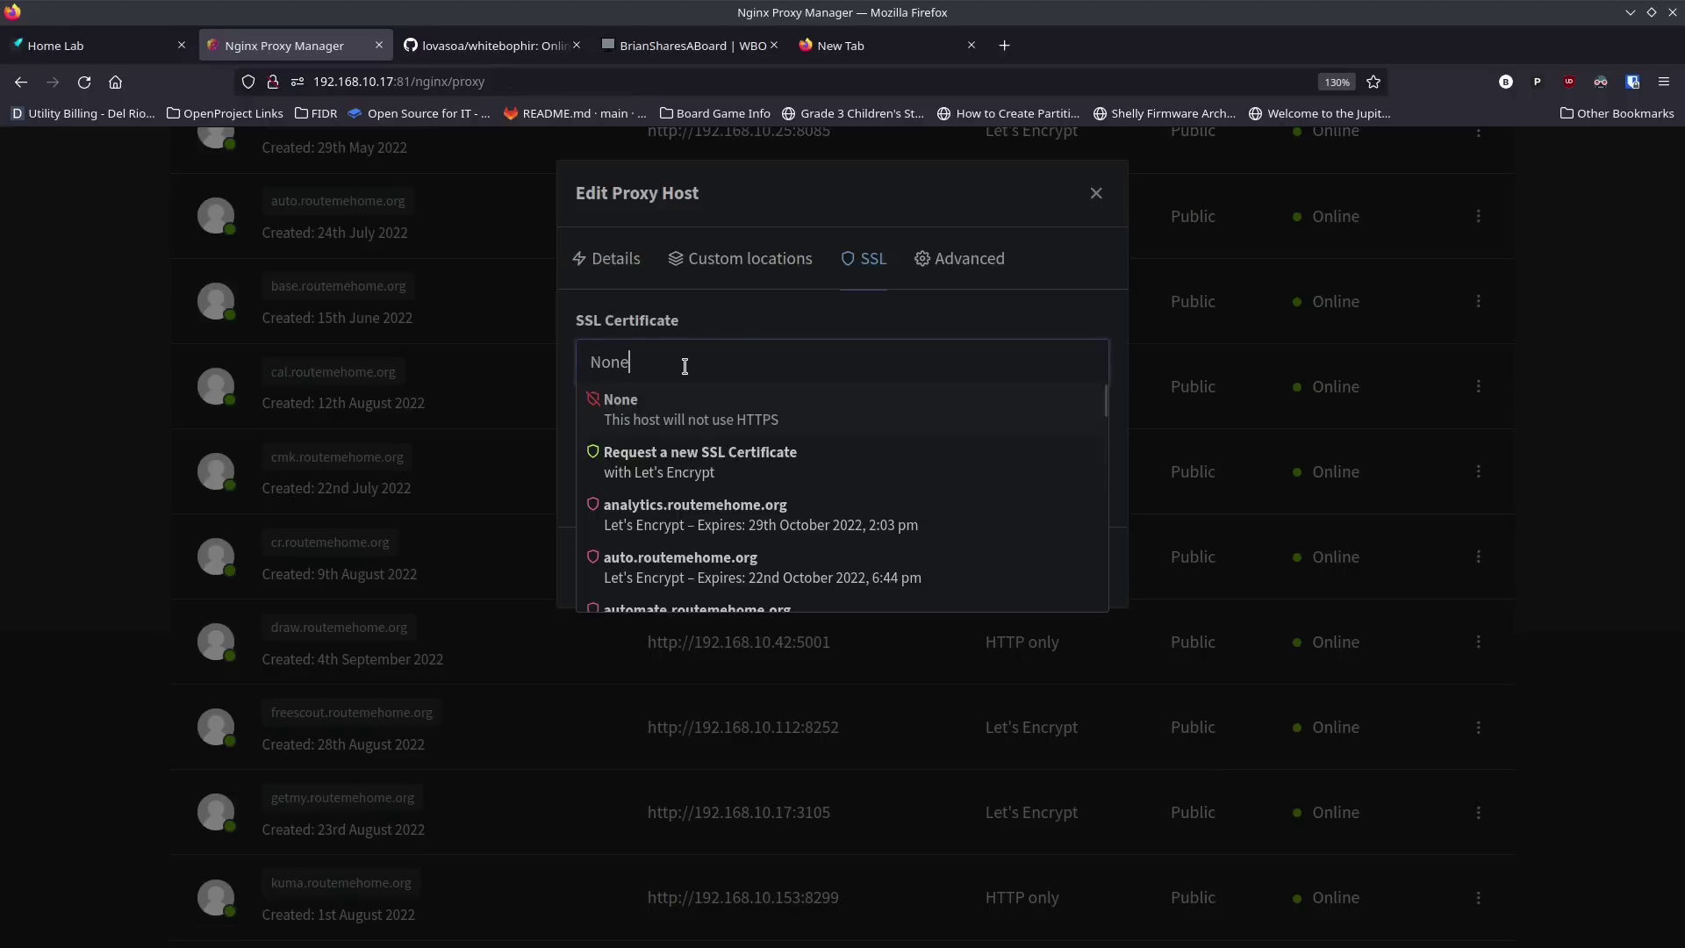
pyautogui.click(695, 474)
pyautogui.click(601, 418)
pyautogui.click(865, 418)
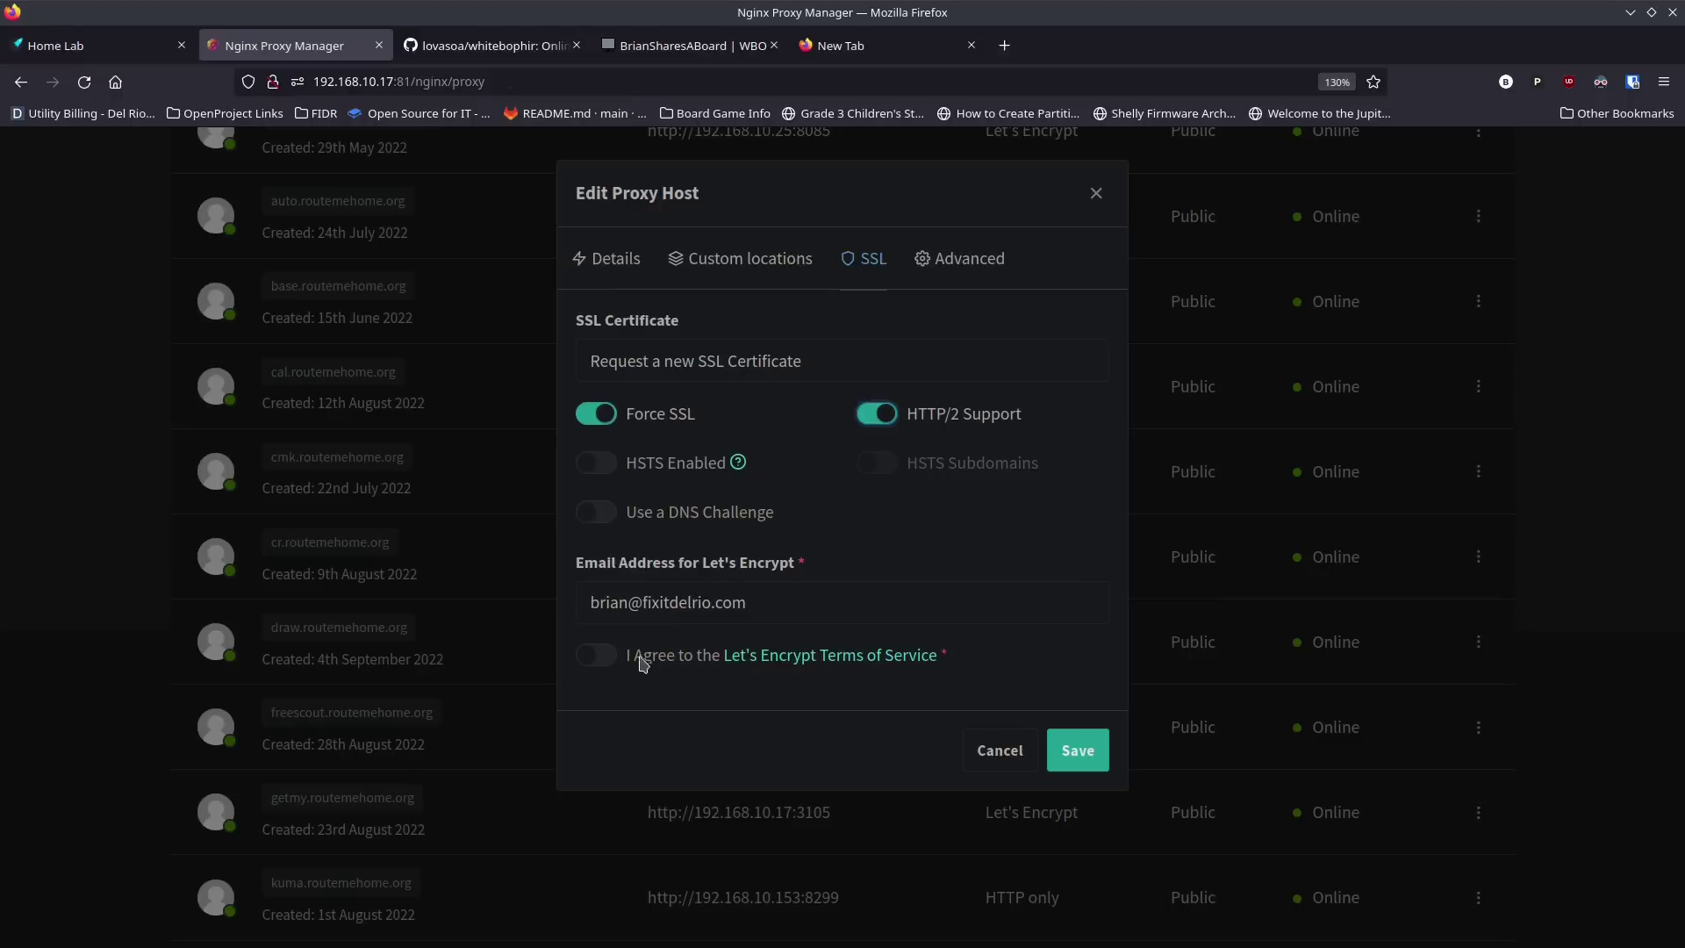
pyautogui.click(605, 665)
pyautogui.click(1078, 750)
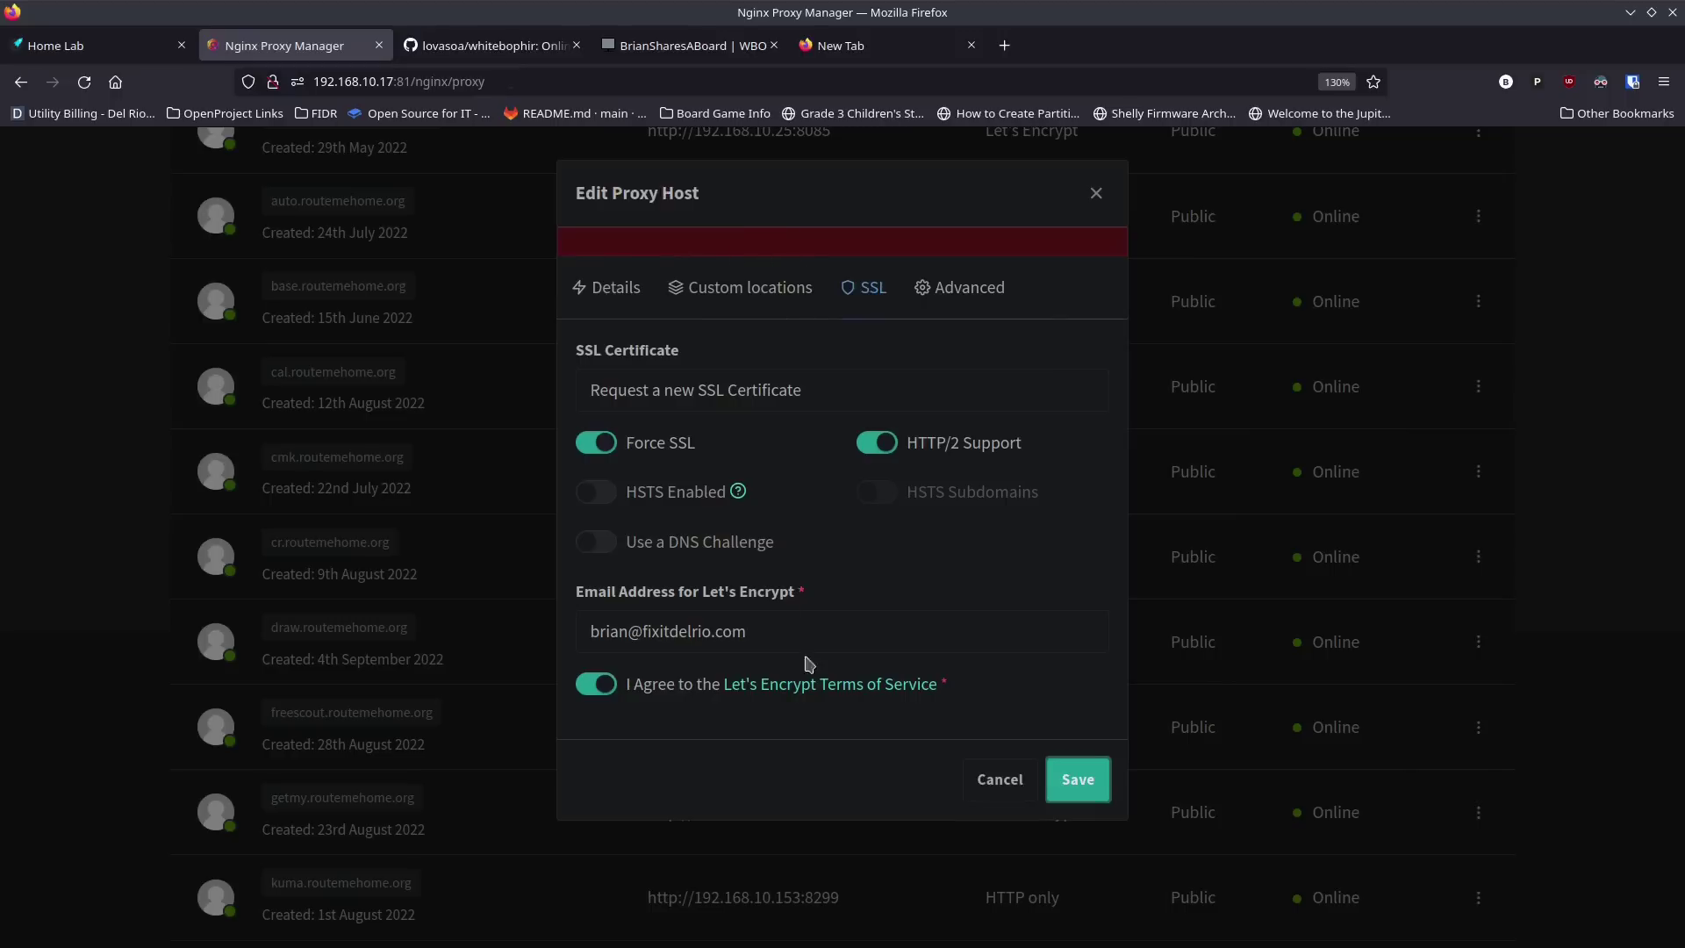
pyautogui.click(1078, 779)
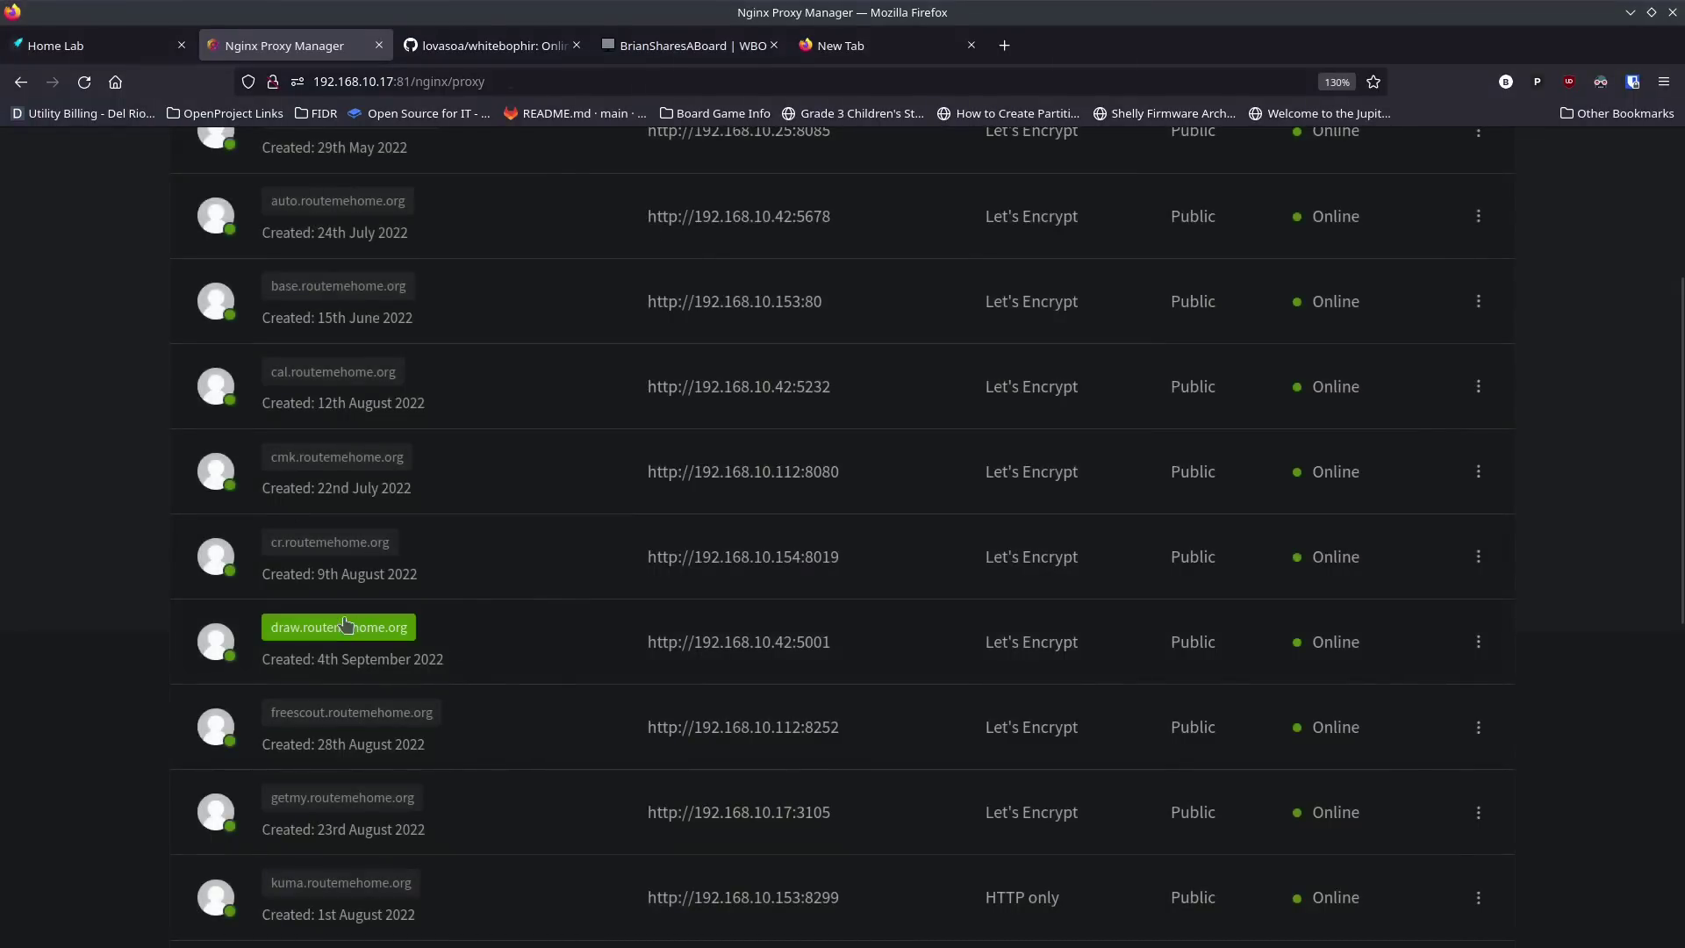
# Step: Check the host's SSL entry, open draw.routemehome.org over HTTPS, and create a named board called SecureCollab
pyautogui.moveTo(1120, 642); pyautogui.dragTo(956, 643)
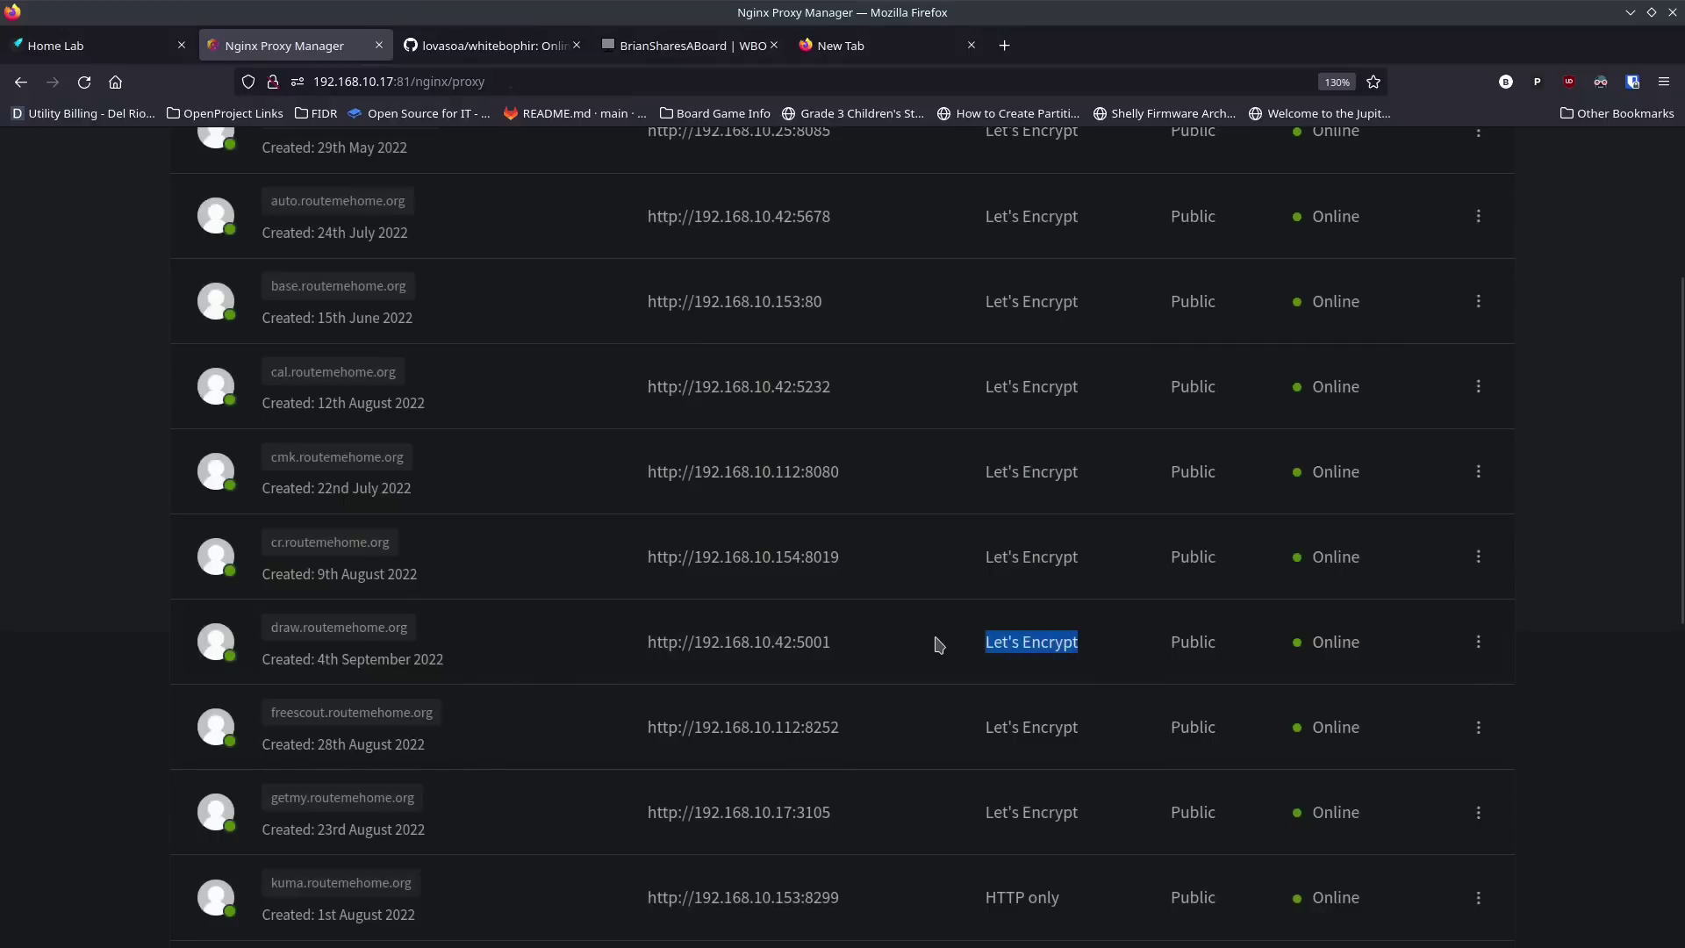
pyautogui.click(424, 654)
pyautogui.click(352, 628)
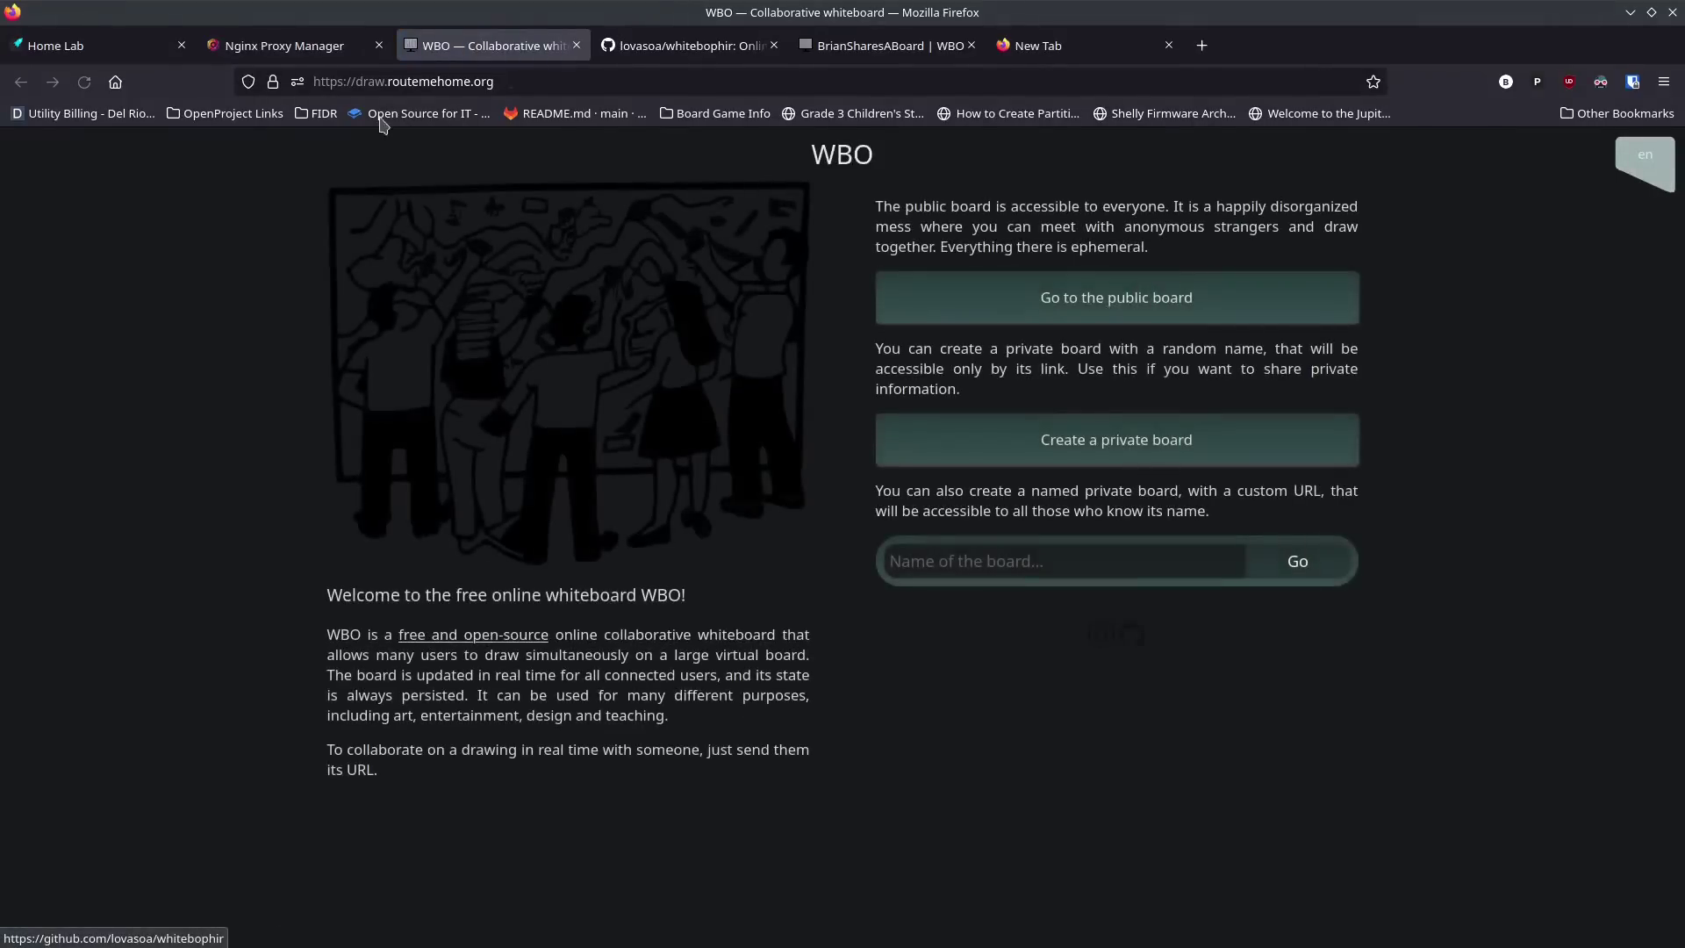
pyautogui.click(1076, 565)
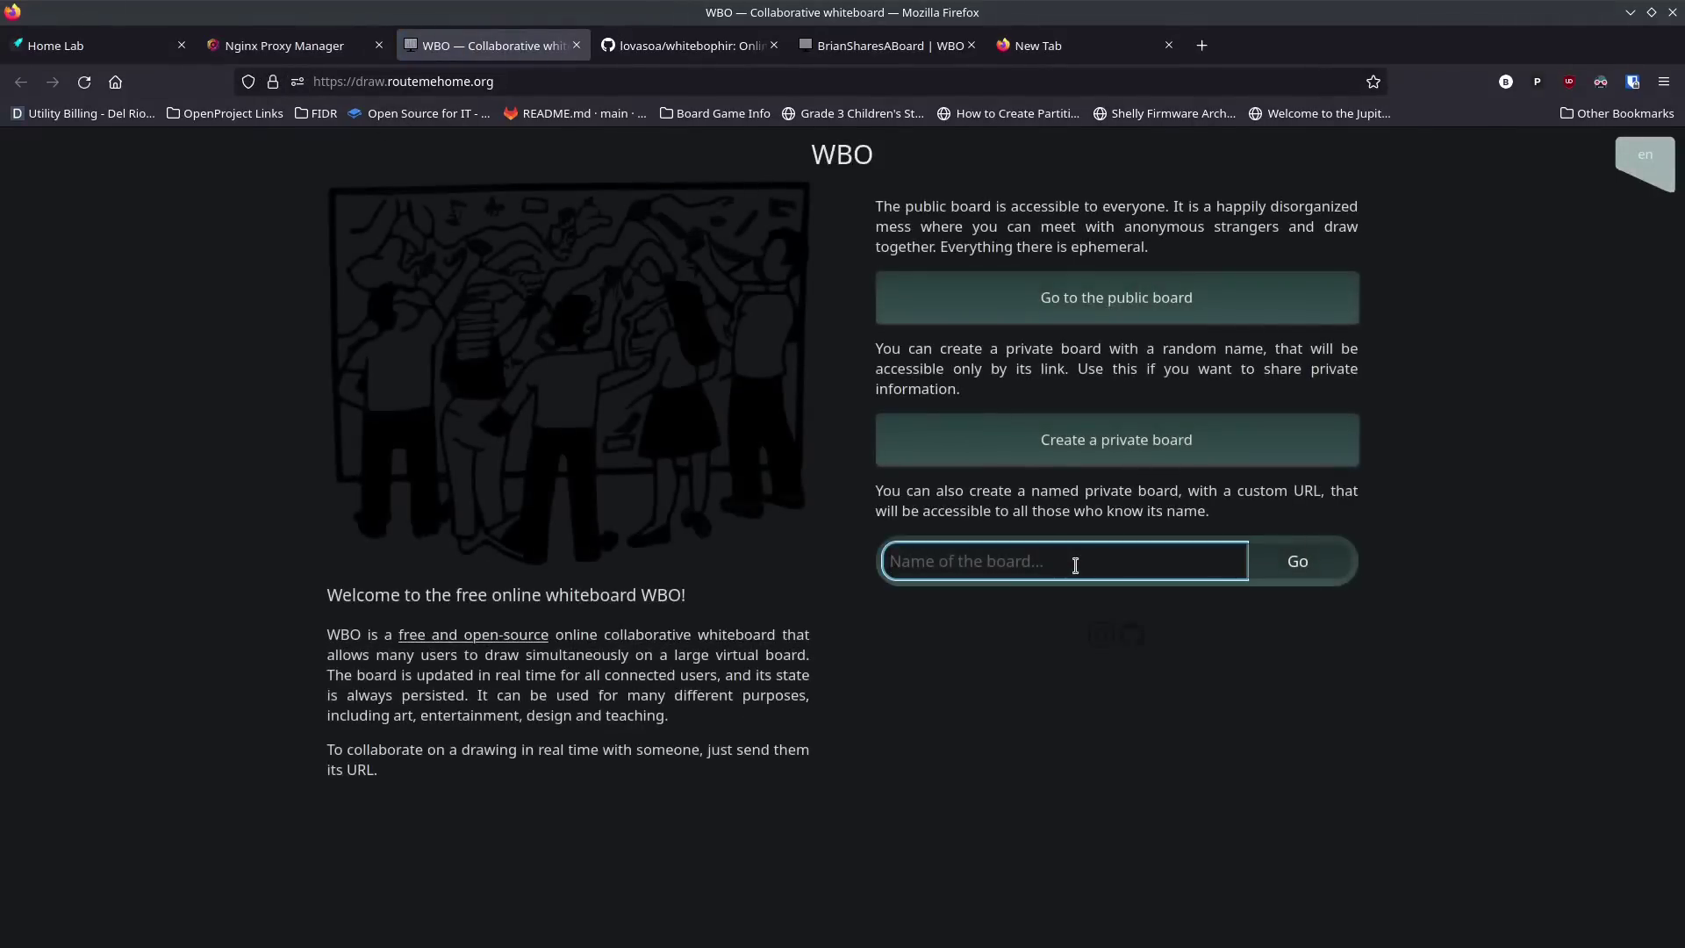
pyautogui.write('SecureCoolab')
pyautogui.click(1321, 566)
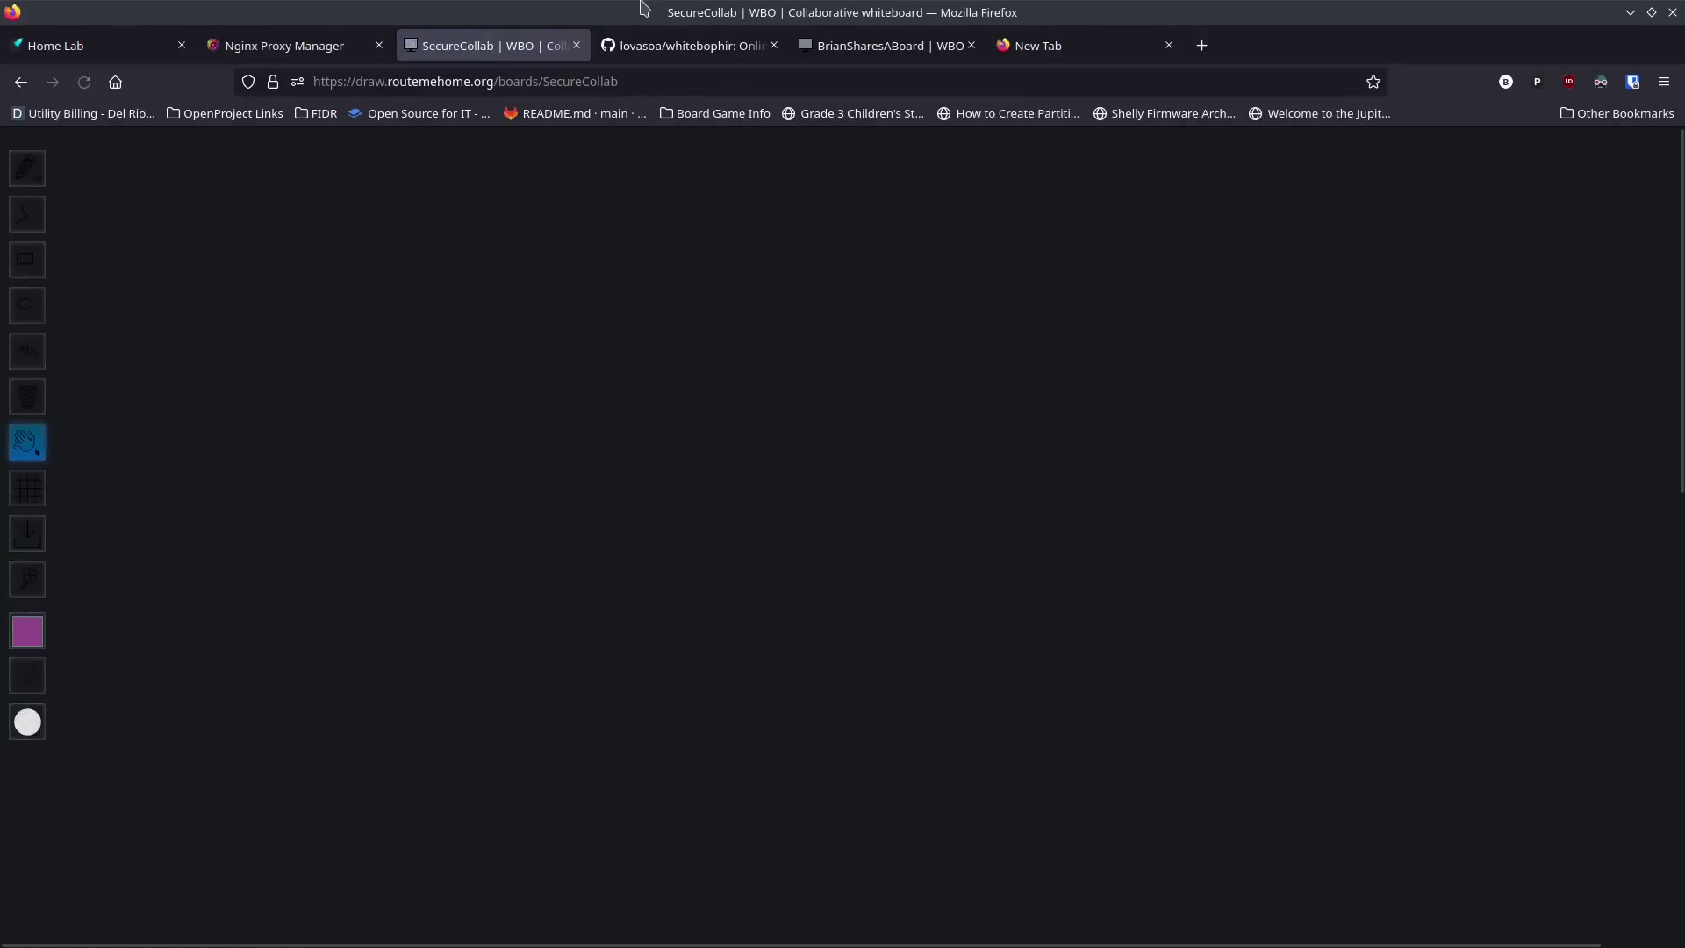
# Step: Tile the regular window beside the private window and open the SecureCollab board's copied address in the private window
pyautogui.moveTo(624, 18); pyautogui.dragTo(2, 383)
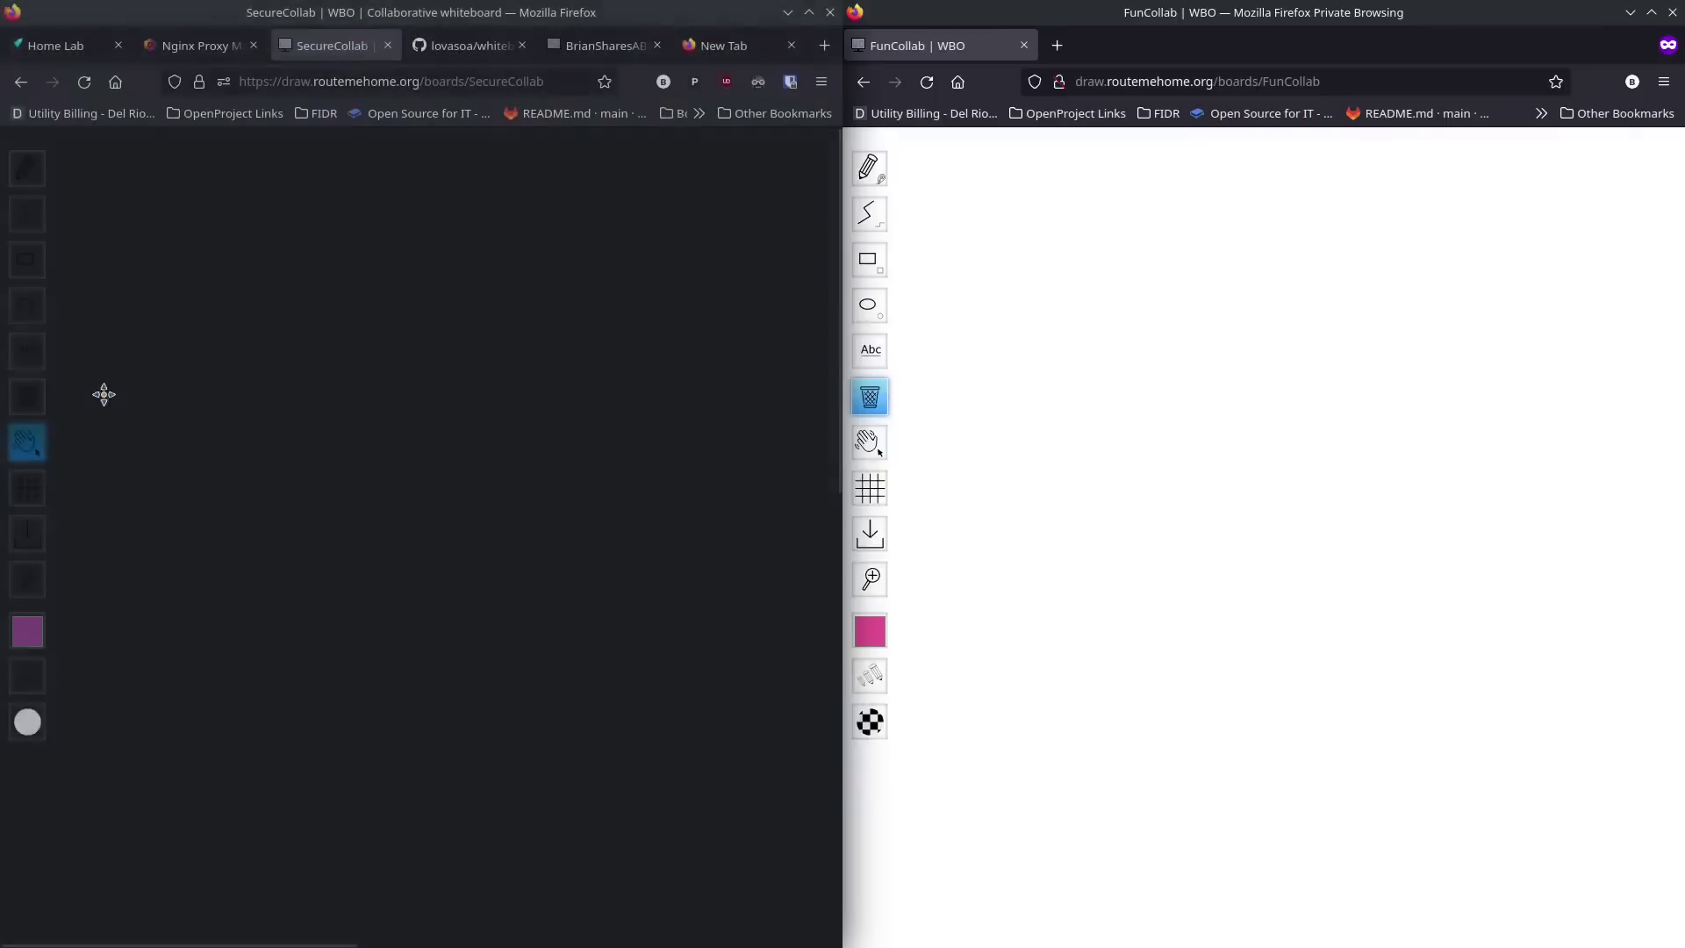
pyautogui.click(401, 81)
pyautogui.hotkey('ctrl', 'c')
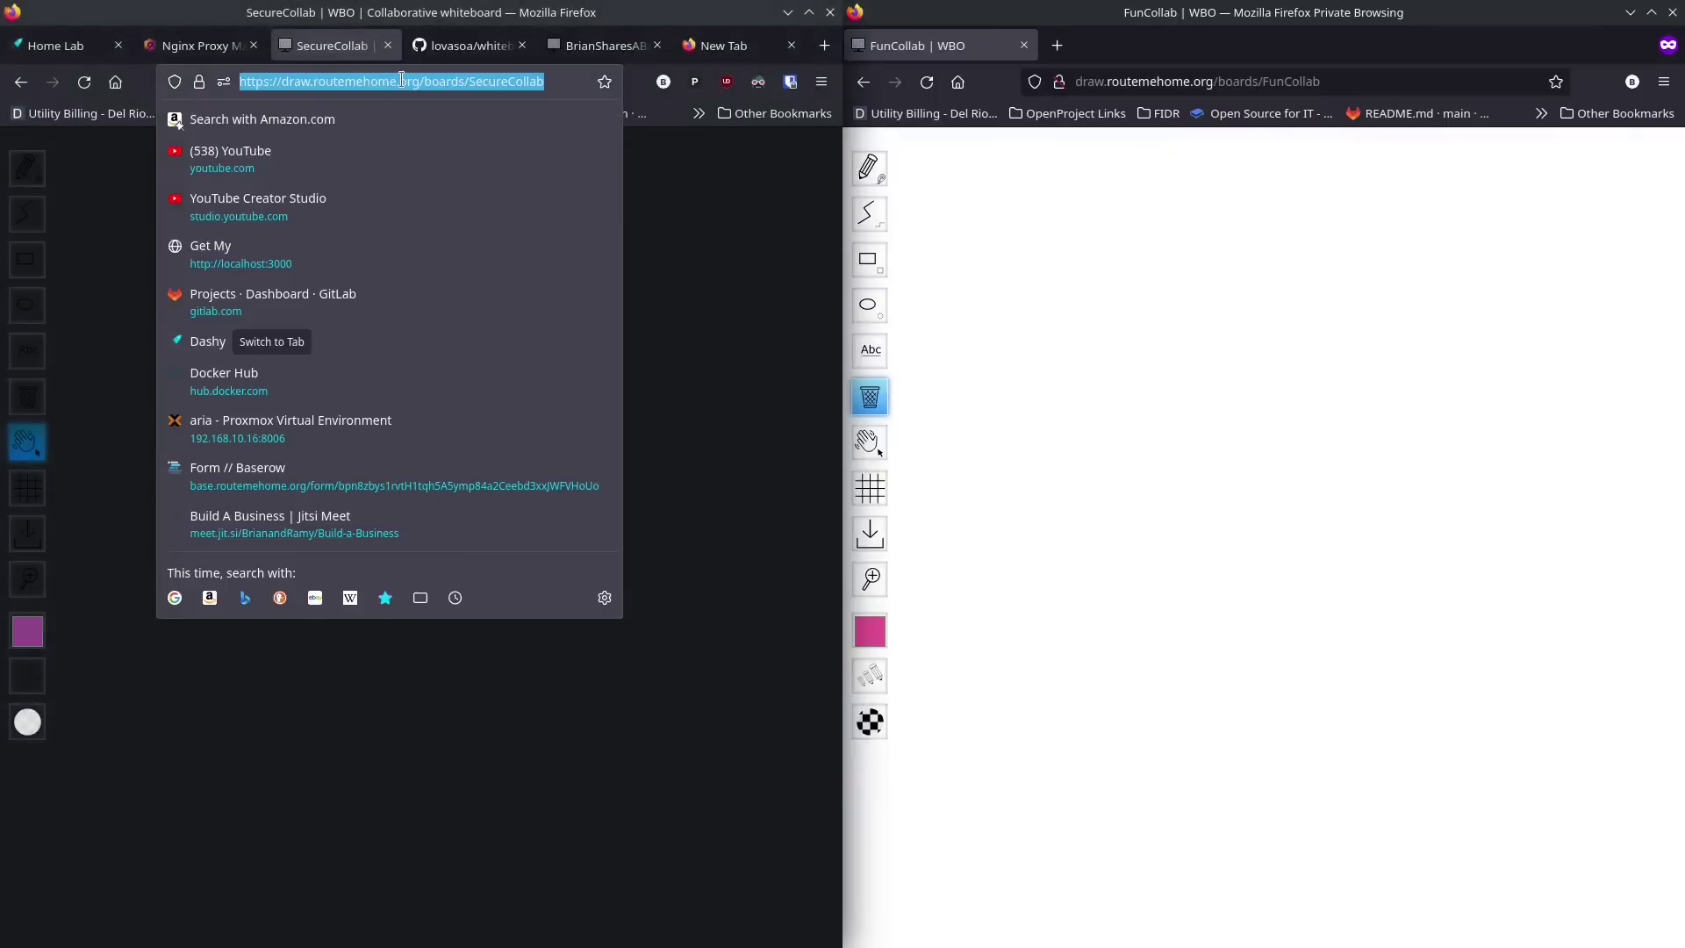
pyautogui.click(1159, 81)
pyautogui.hotkey('ctrl', 'v')
pyautogui.press('Return')
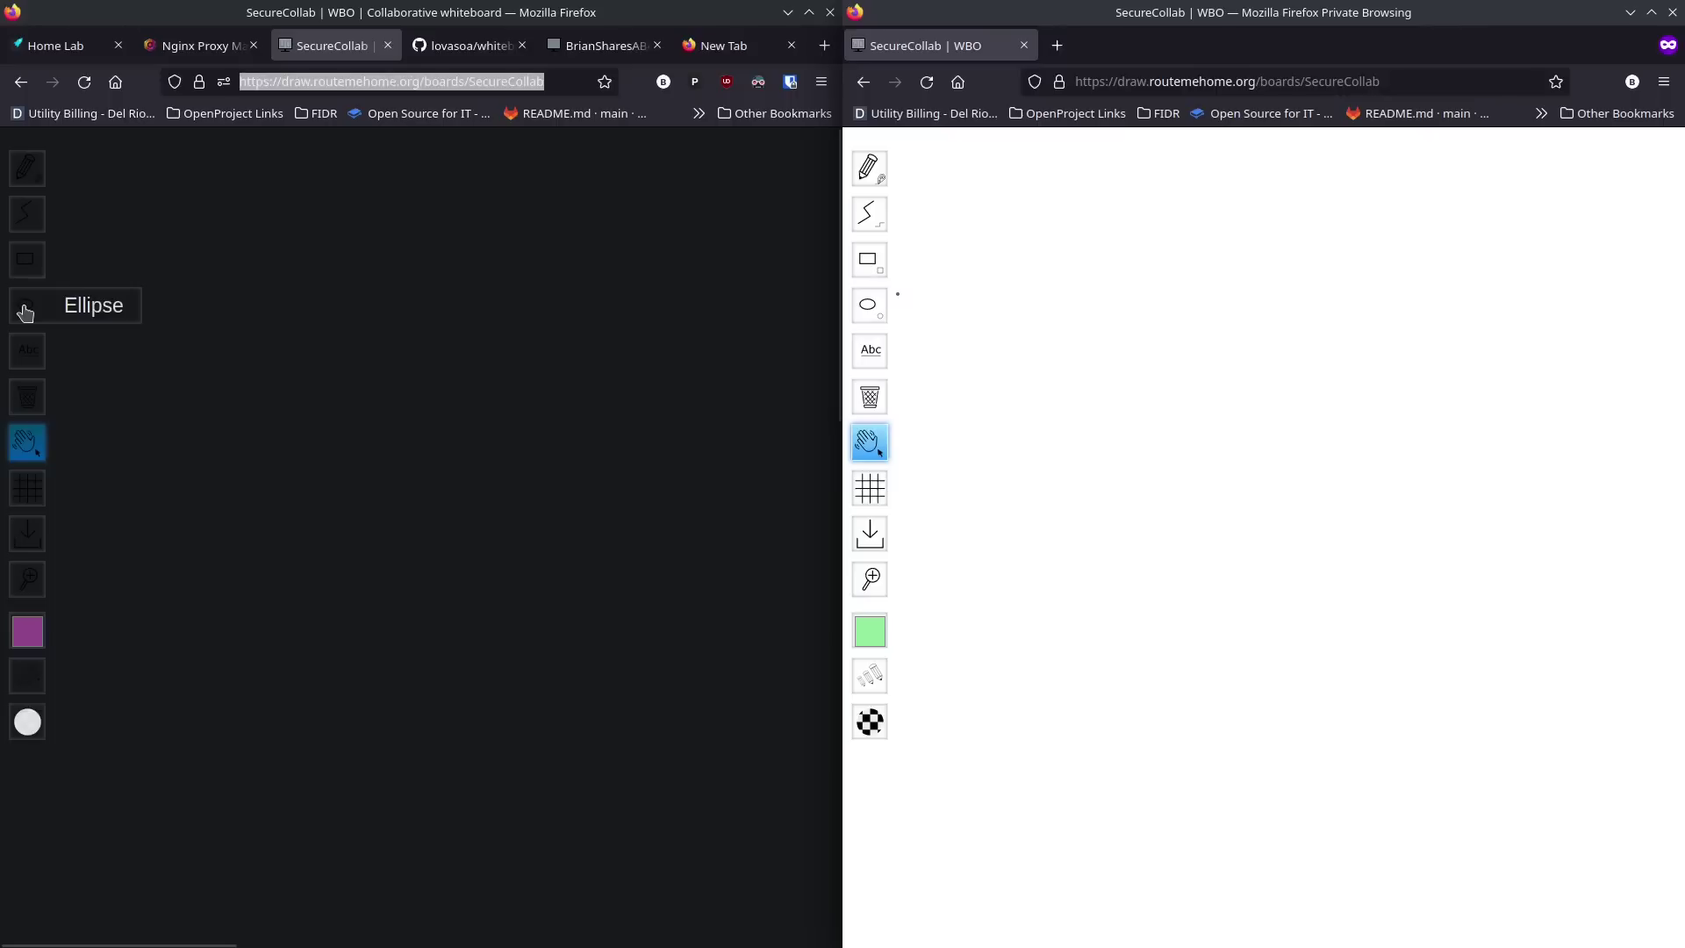
# Step: Draw a wide purple rectangle in the regular window and a tall green ellipse overlapping its bottom edge in the private window
pyautogui.click(24, 265)
pyautogui.moveTo(136, 280); pyautogui.dragTo(414, 412)
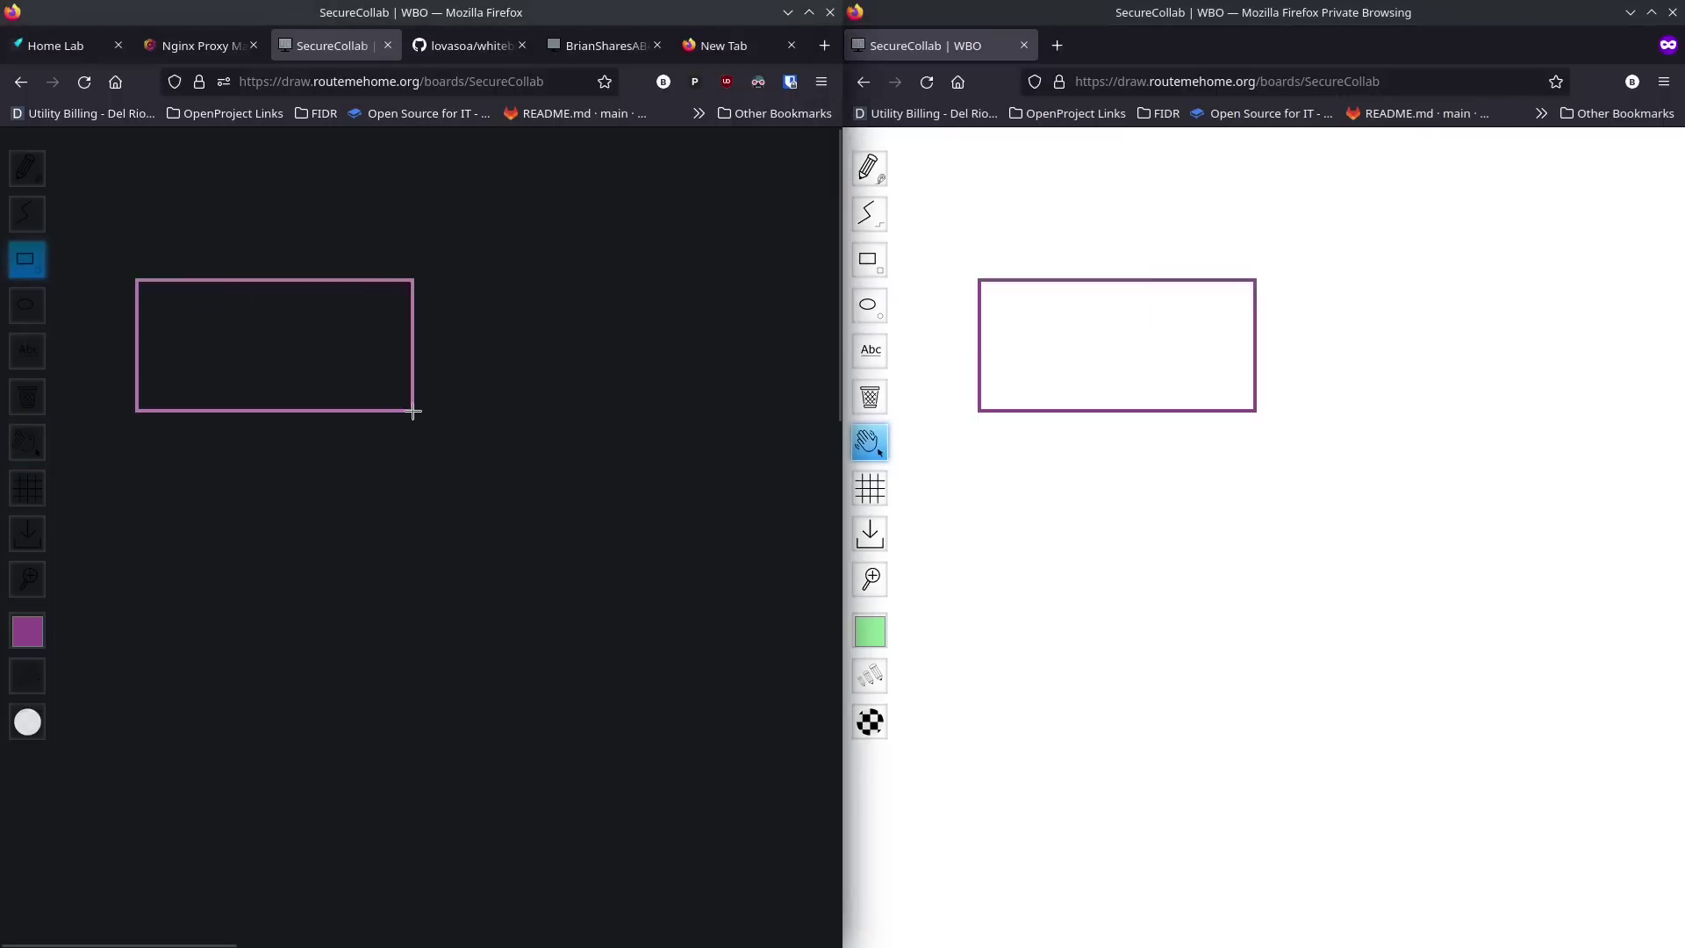
pyautogui.click(869, 305)
pyautogui.moveTo(1023, 622); pyautogui.dragTo(1203, 365)
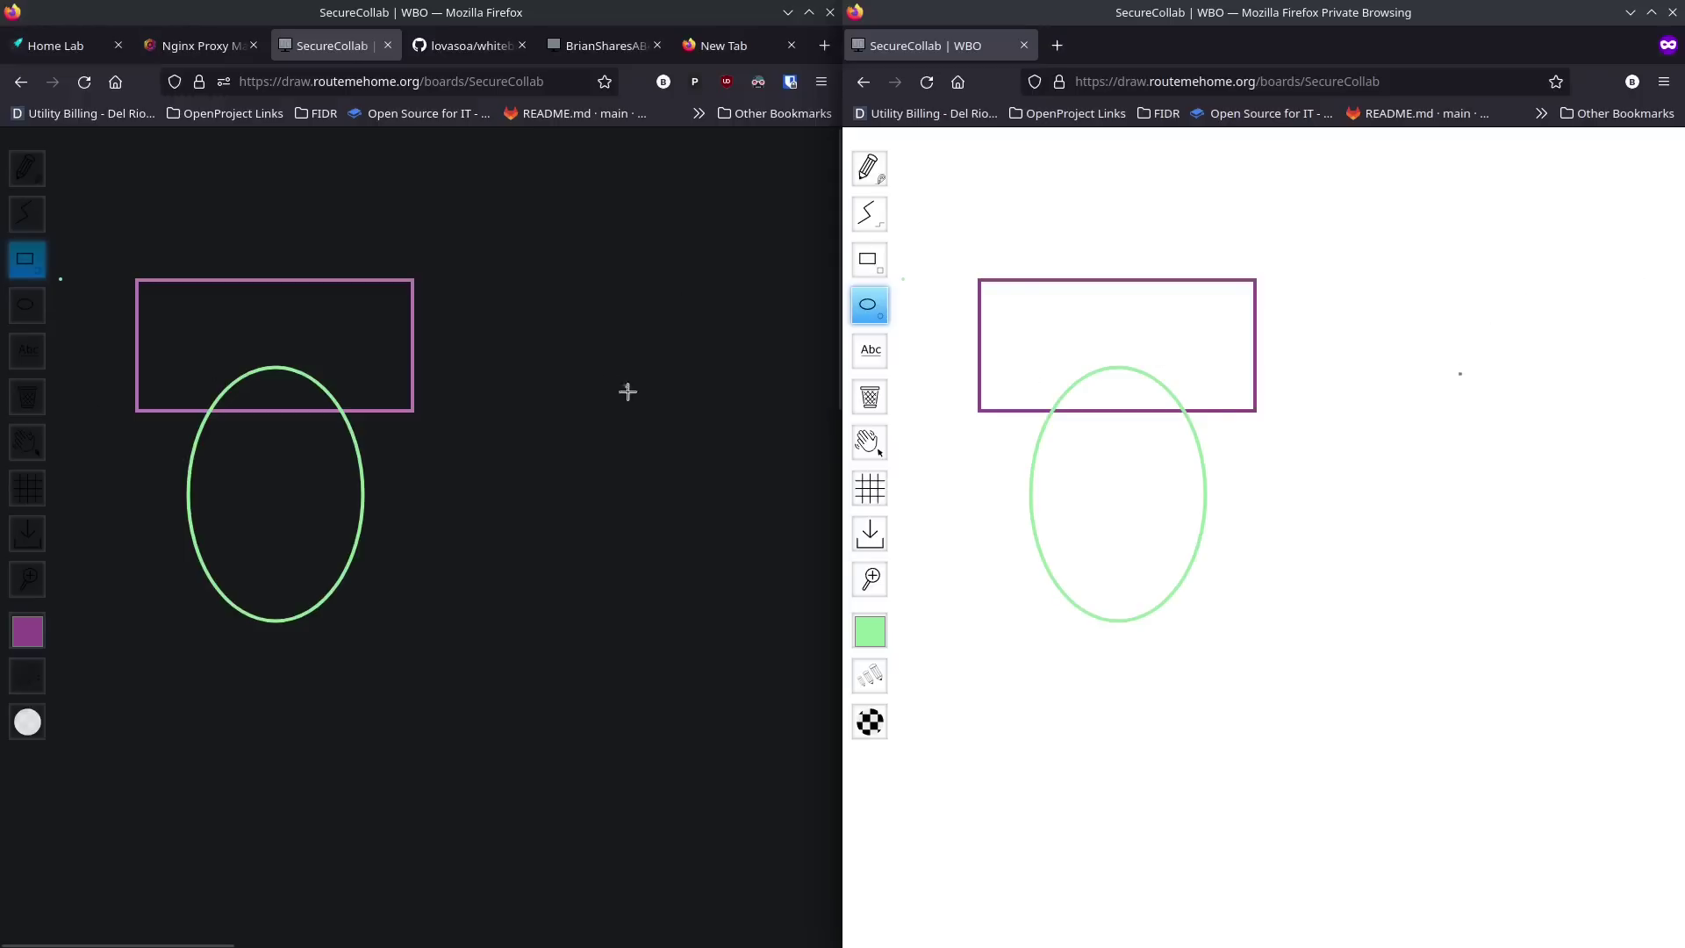
# Step: Review the whitebophir GitHub README's sections on running WBO, subfolder hosting, translations and authentication, and return to the repository overview
pyautogui.click(451, 52)
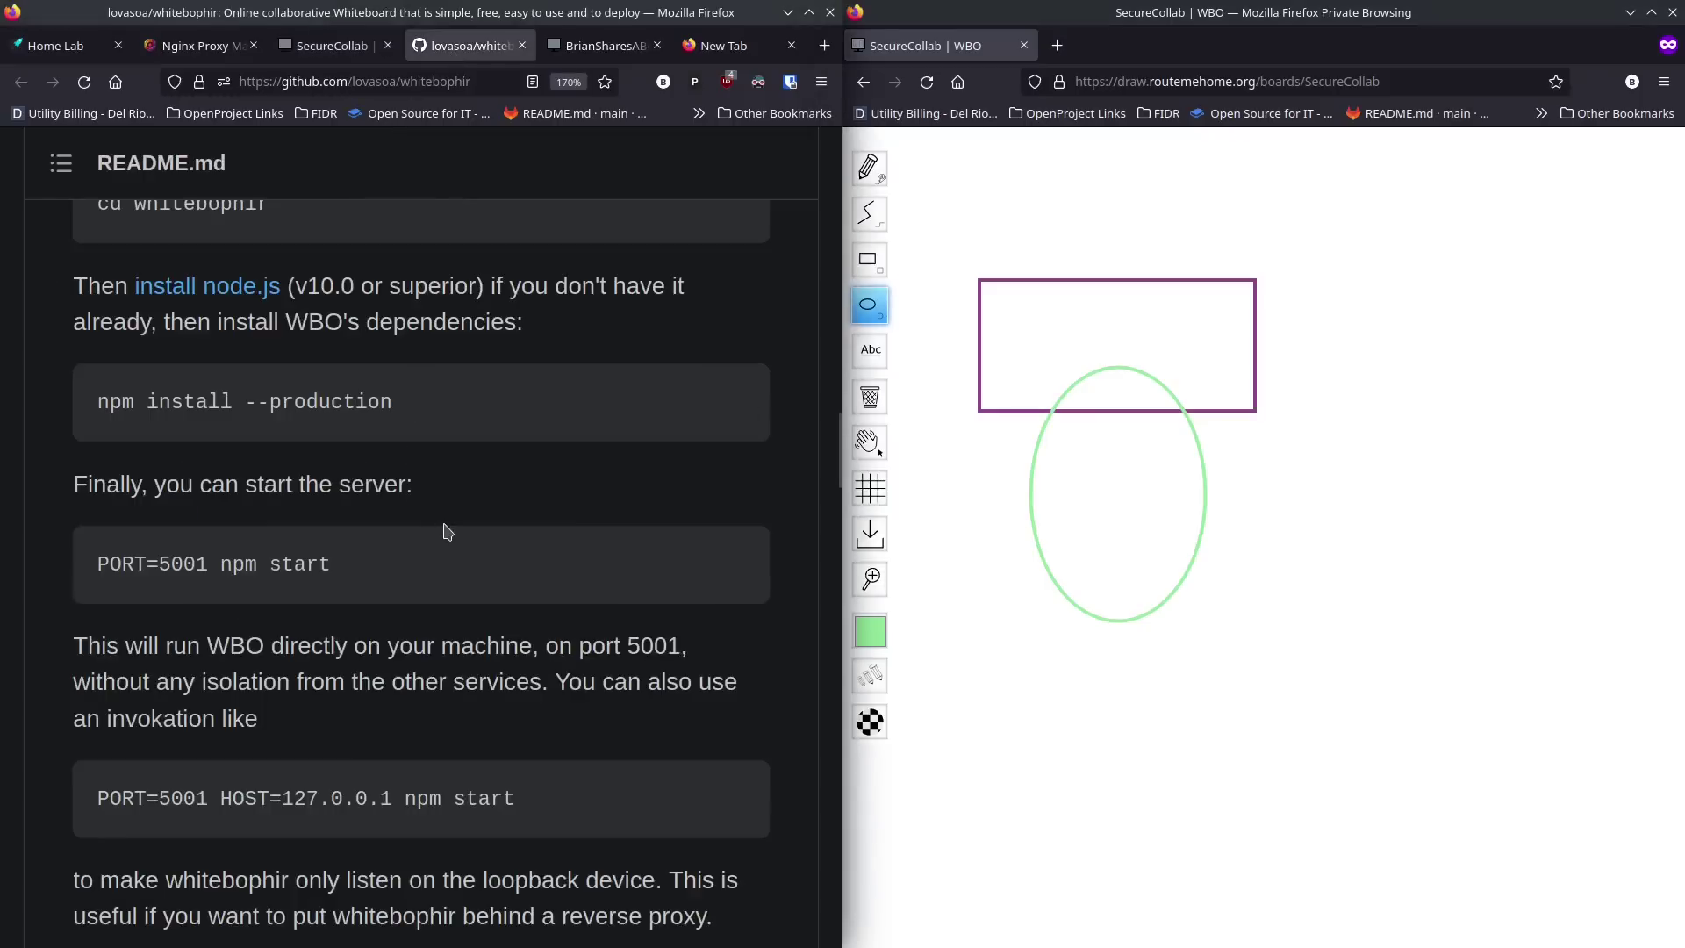
pyautogui.scroll(-7, 444, 530)
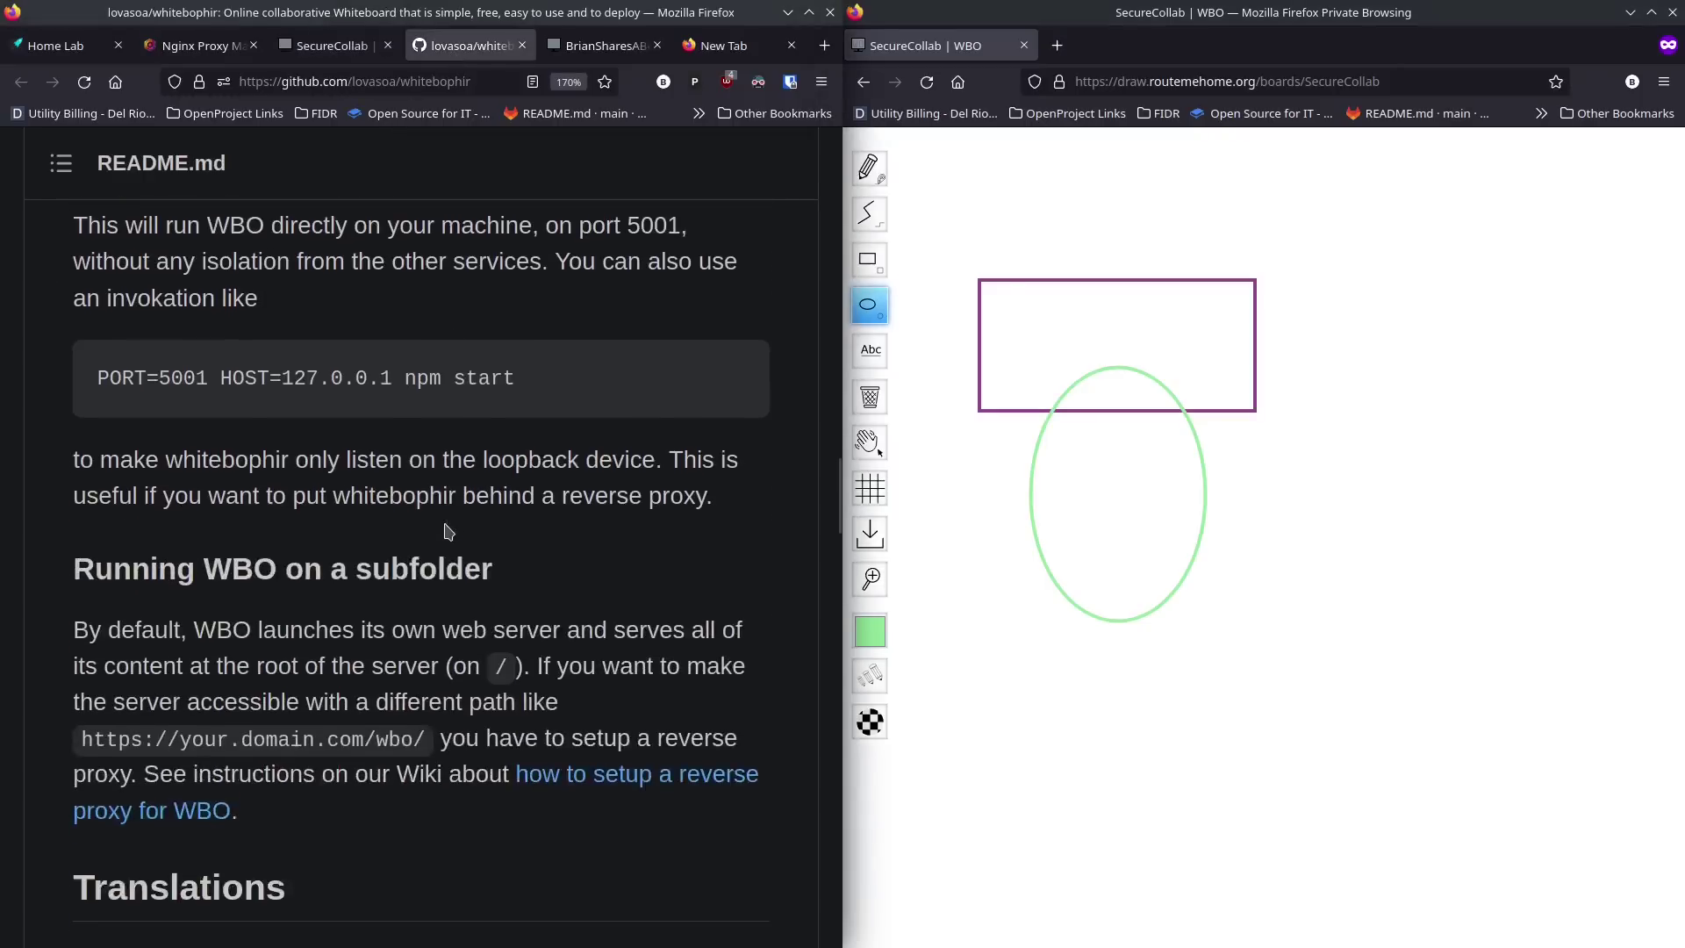
pyautogui.scroll(-5, 444, 530)
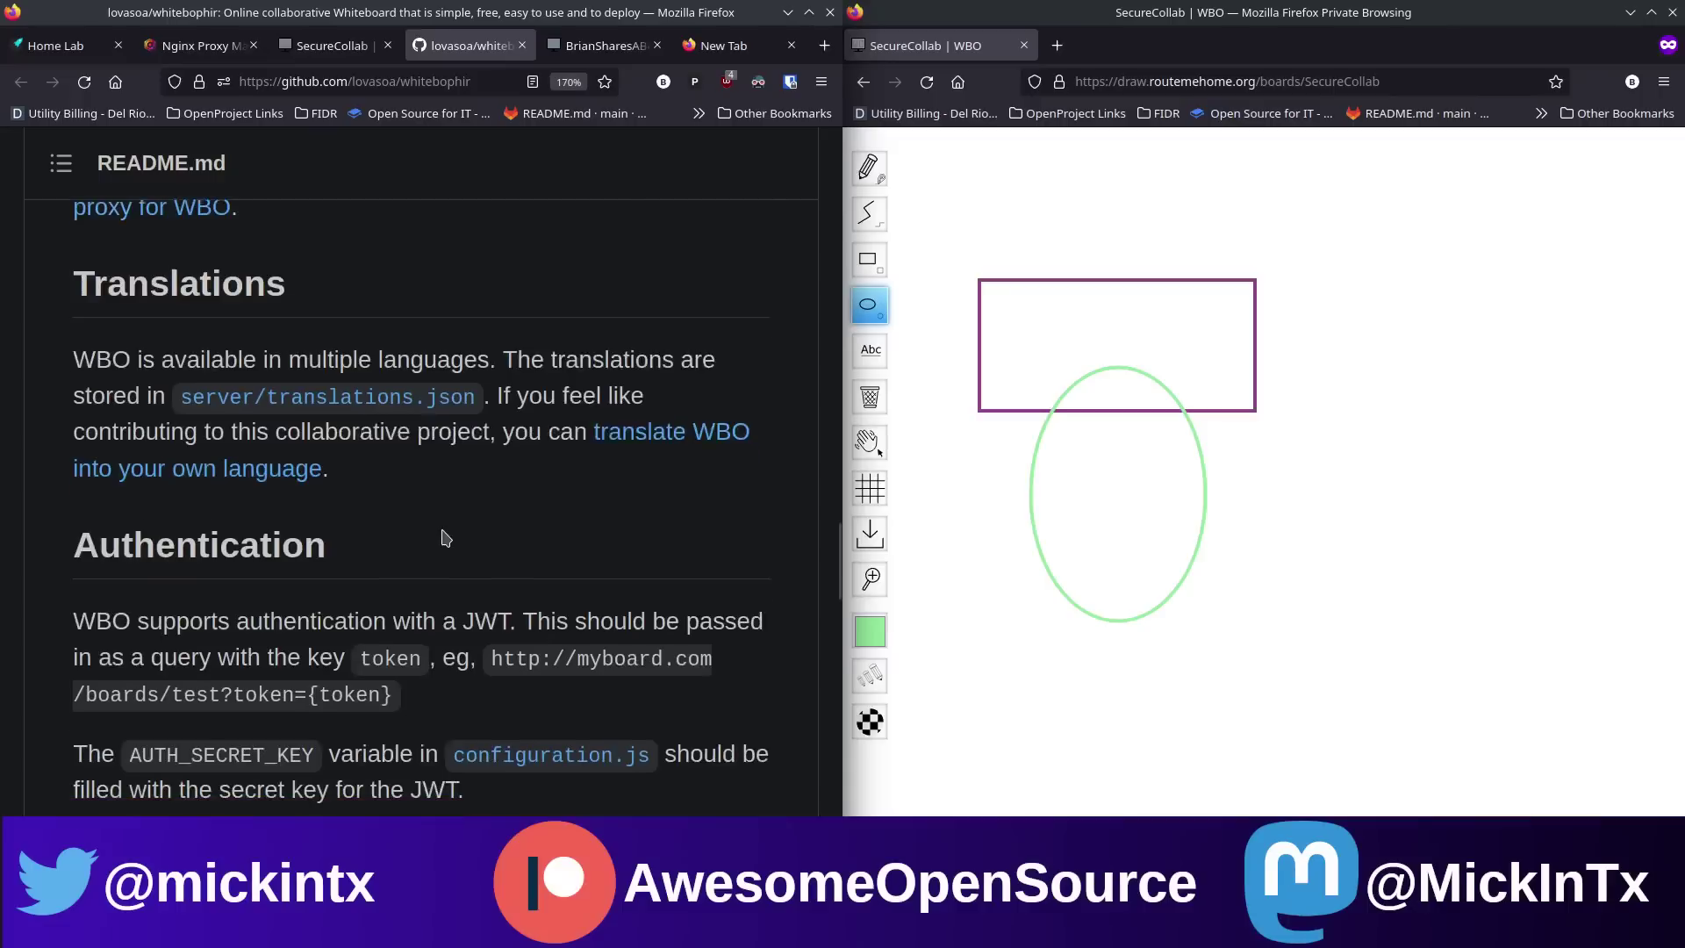
pyautogui.scroll(11, 445, 539)
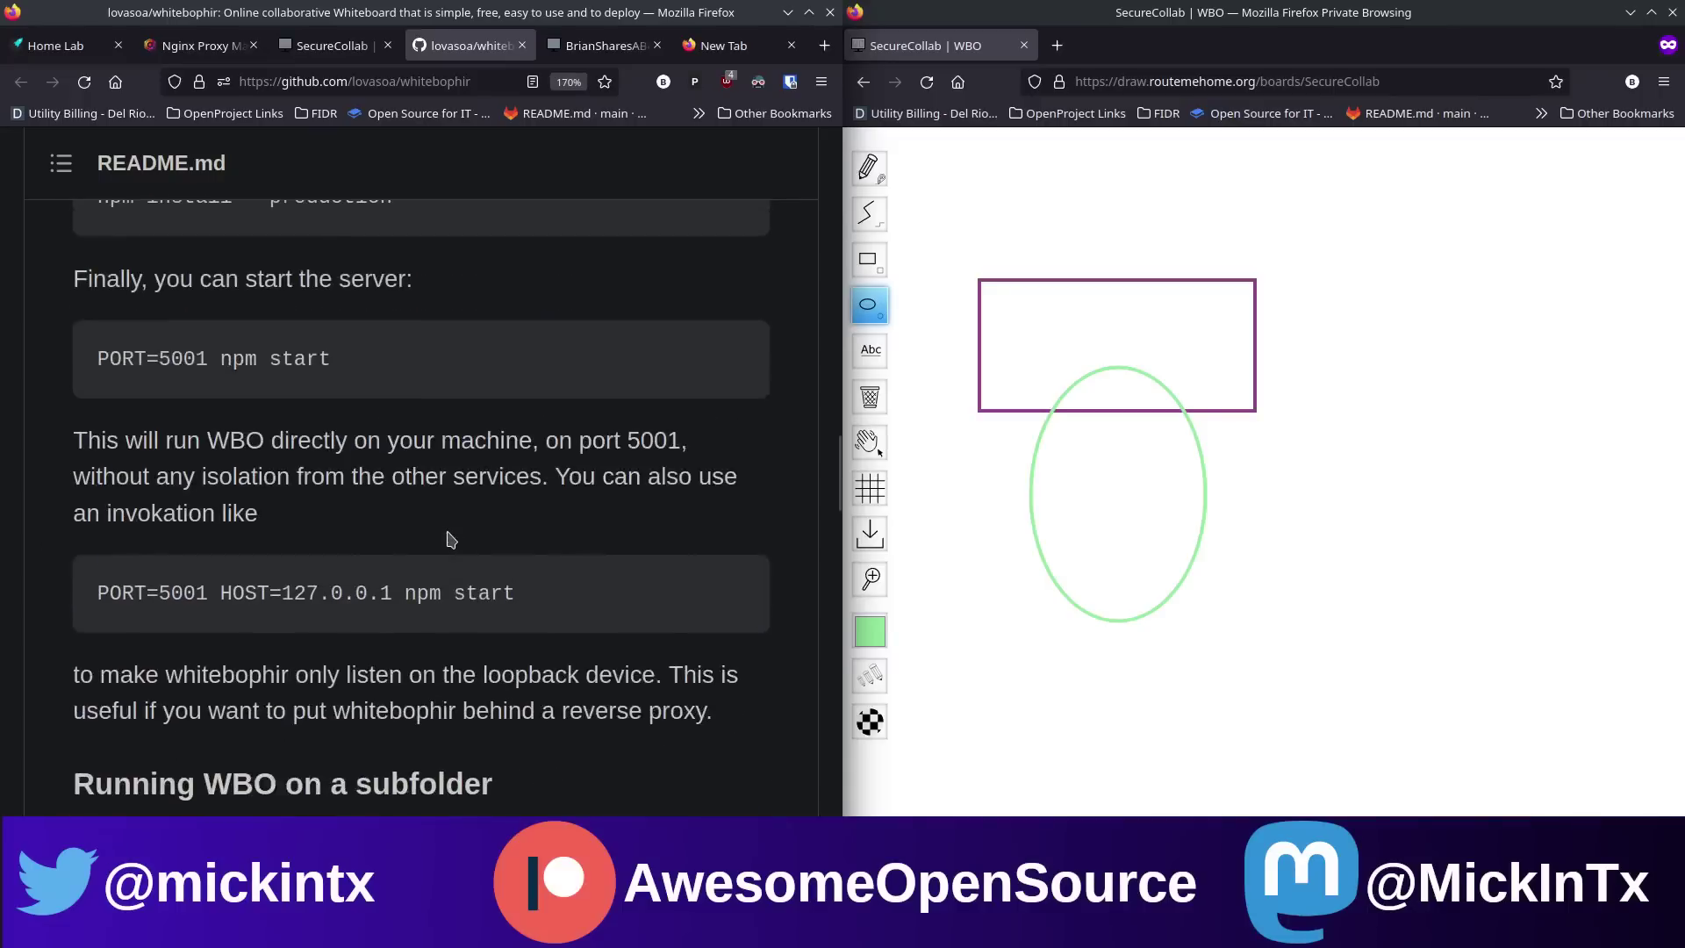
pyautogui.scroll(2, 500, 500)
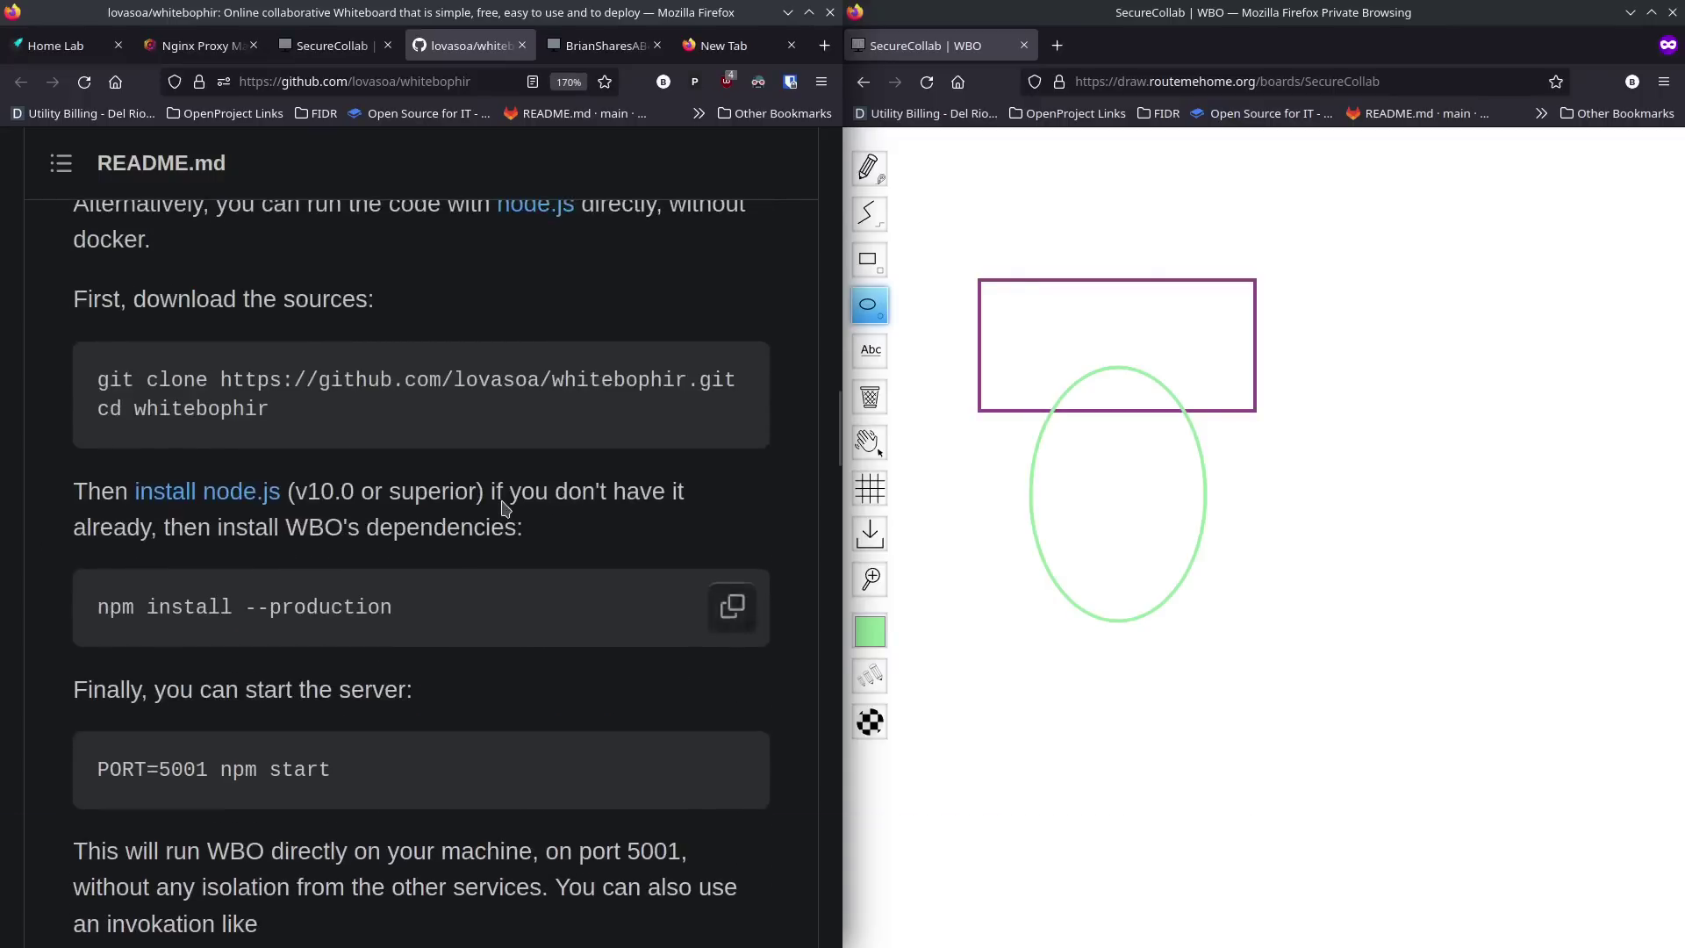
pyautogui.scroll(4, 556, 440)
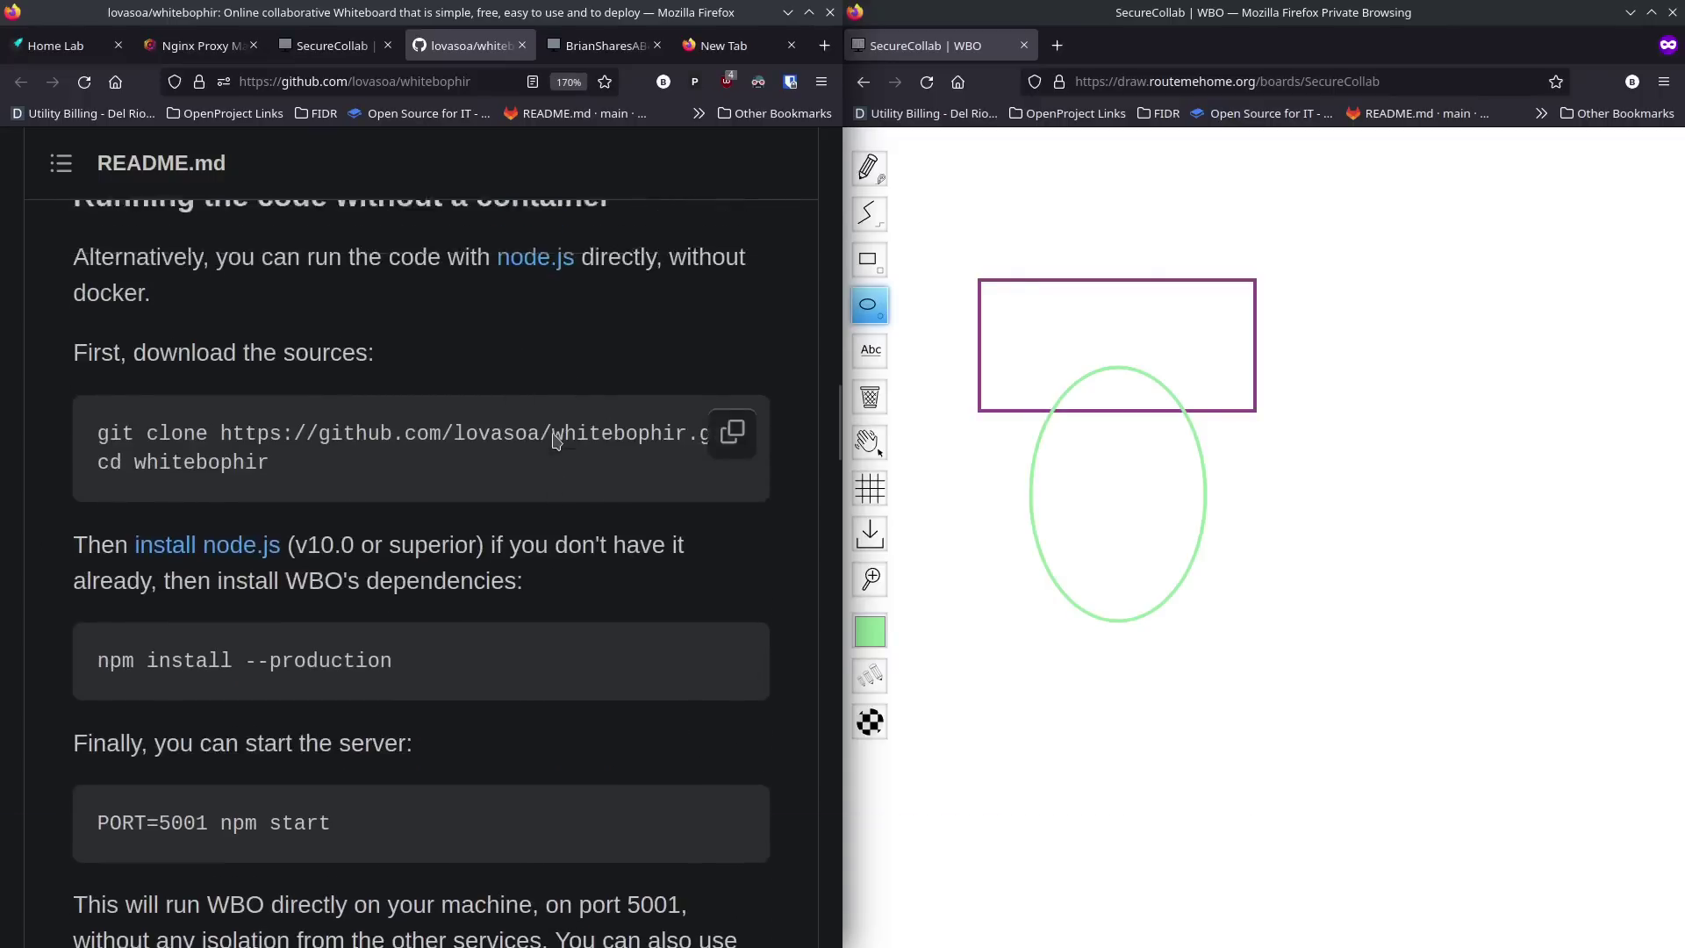
pyautogui.scroll(8, 555, 441)
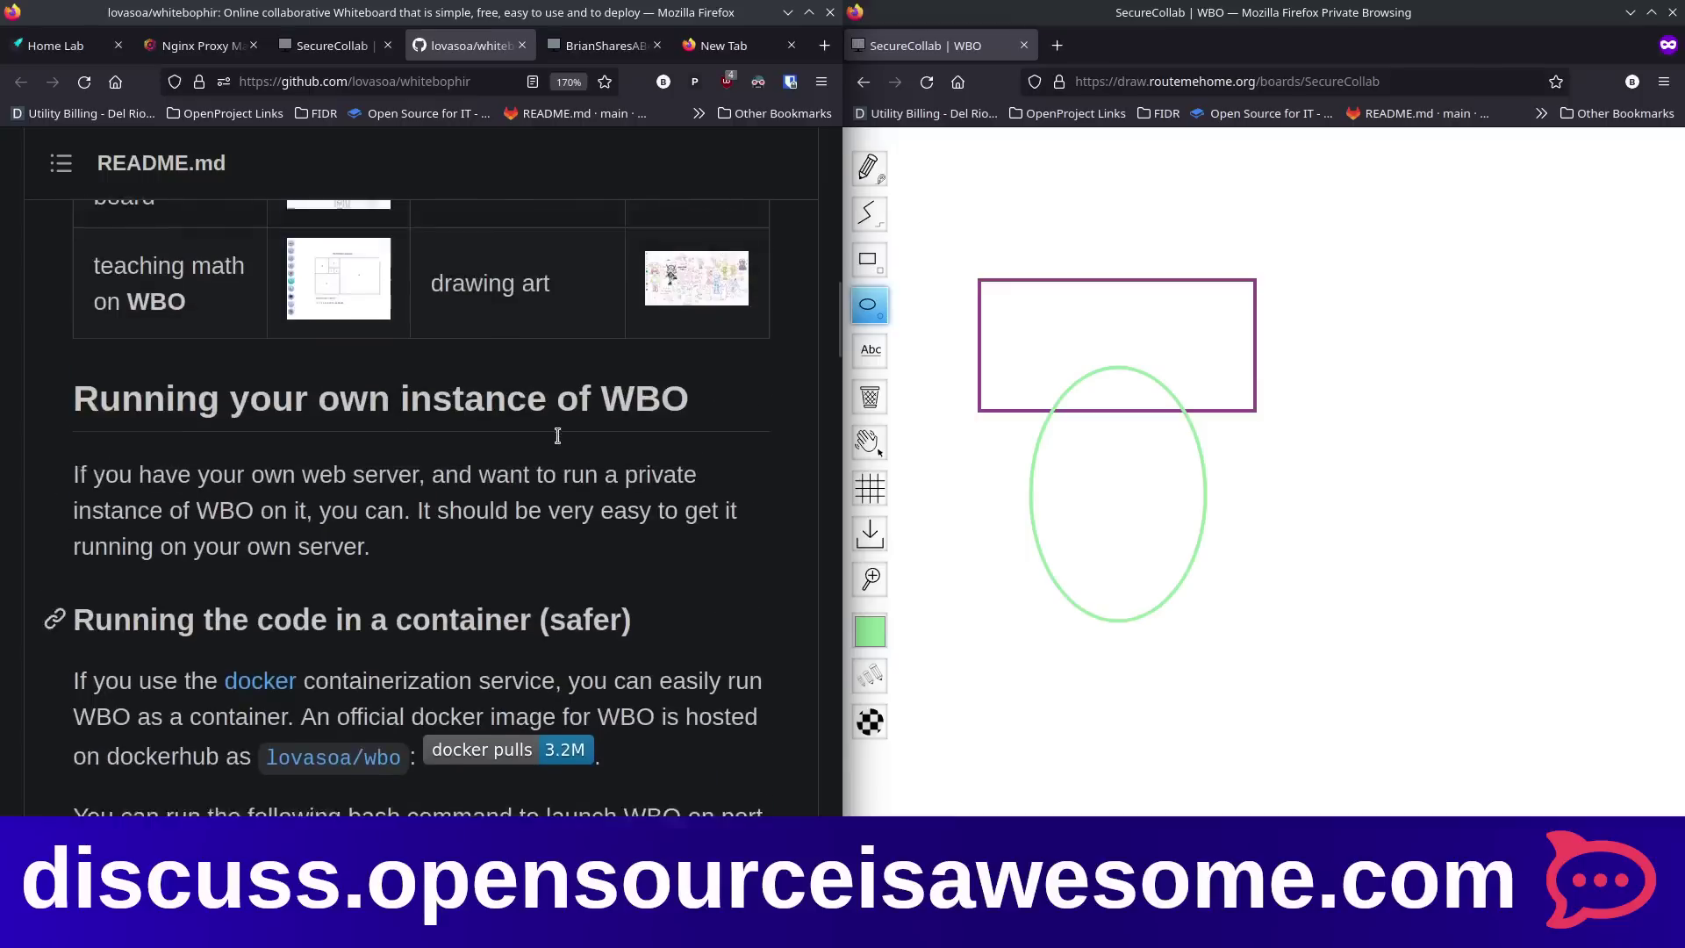
pyautogui.scroll(11, 557, 436)
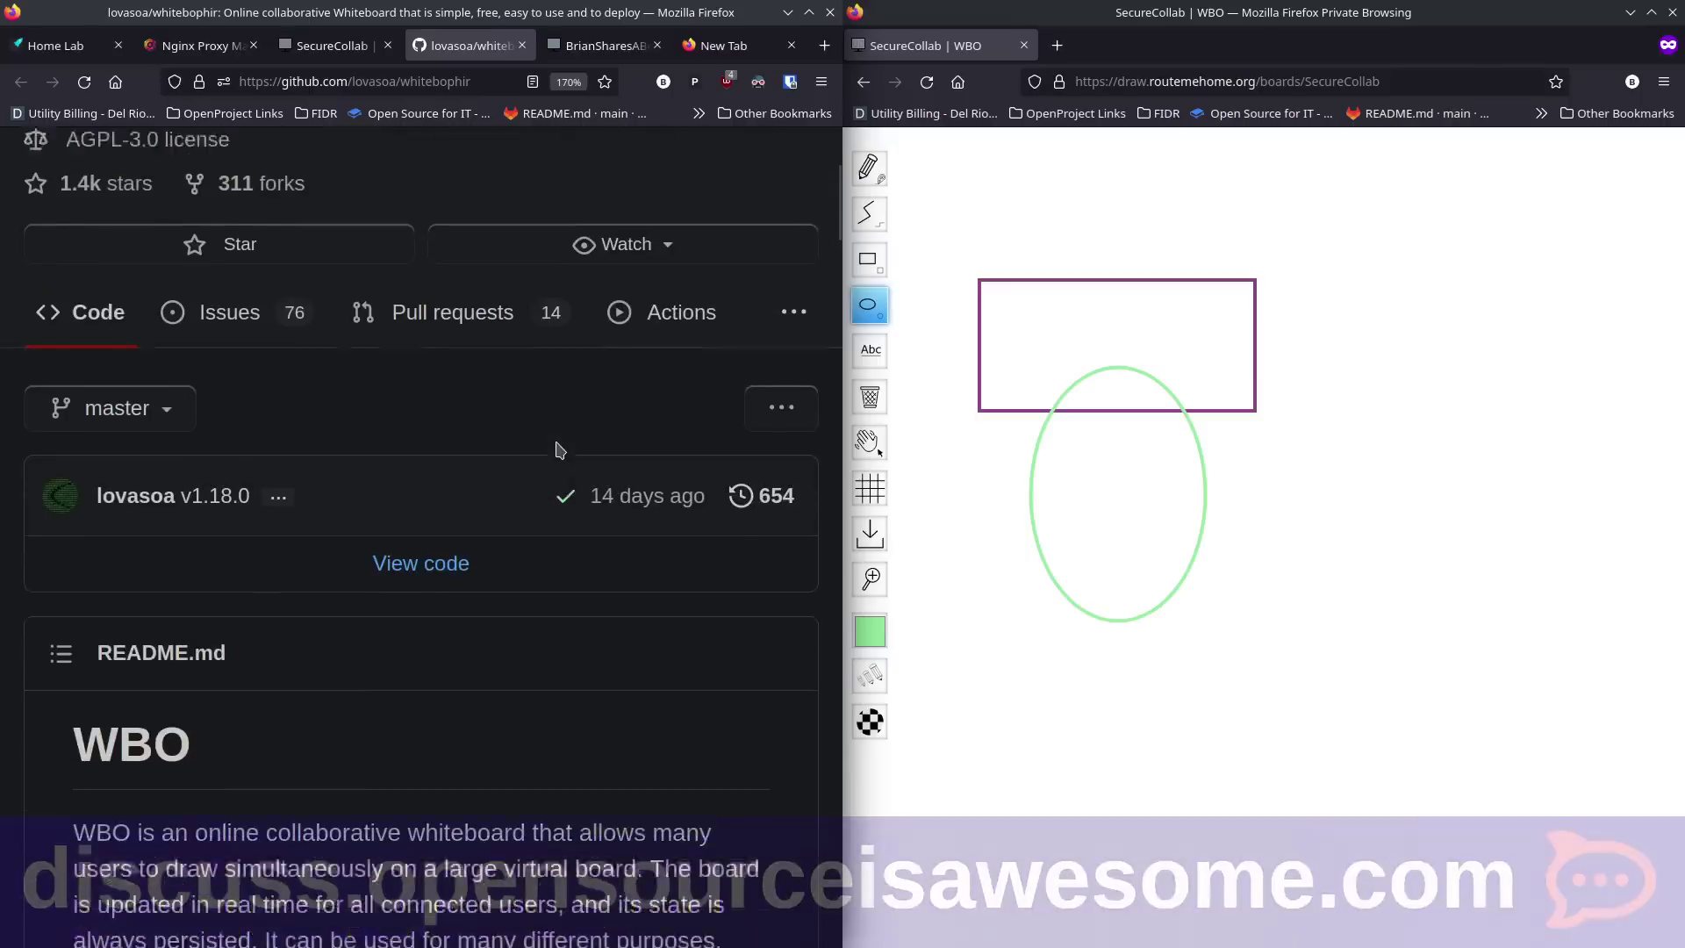
pyautogui.scroll(1, 558, 449)
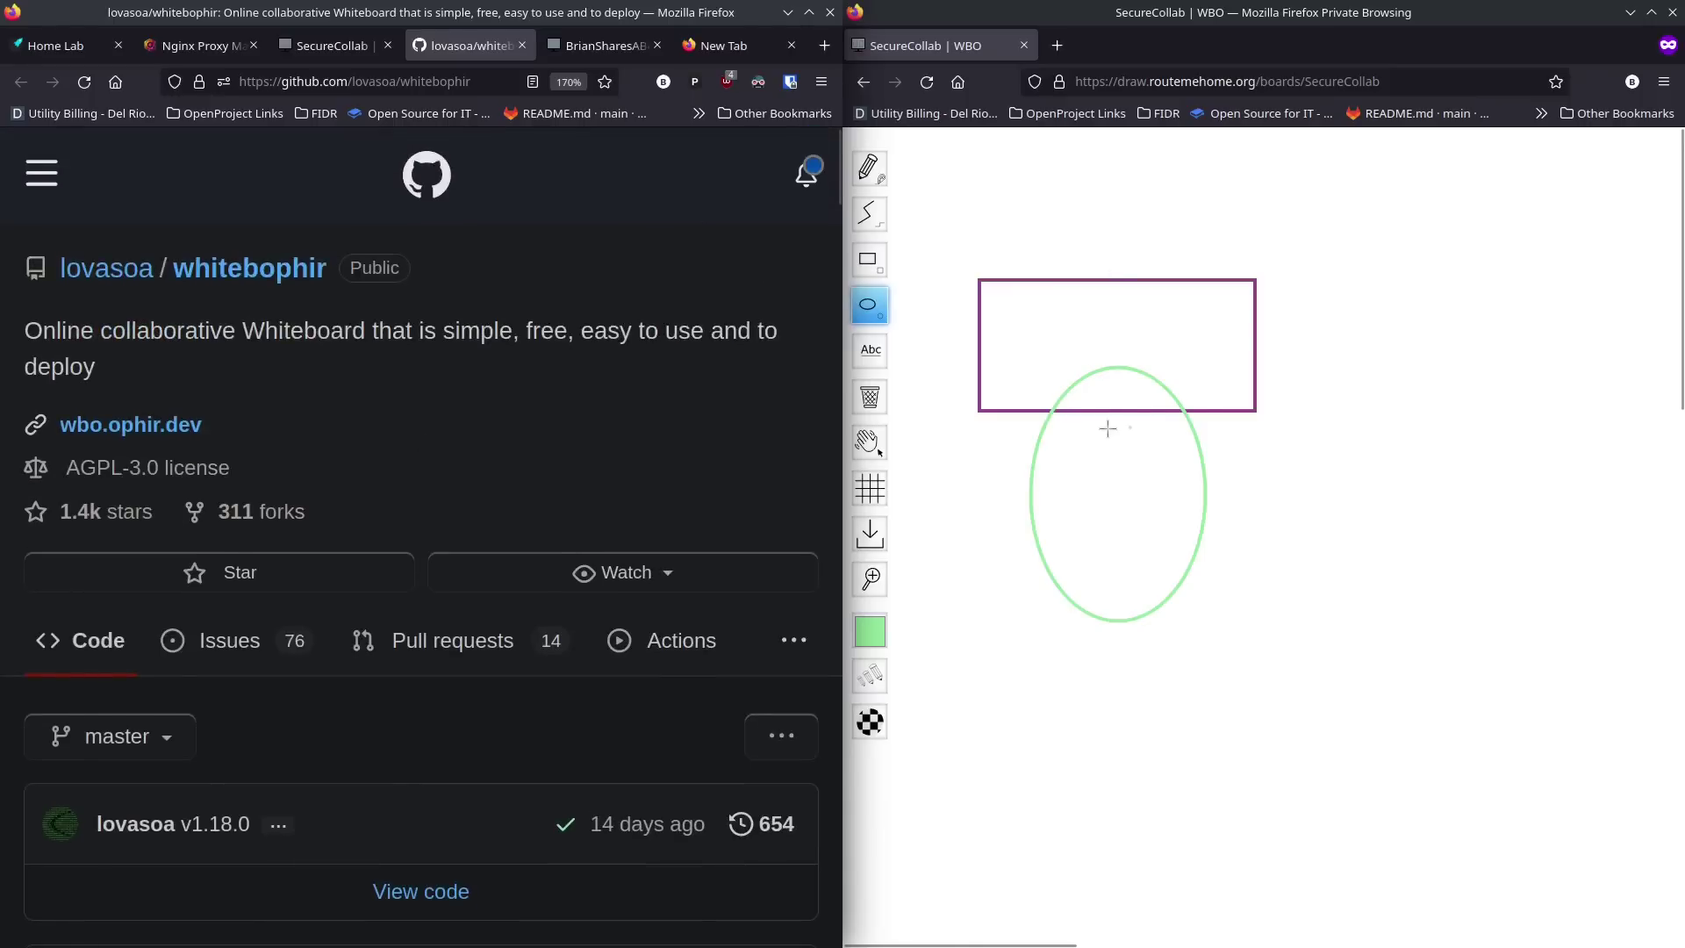